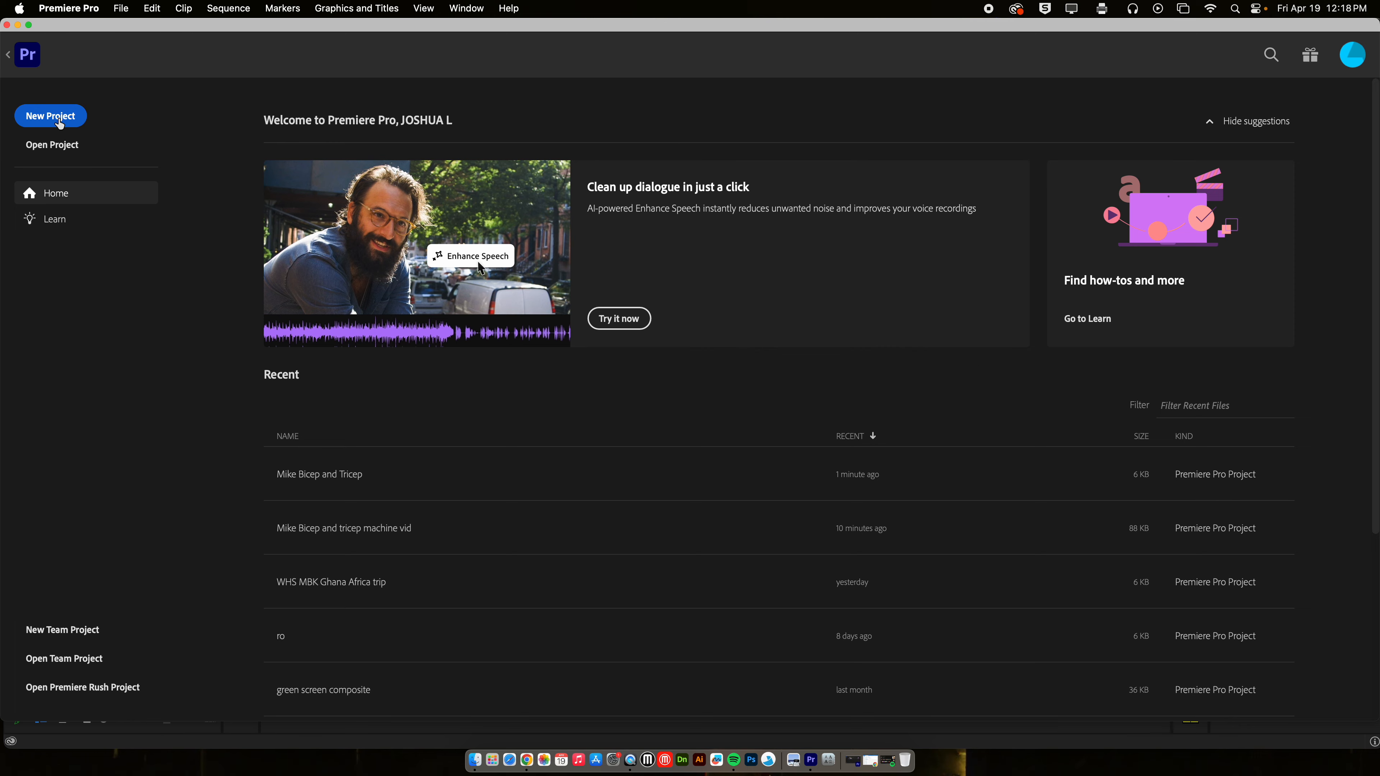
Step: Create a new project named "Mike Bicep and tricep"
left_click(61, 122)
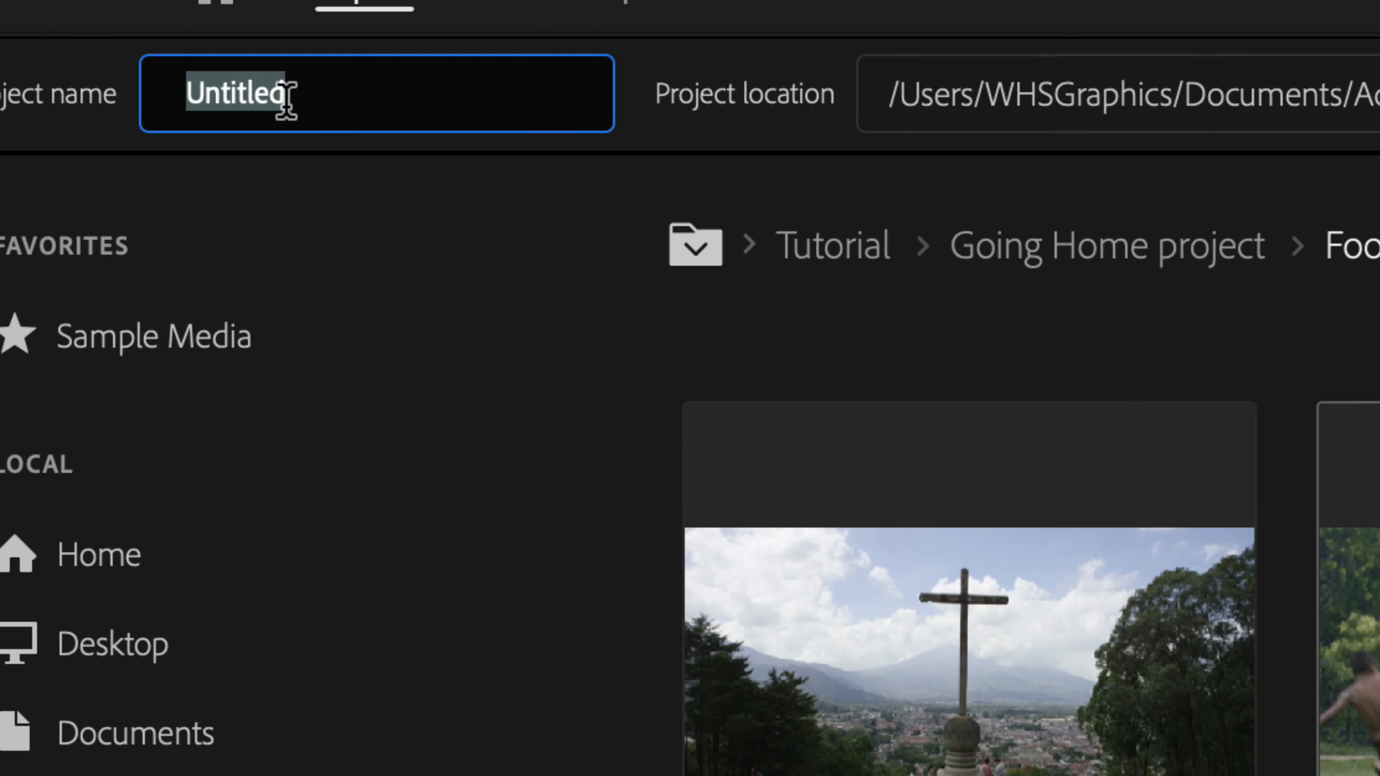
type("Mike Bicep and tricep")
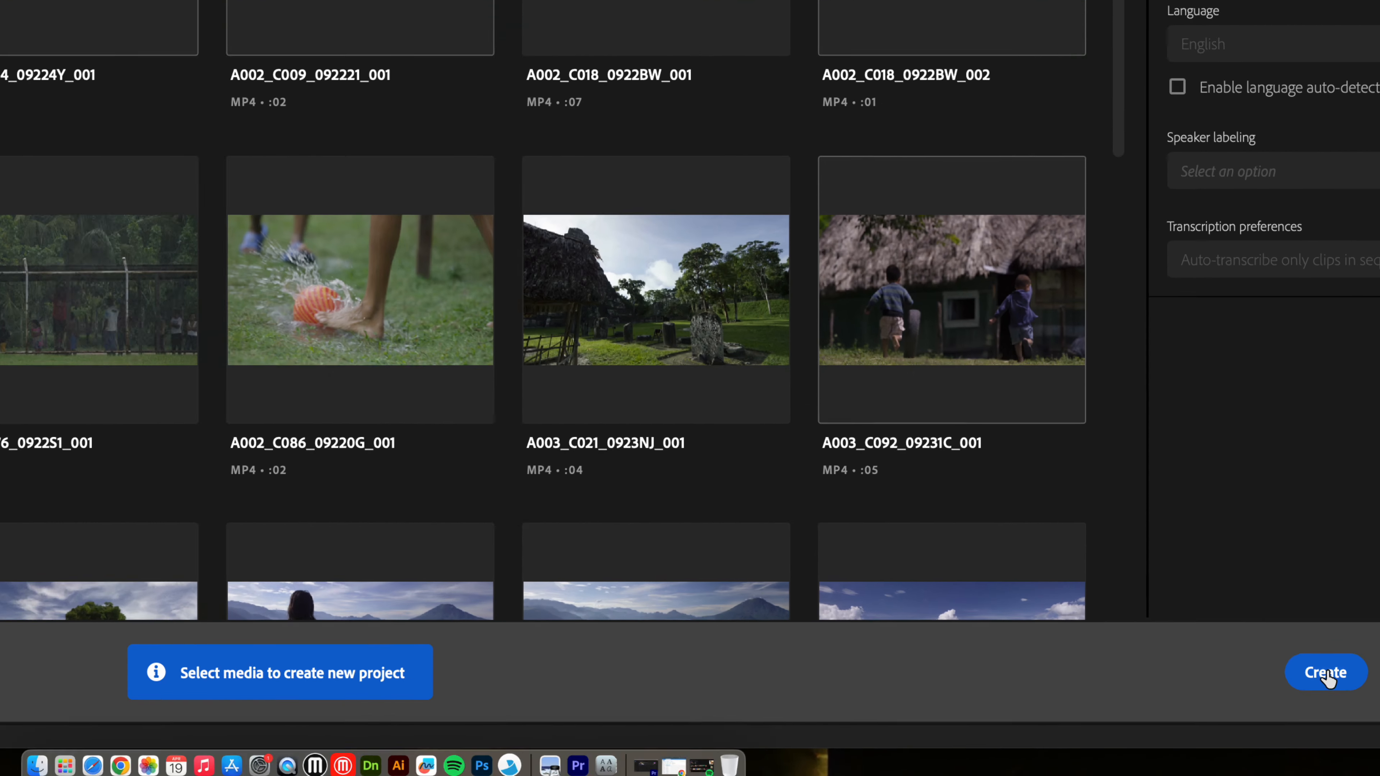
left_click(1348, 677)
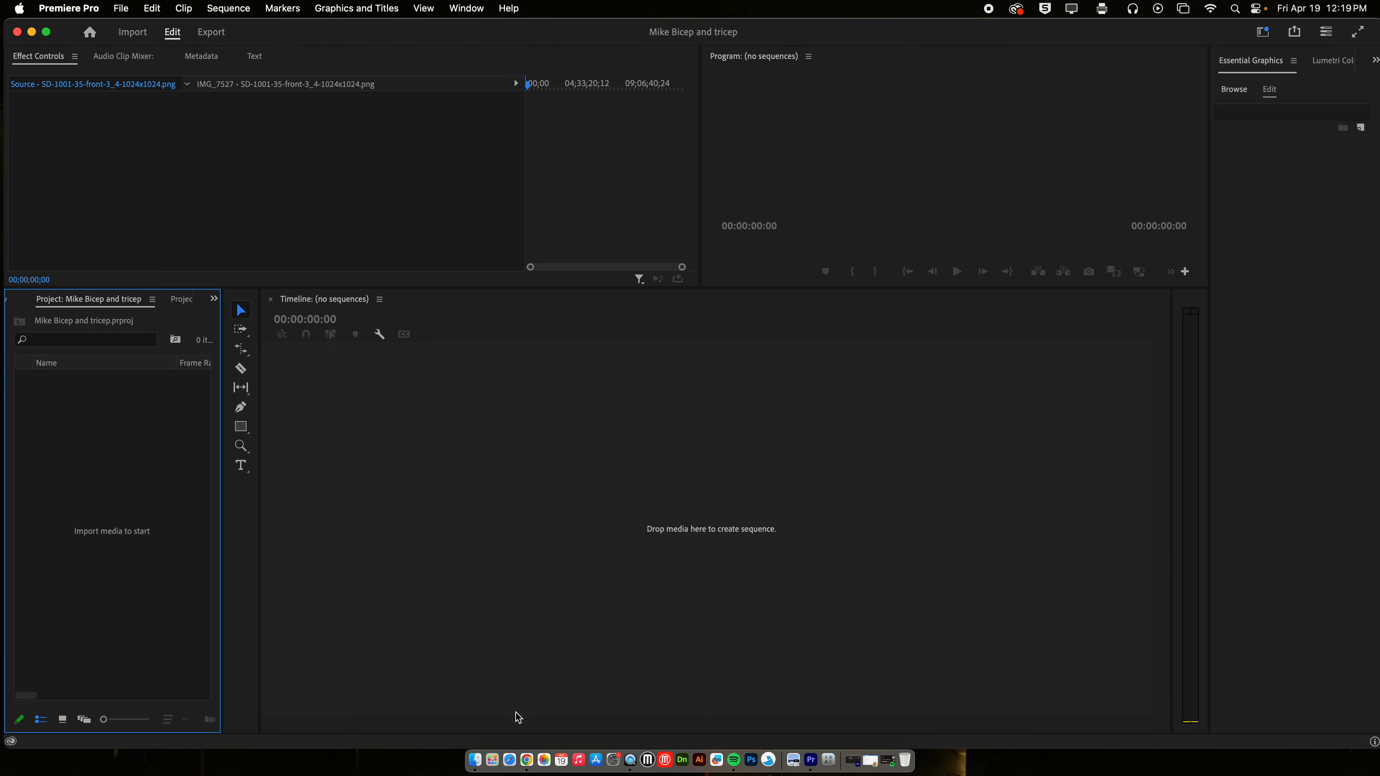
Step: Switch to Chrome and expand the voice-over assignment under "Part 8 - Workout instructional videos" in Google Classroom
left_click(530, 764)
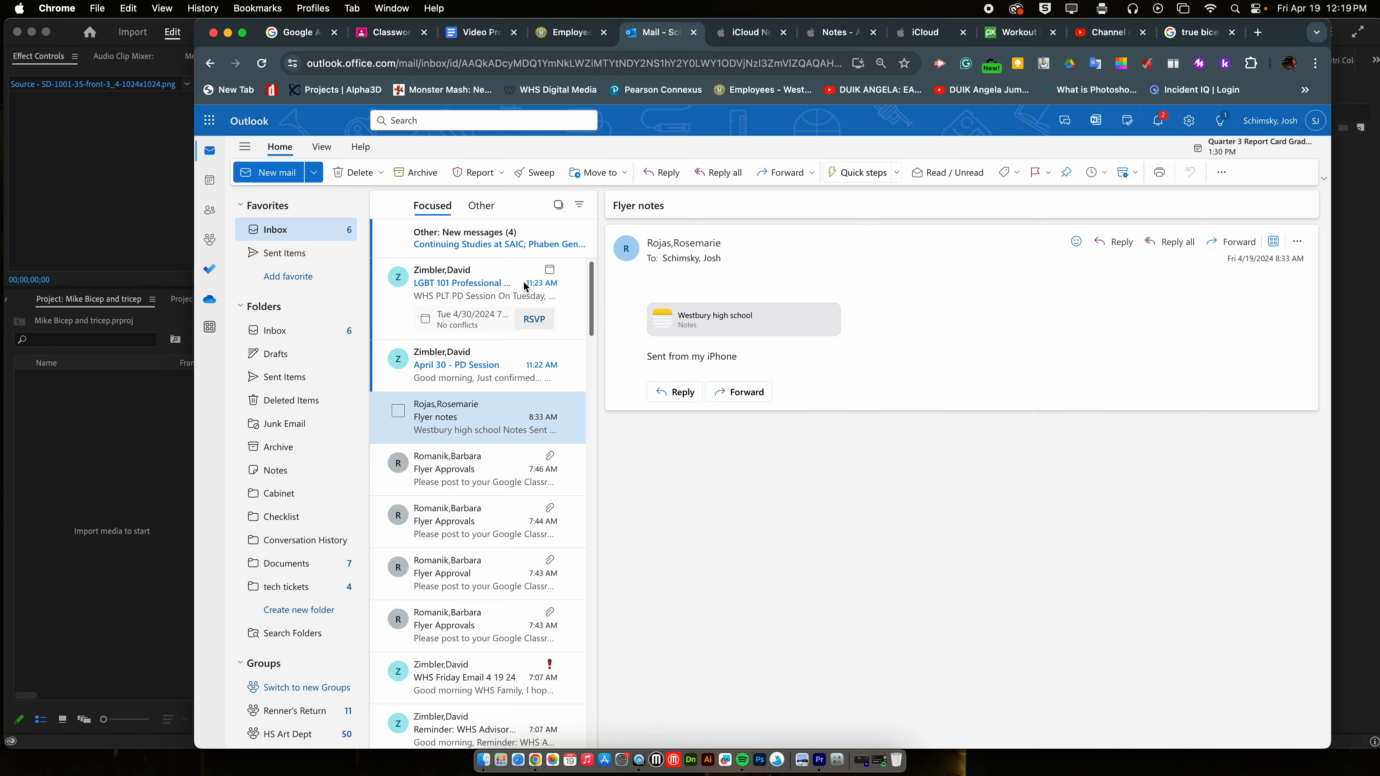
left_click(389, 33)
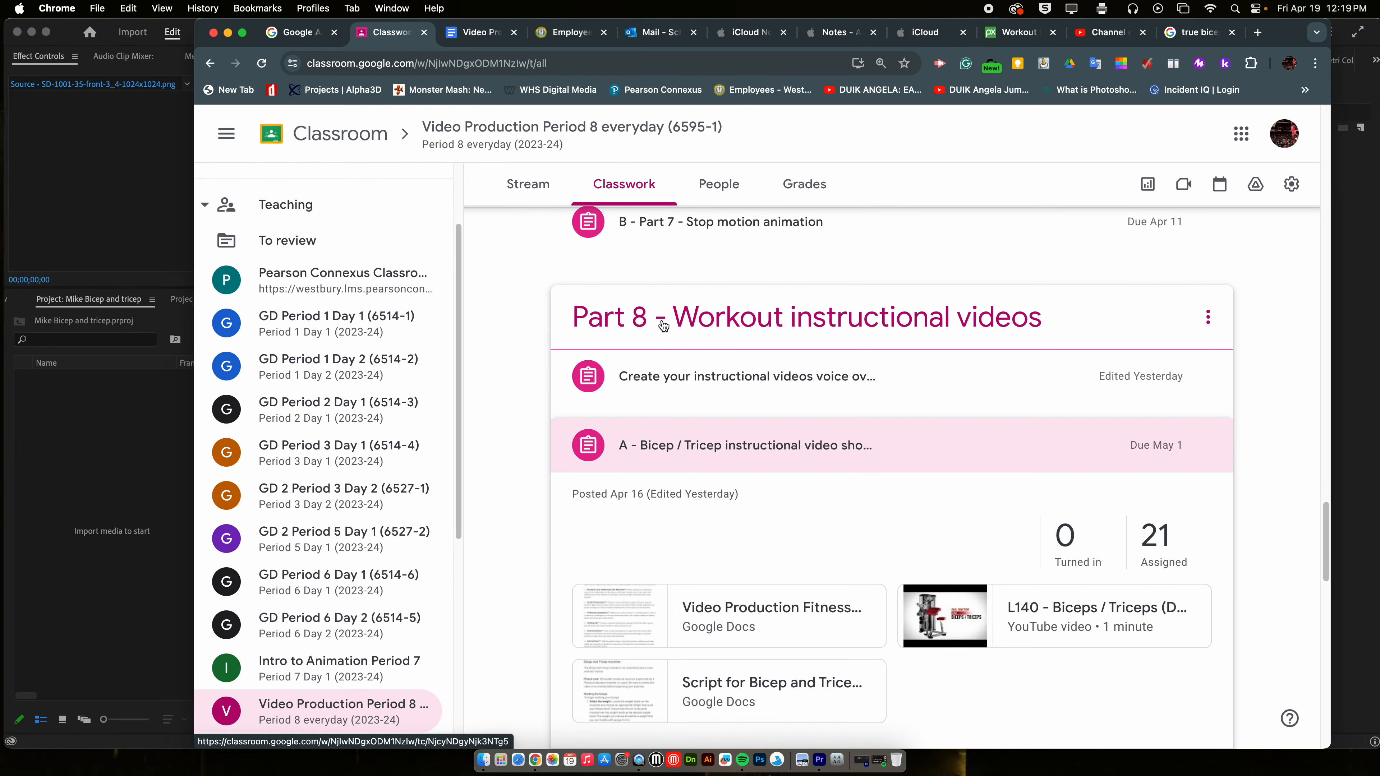
left_click(724, 385)
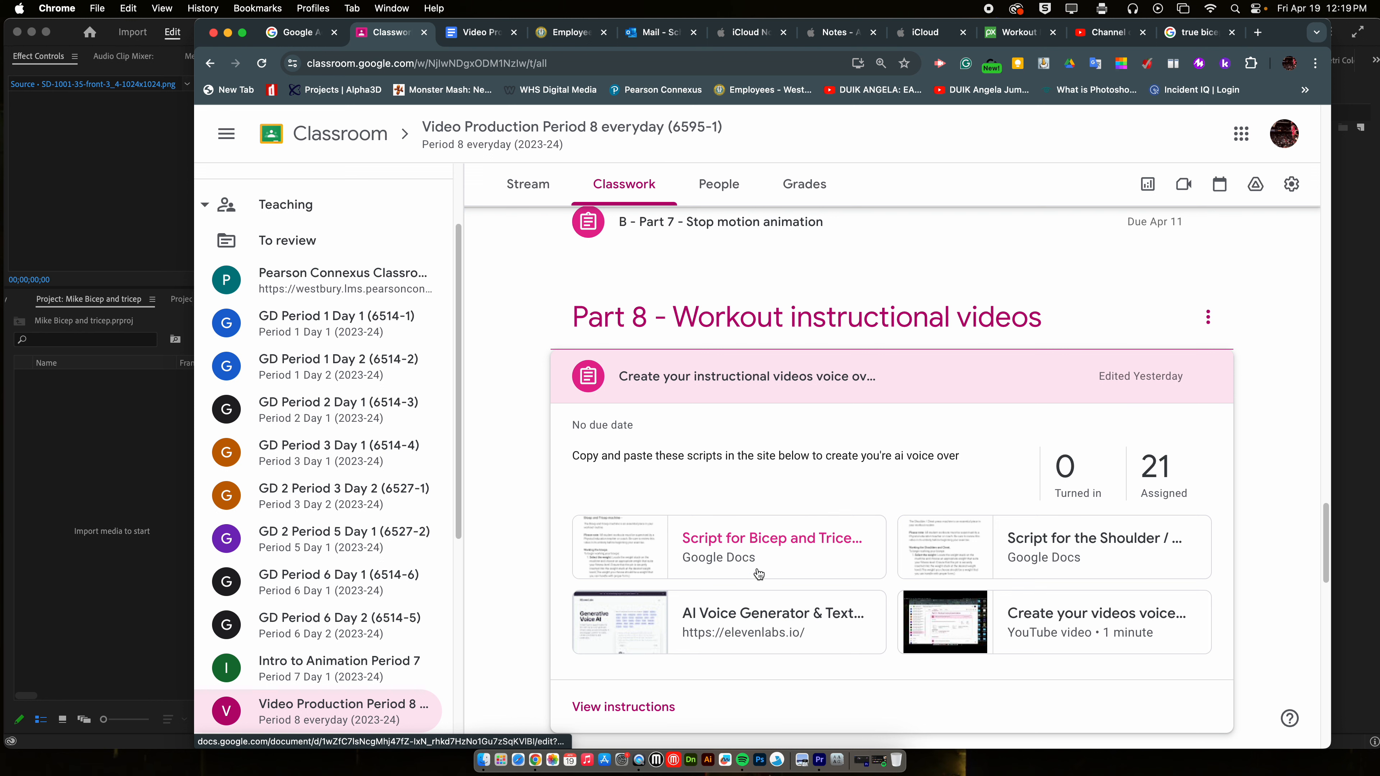
Step: Locate the ElevenLabs voice-over MP3 in Finder's Downloads folder and listen to a preview of it
left_click(483, 760)
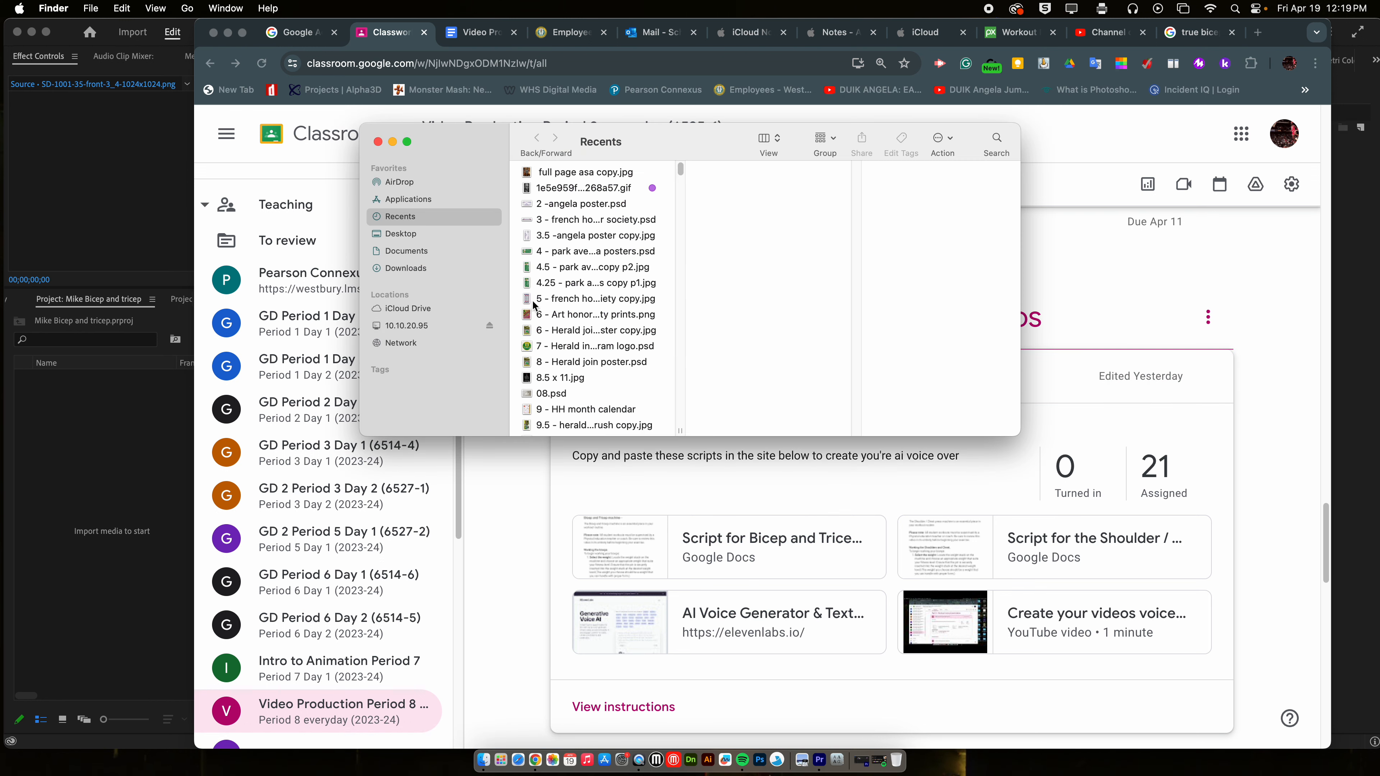
left_click(429, 268)
scroll(673, 354, "down", 1)
scroll(673, 354, "down", 10)
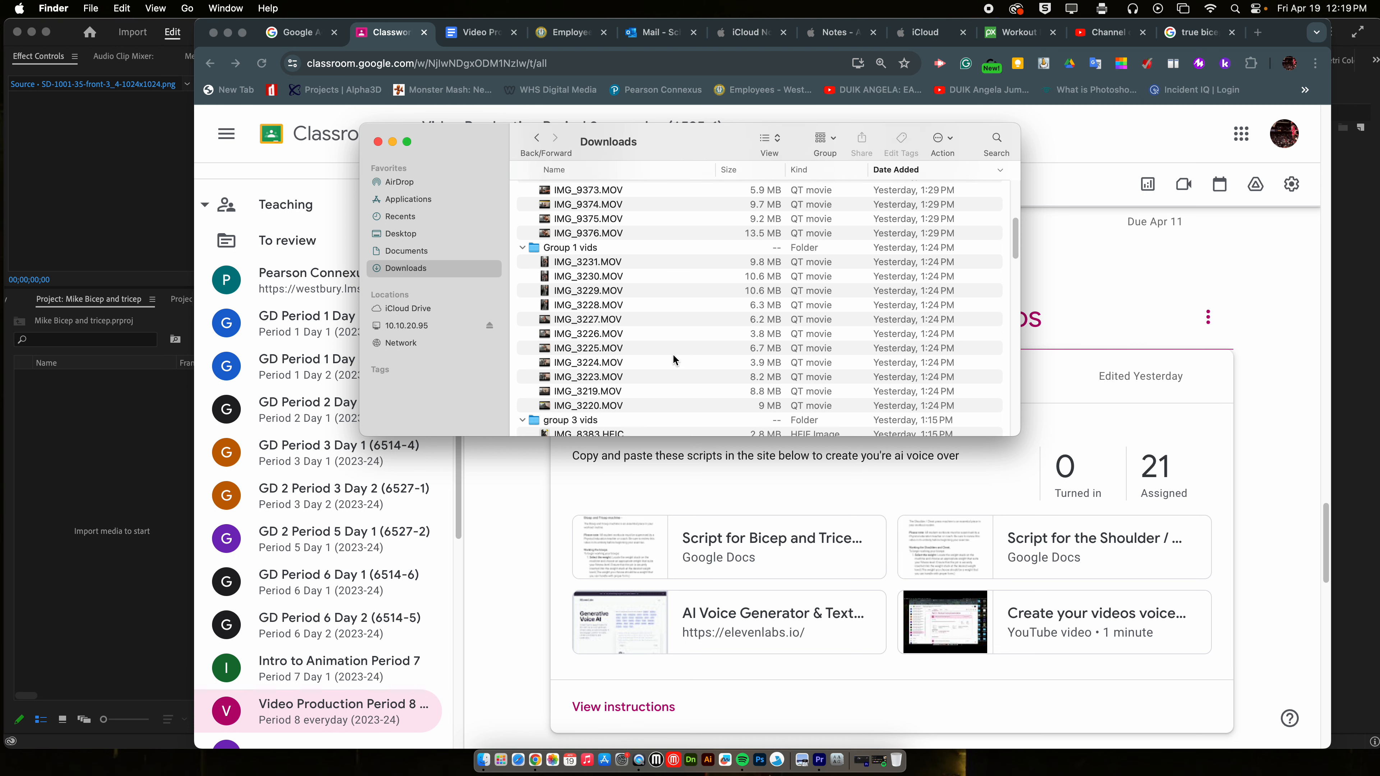
left_click(663, 320)
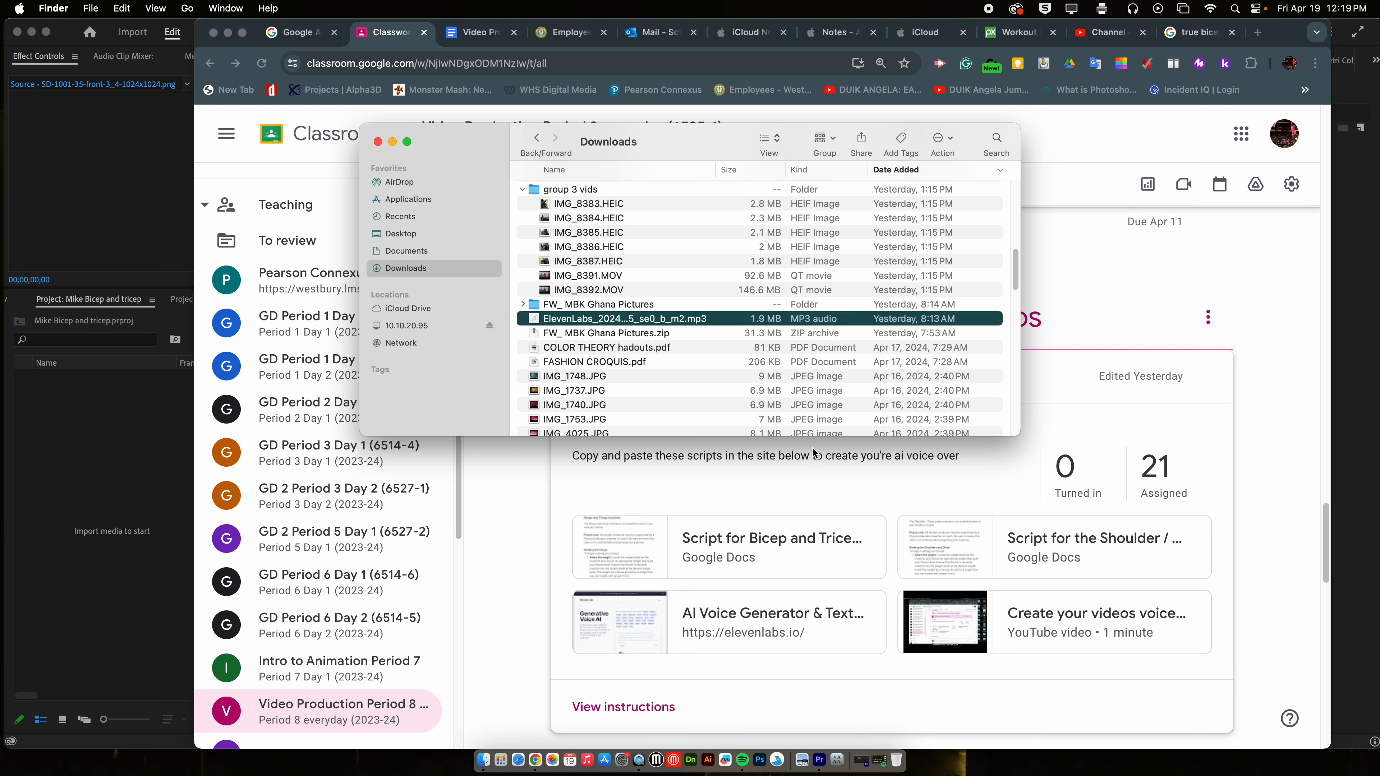
key("space")
key("F12")
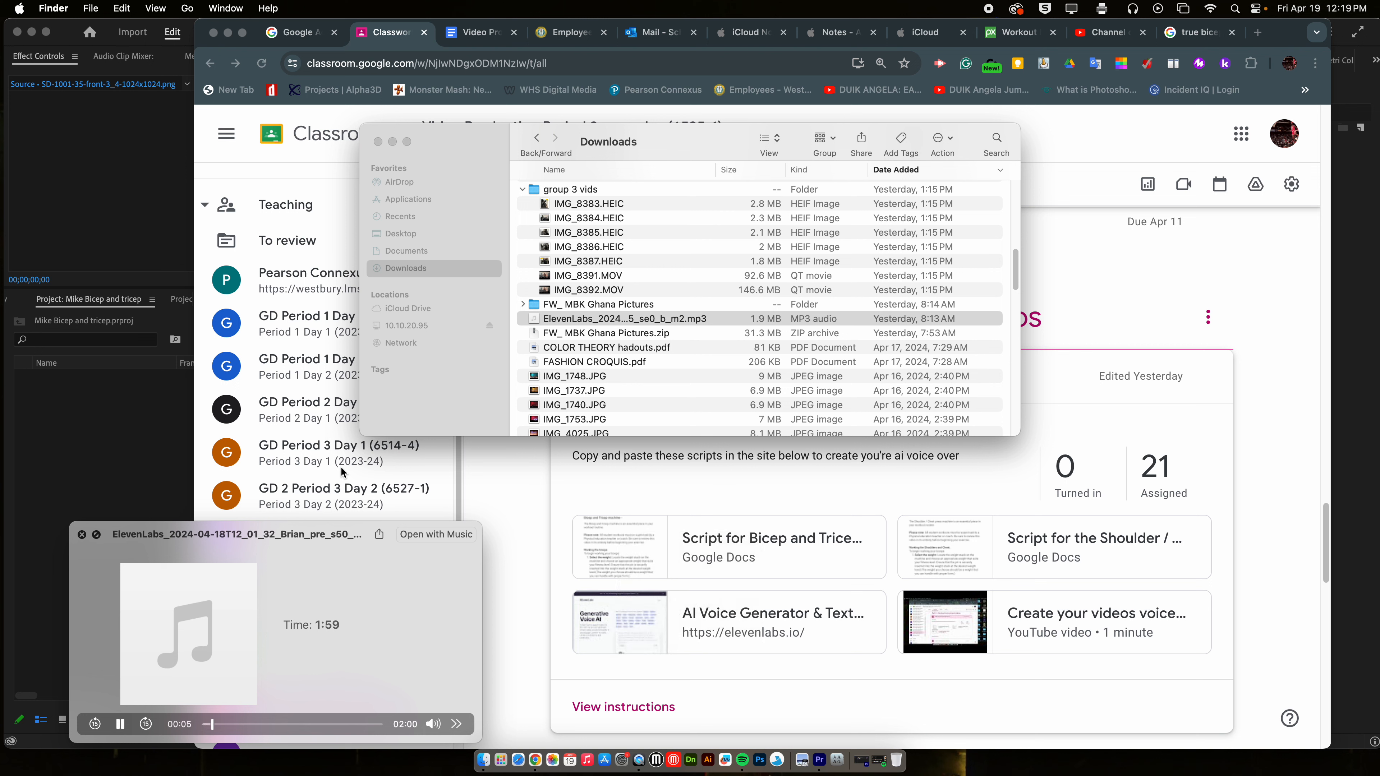
key("space")
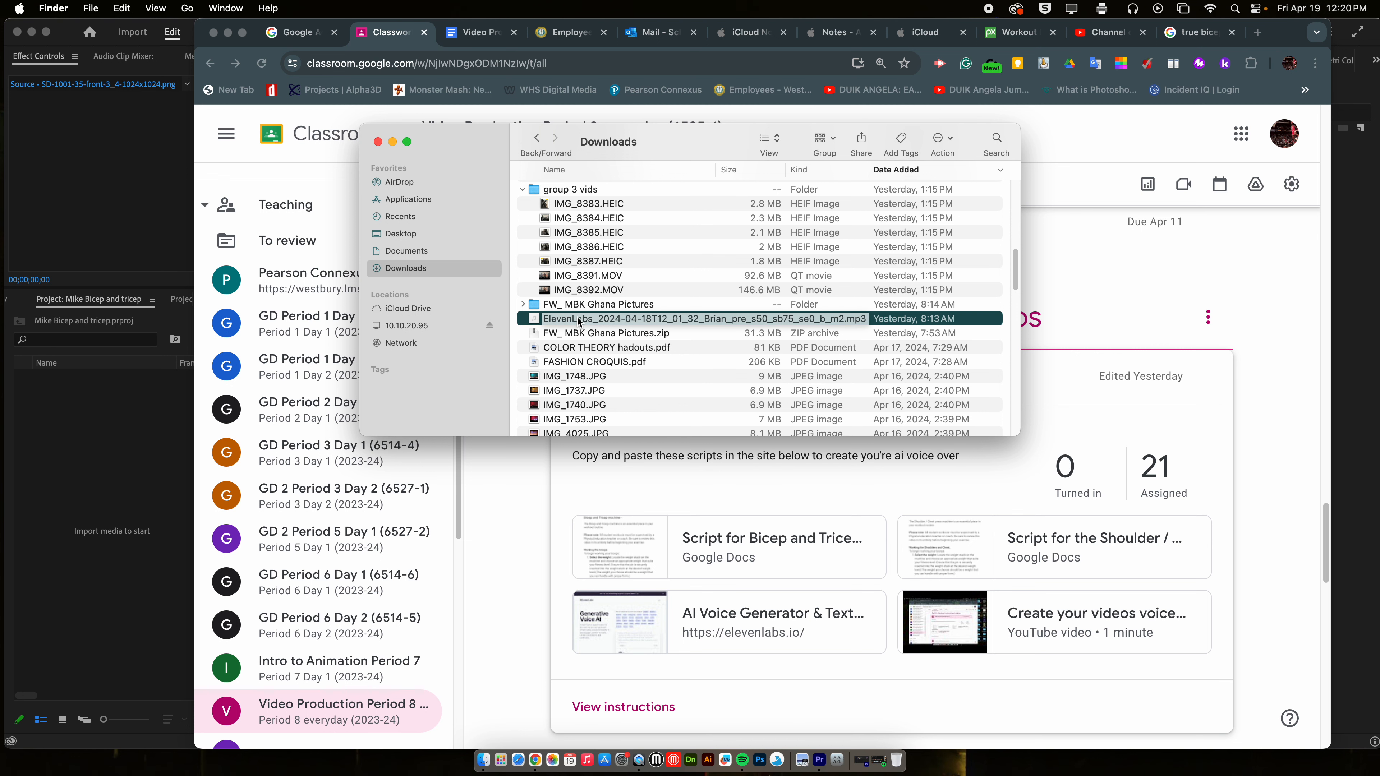
Step: Return to Premiere Pro and import the ElevenLabs voice-over MP3 from the Downloads folder into the project
left_click(109, 451)
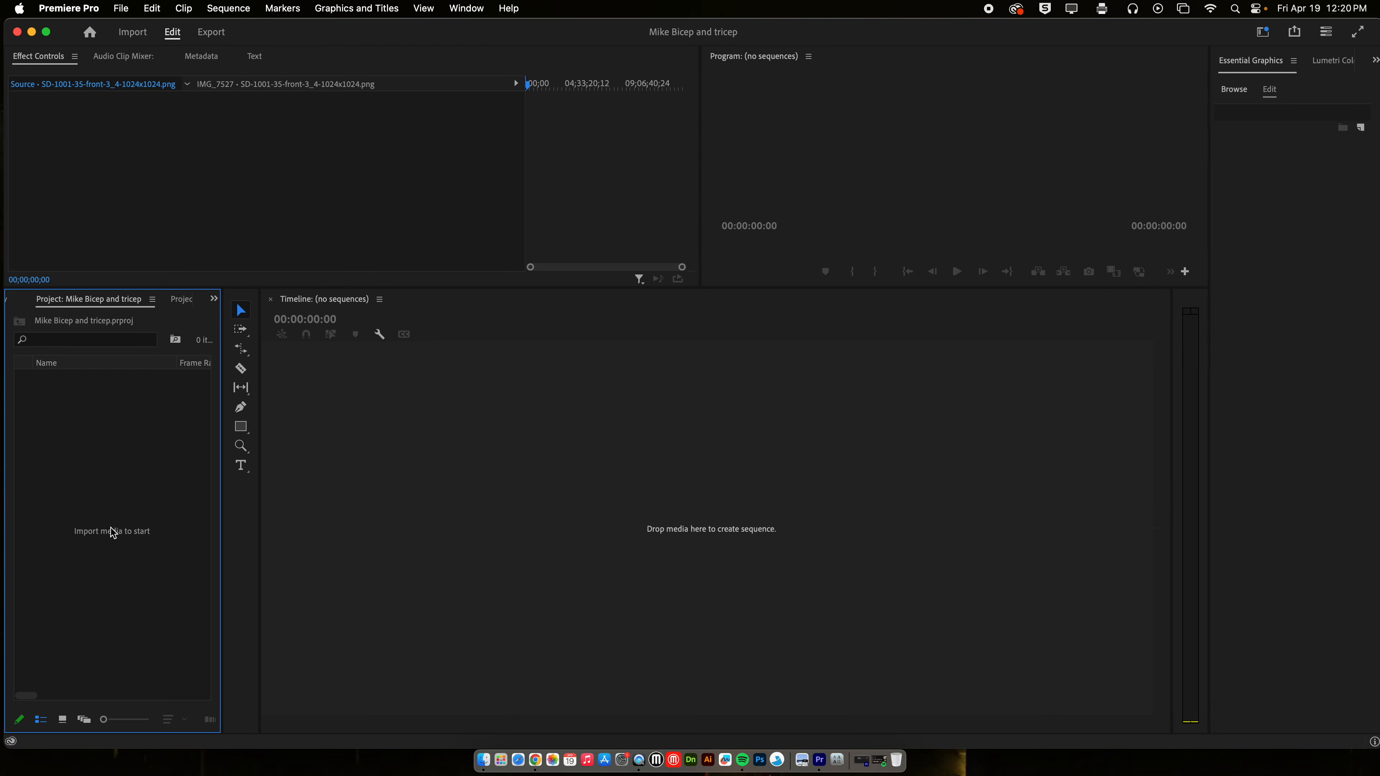
double_click(135, 500)
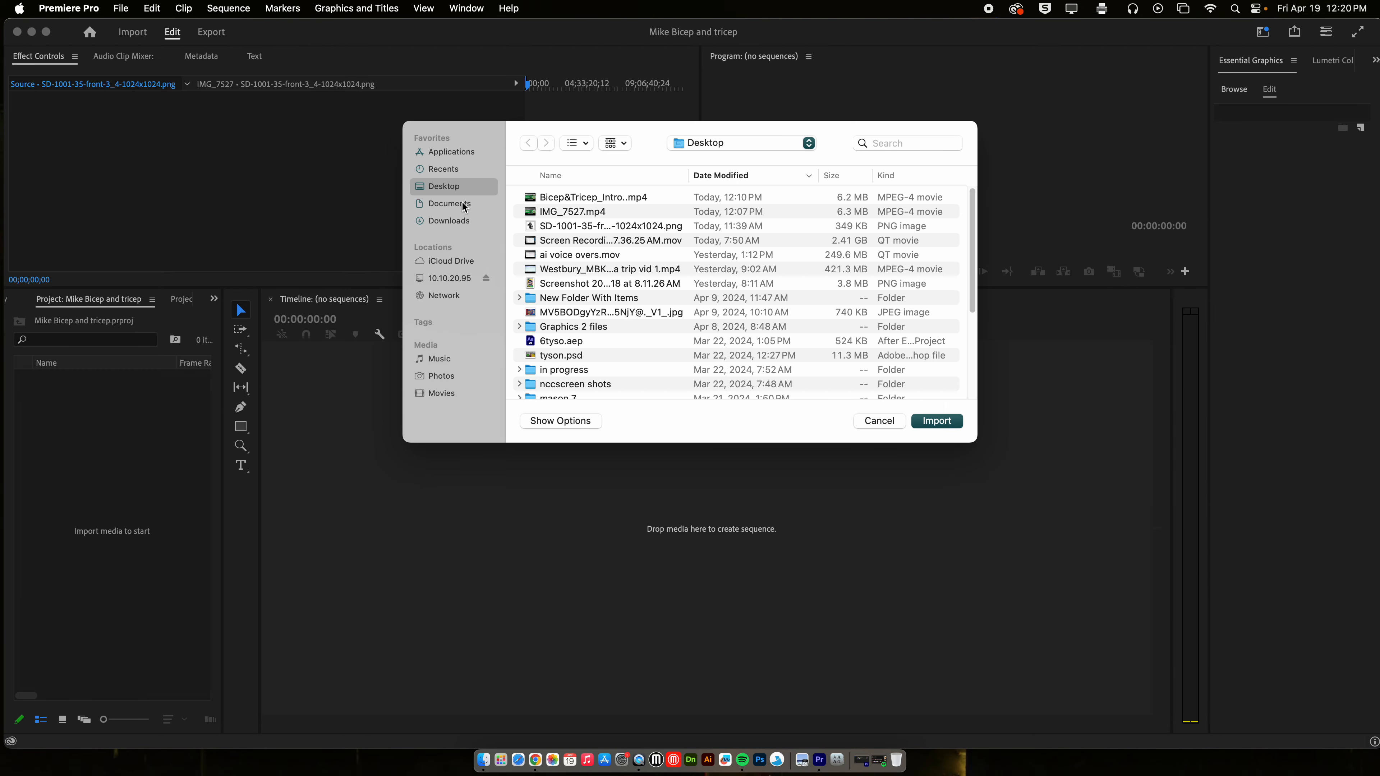
left_click(466, 221)
left_click(596, 199)
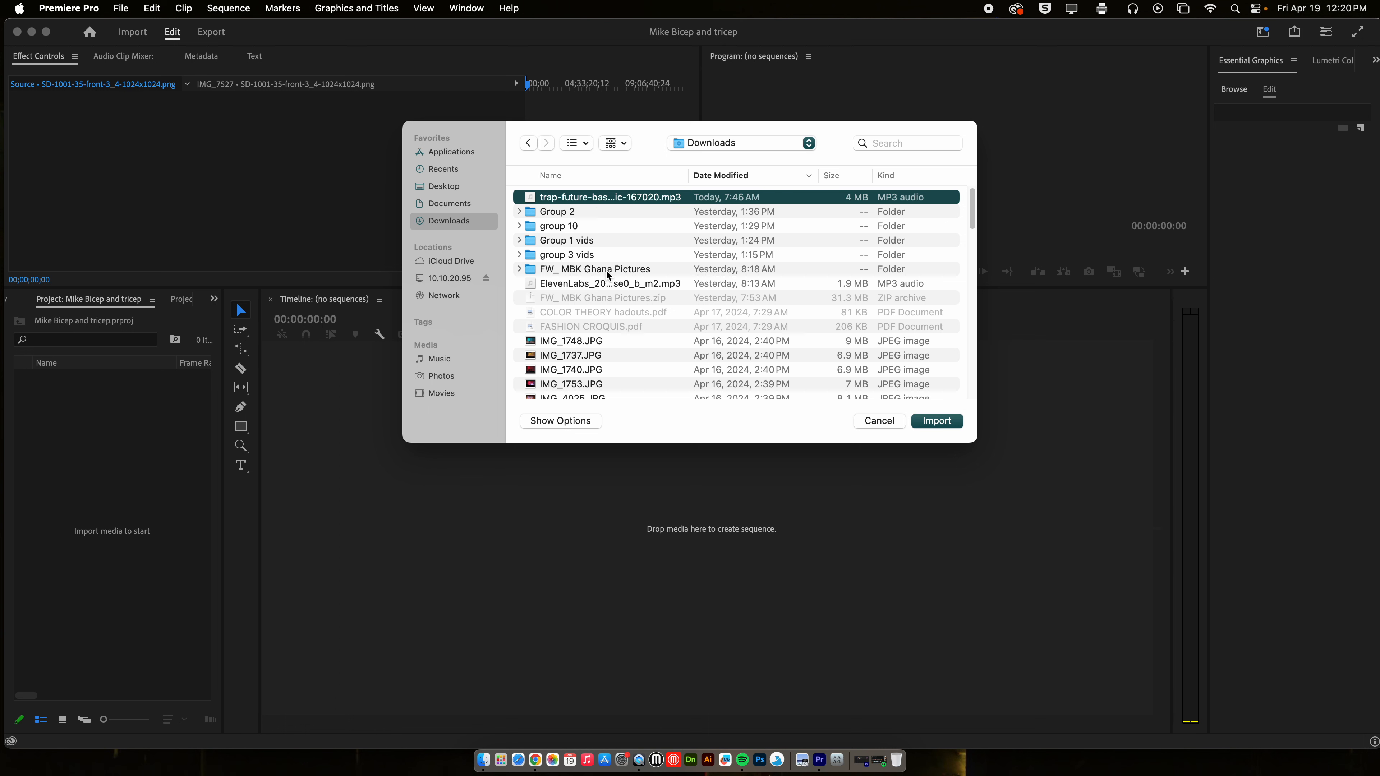
left_click(600, 284)
left_click(940, 425)
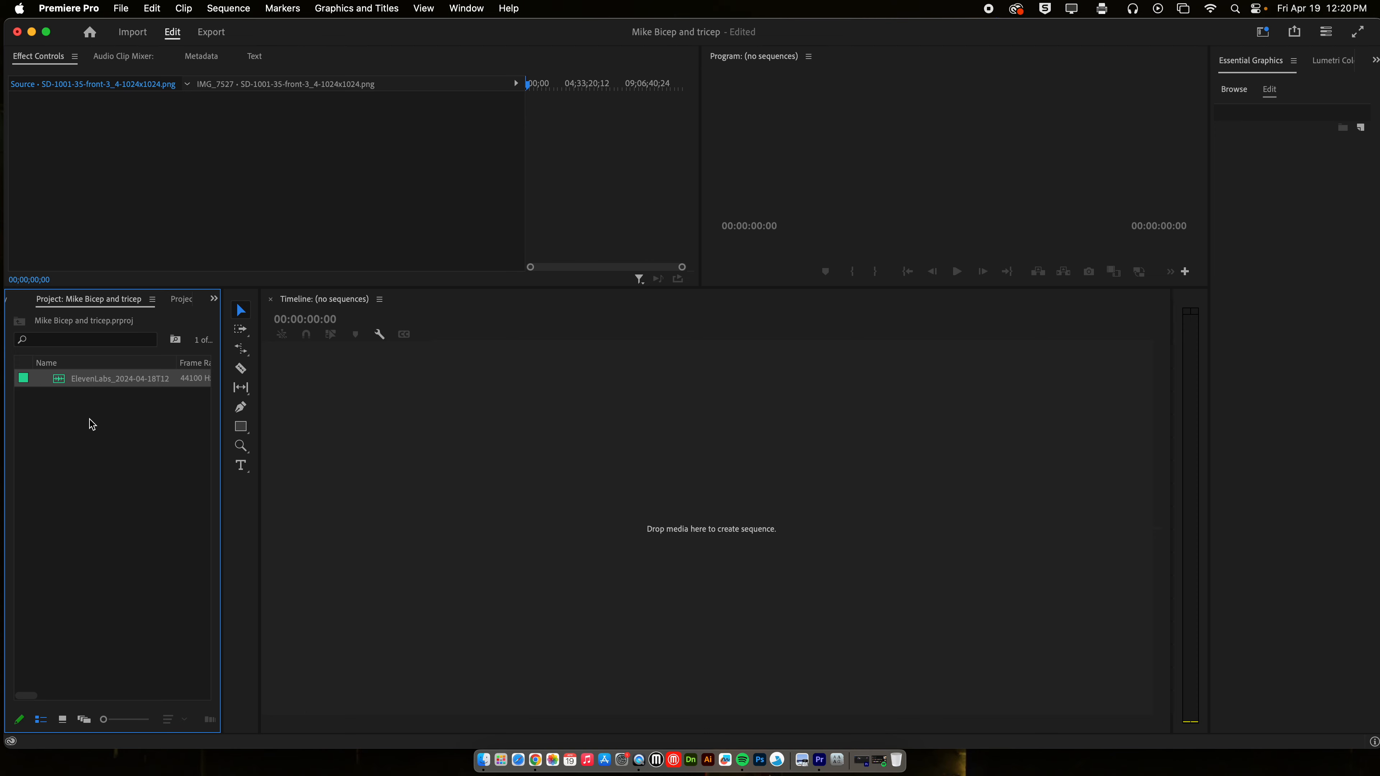
Step: Switch to Pixabay in Chrome, dismiss the thank-you pop-up and open the site's Music section from its home page
left_click(536, 762)
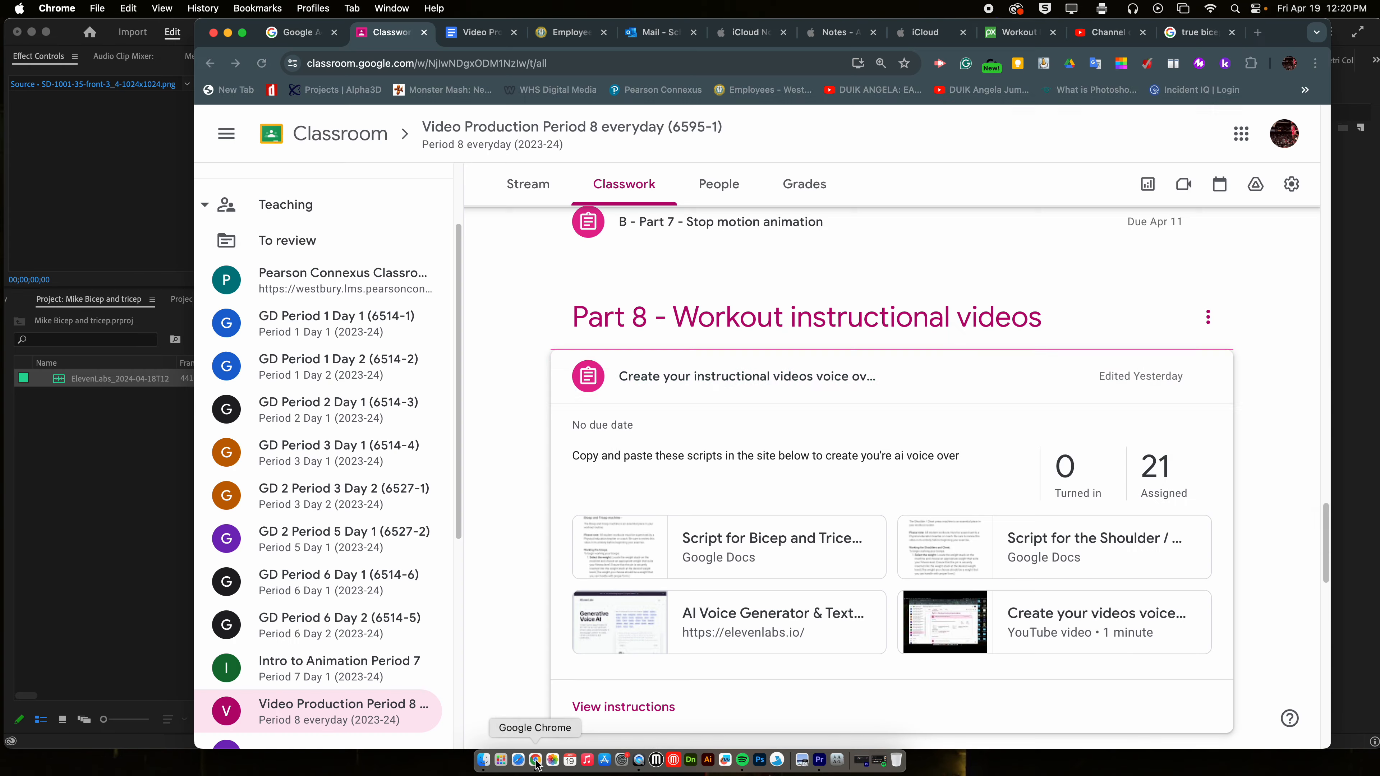
left_click(1023, 32)
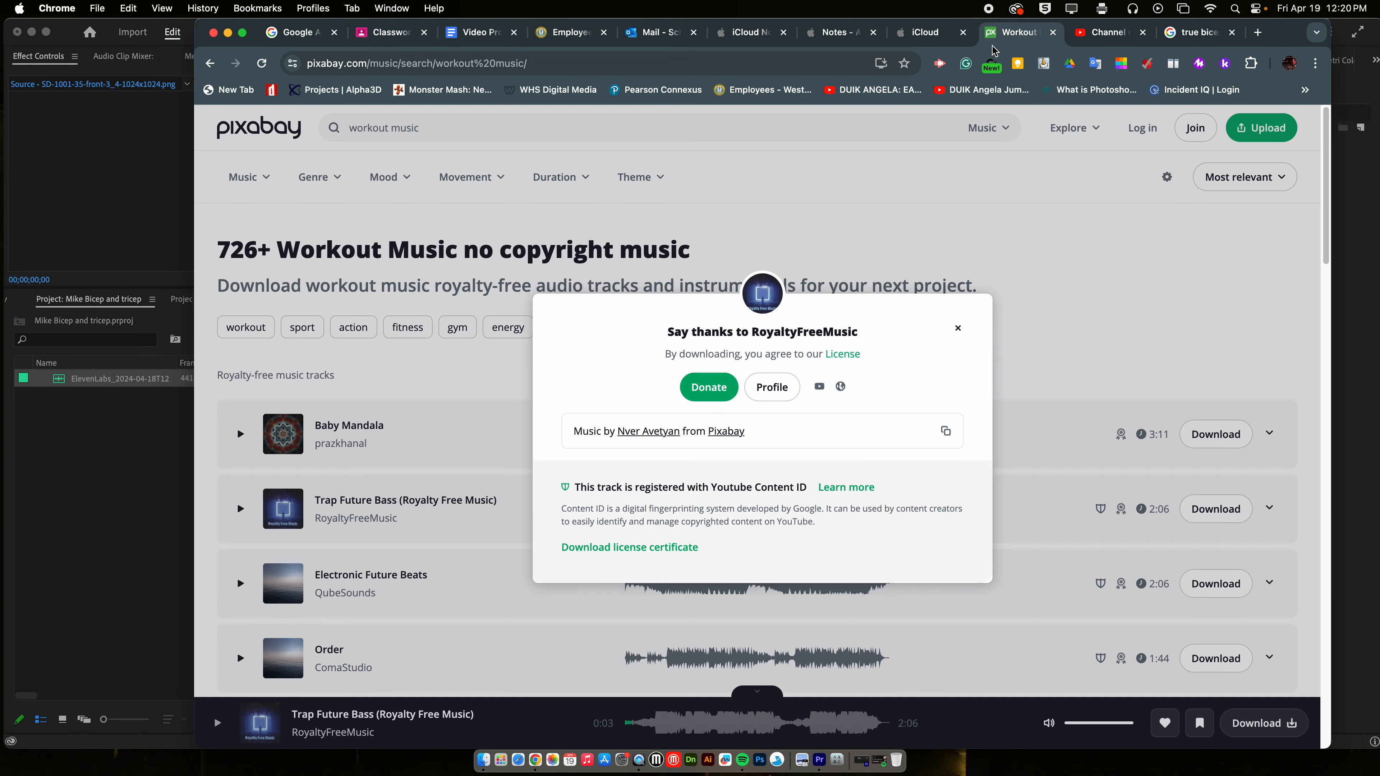
left_click(958, 328)
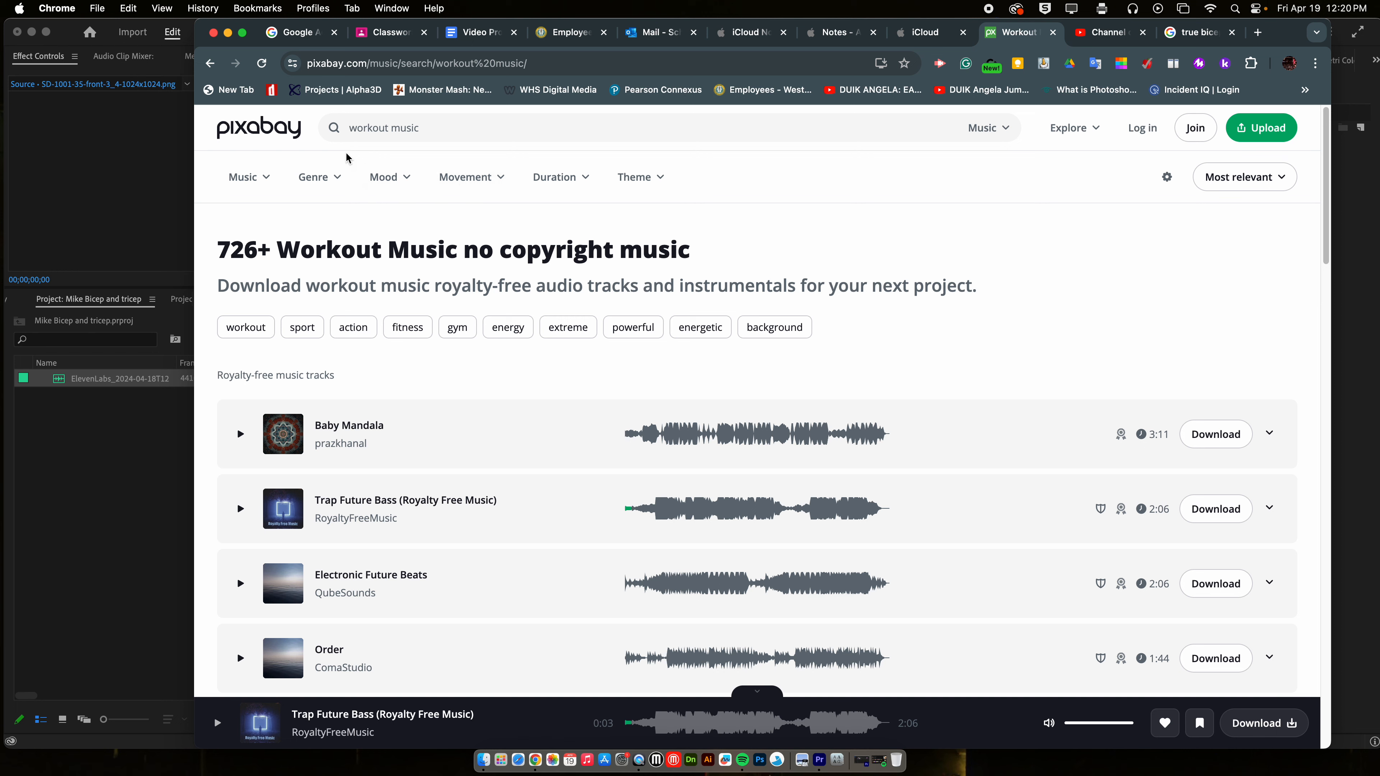
left_click(275, 135)
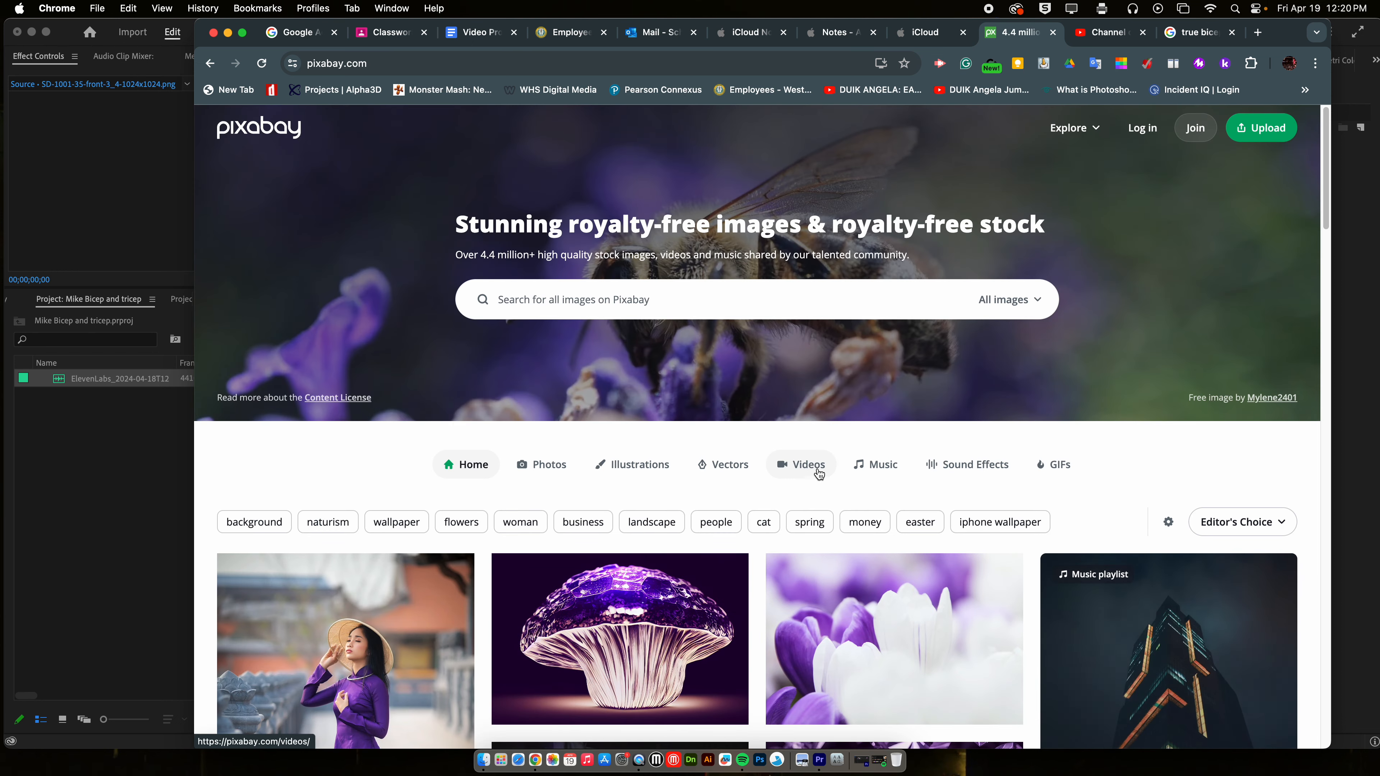
left_click(881, 465)
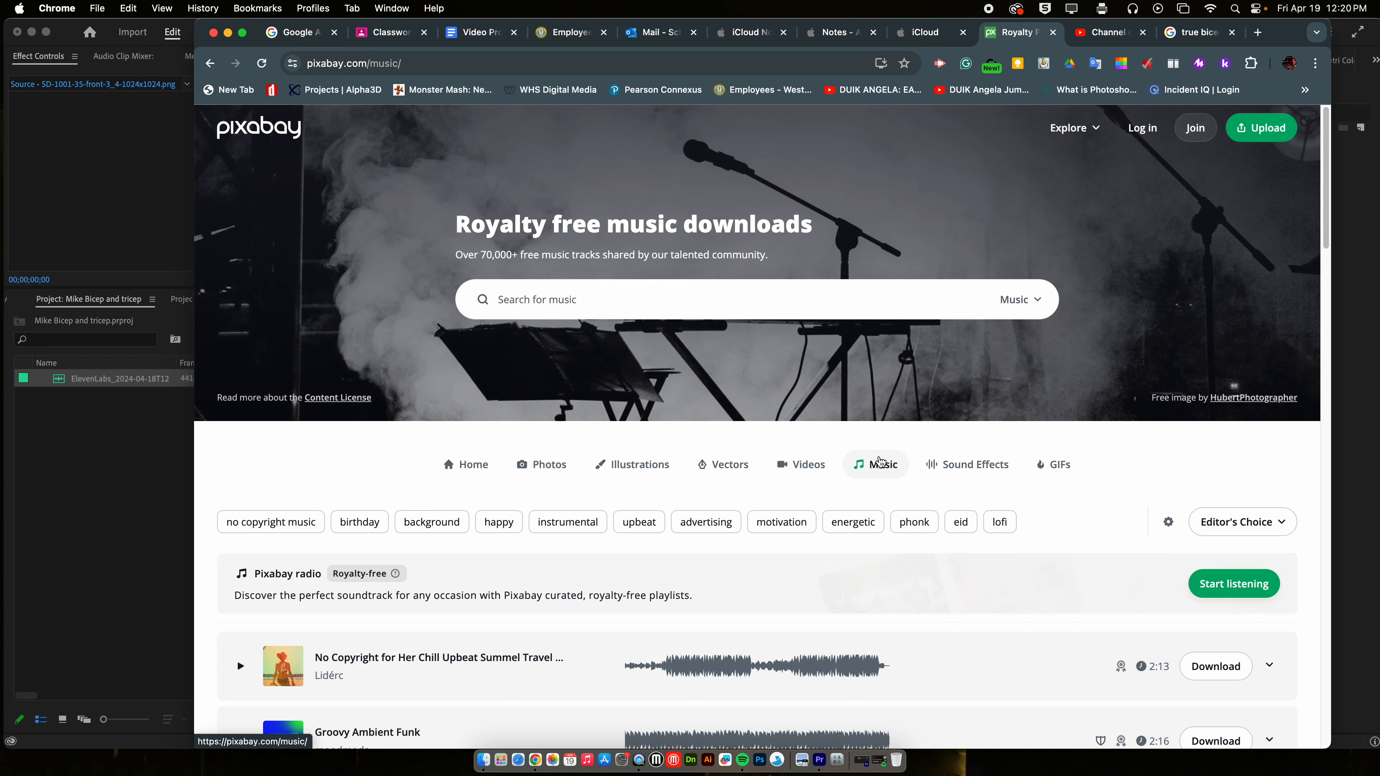
Step: Search the music library for "workout", then refine the search to the suggested "workout music"
left_click(606, 302)
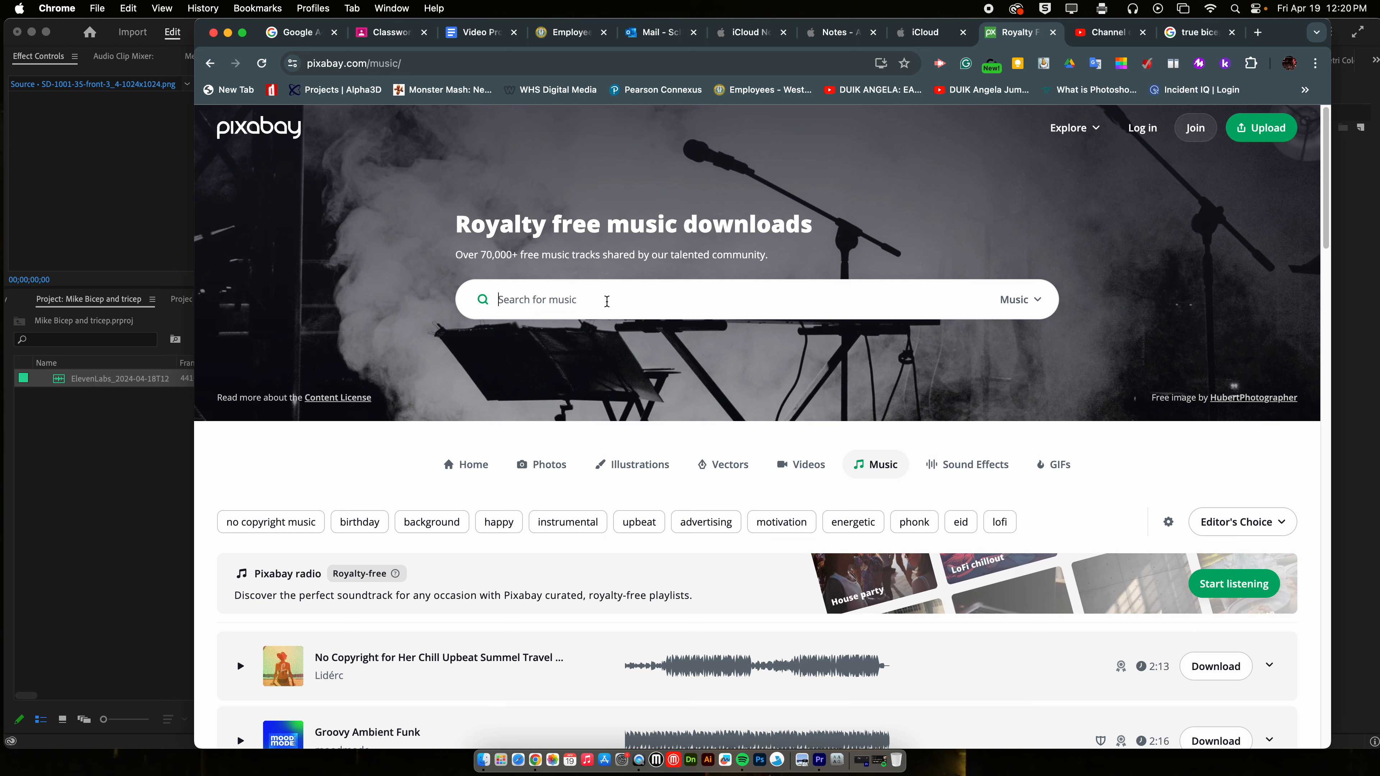
type("workout")
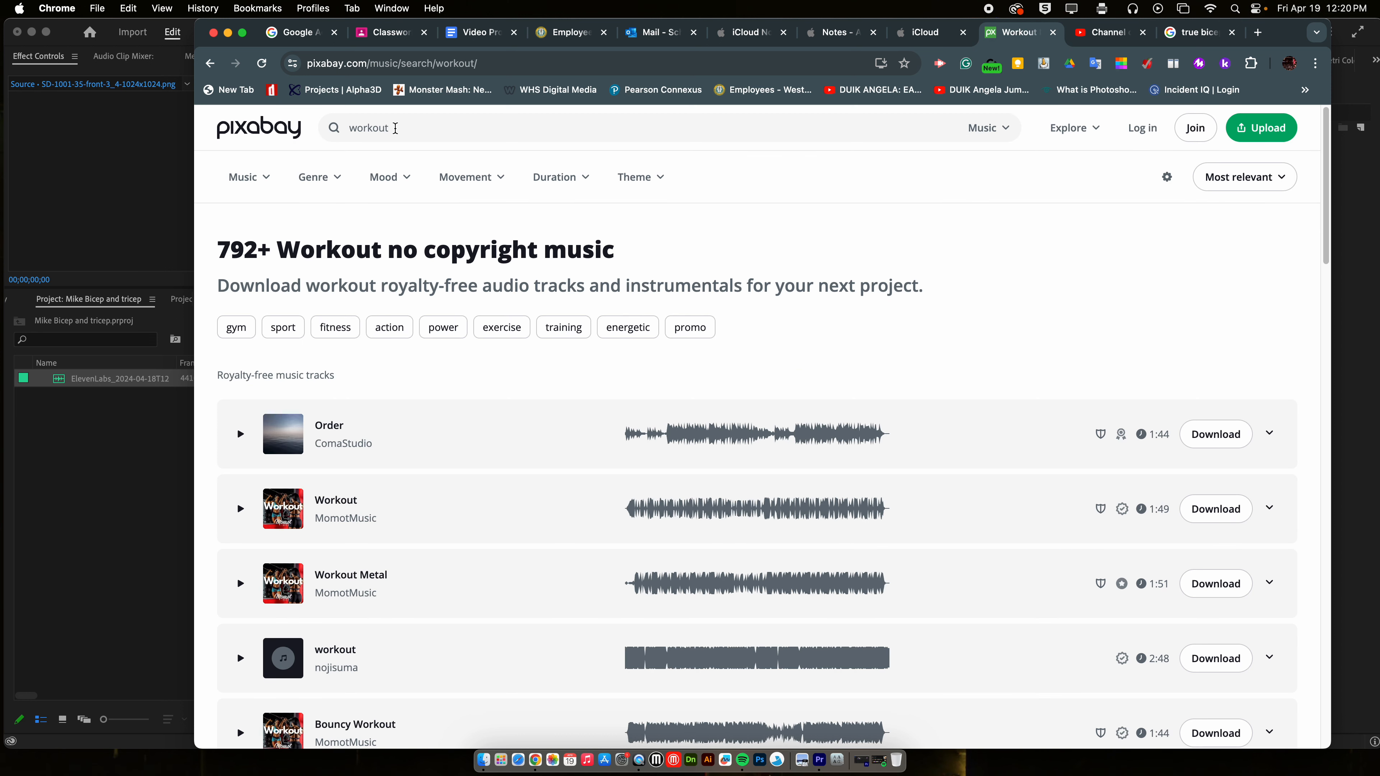
left_click(395, 127)
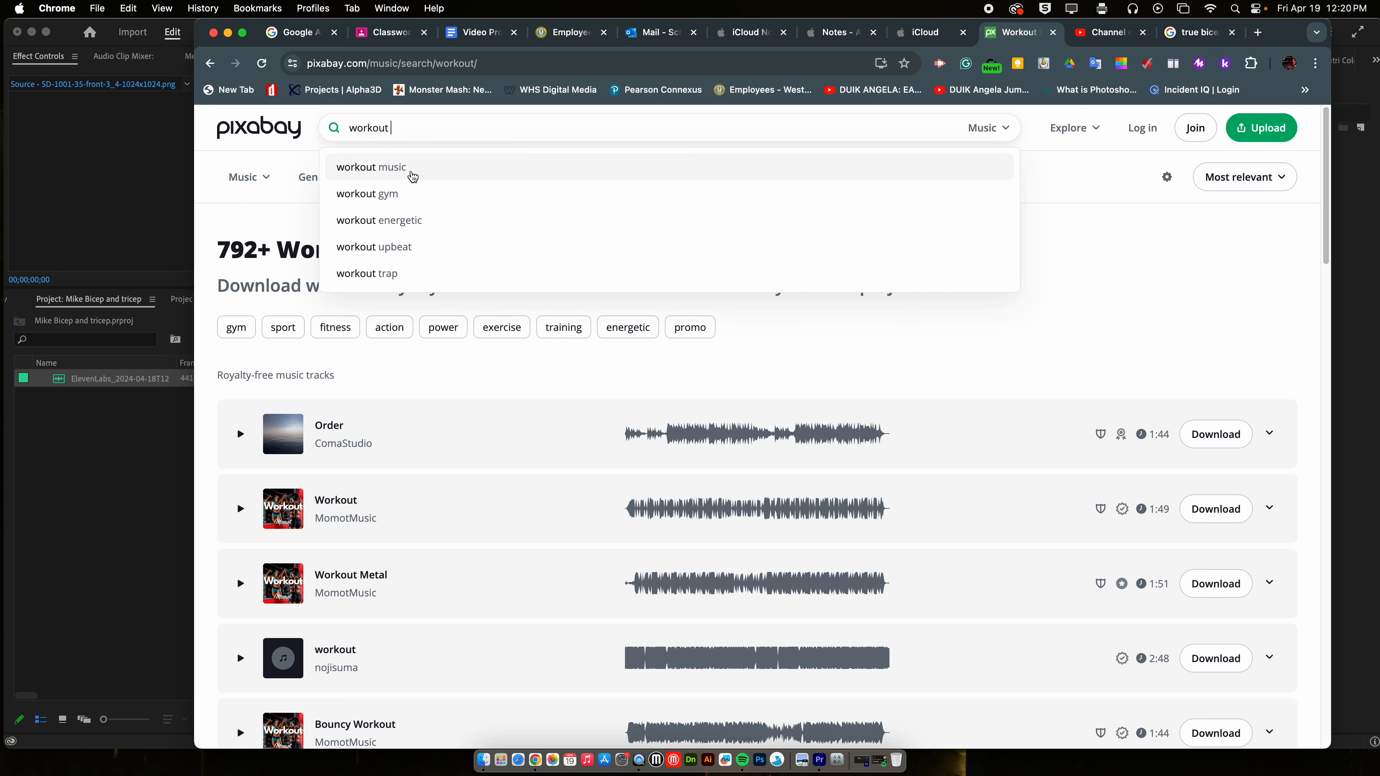
left_click(411, 170)
Step: Preview the track "Drive to Triumph" by Top-Flow, download it and dismiss the thank-you pop-up
scroll(506, 571, "down", 5)
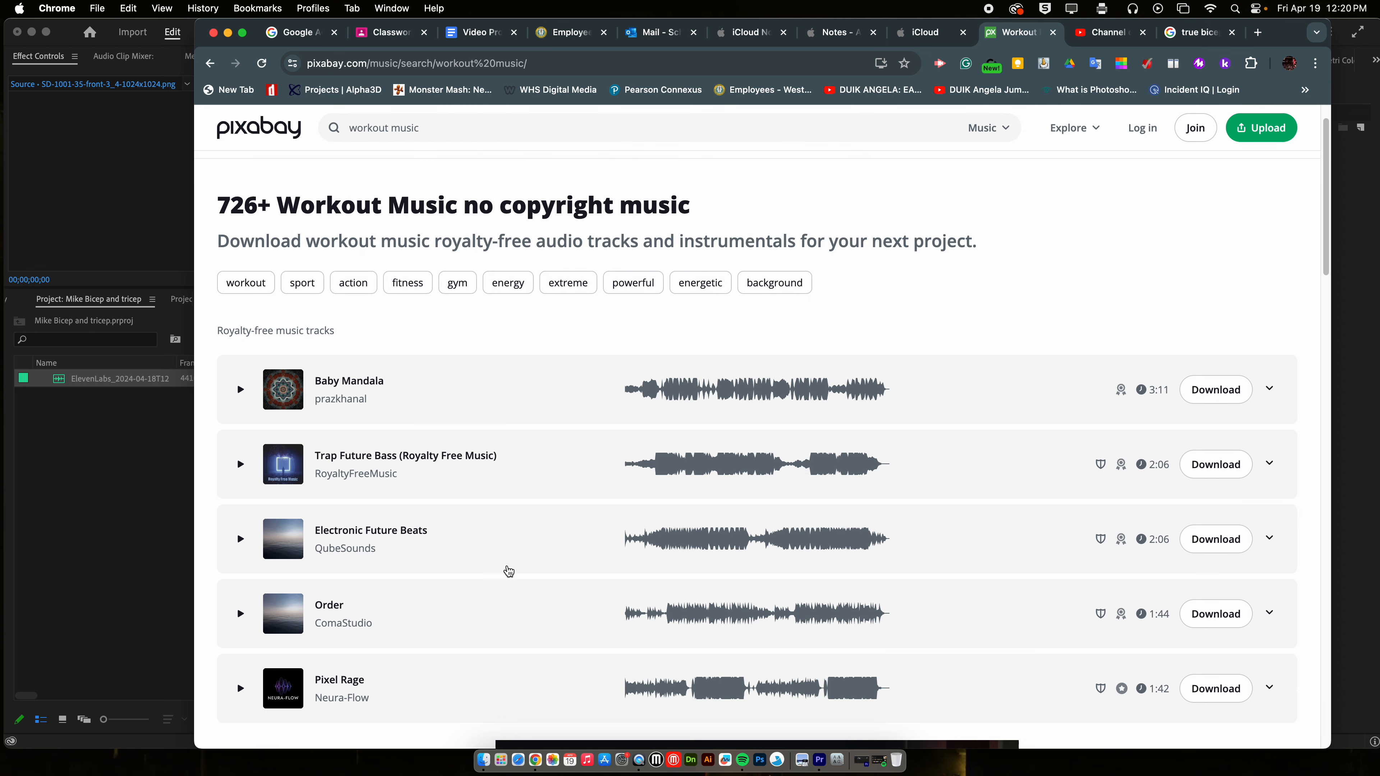
scroll(423, 522, "down", 3)
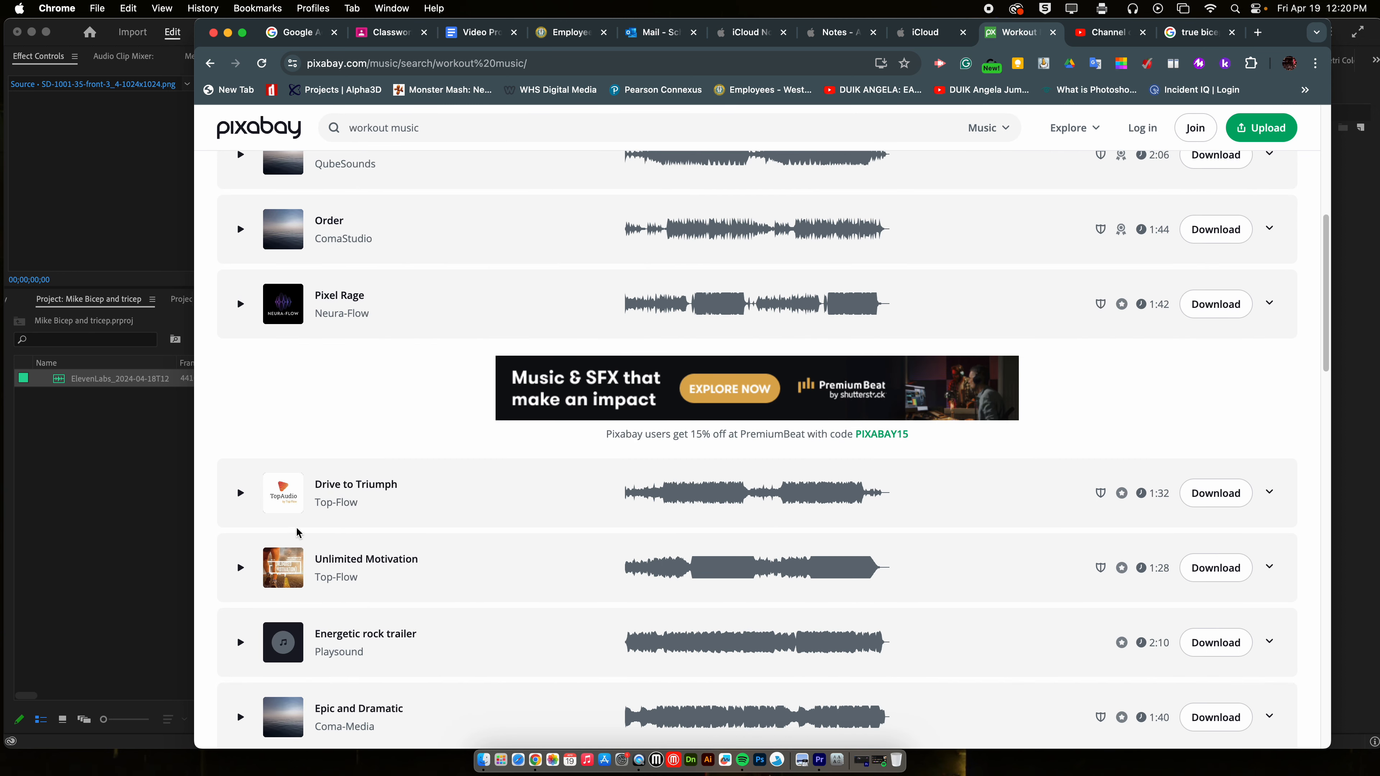
left_click(240, 494)
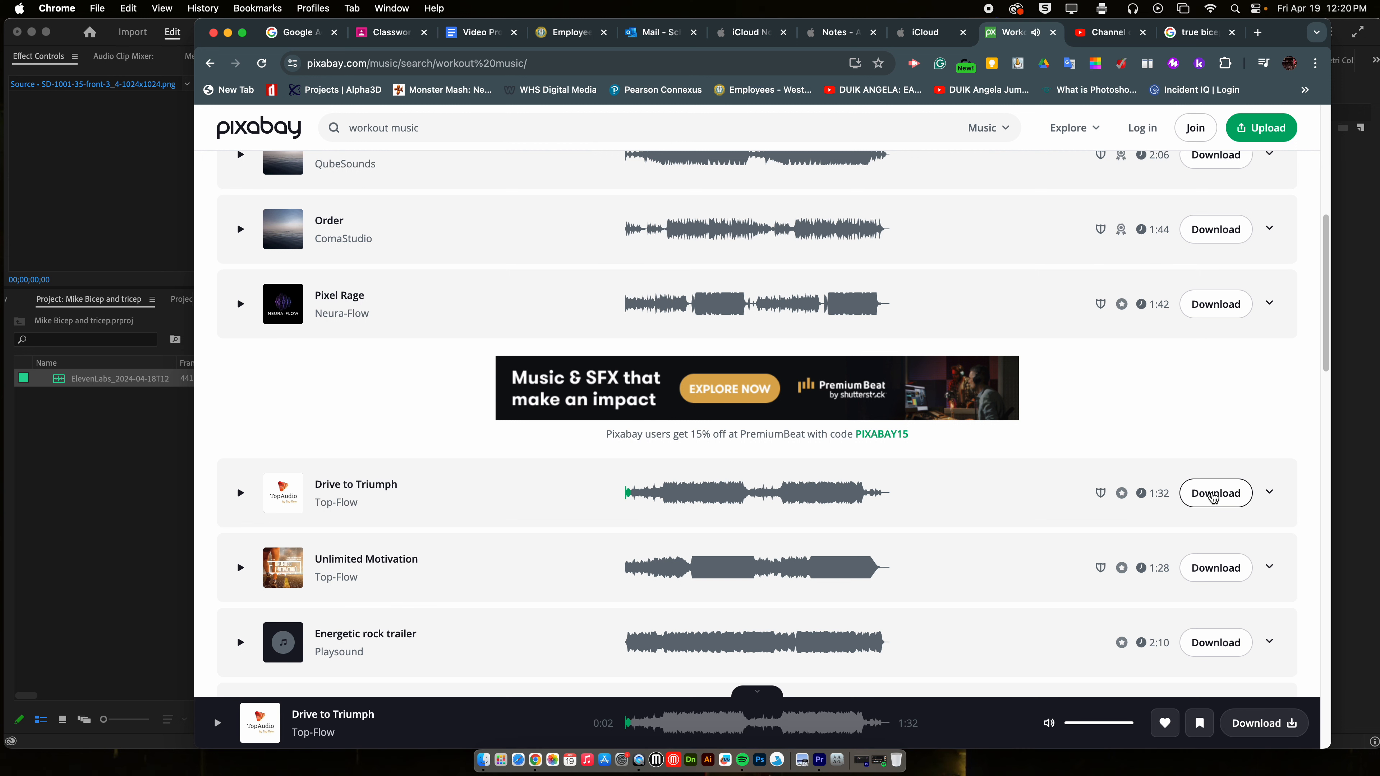
left_click(1214, 496)
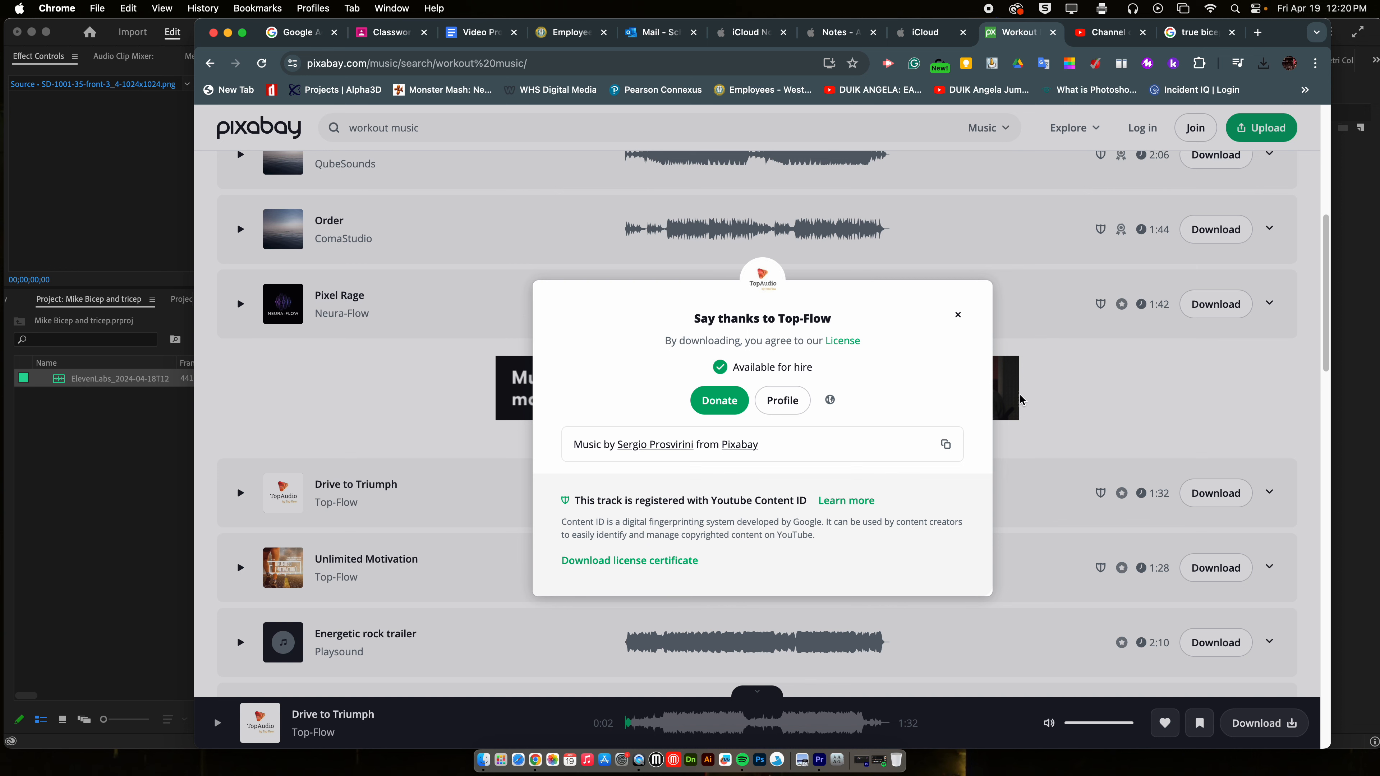
left_click(958, 315)
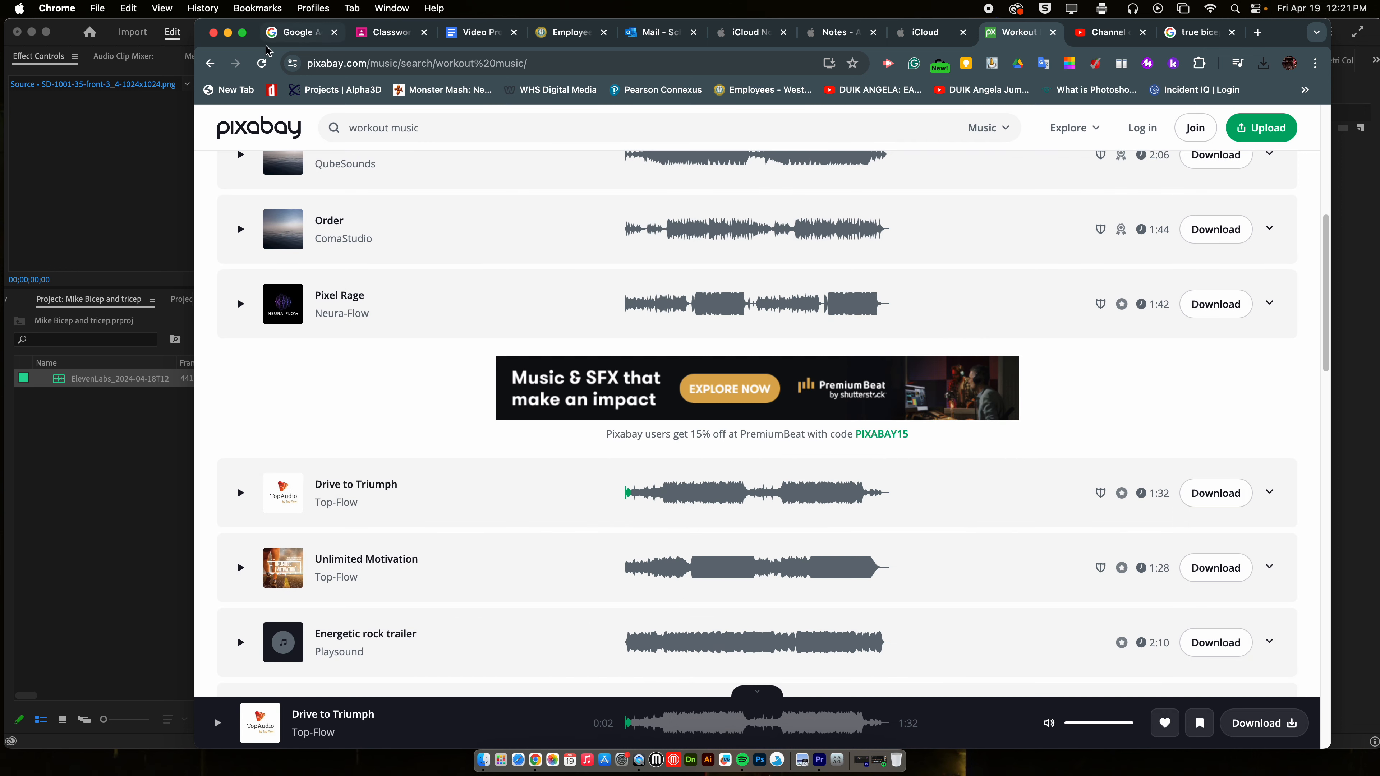
Step: Minimize the browser and import drive-to-triumph-188794.mp3 from Downloads into the Premiere Pro project
left_click(226, 34)
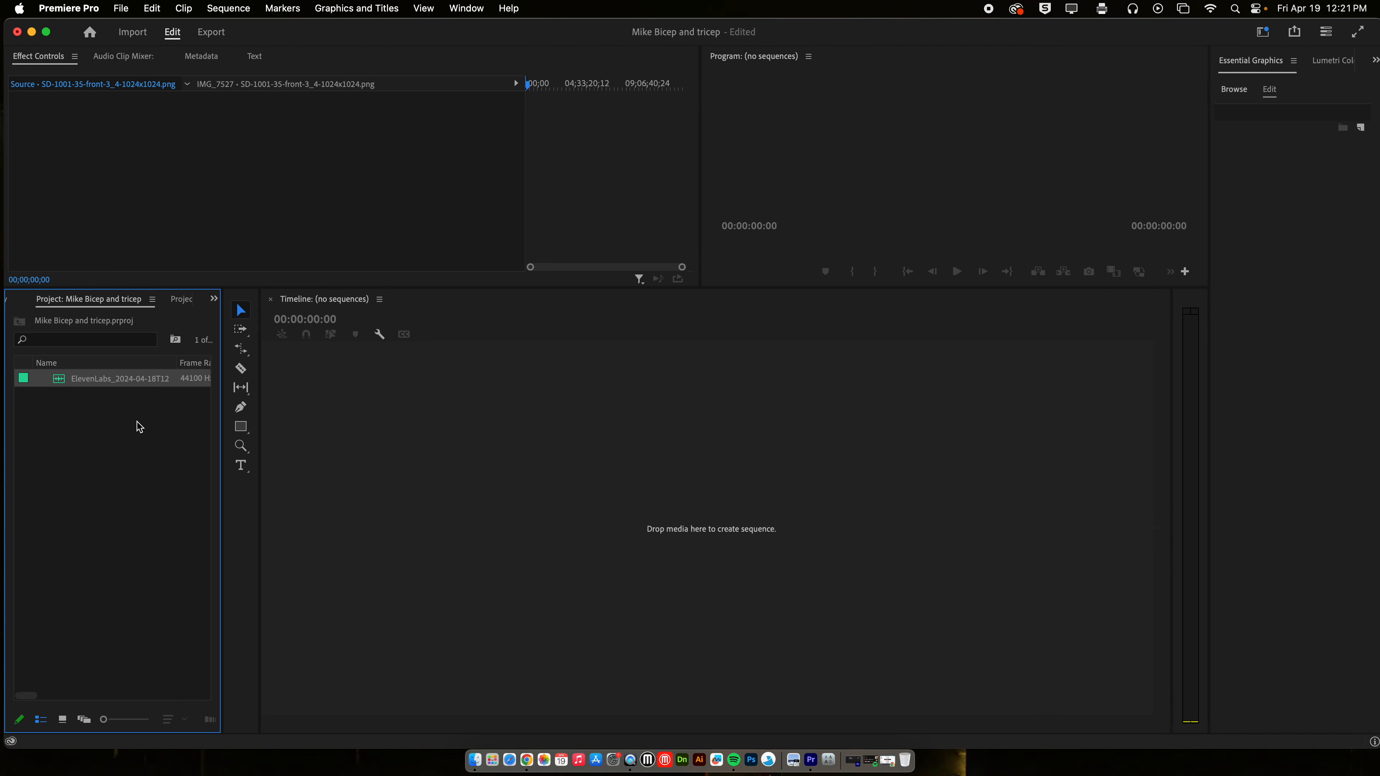
double_click(151, 450)
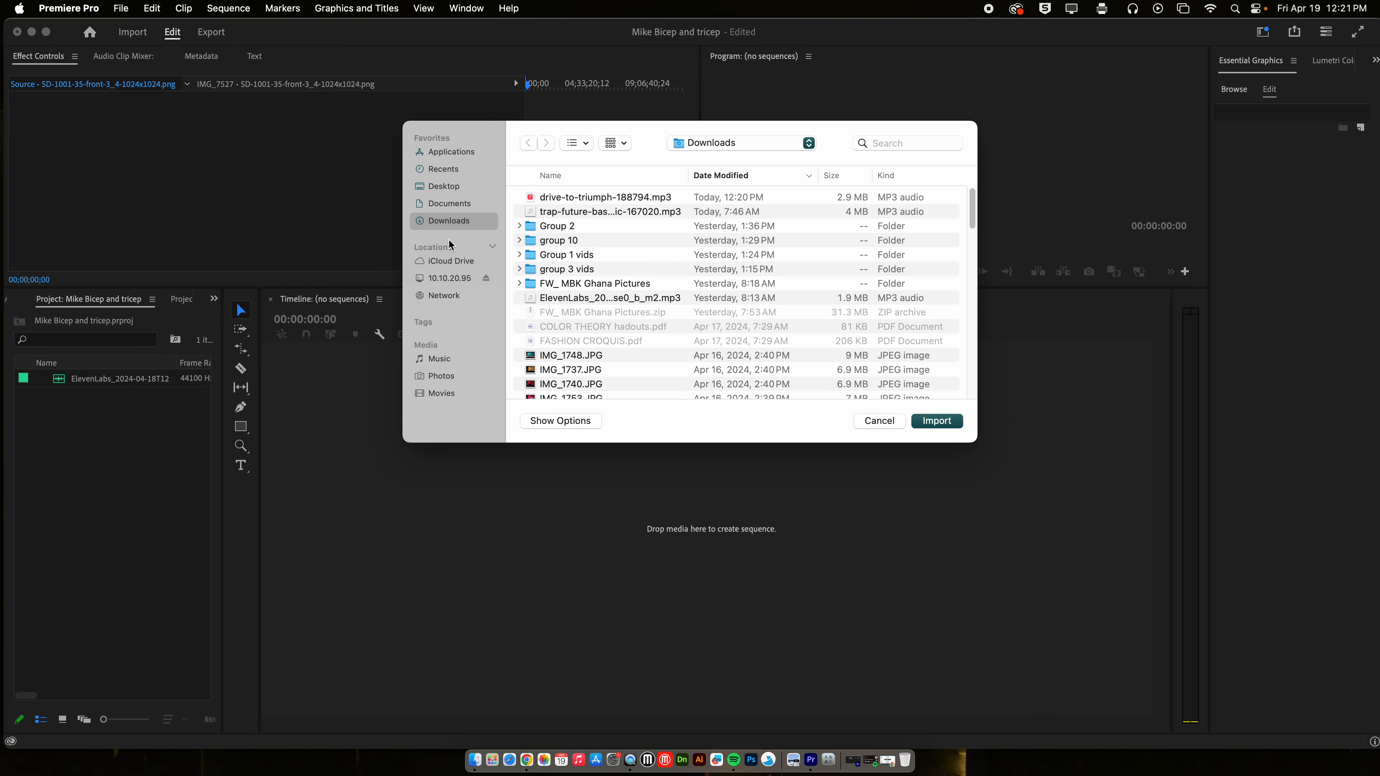
left_click(648, 200)
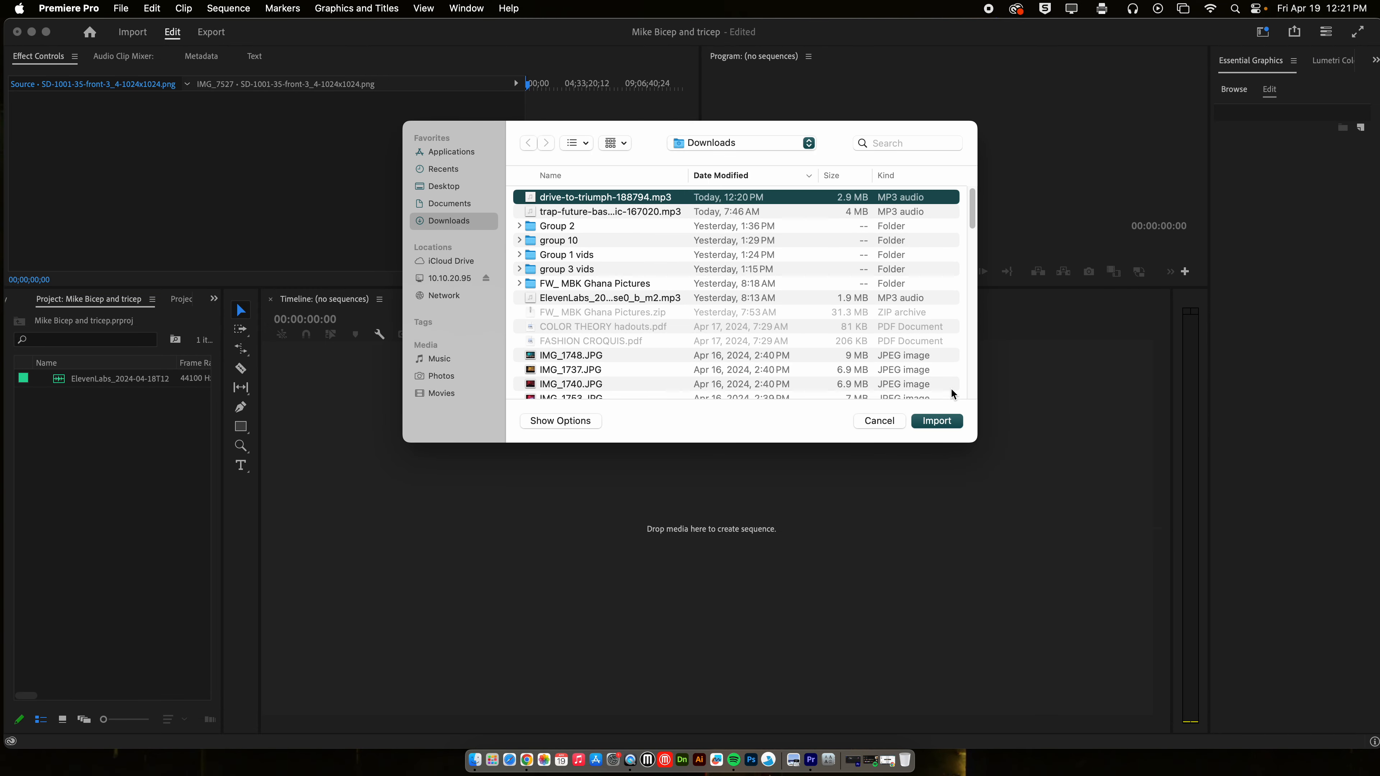
left_click(940, 422)
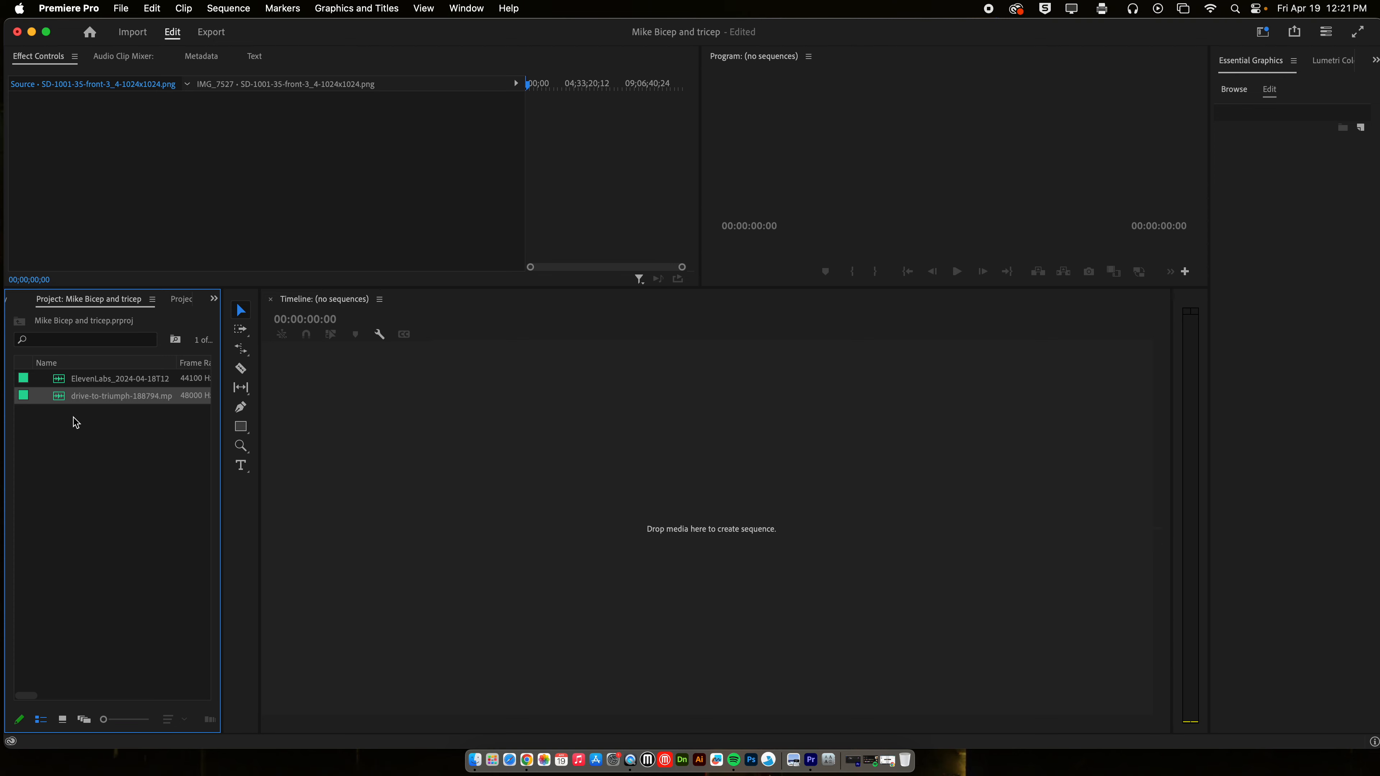
Step: Start a media import and preview IMG_9376.MOV, IMG_9369.MOV and IMG_9372.MOV from the group 10 folder in Downloads
double_click(117, 459)
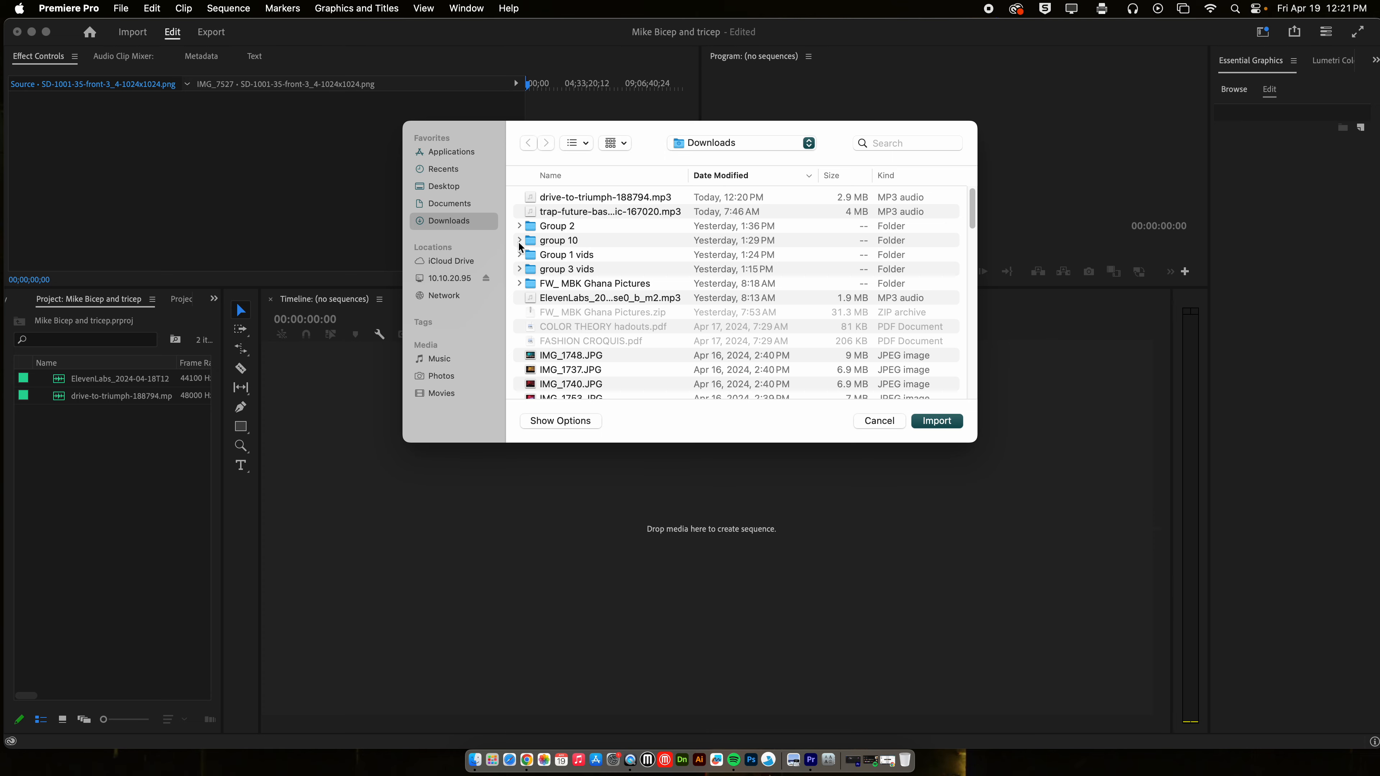
left_click(519, 243)
left_click(586, 255)
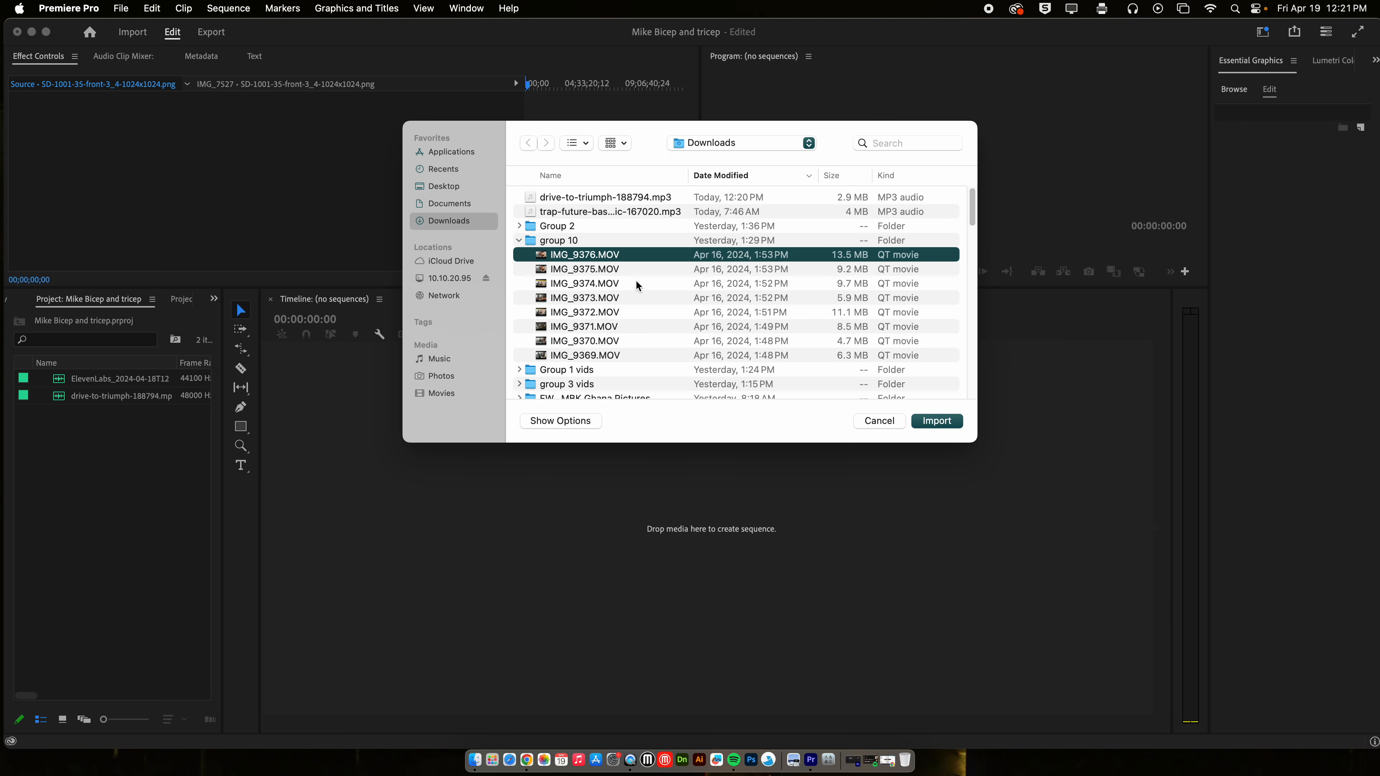
key("space")
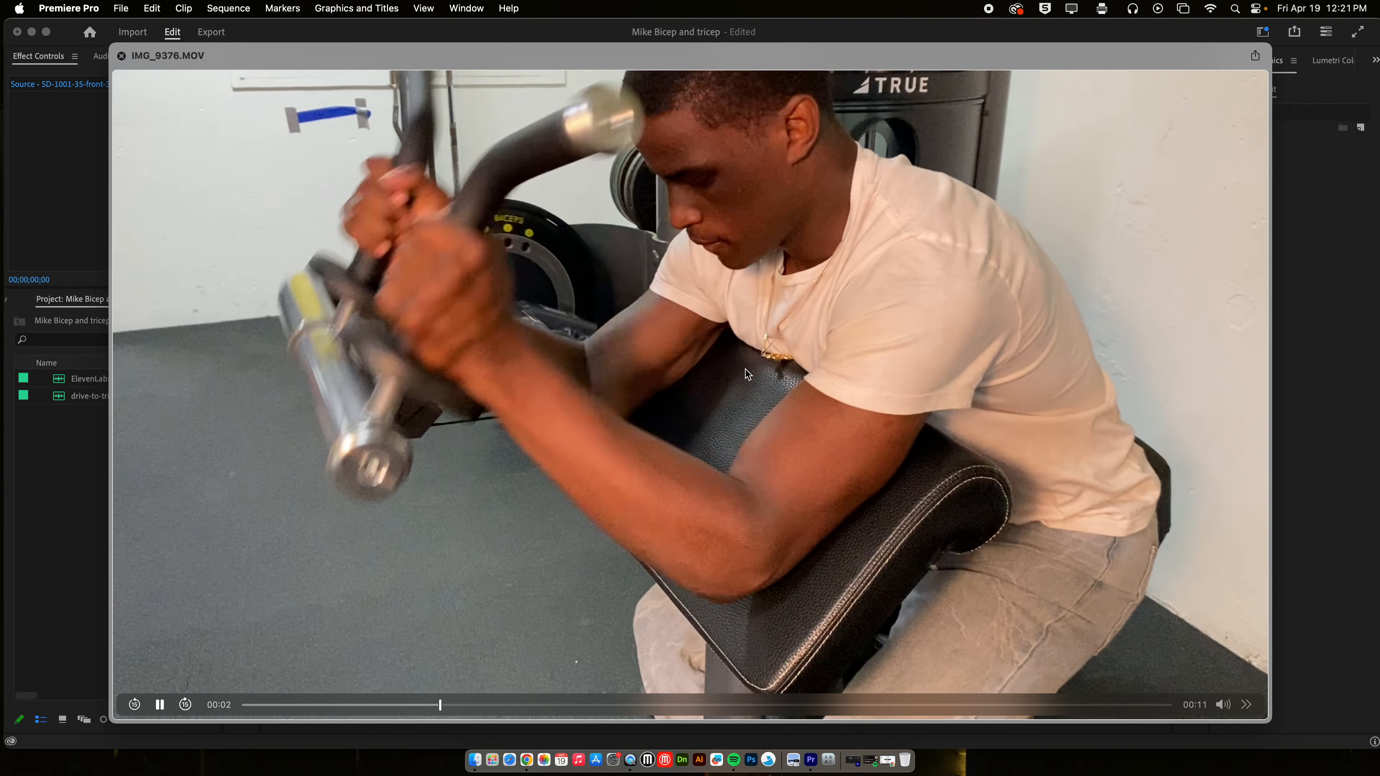
key("space")
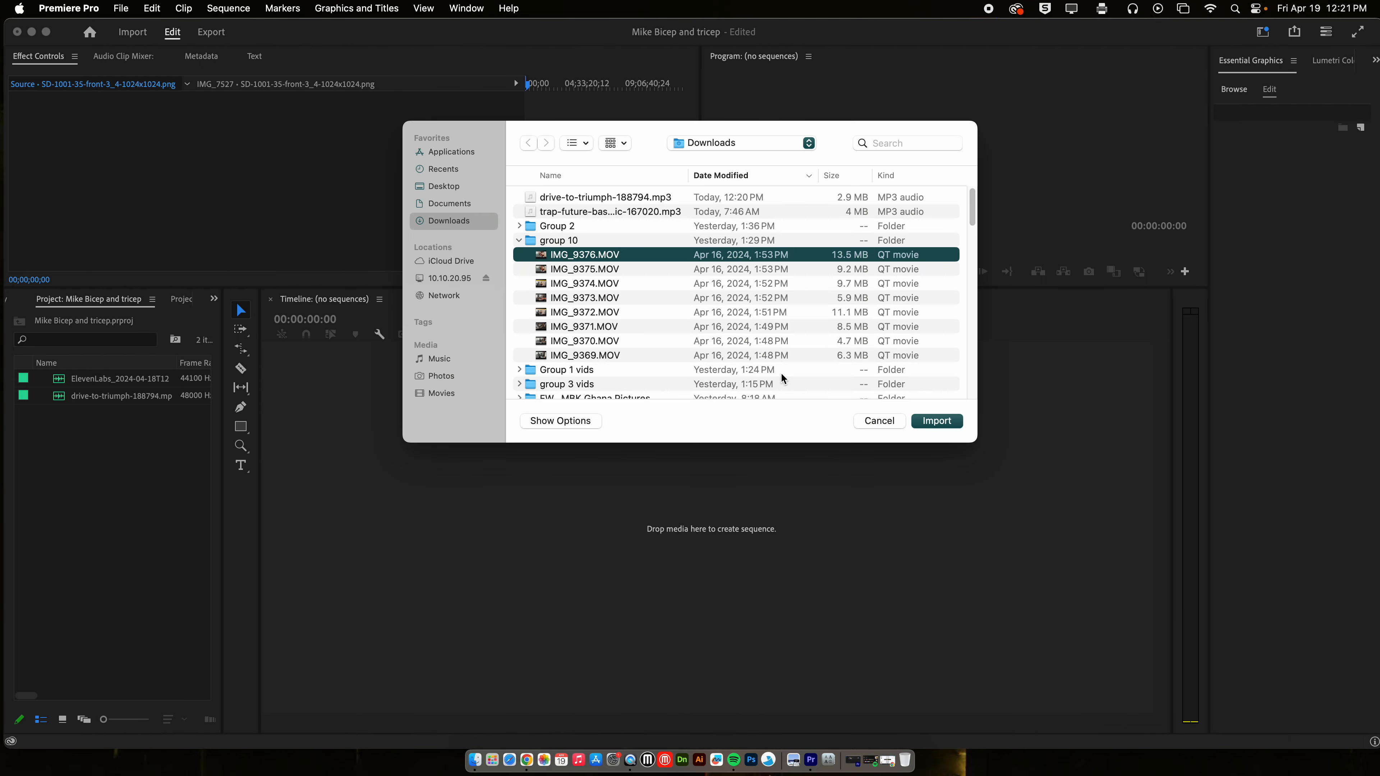
left_click(621, 354)
key("space")
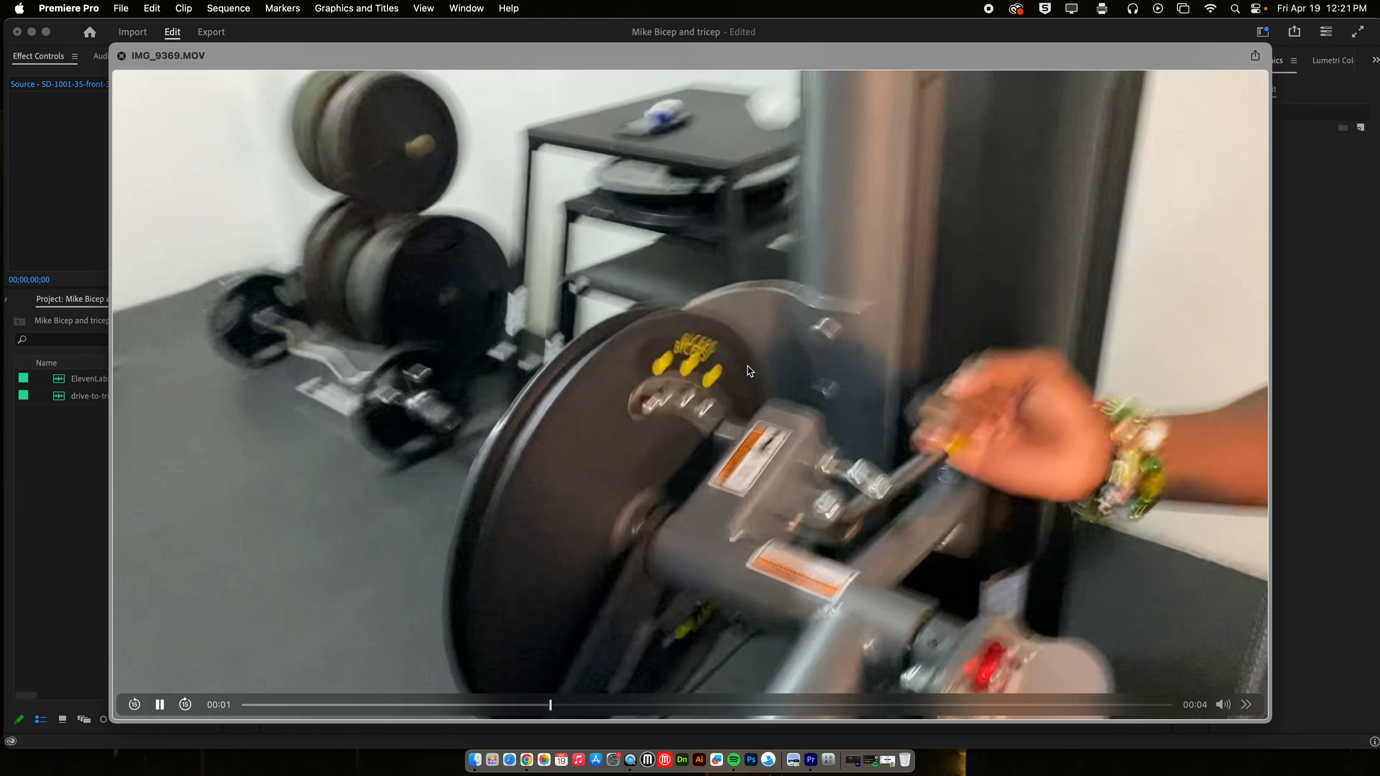
key("space")
left_click(606, 313)
key("space")
key("space")
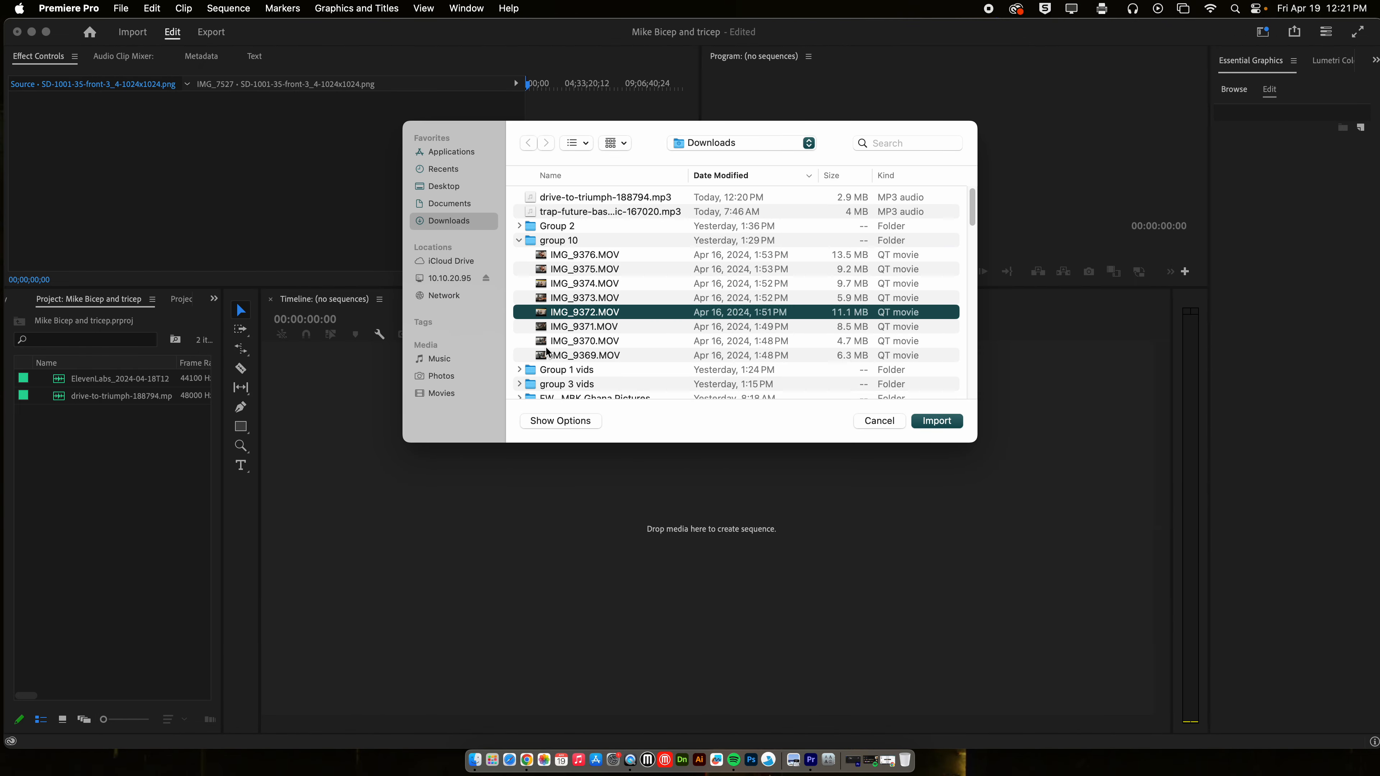
Step: Preview IMG_7535.MOV and IMG_7529.MOV in the Group 2 folder, and import the whole Group 2 folder into the project
left_click(519, 226)
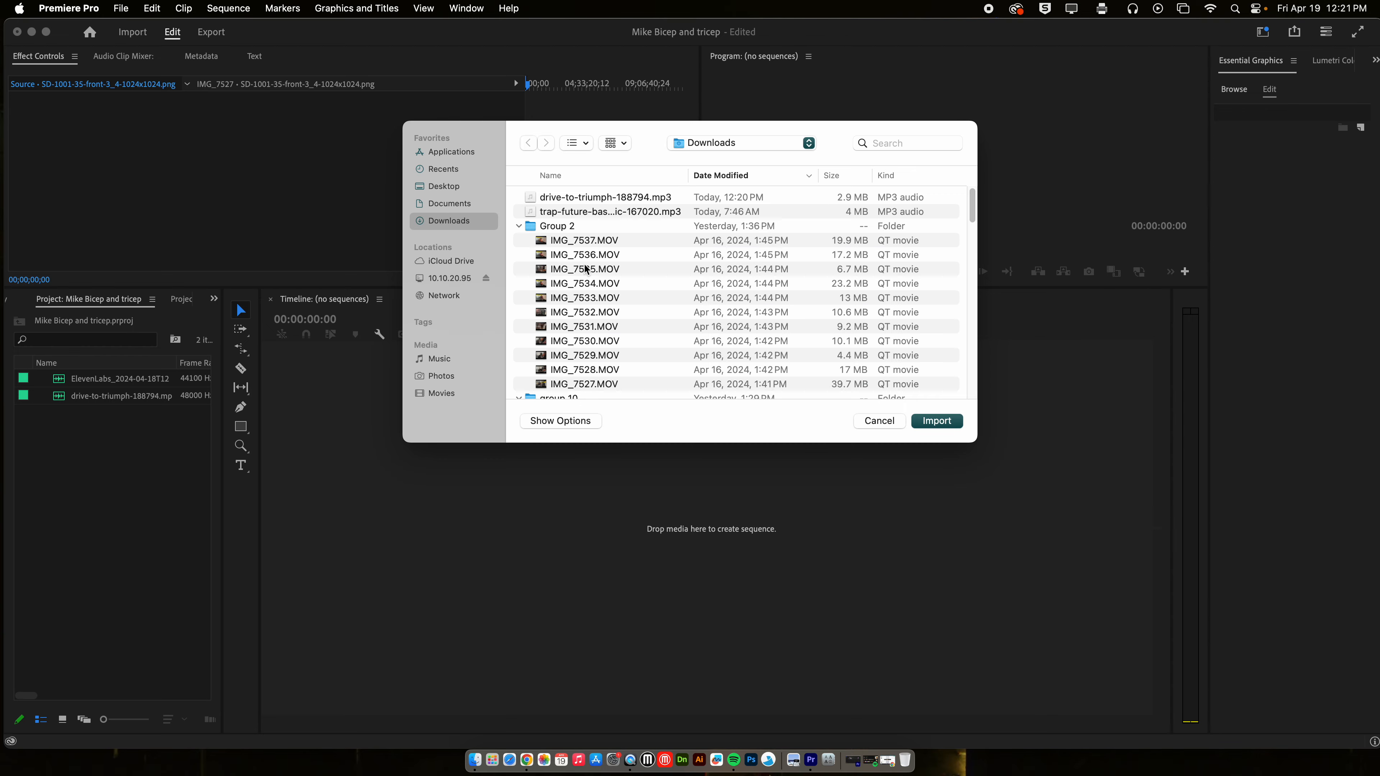
left_click(650, 272)
key("space")
key("space")
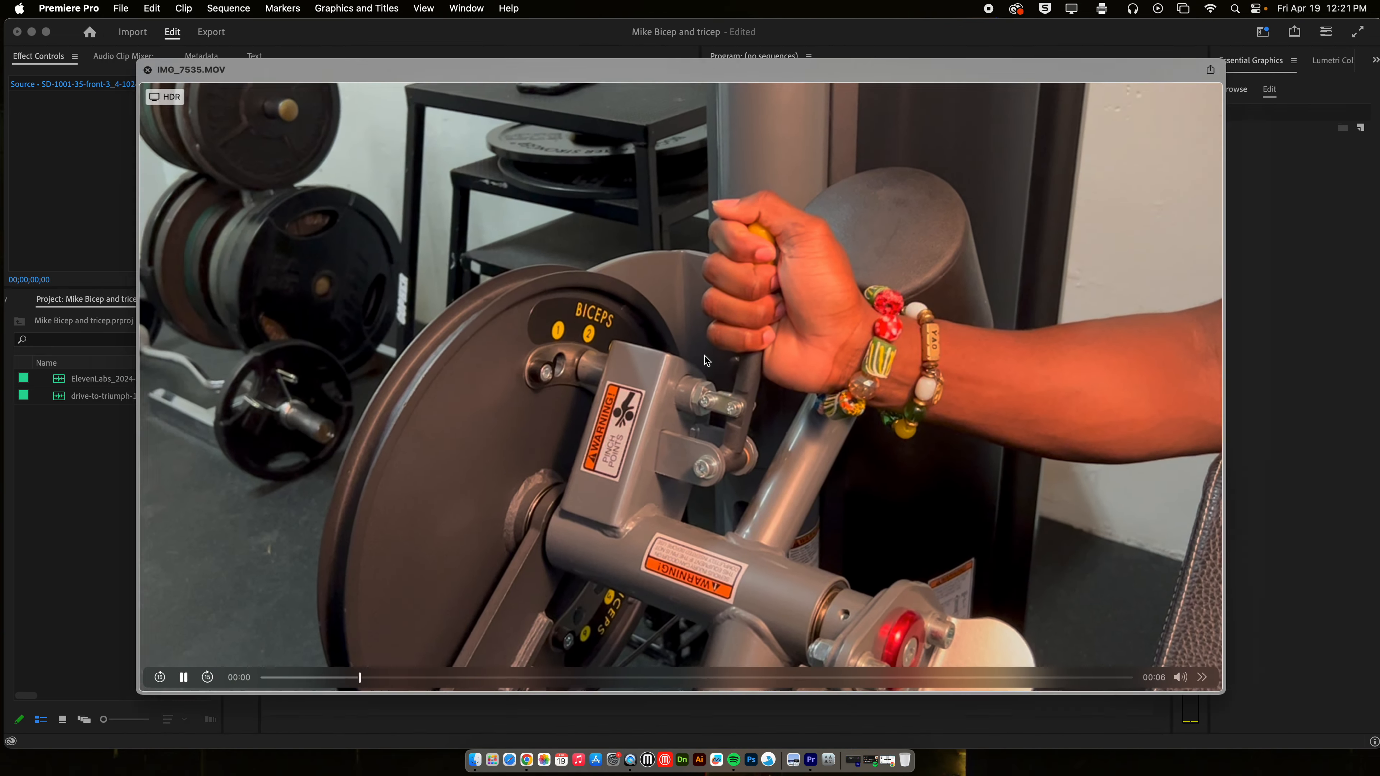
left_click(698, 359)
key("space")
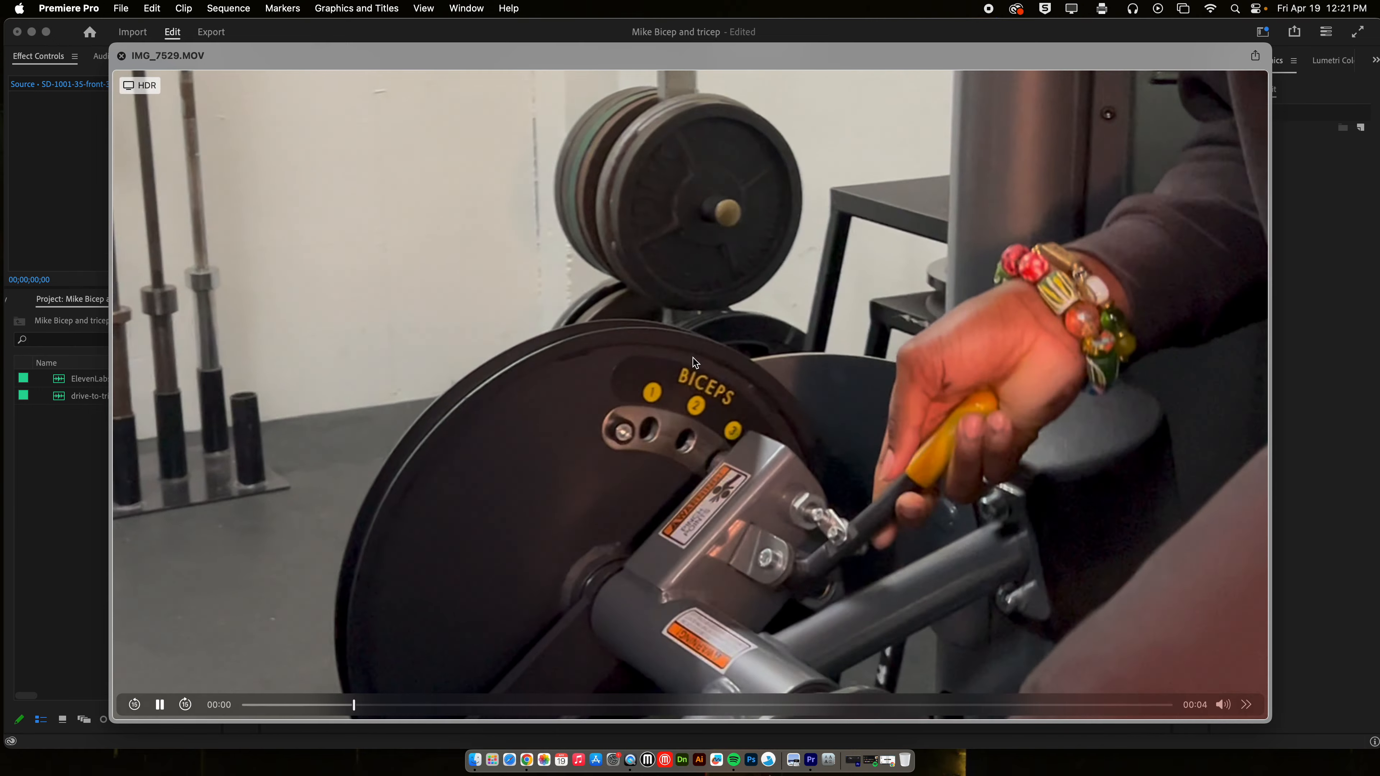
key("space")
left_click(569, 231)
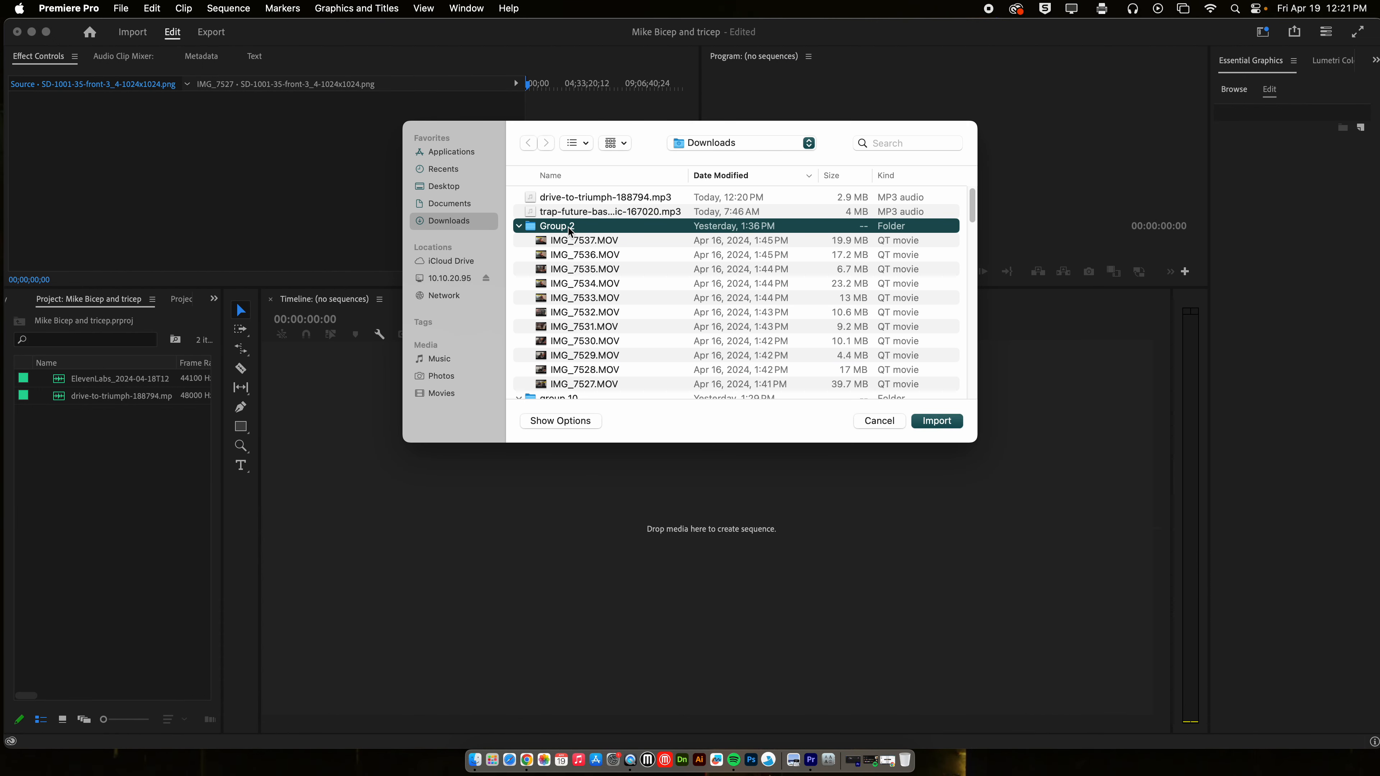
left_click(937, 422)
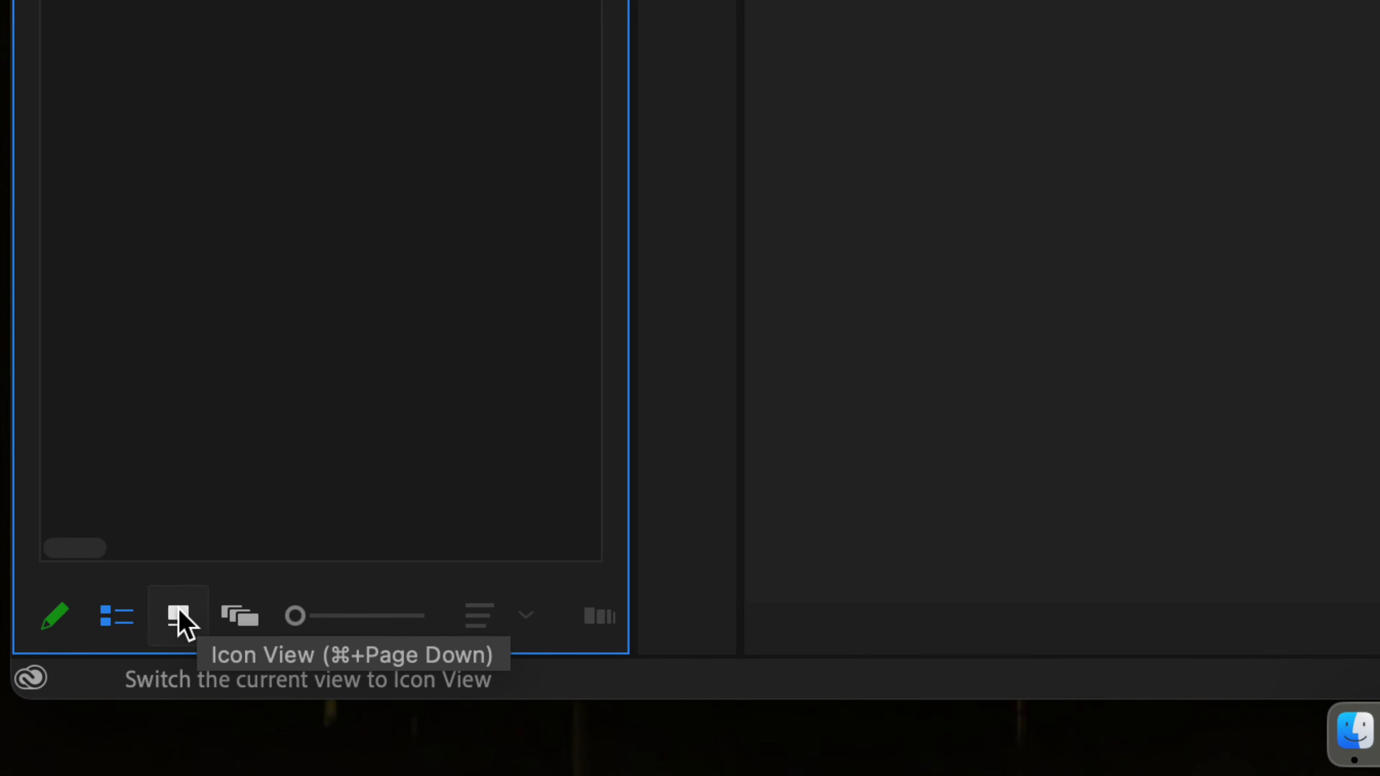
Step: Open the Group 2 bin and show its clips as thumbnails in Icon View, comparing it briefly with List View
left_click(163, 631)
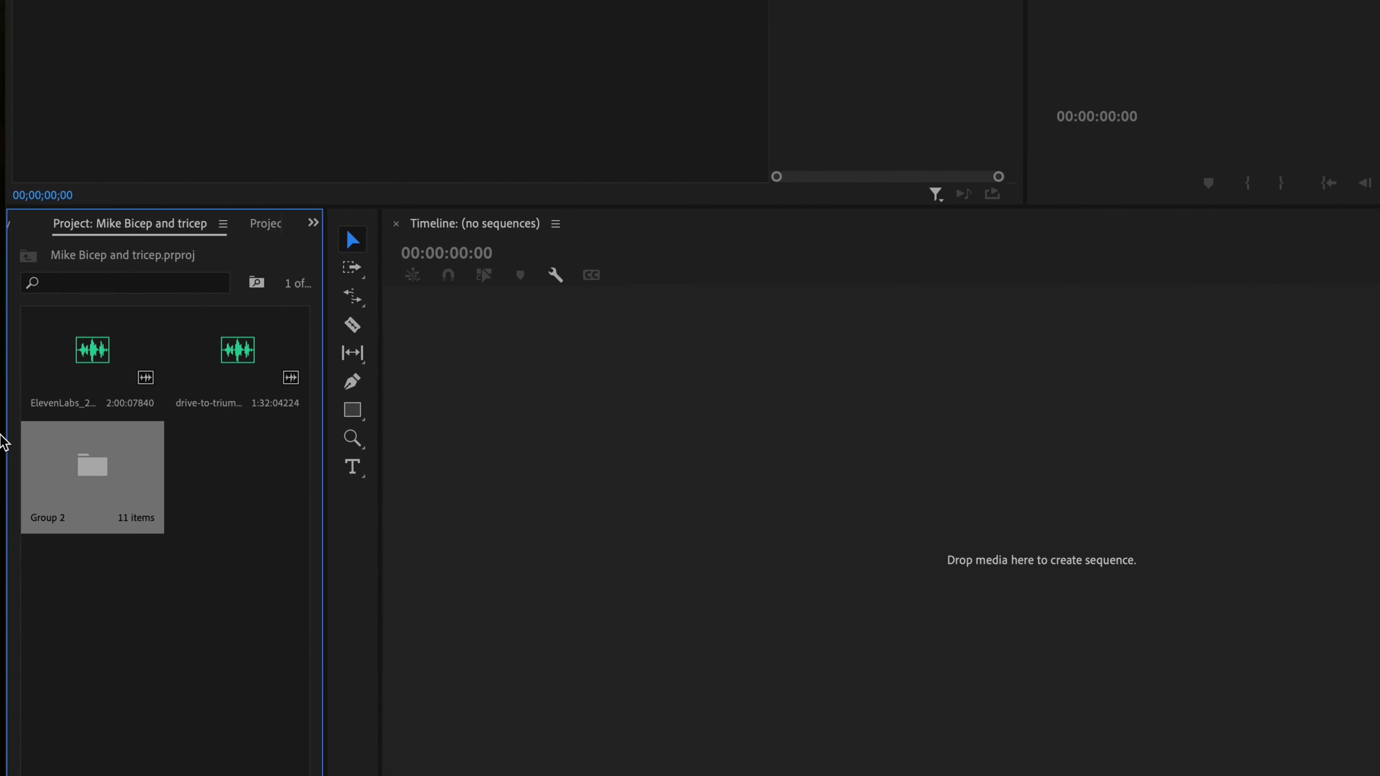
double_click(103, 472)
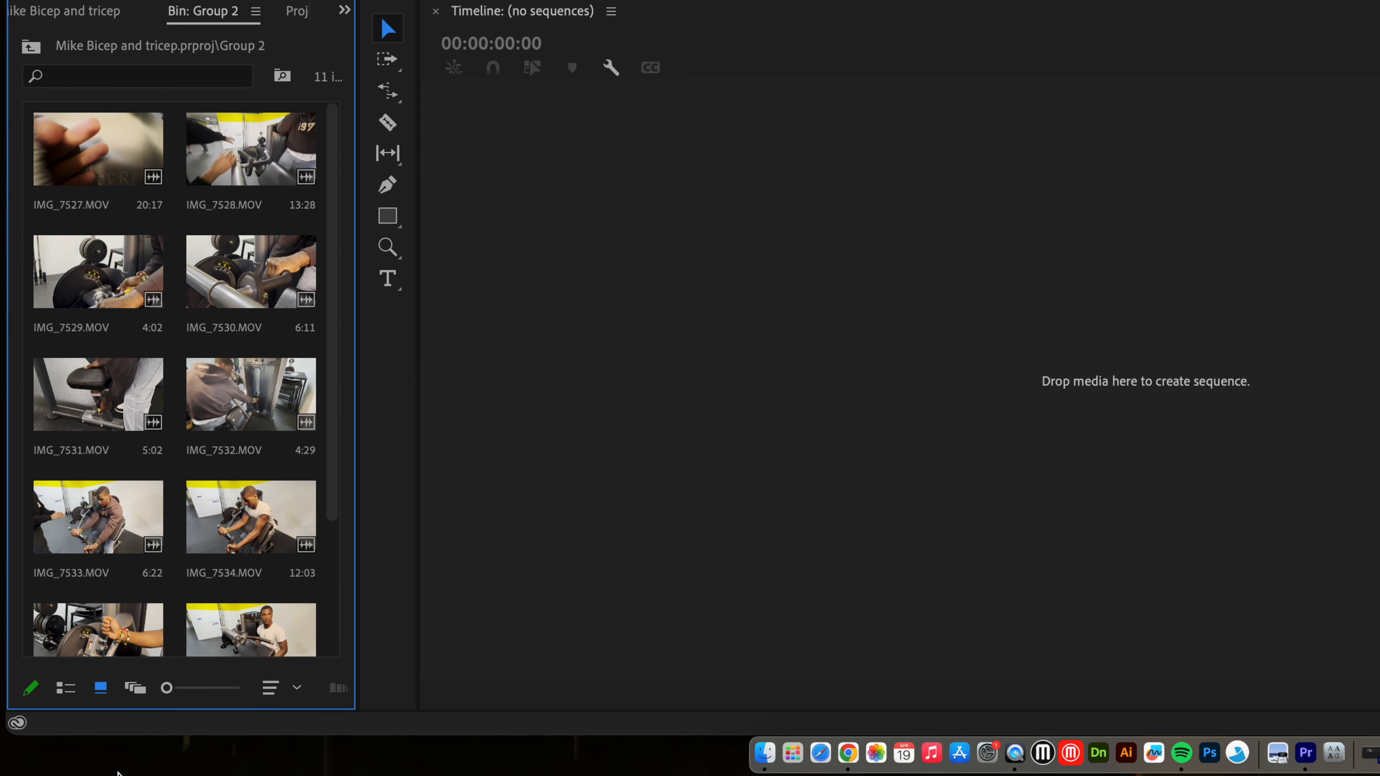
left_click(65, 687)
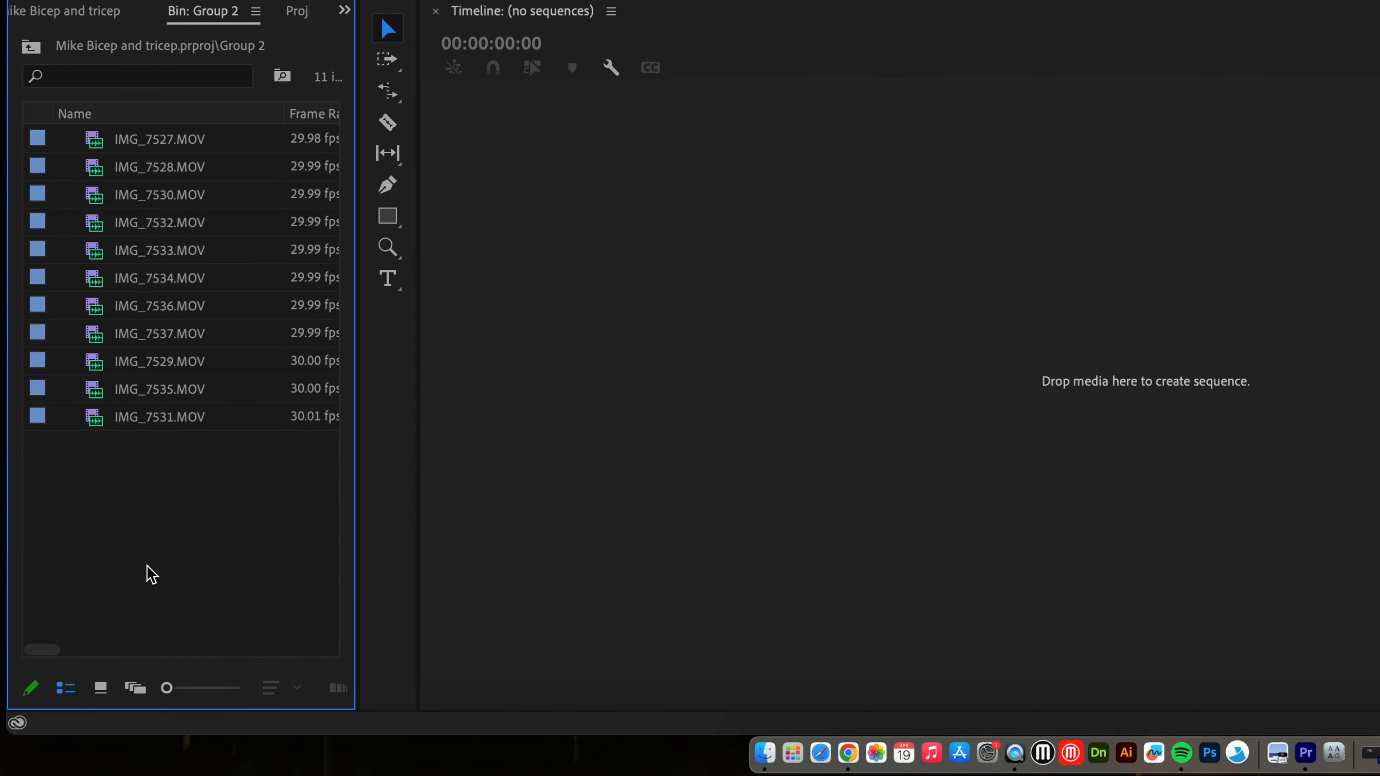
left_click(100, 688)
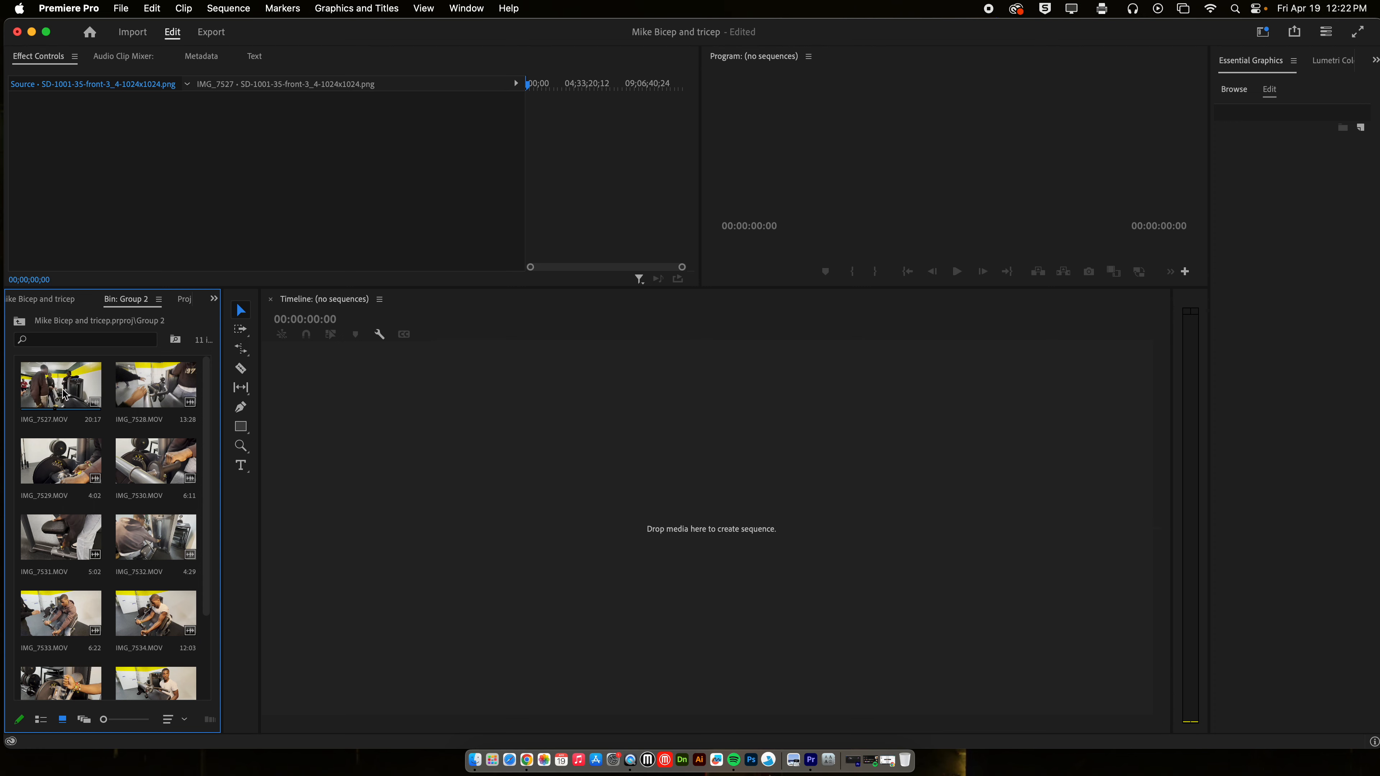
Step: Create a sequence from IMG_7527.MOV and play its first few seconds from the start
left_click_drag(75, 391, 565, 521)
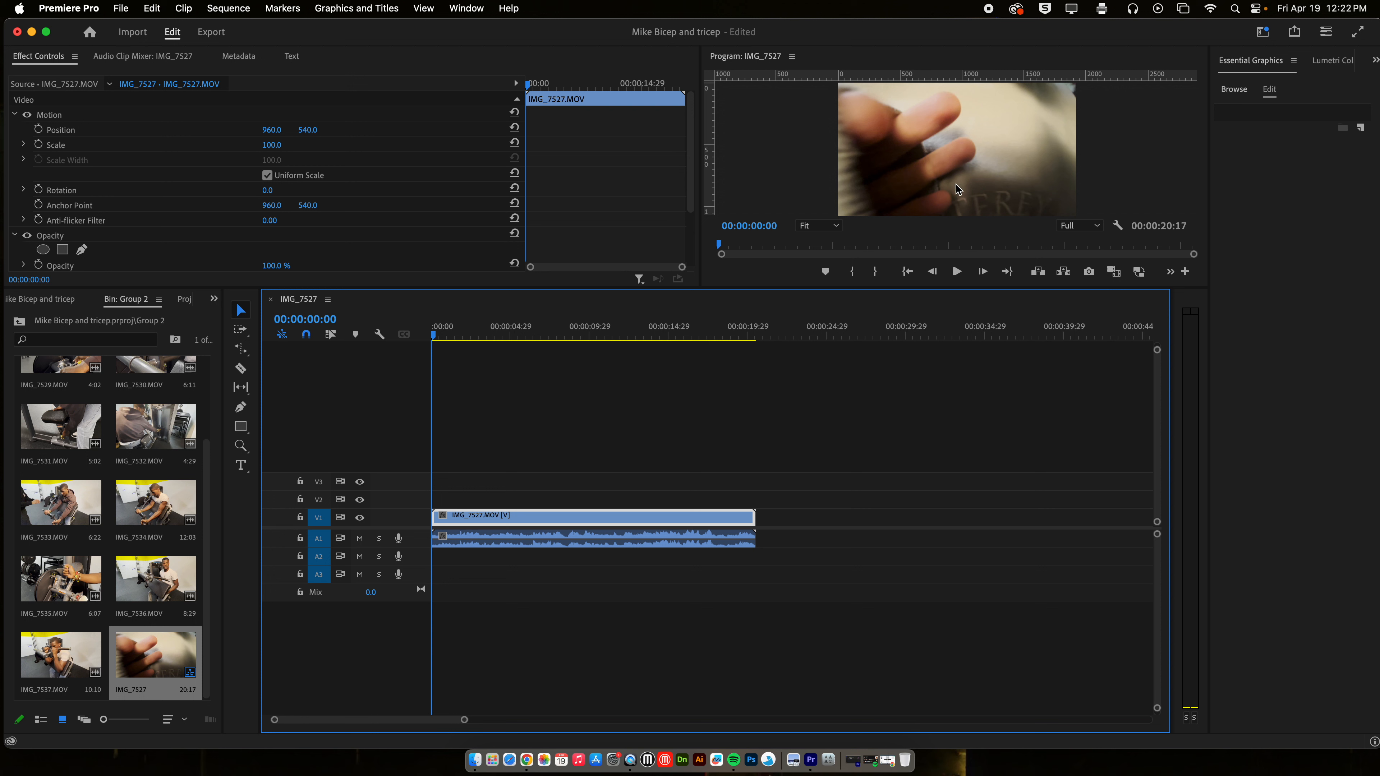
left_click_drag(437, 337, 428, 335)
key("space")
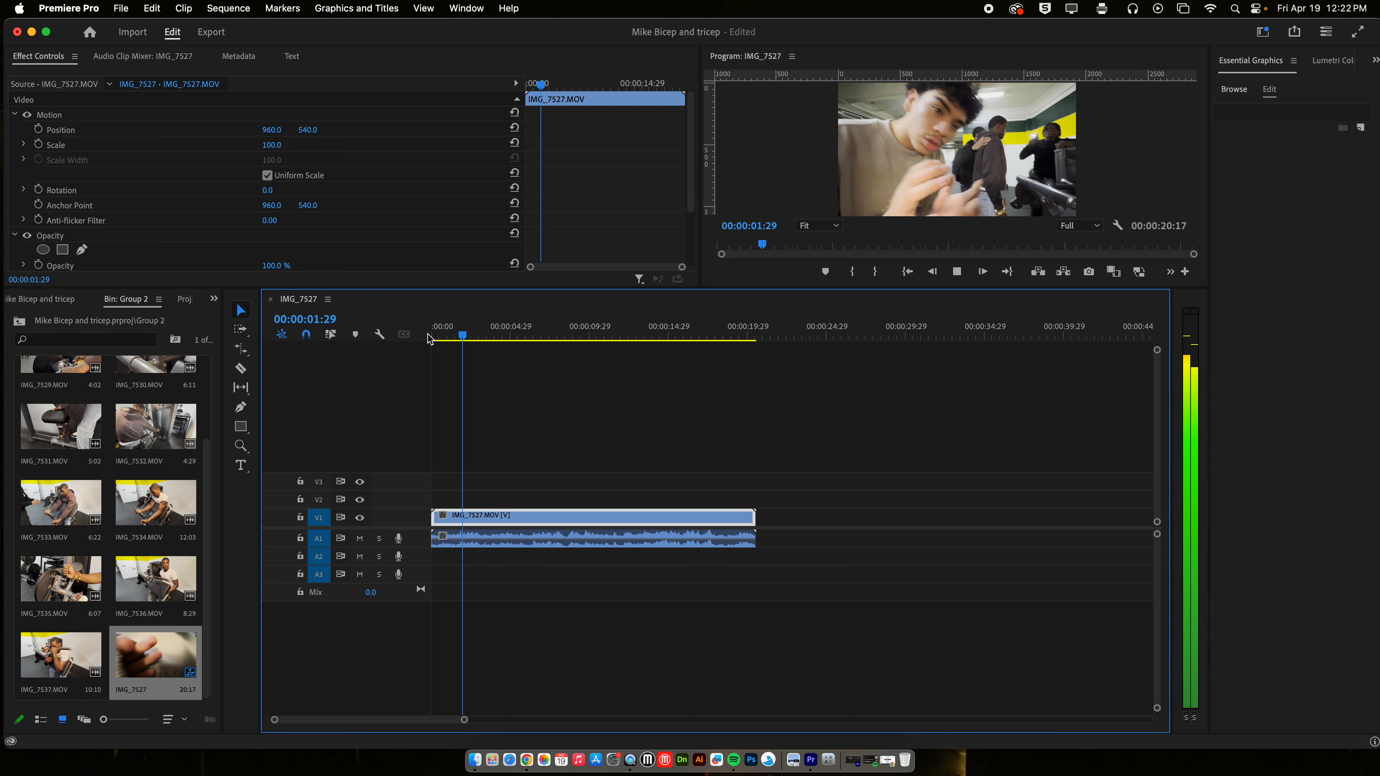
key("space")
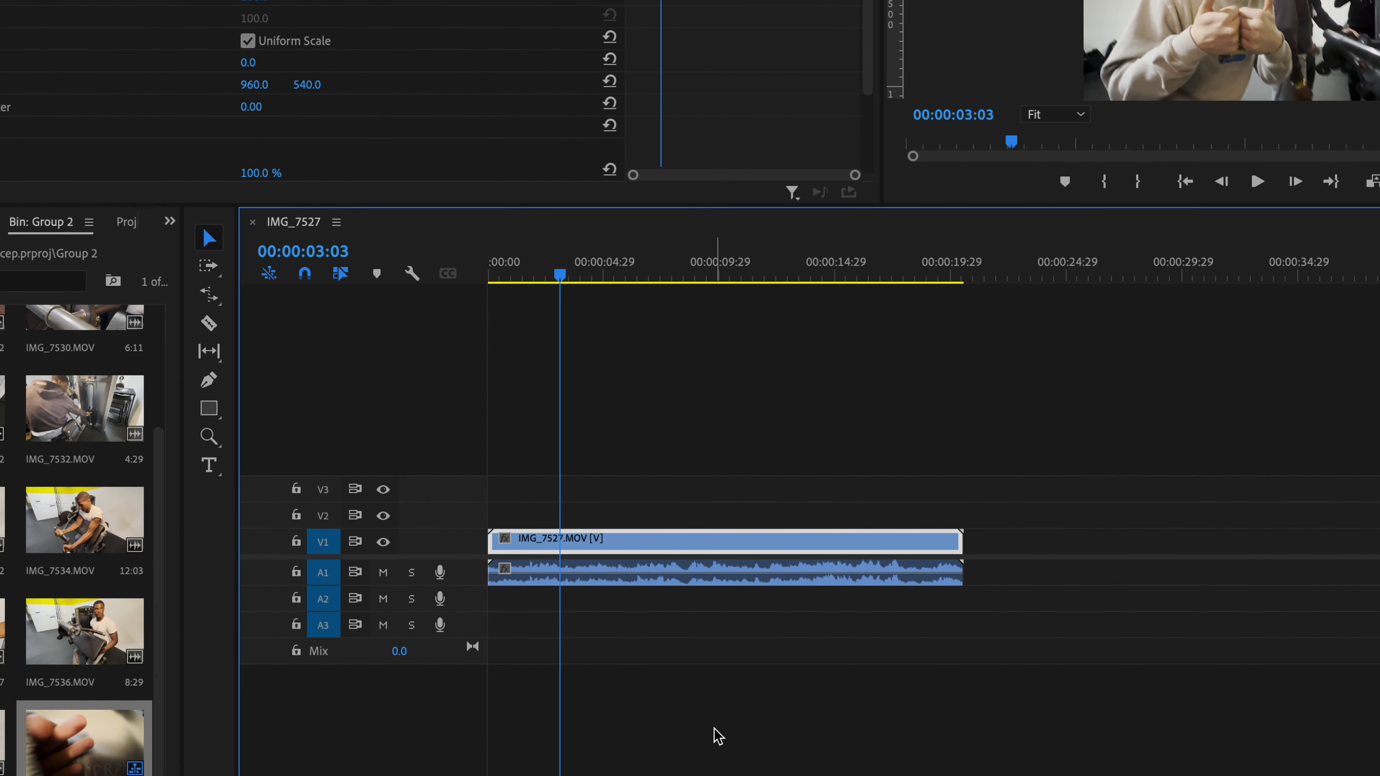
Step: Turn off Linked Selection and try moving the IMG_7527.MOV video separately from its audio, undoing the move
left_click(633, 548)
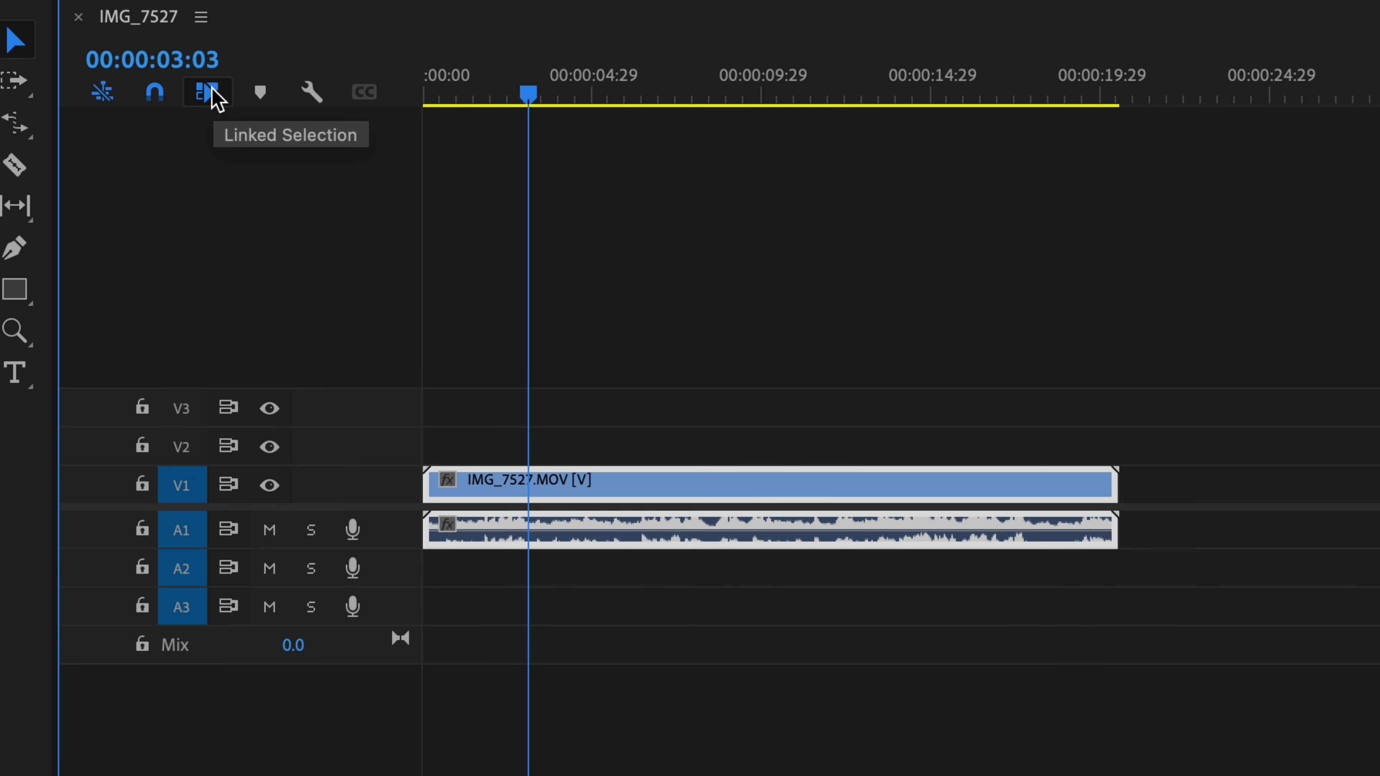
left_click(217, 97)
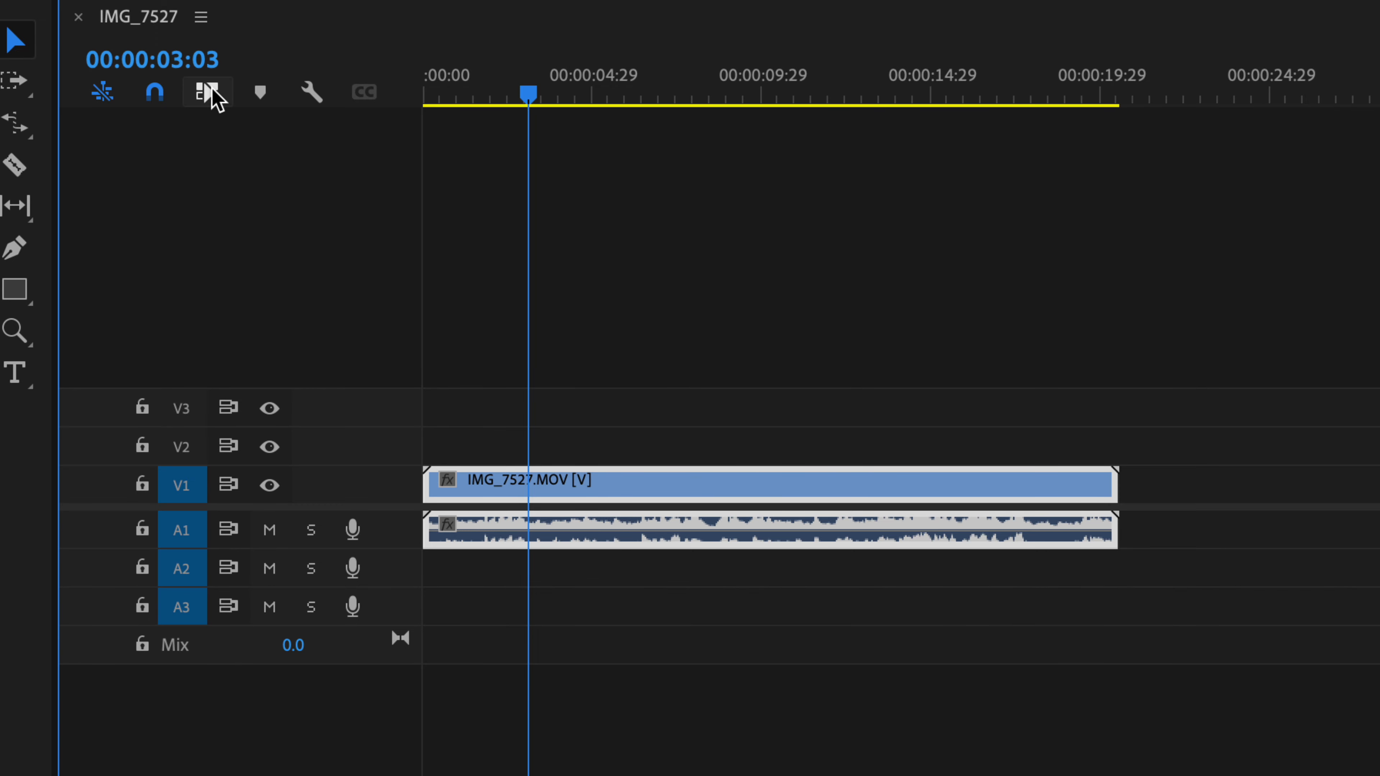
left_click(676, 413)
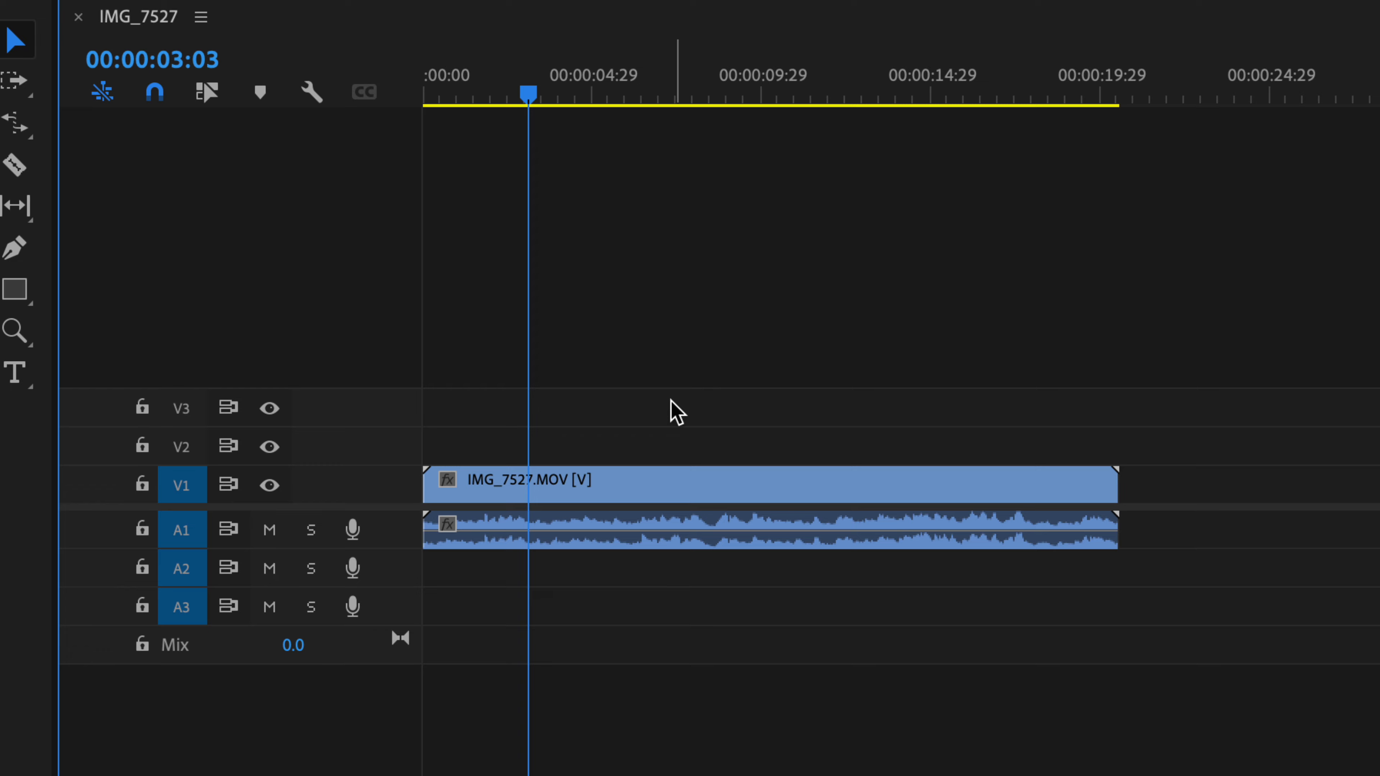
left_click_drag(718, 499, 795, 484)
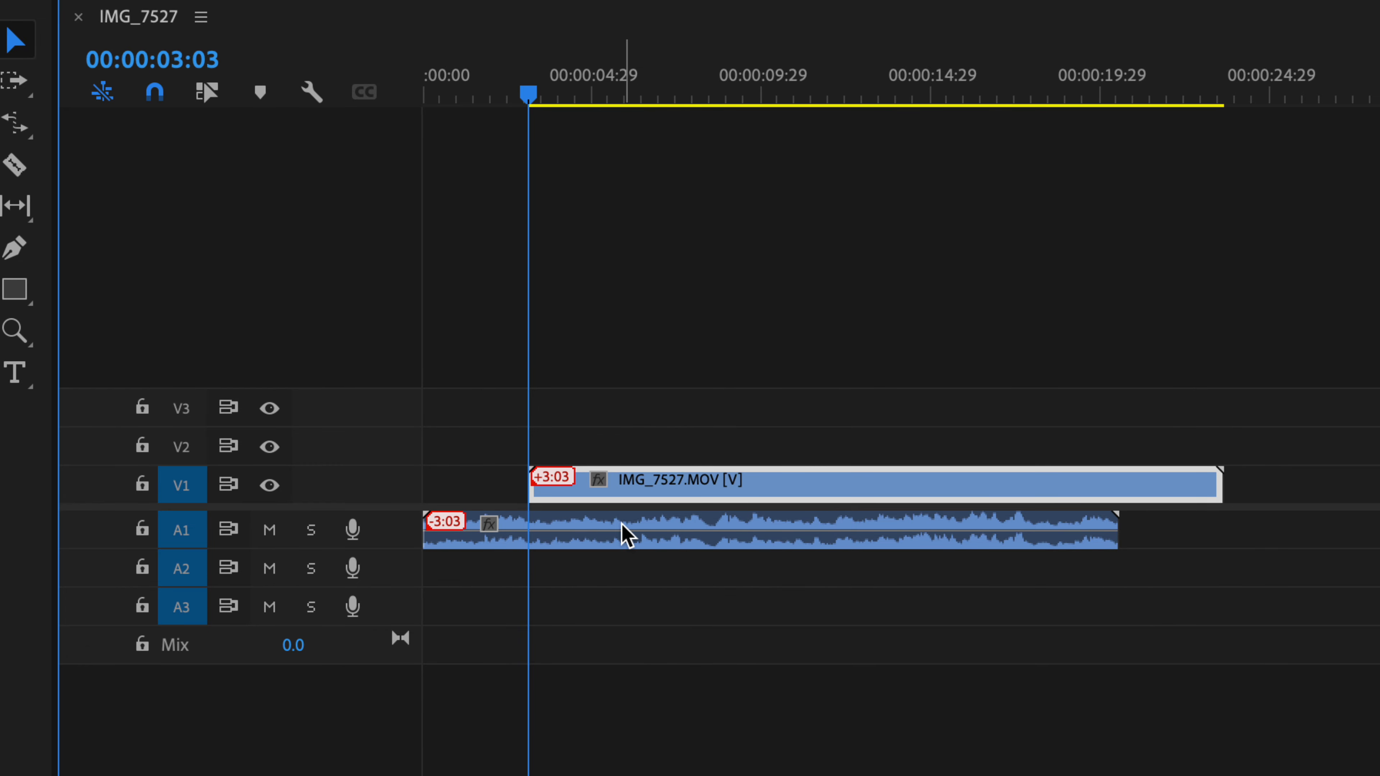
key("ctrl+z")
Step: Replace the audio of IMG_7527.MOV on track A1 with the ElevenLabs voice-over and play the sequence from the start
left_click(625, 536)
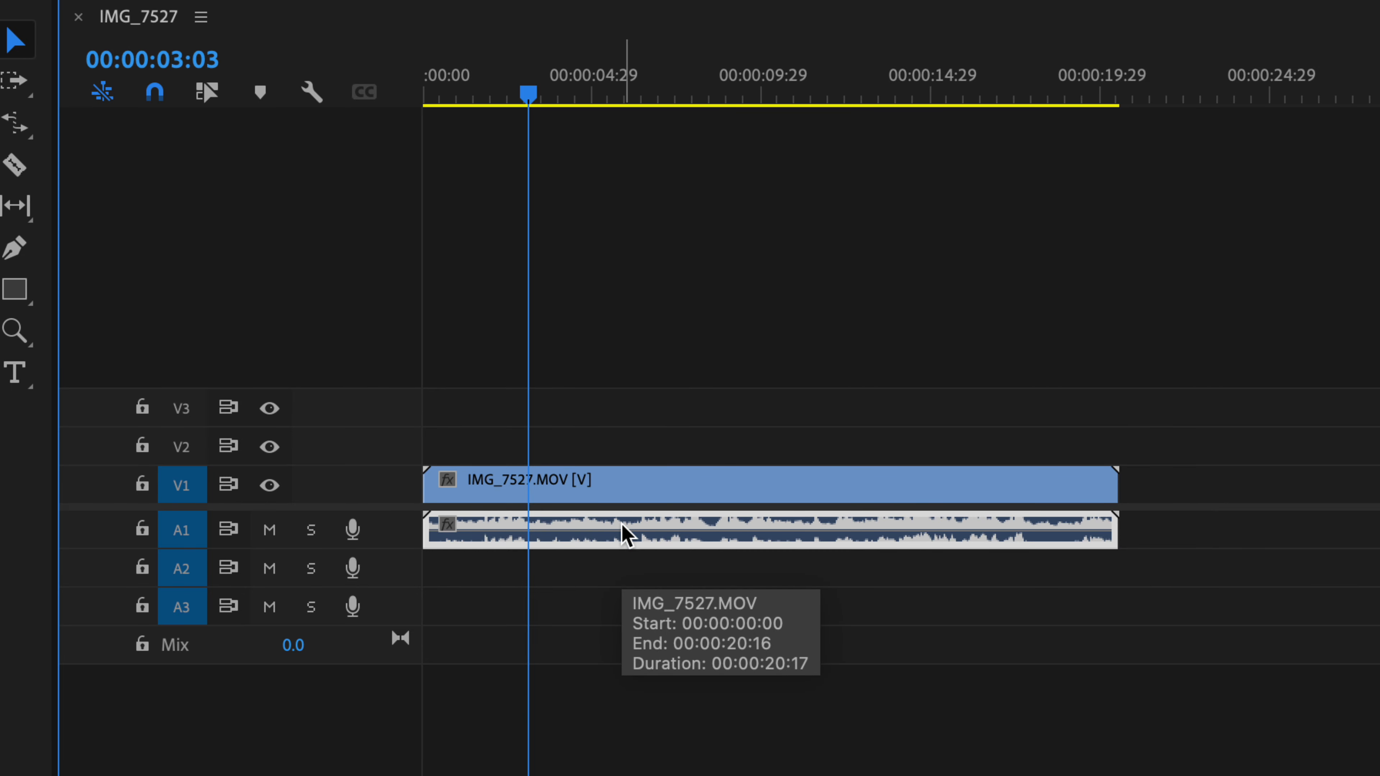
key("Delete")
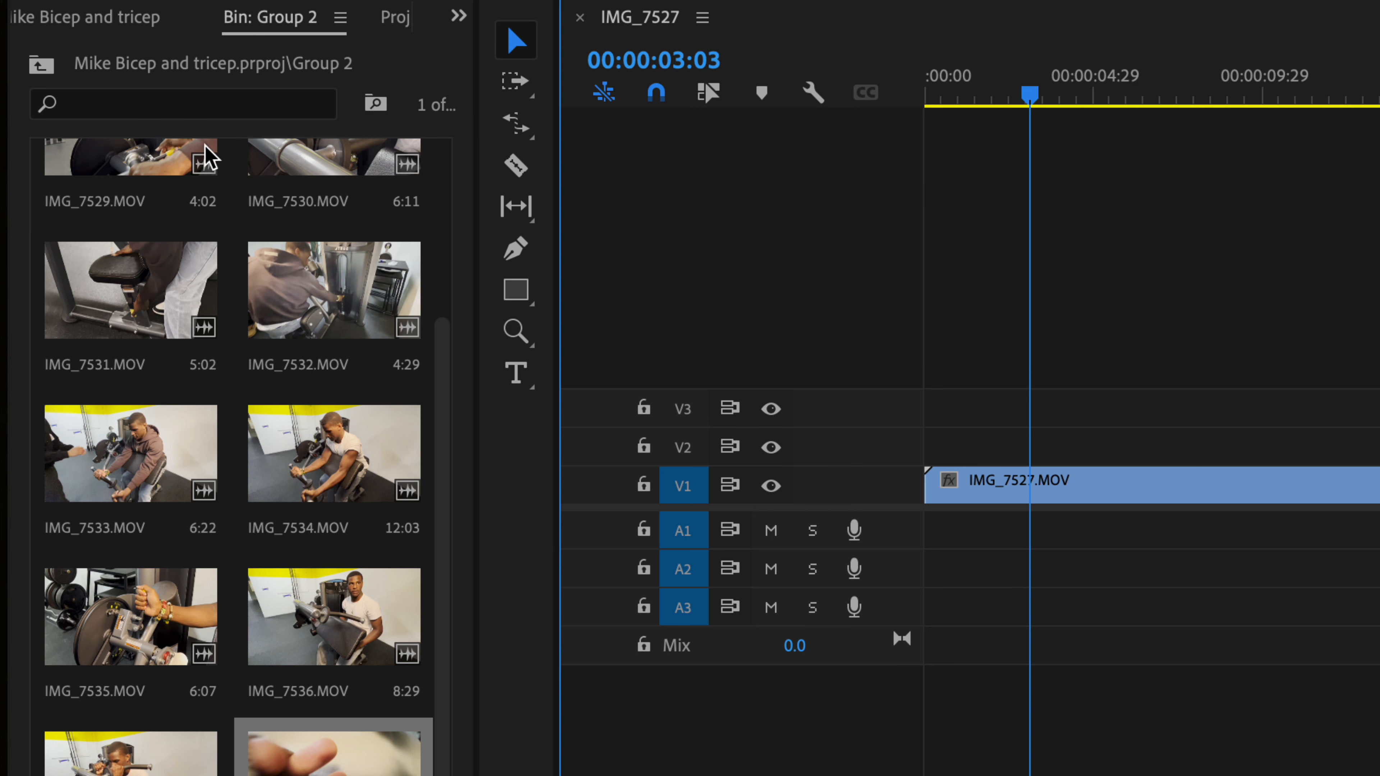
left_click(92, 25)
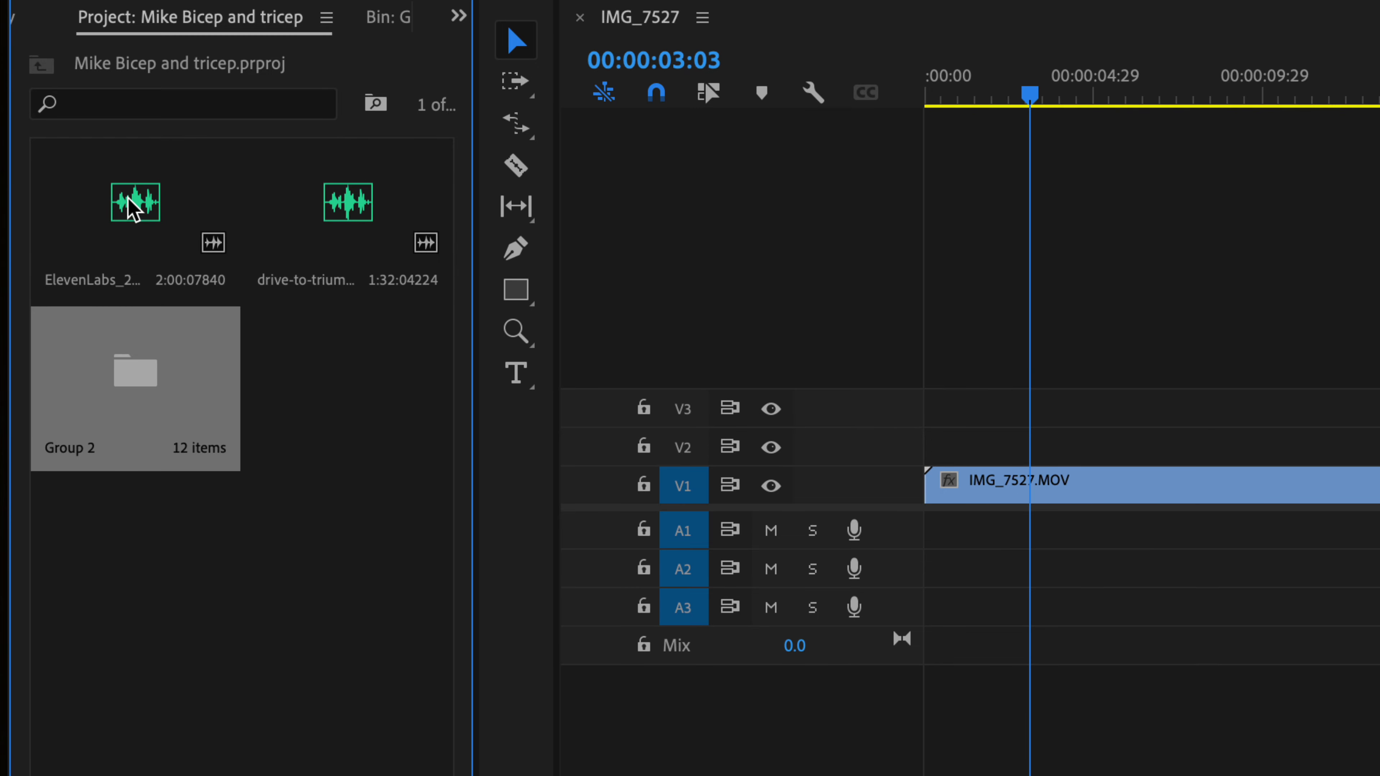
left_click_drag(134, 207, 927, 530)
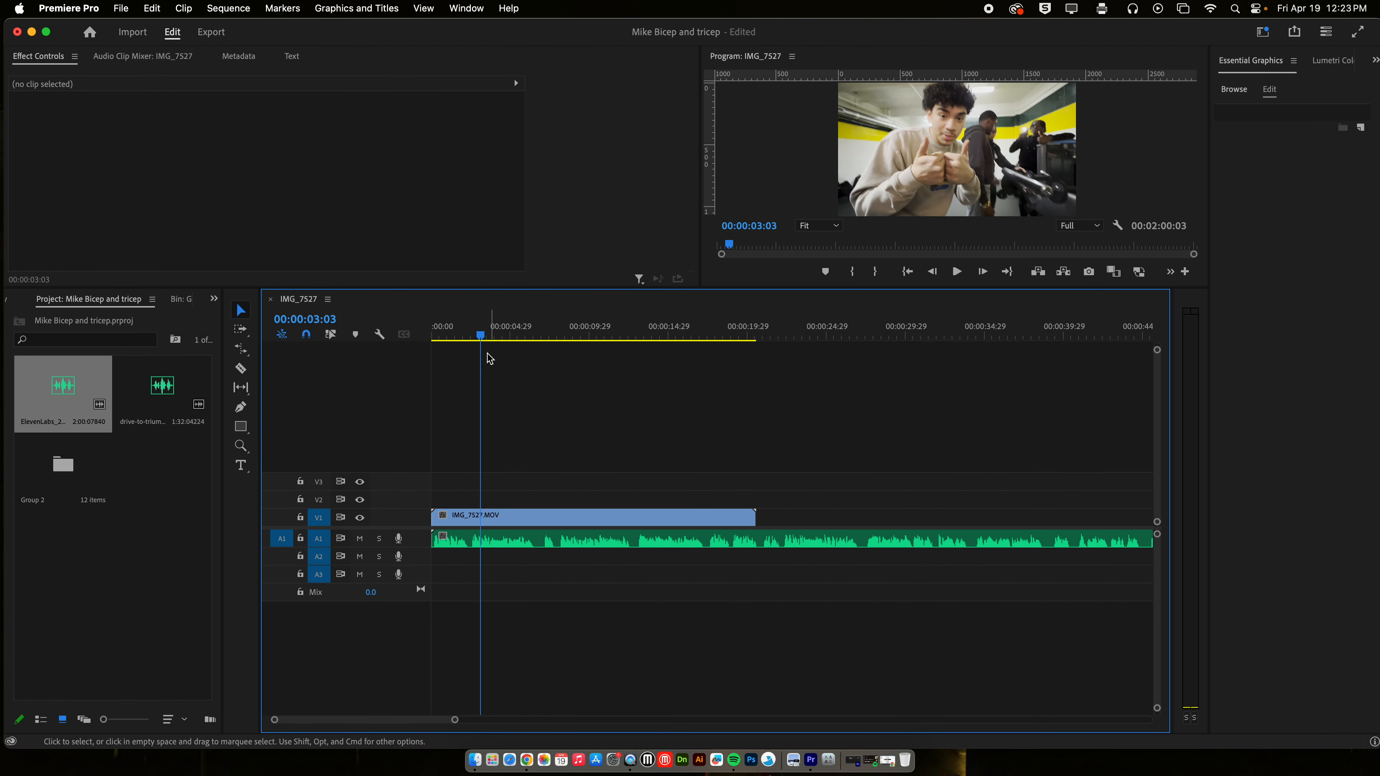
left_click_drag(478, 336, 416, 329)
key("space")
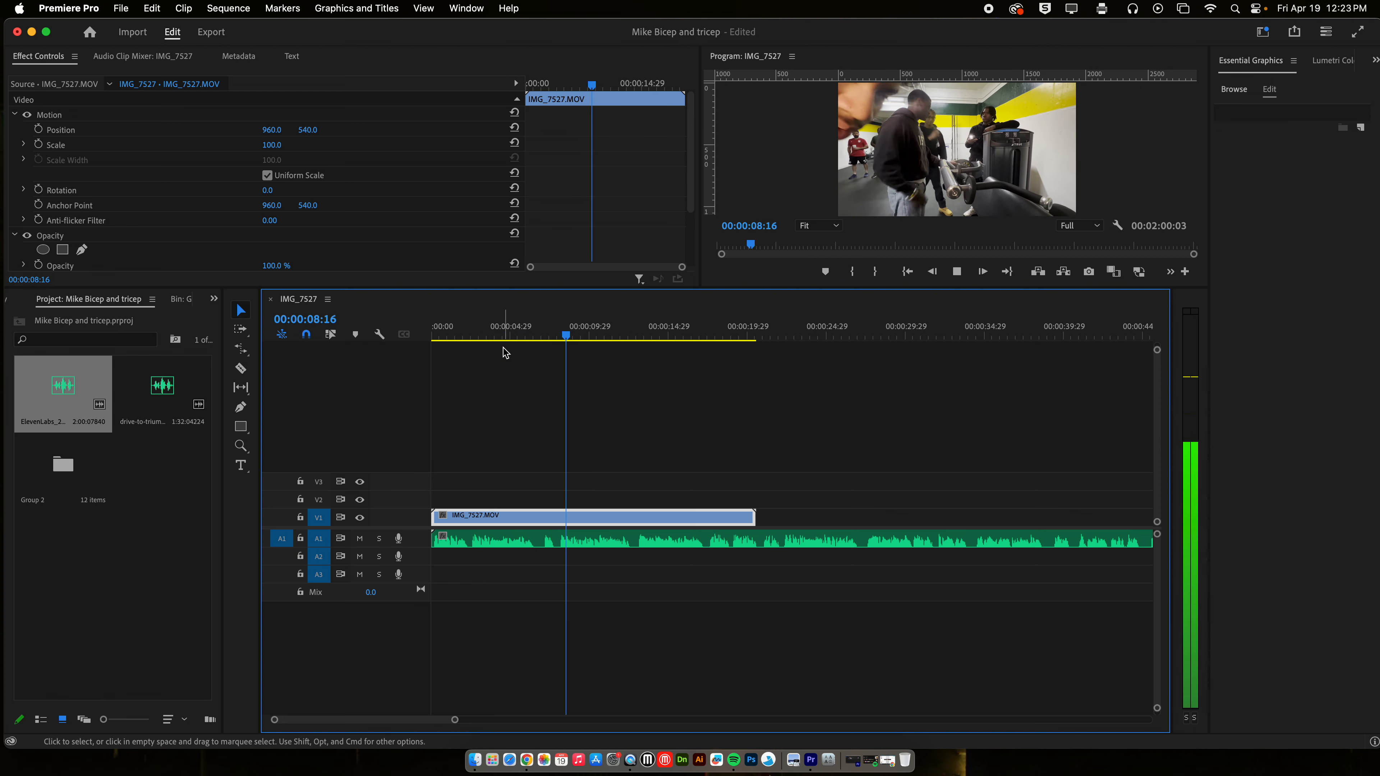
key("space")
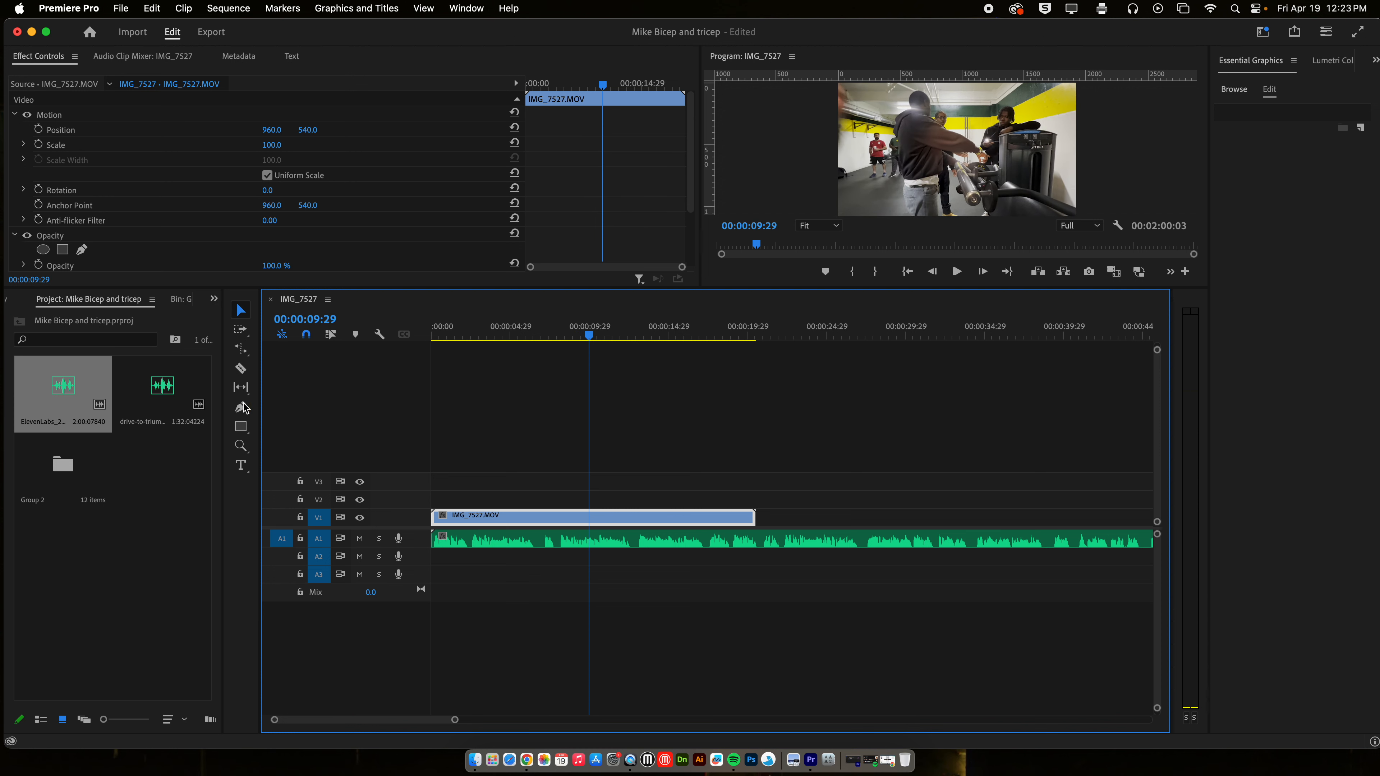
Step: Place drive-to-triumph-188794.mp3 at the start of track A2 and play back the voice-over and music together from about 6 seconds
left_click(167, 444)
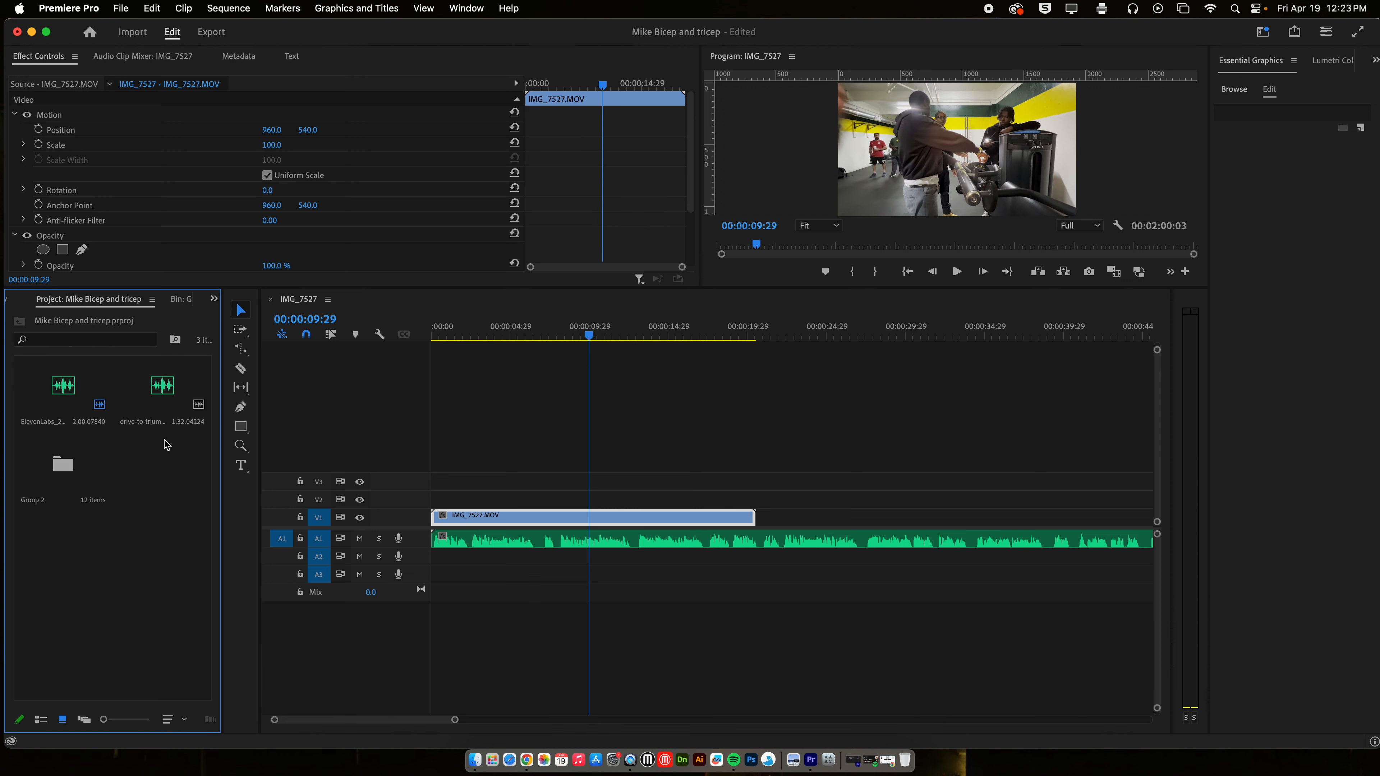
left_click(170, 394)
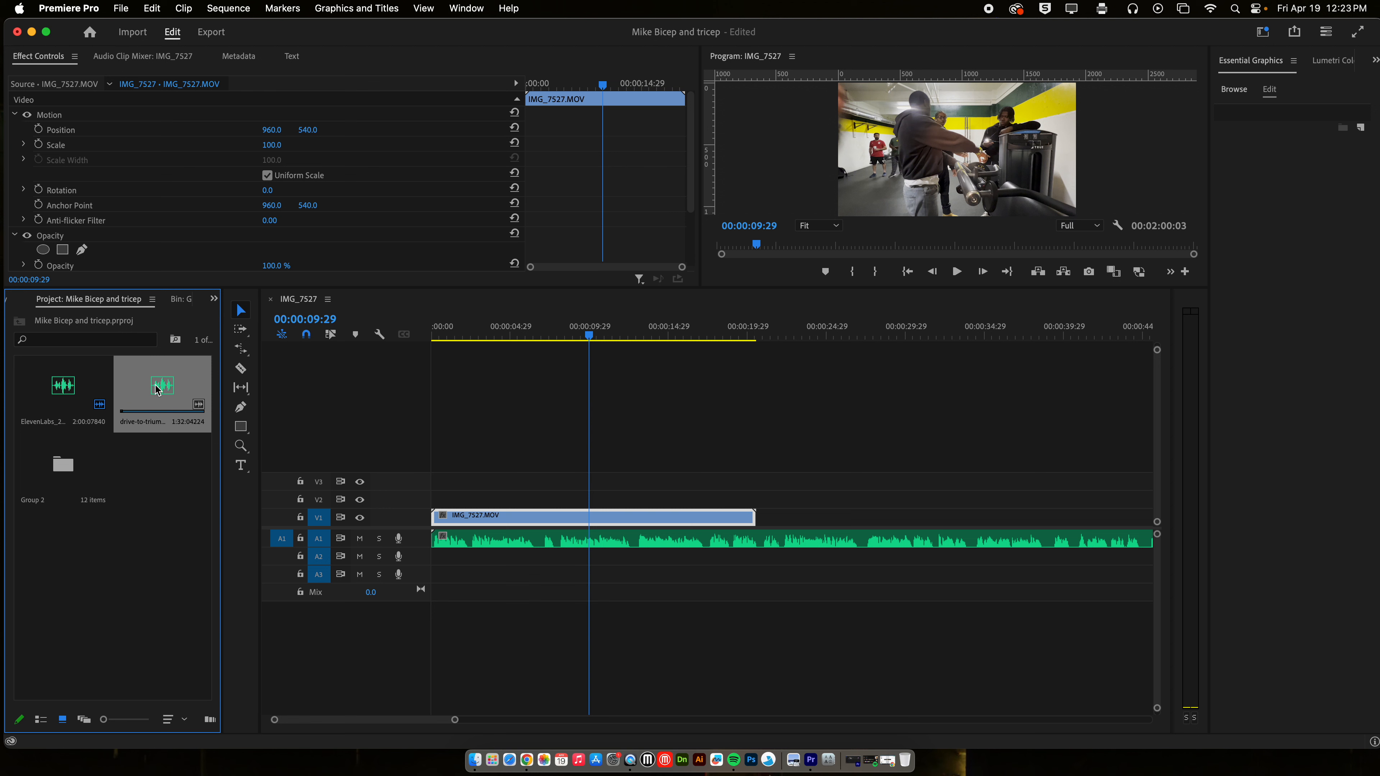
left_click_drag(160, 387, 435, 556)
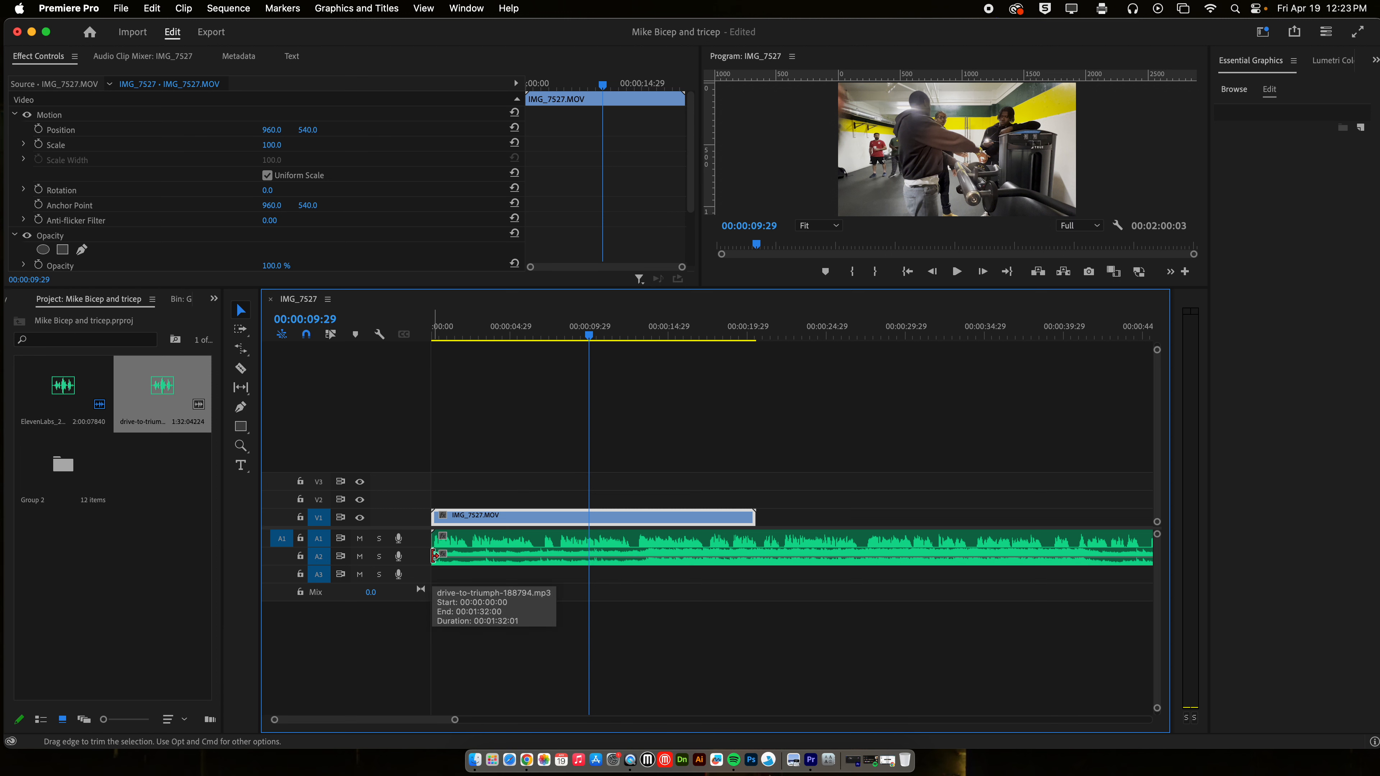
left_click_drag(590, 337, 530, 338)
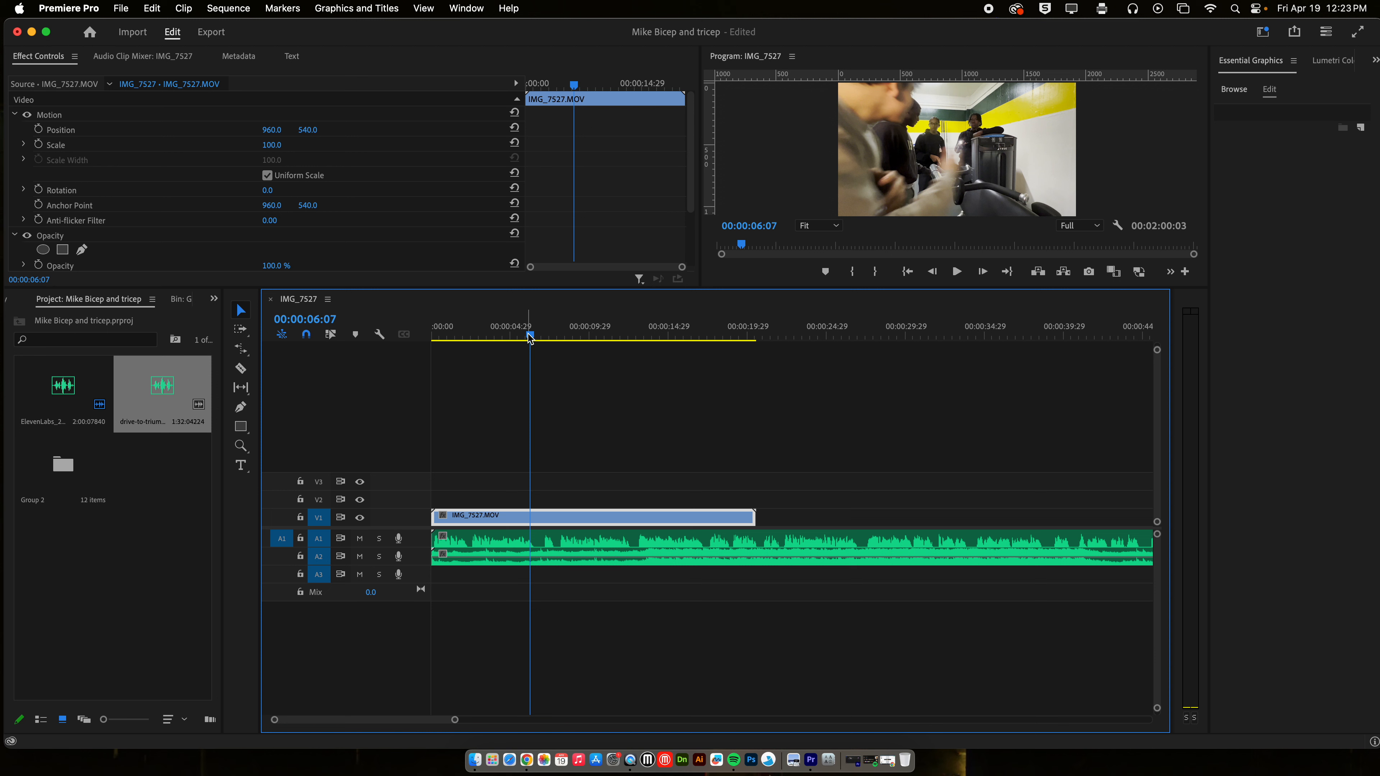
key("space")
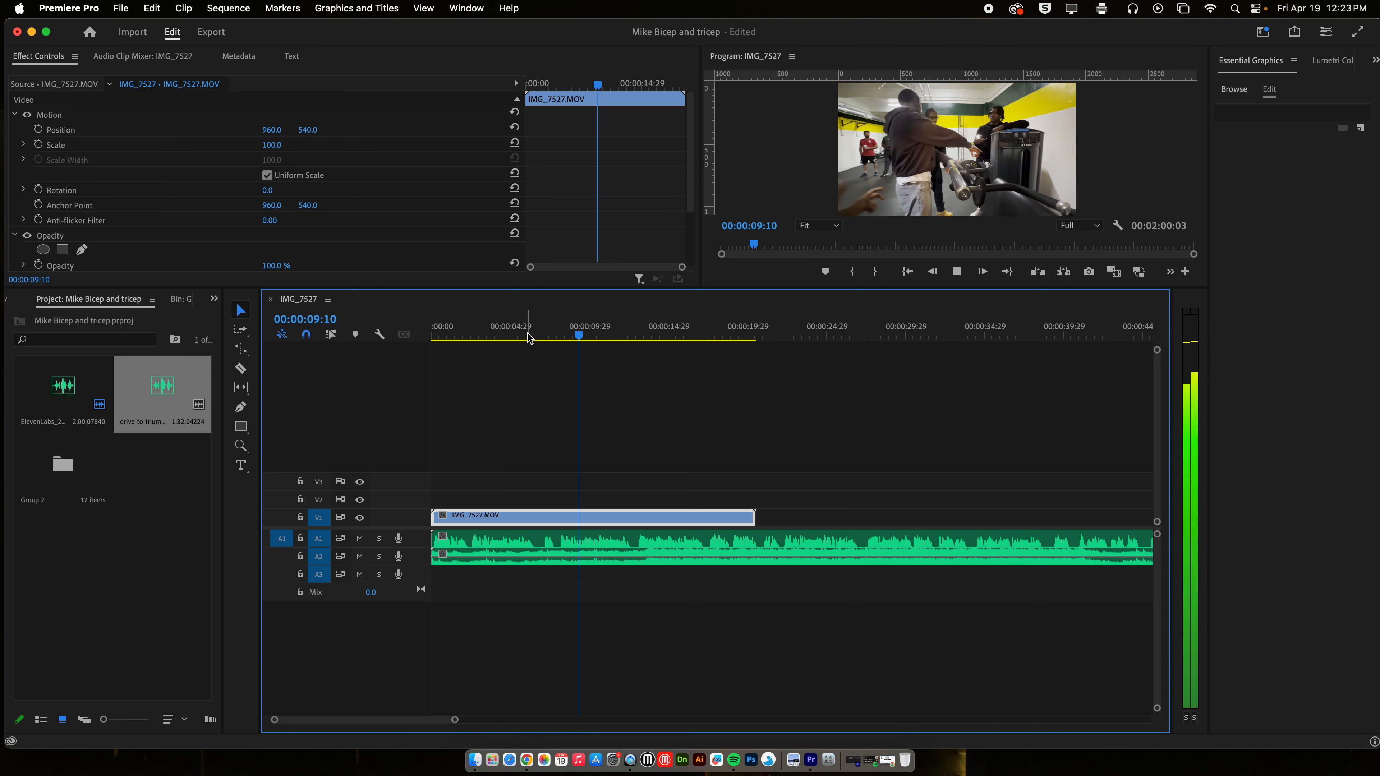
key("space")
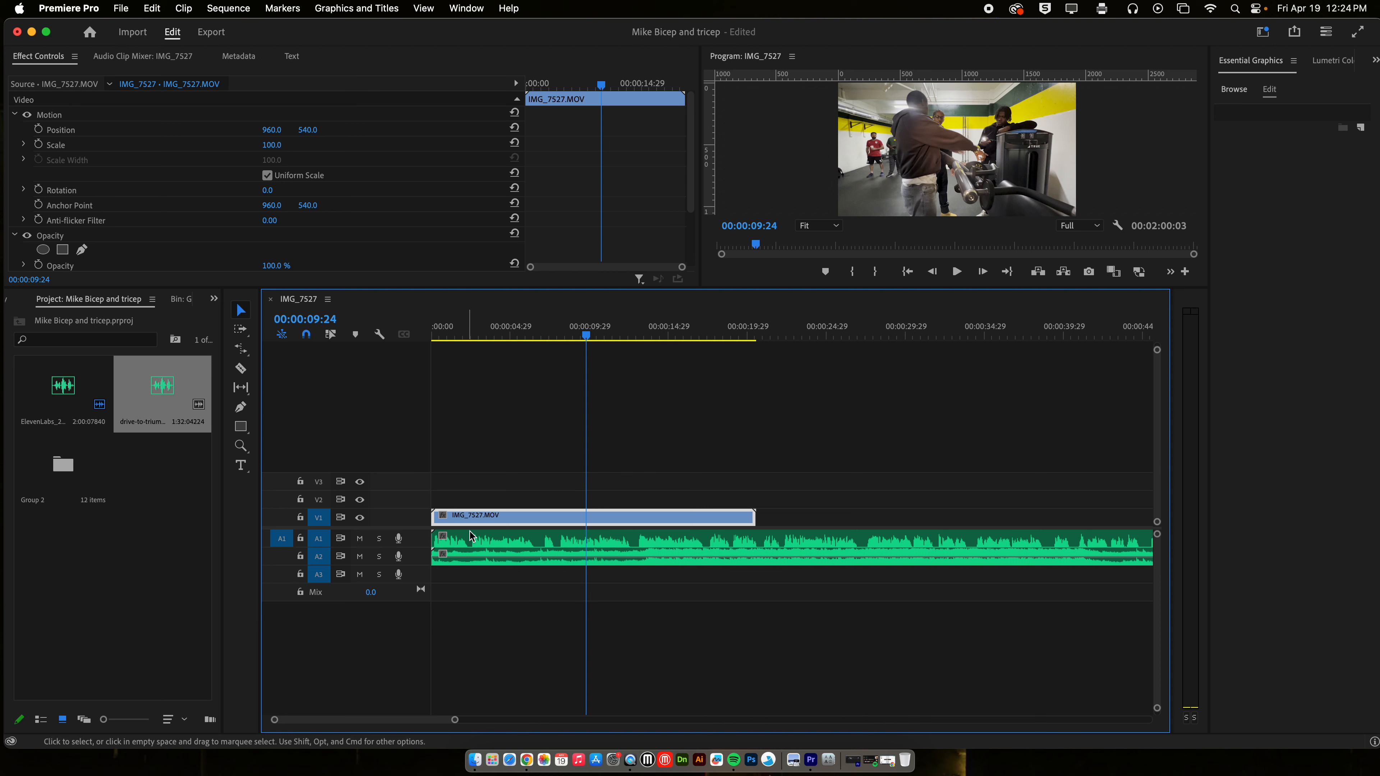
left_click(481, 540)
right_click(496, 545)
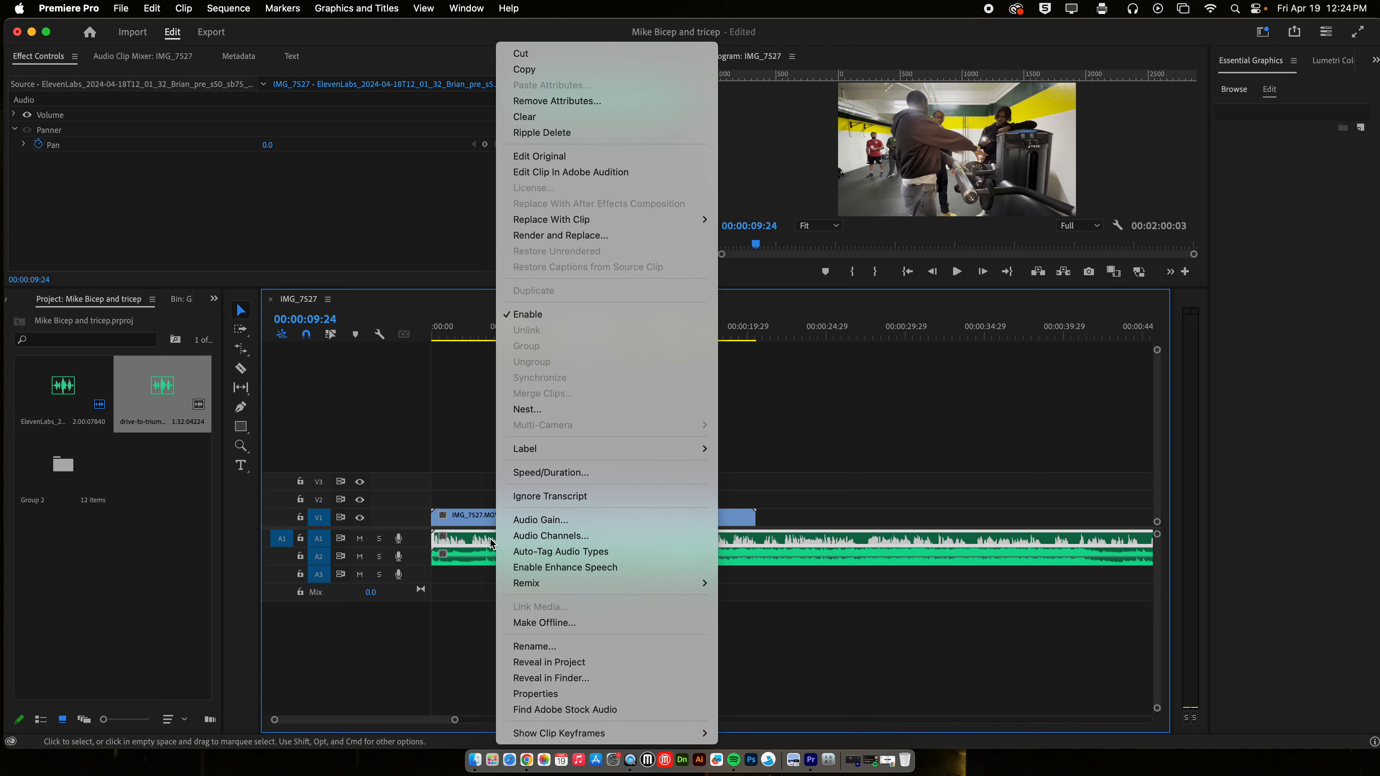
left_click(424, 483)
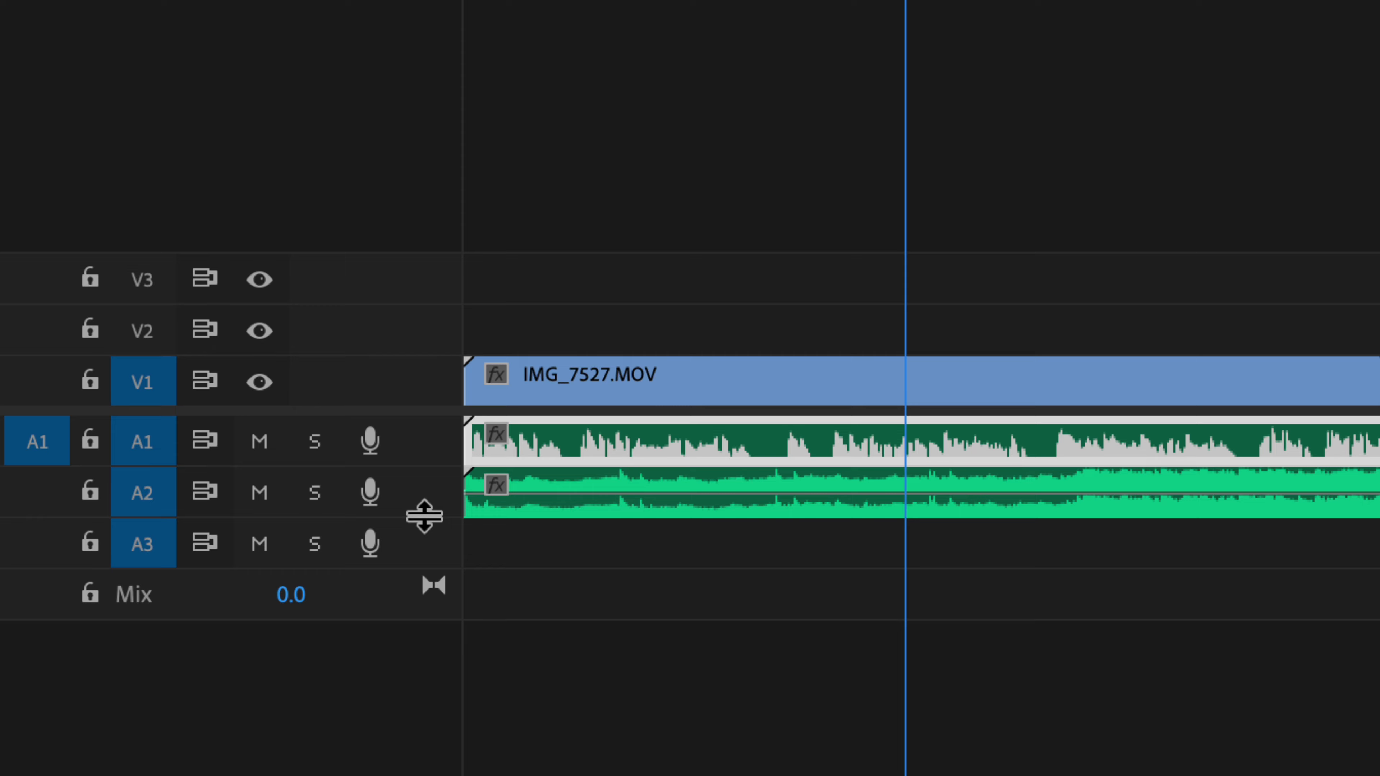
Step: Make track A2 taller, lower its music clip to about -38 dB and check the mix in playback
left_click_drag(424, 516, 429, 572)
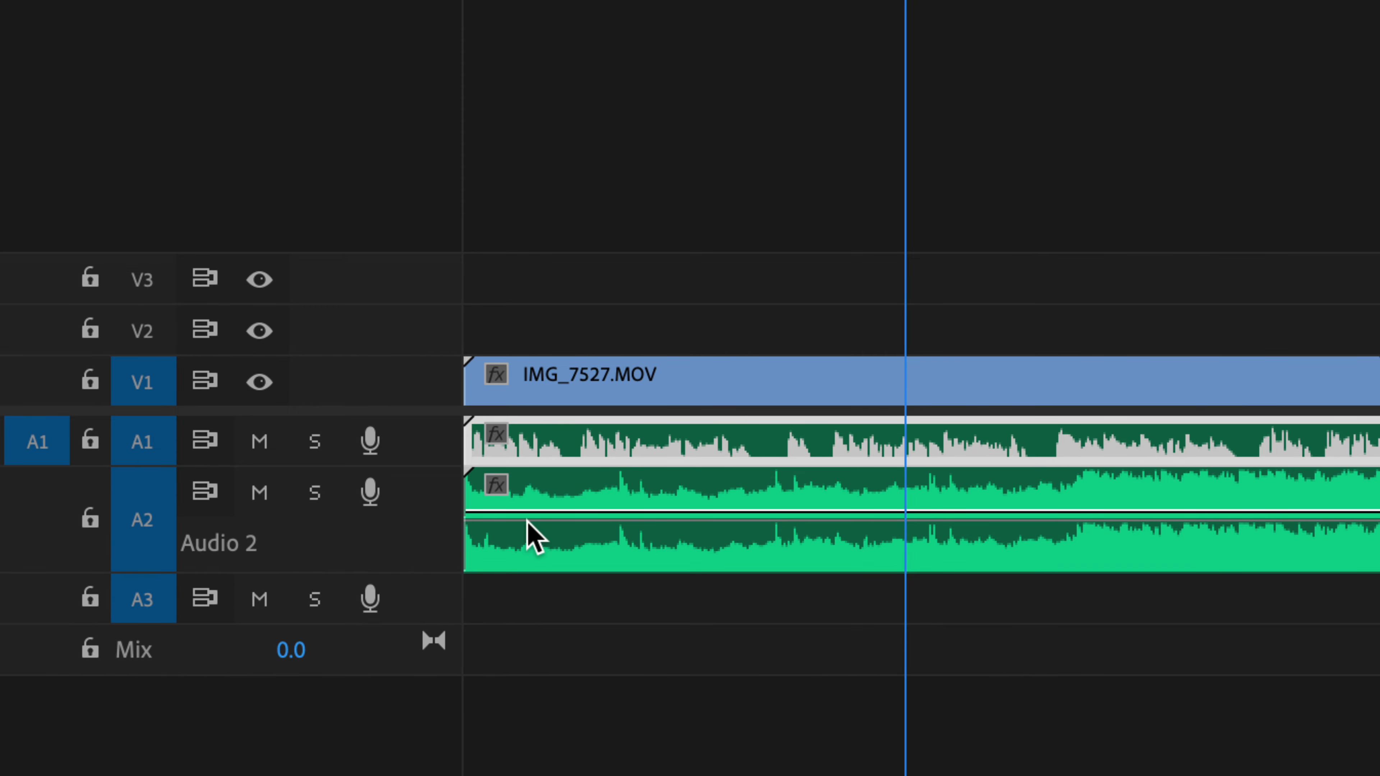
mouse_move(538, 514)
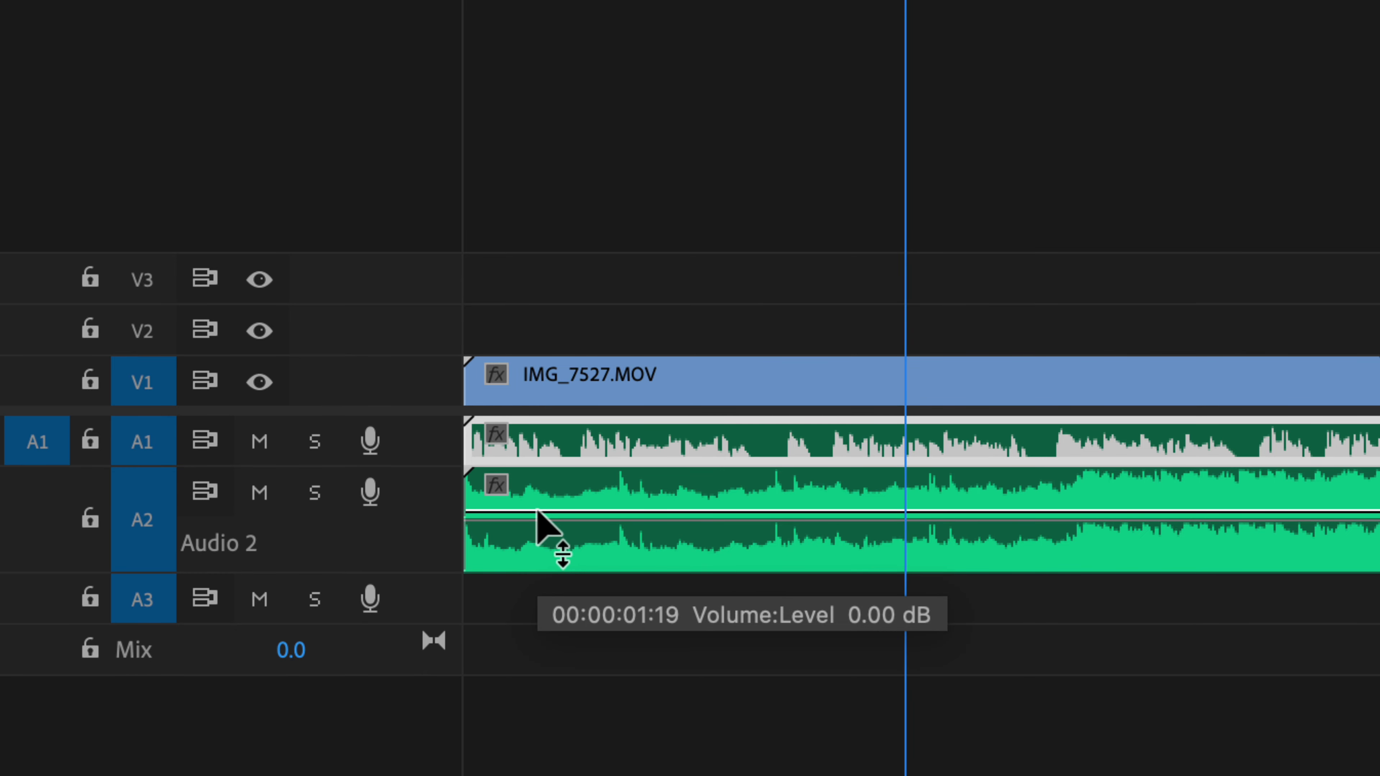
left_click_drag(538, 513, 541, 552)
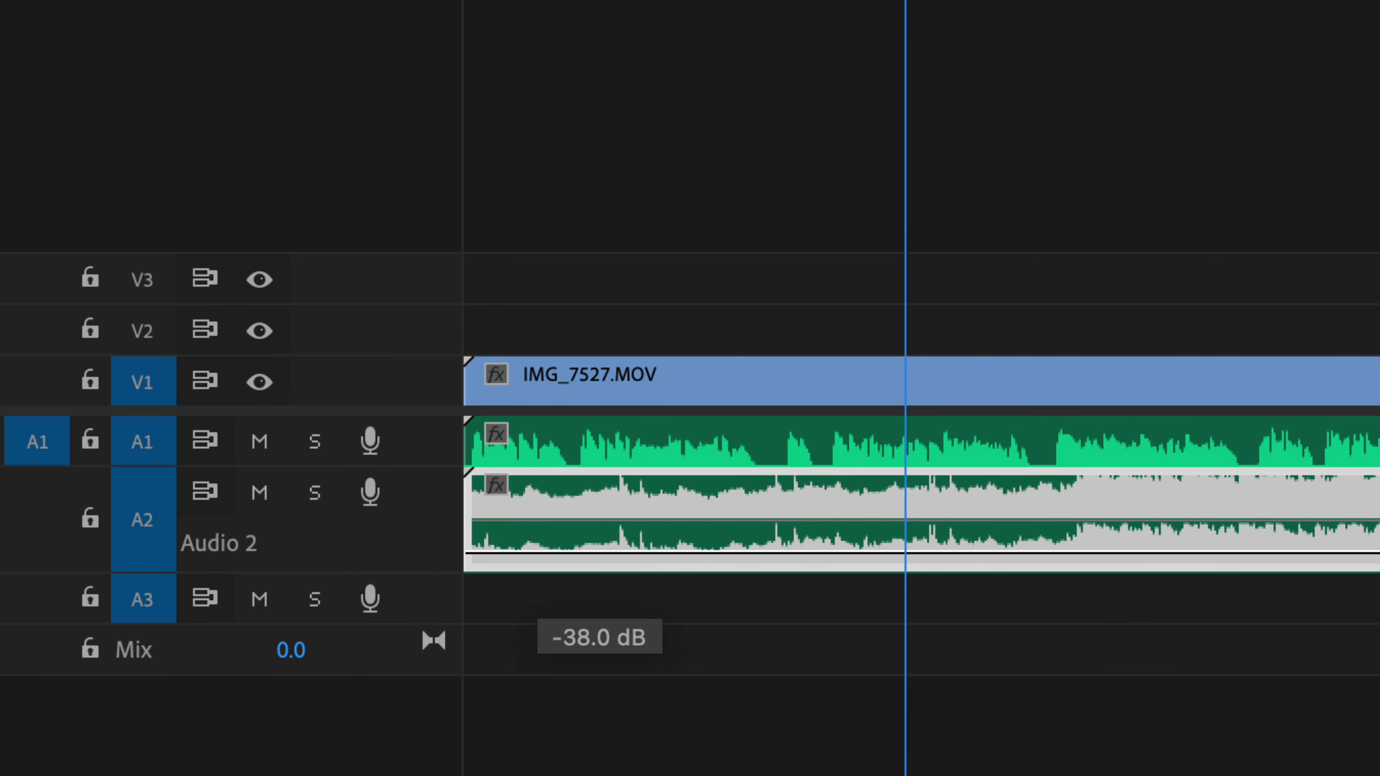
mouse_move(537, 551)
key("space")
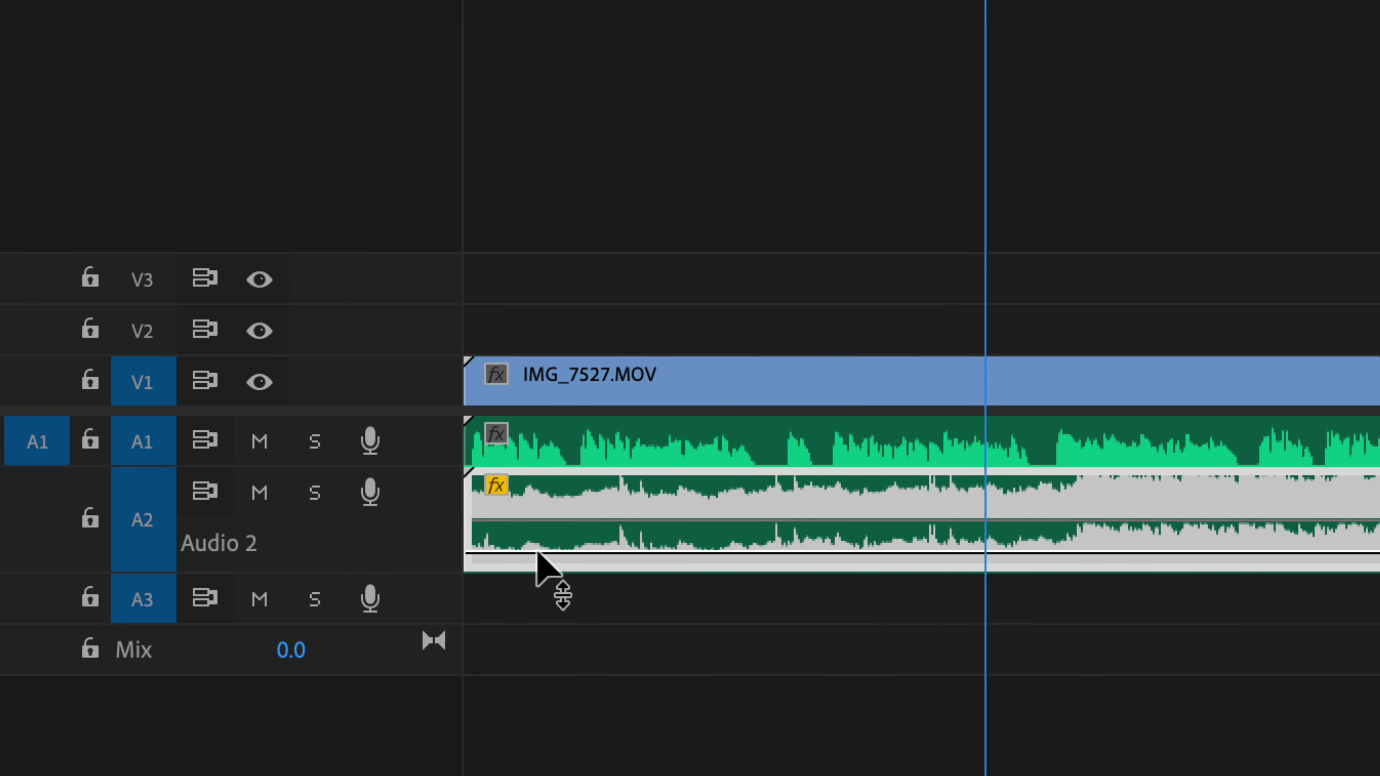
Step: Set the music clip on track A2 to -19.5 dB, then play the mix and move the playhead back to 00:00:16:04
left_click_drag(537, 551, 535, 538)
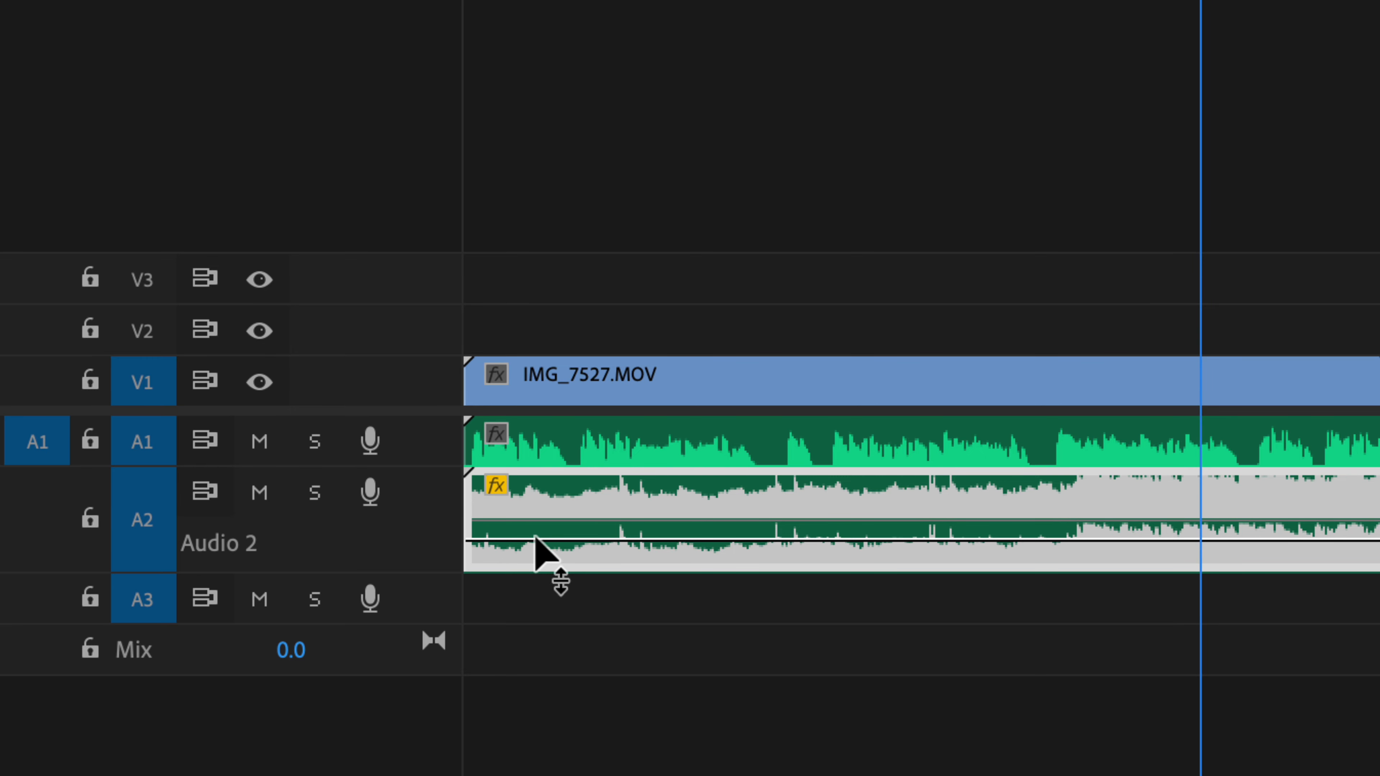
left_click_drag(535, 541, 536, 540)
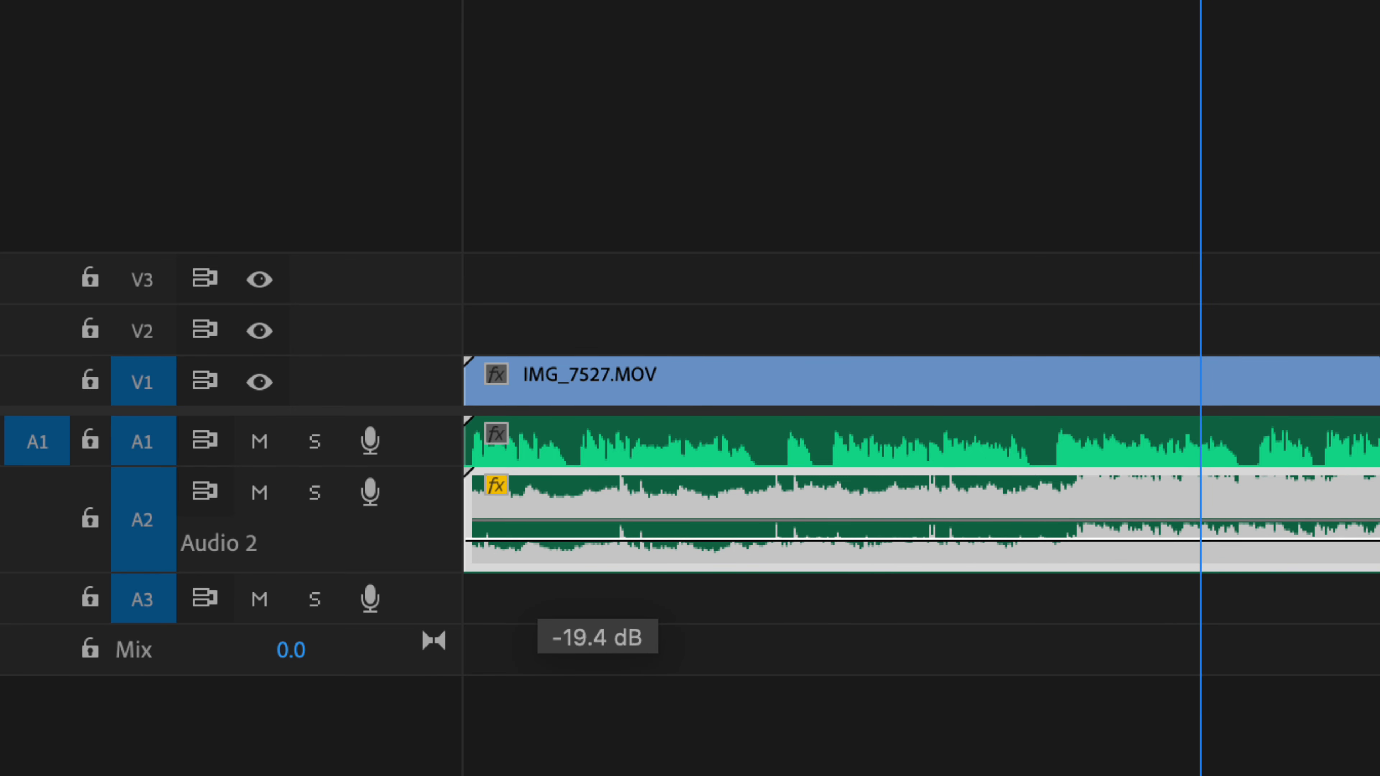
mouse_move(538, 541)
key("space")
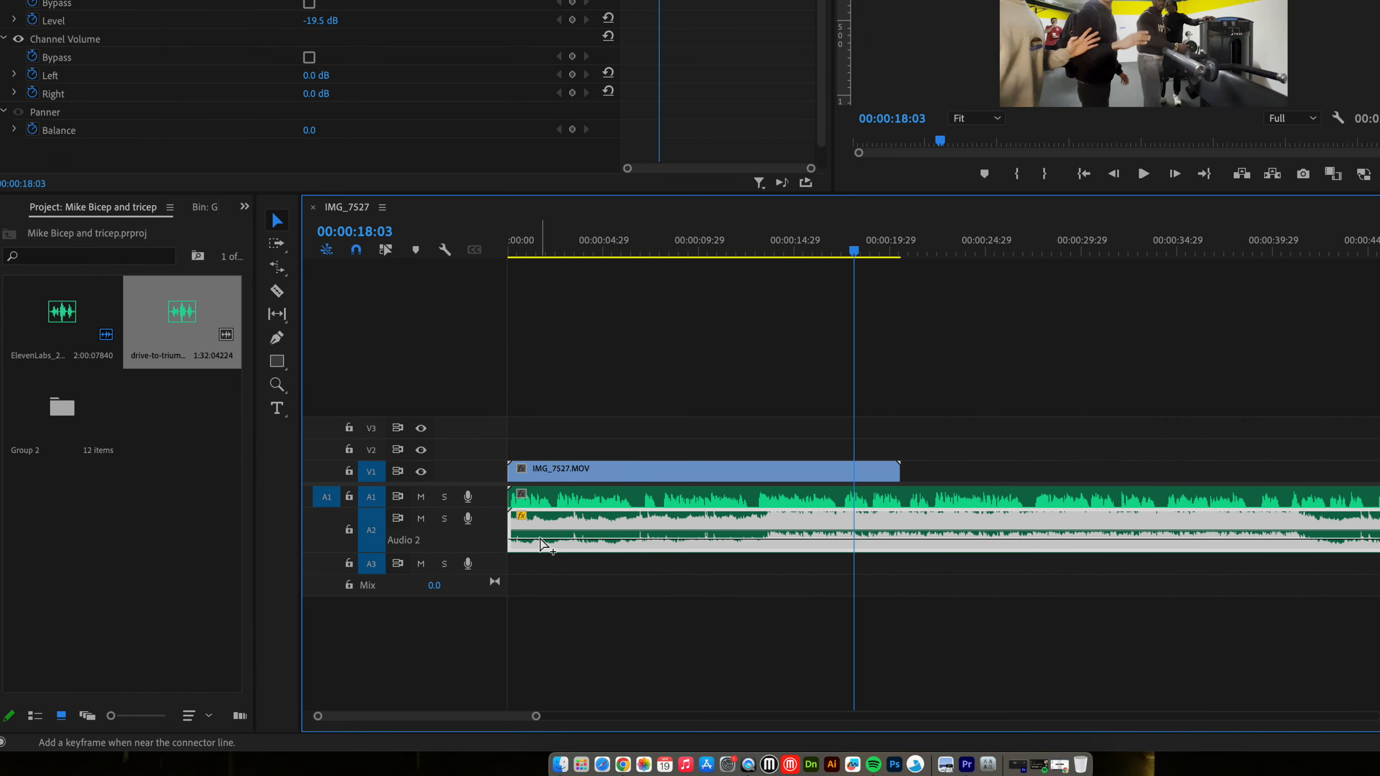
mouse_move(541, 544)
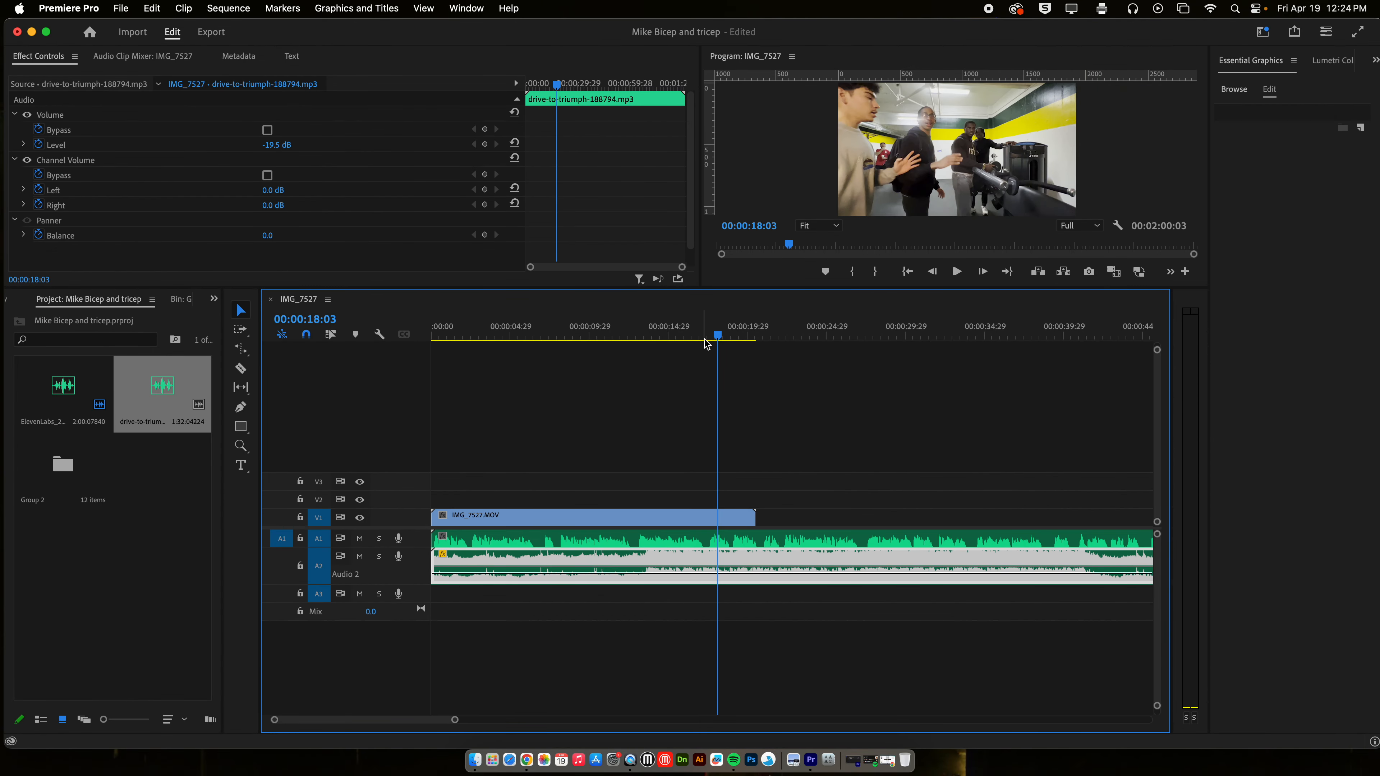
left_click_drag(716, 334, 687, 334)
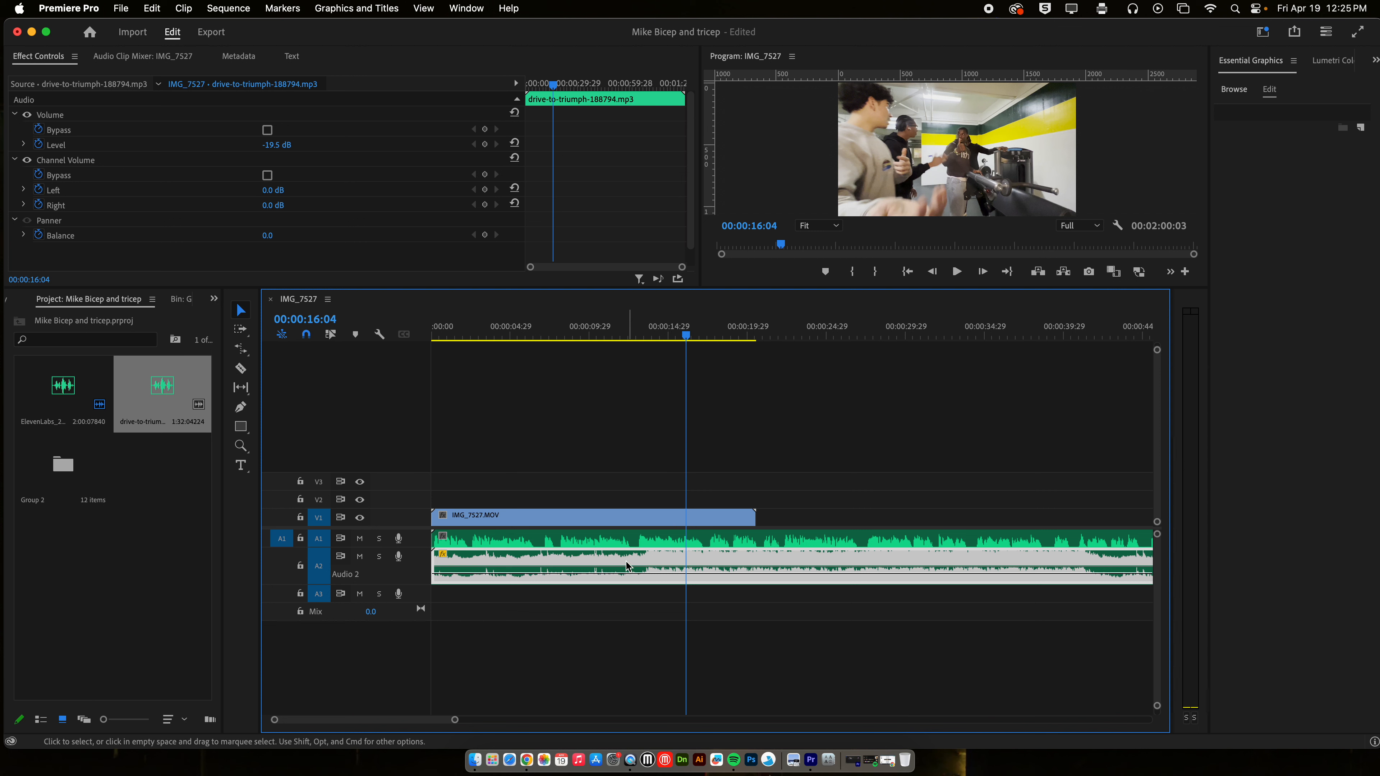
Step: Show the sequence's text view and open the ElevenLabs voice-over clip from track A1 in the Source Monitor
left_click(565, 538)
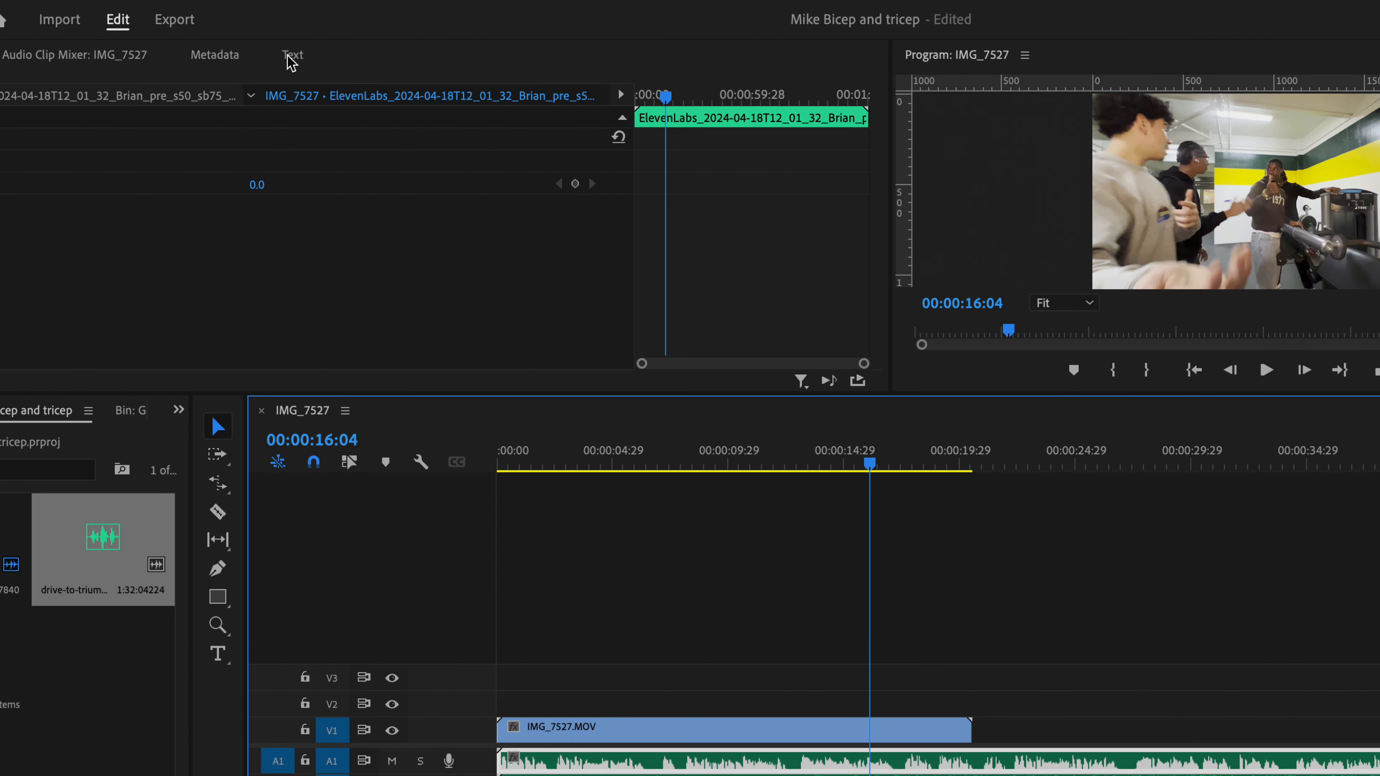
left_click(293, 57)
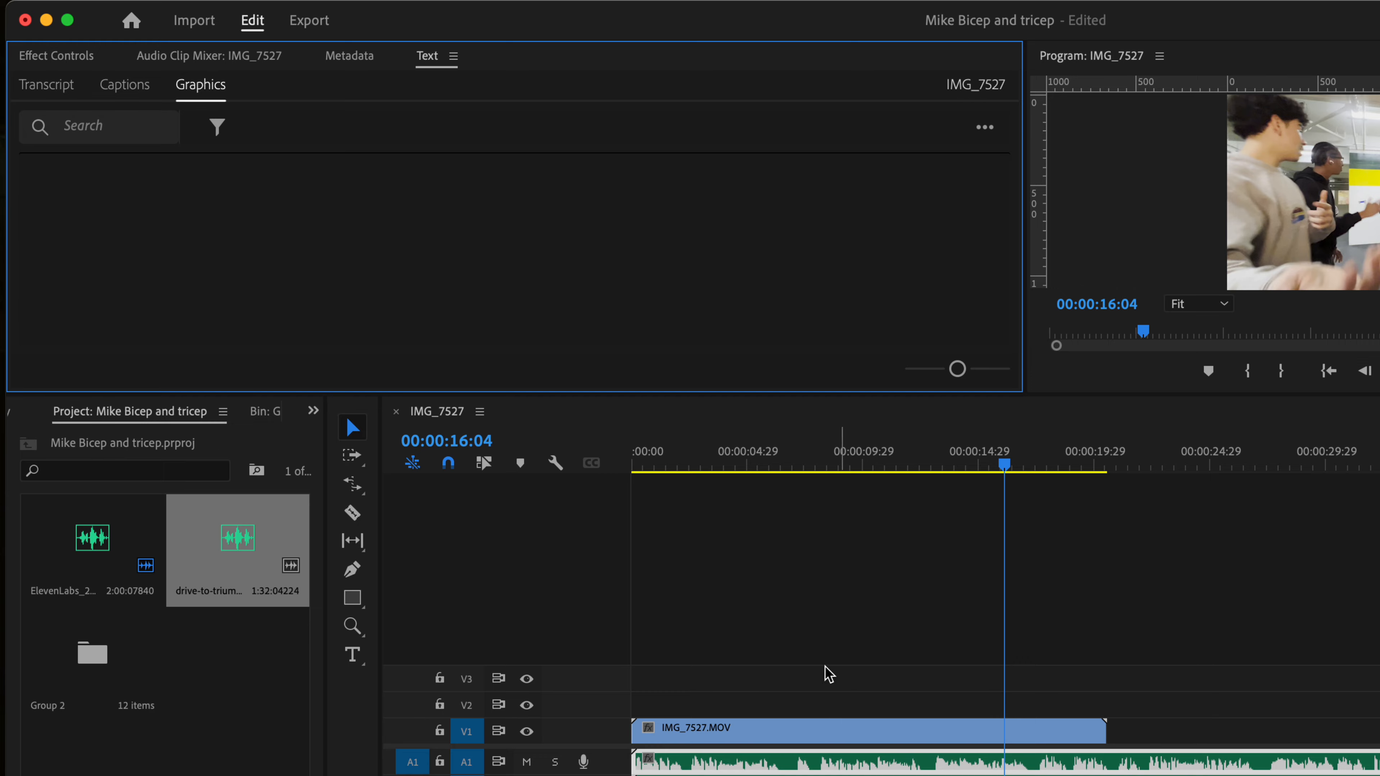
left_click(761, 767)
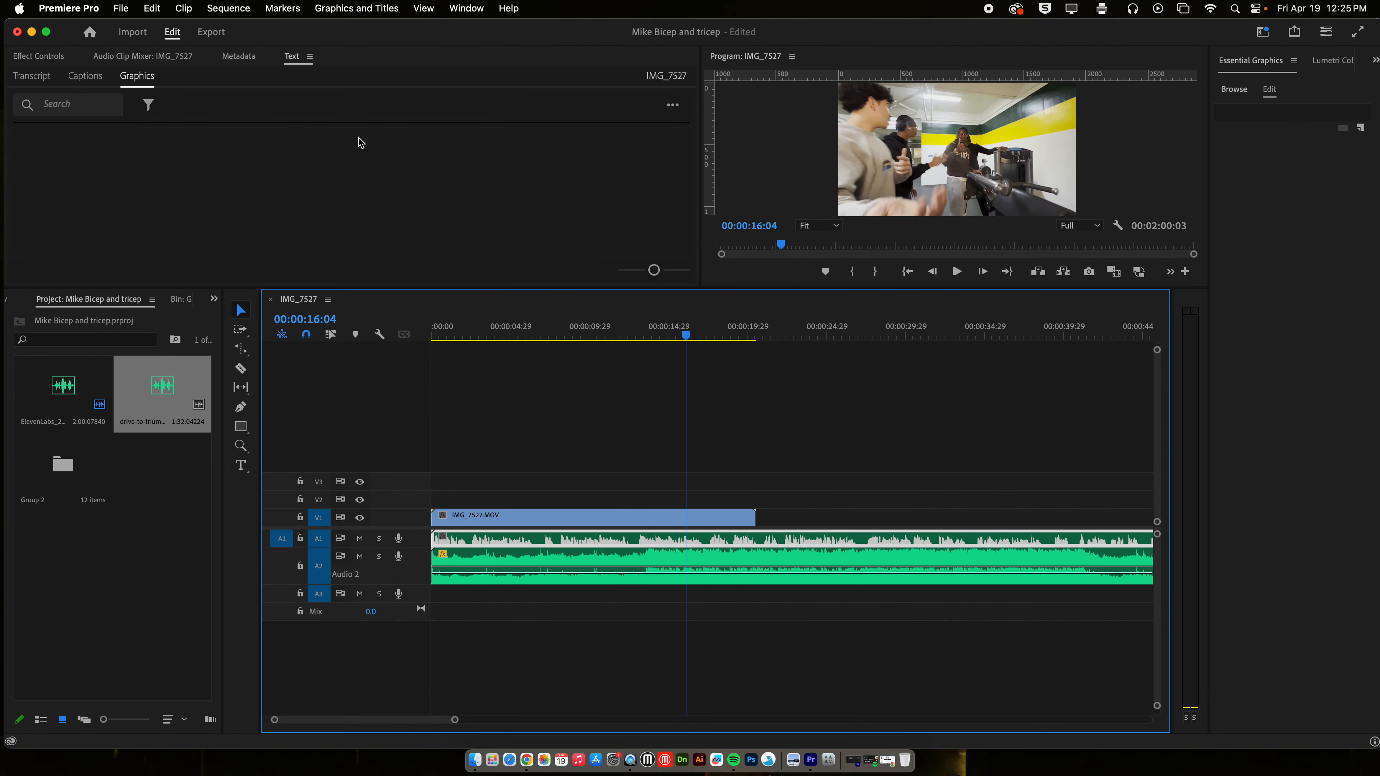
double_click(488, 543)
left_click(237, 57)
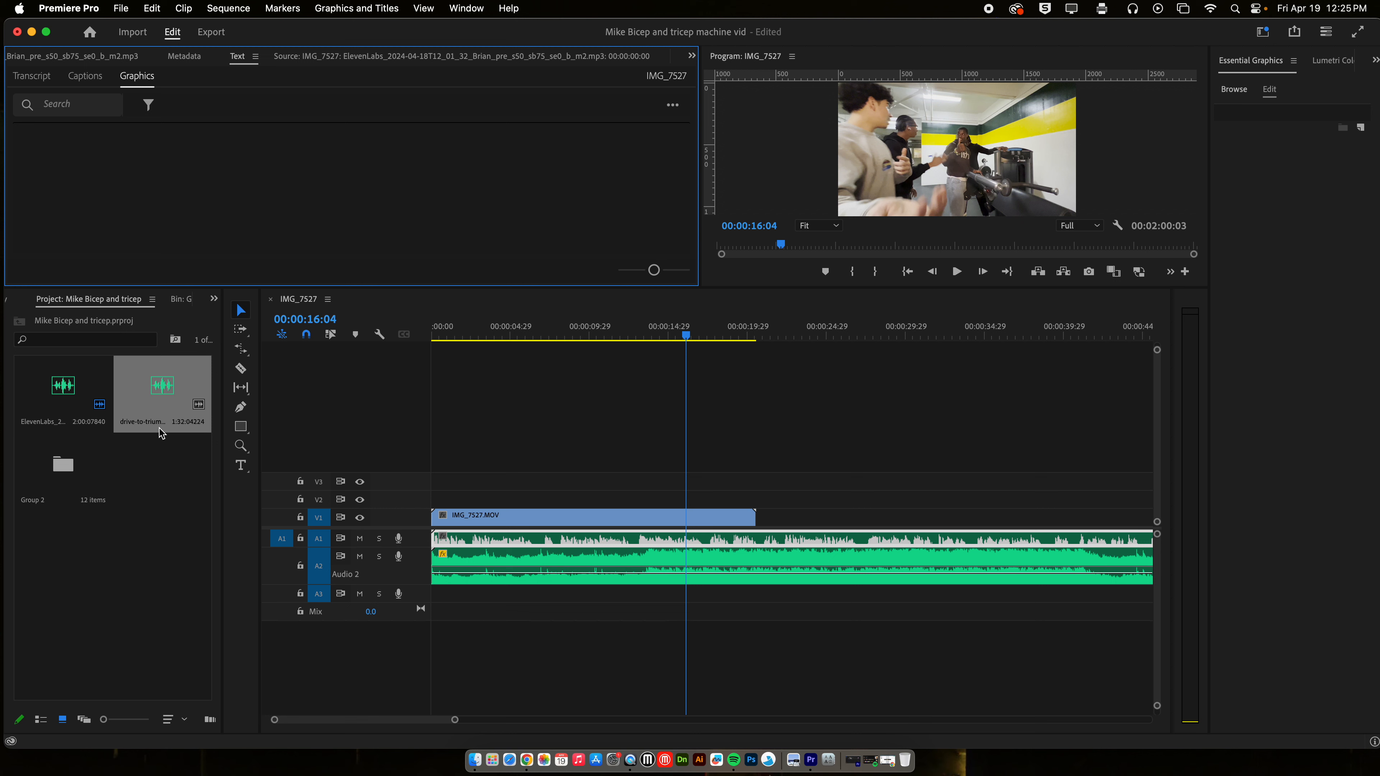
Step: Look through the text view and the options of the timeline and project clips for a way to transcribe the voice-over
left_click(481, 518)
left_click_drag(477, 496, 568, 636)
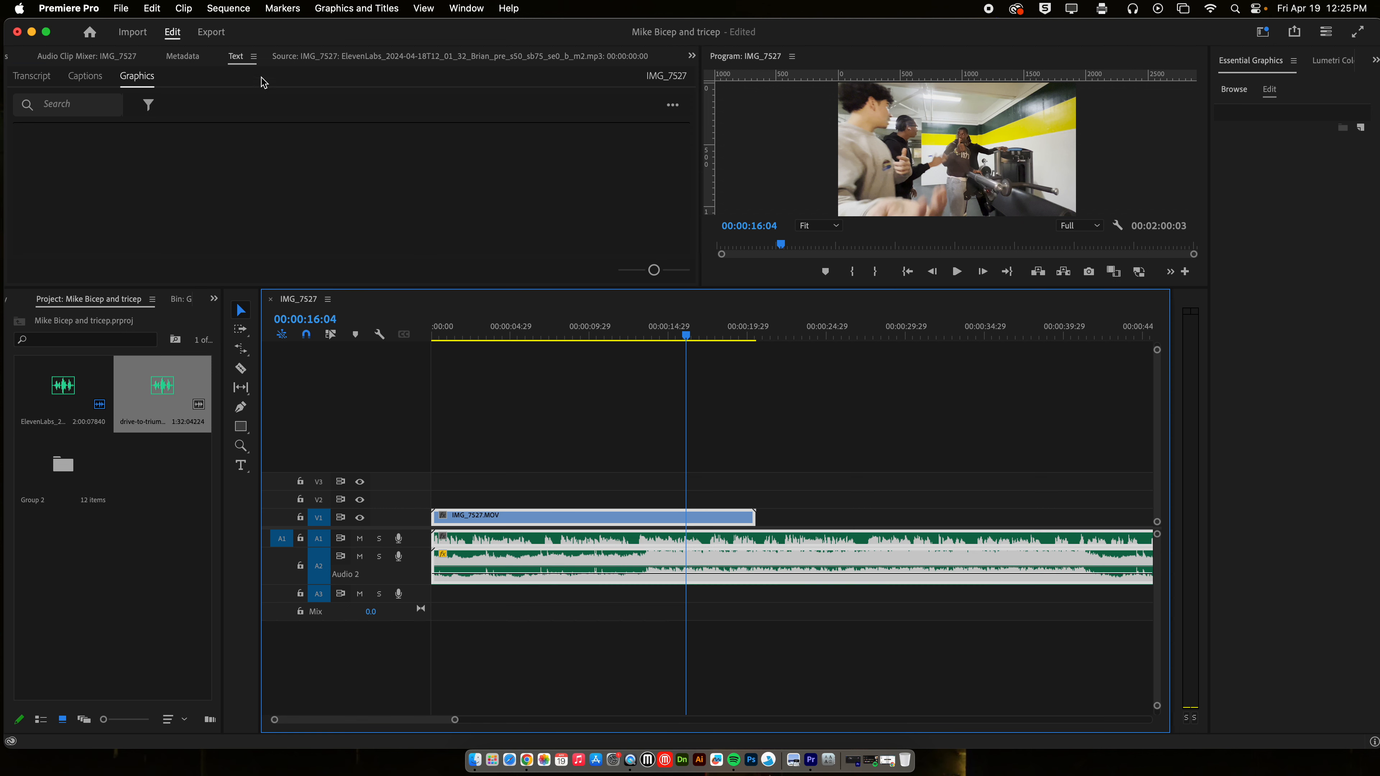
left_click(235, 56)
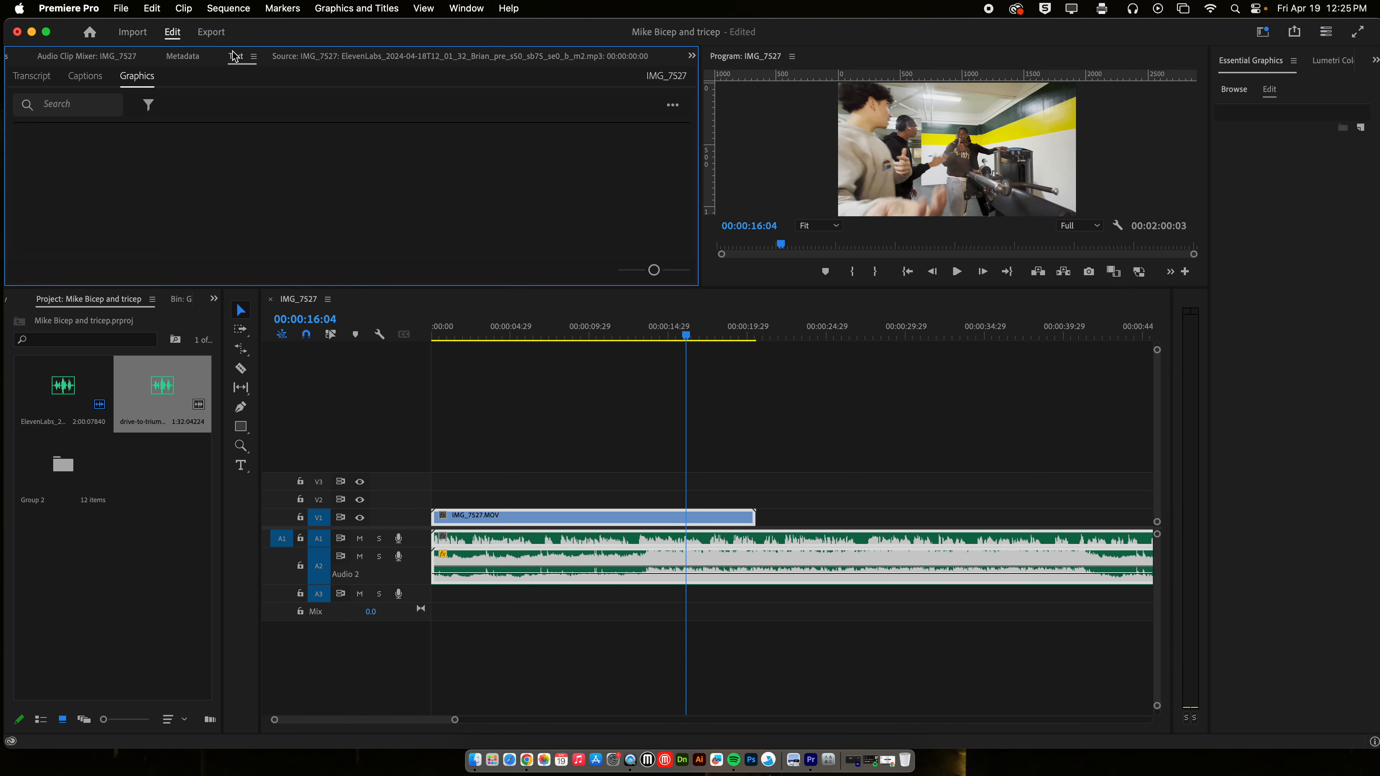
left_click(692, 57)
left_click(712, 118)
left_click(647, 538)
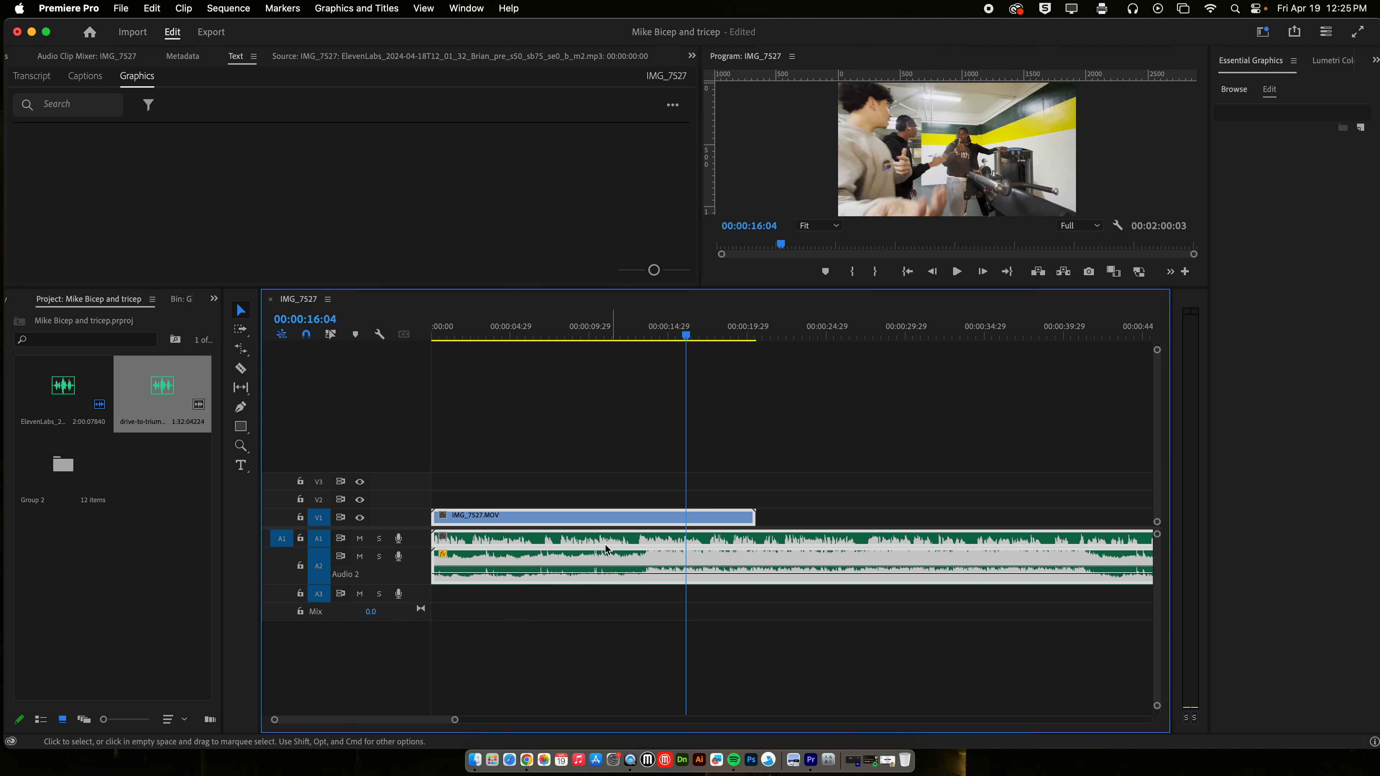
left_click(826, 494)
left_click(641, 538)
right_click(629, 538)
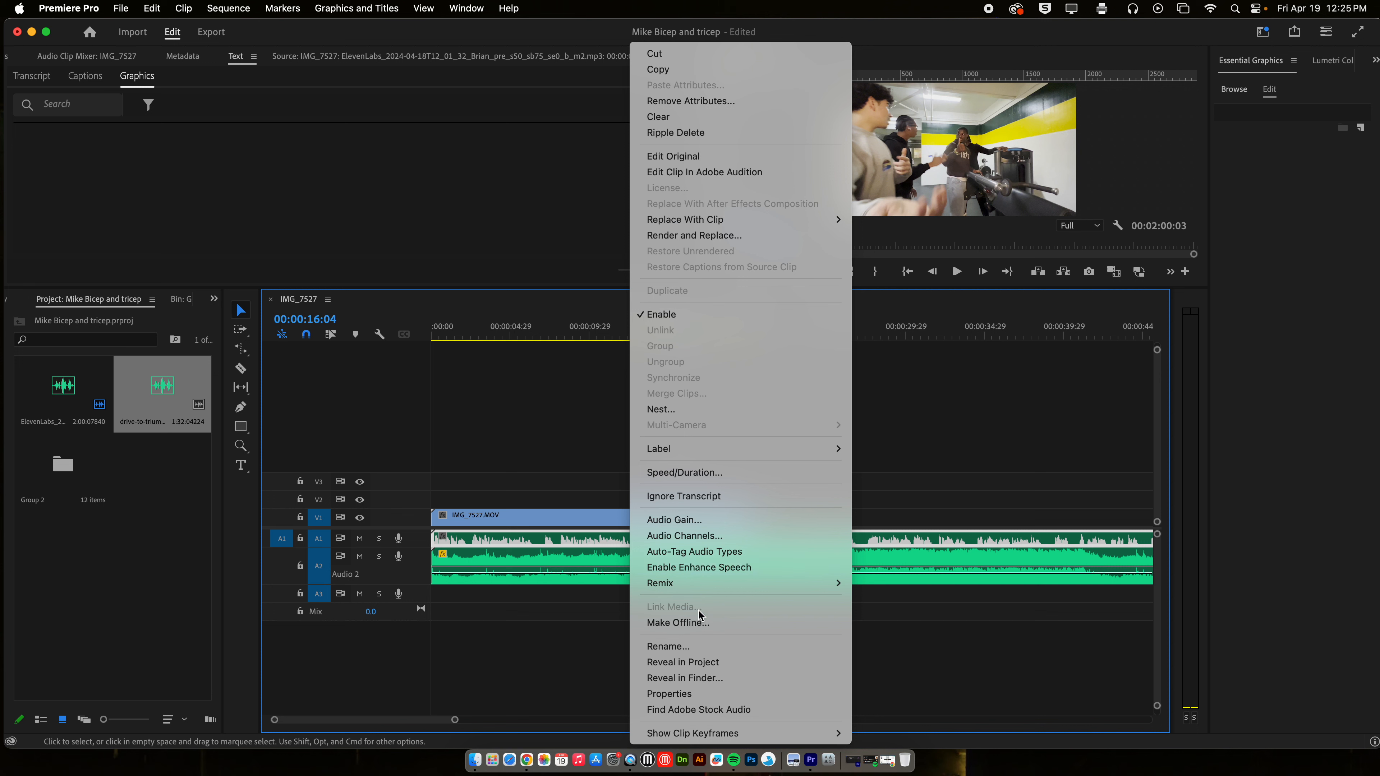
left_click(543, 645)
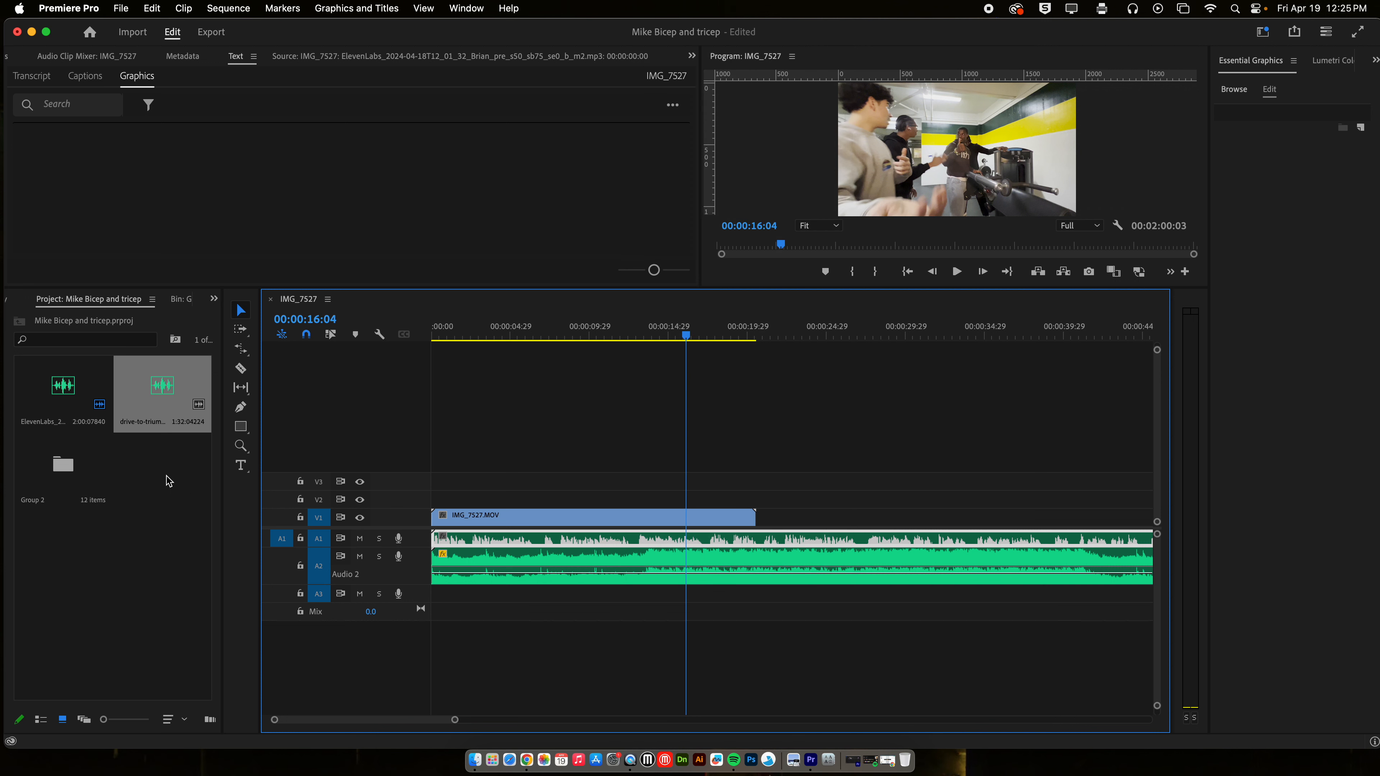
left_click(73, 399)
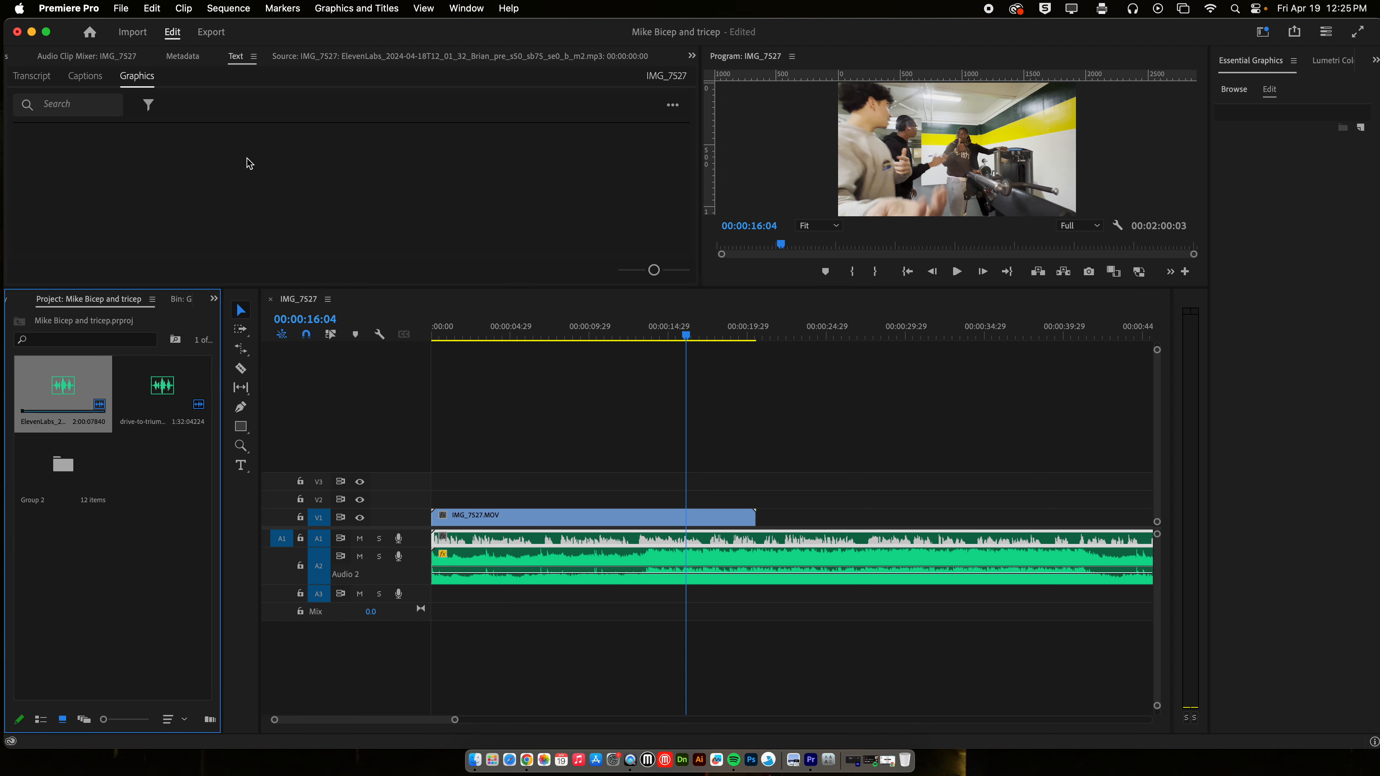
left_click(236, 61)
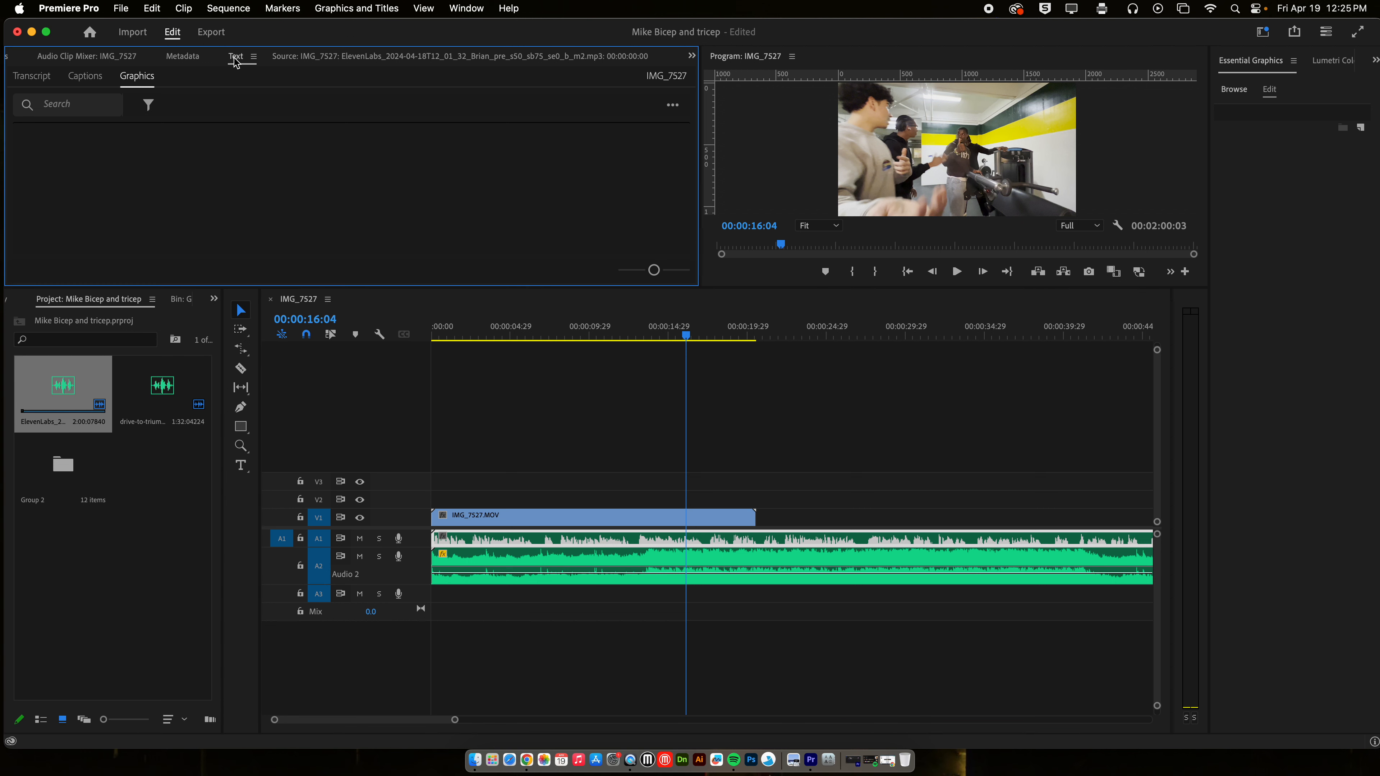
right_click(61, 387)
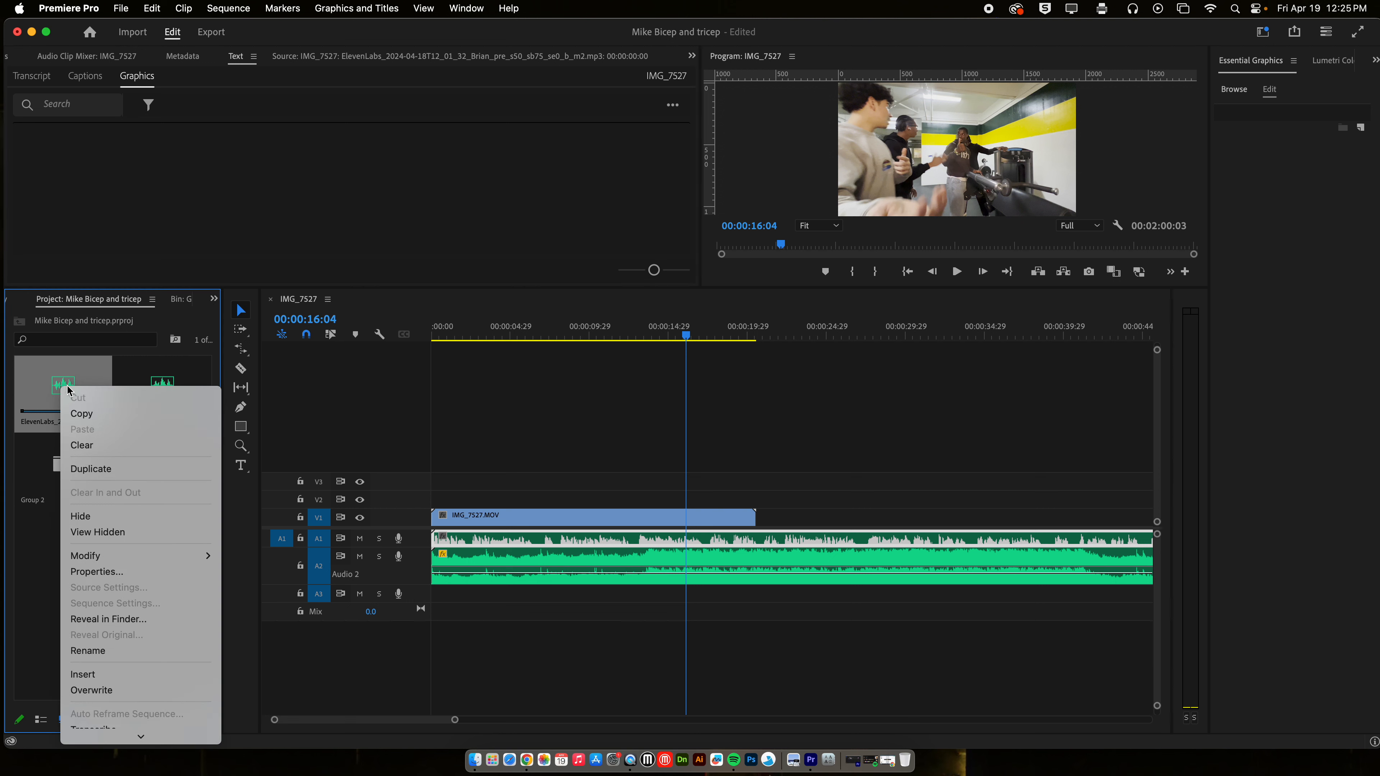
mouse_move(193, 743)
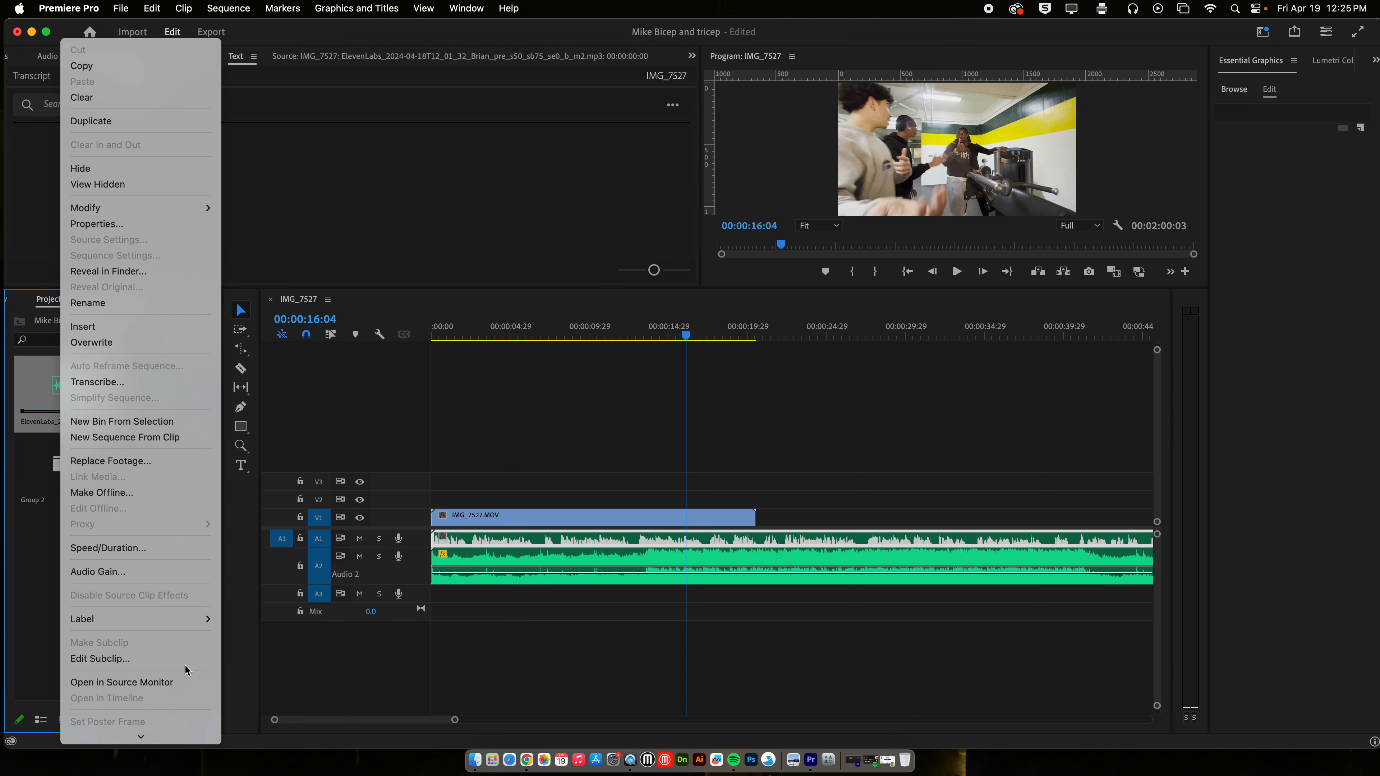
left_click(100, 385)
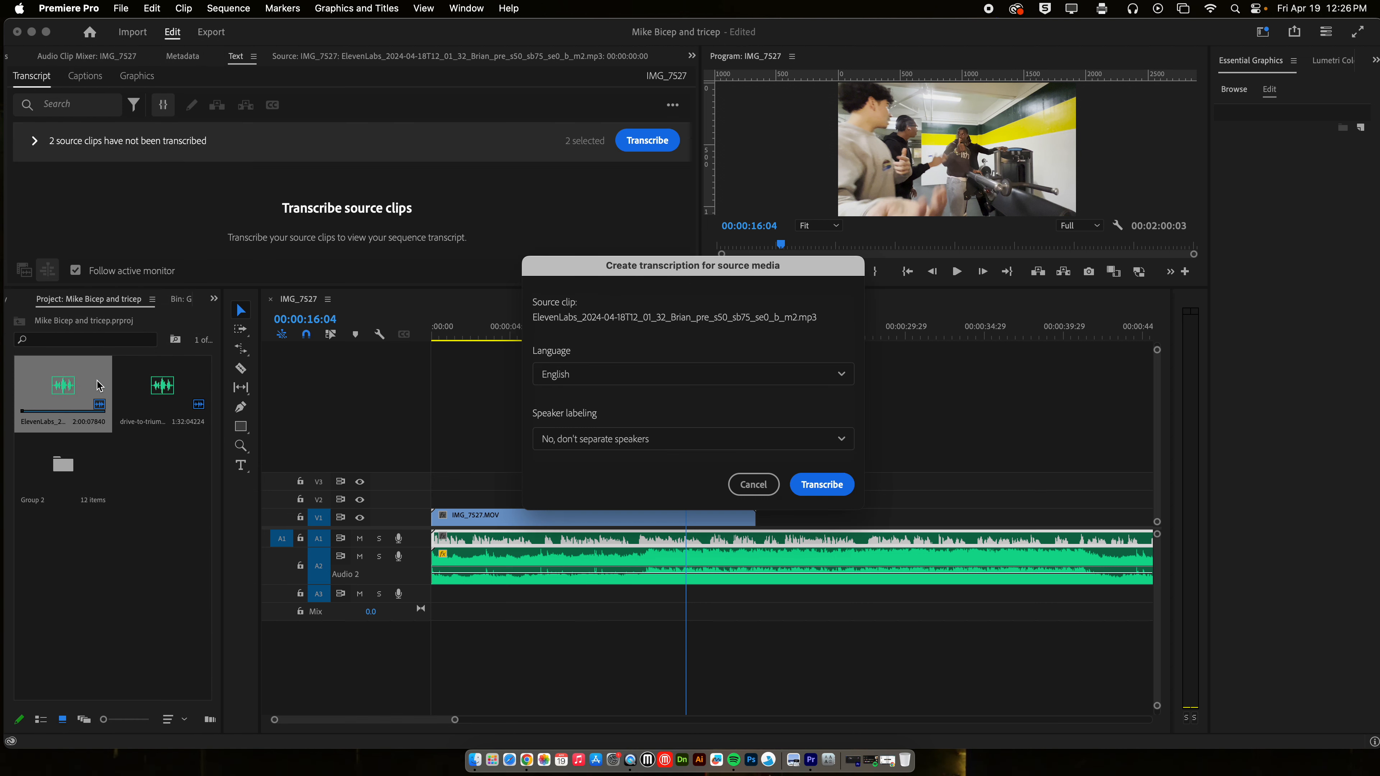
left_click(761, 486)
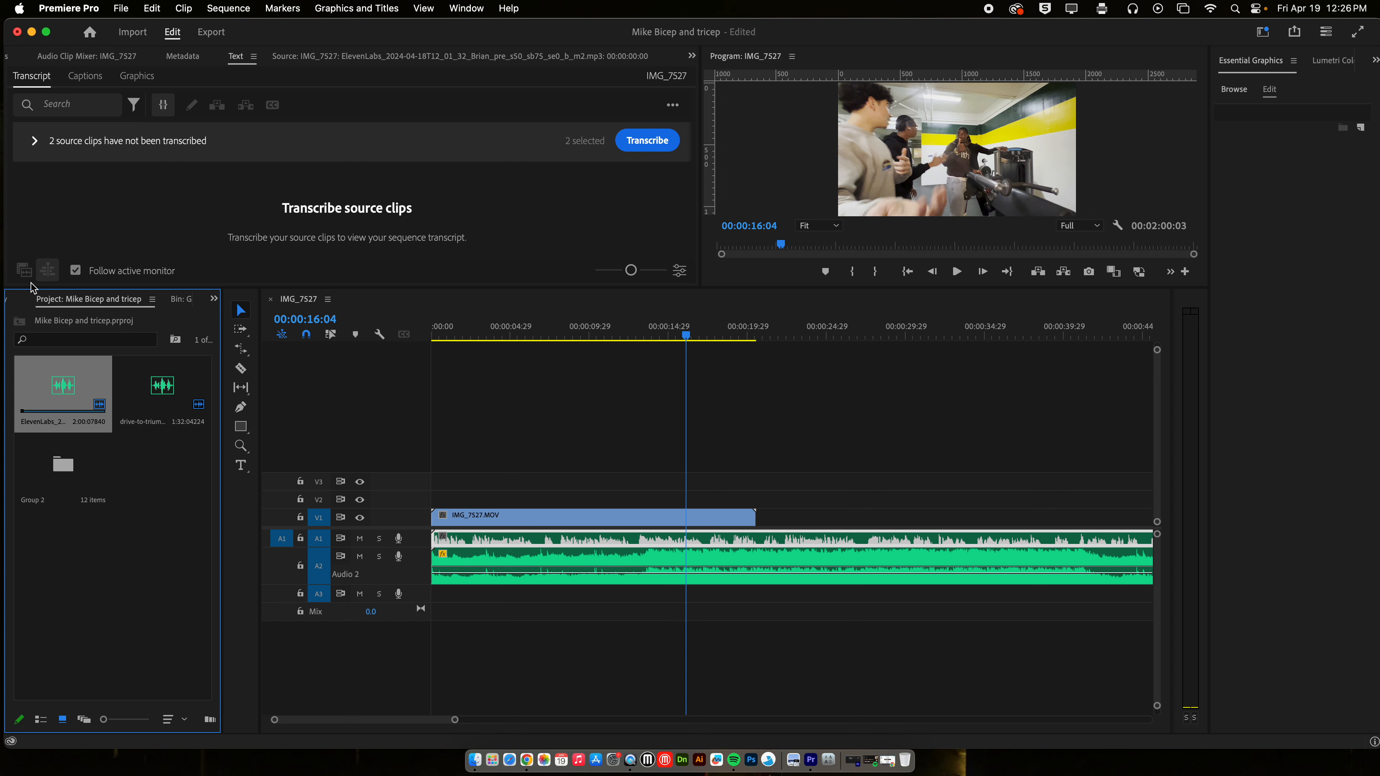
Step: Transcribe the ElevenLabs voice-over source clip in English without separating speakers
right_click(68, 392)
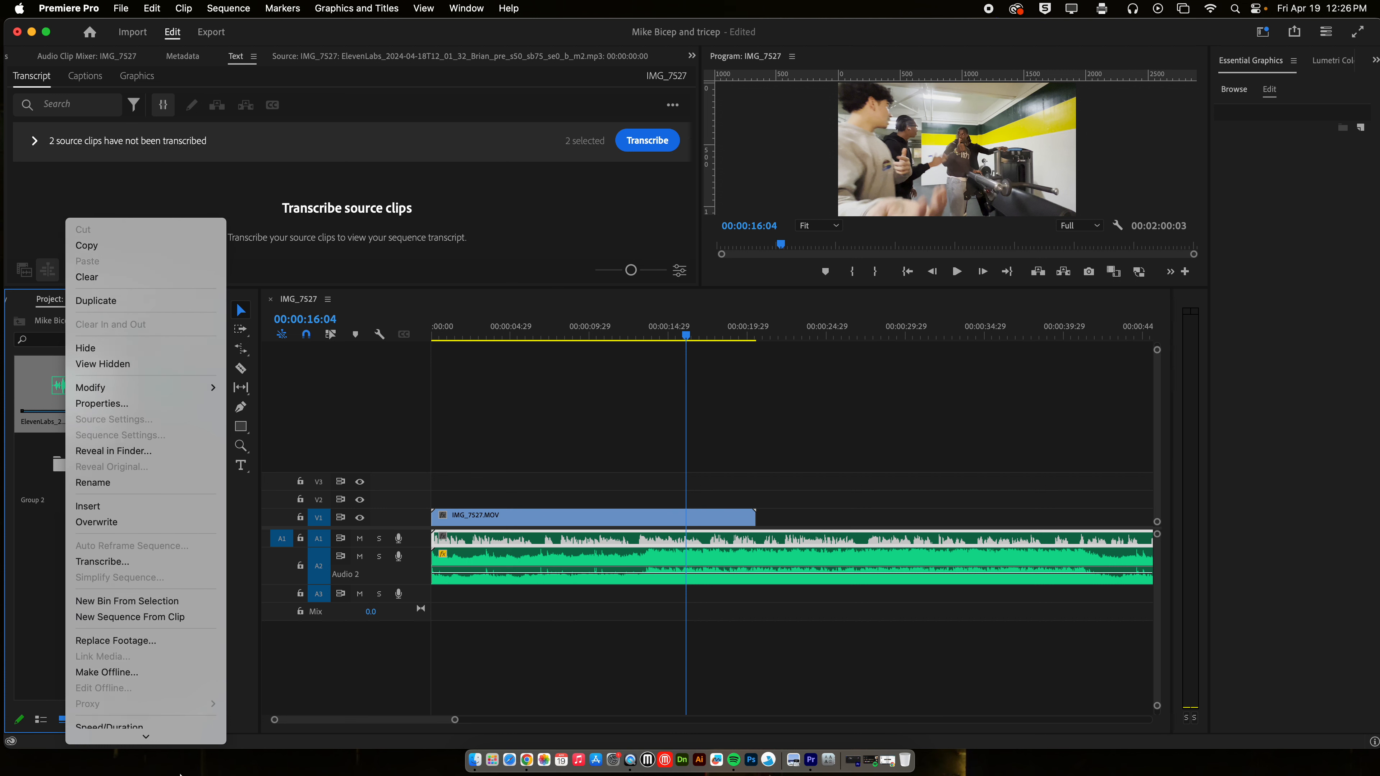
left_click(146, 545)
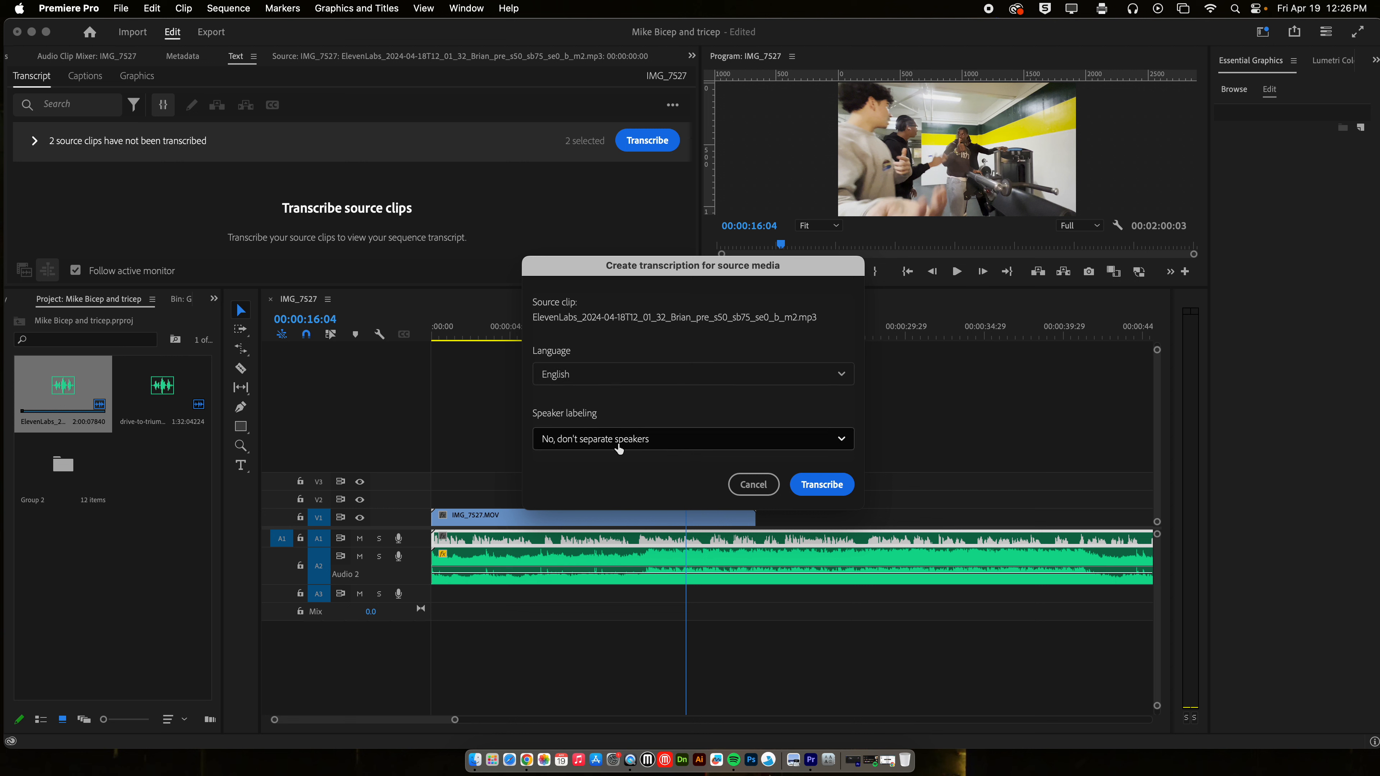
left_click(847, 443)
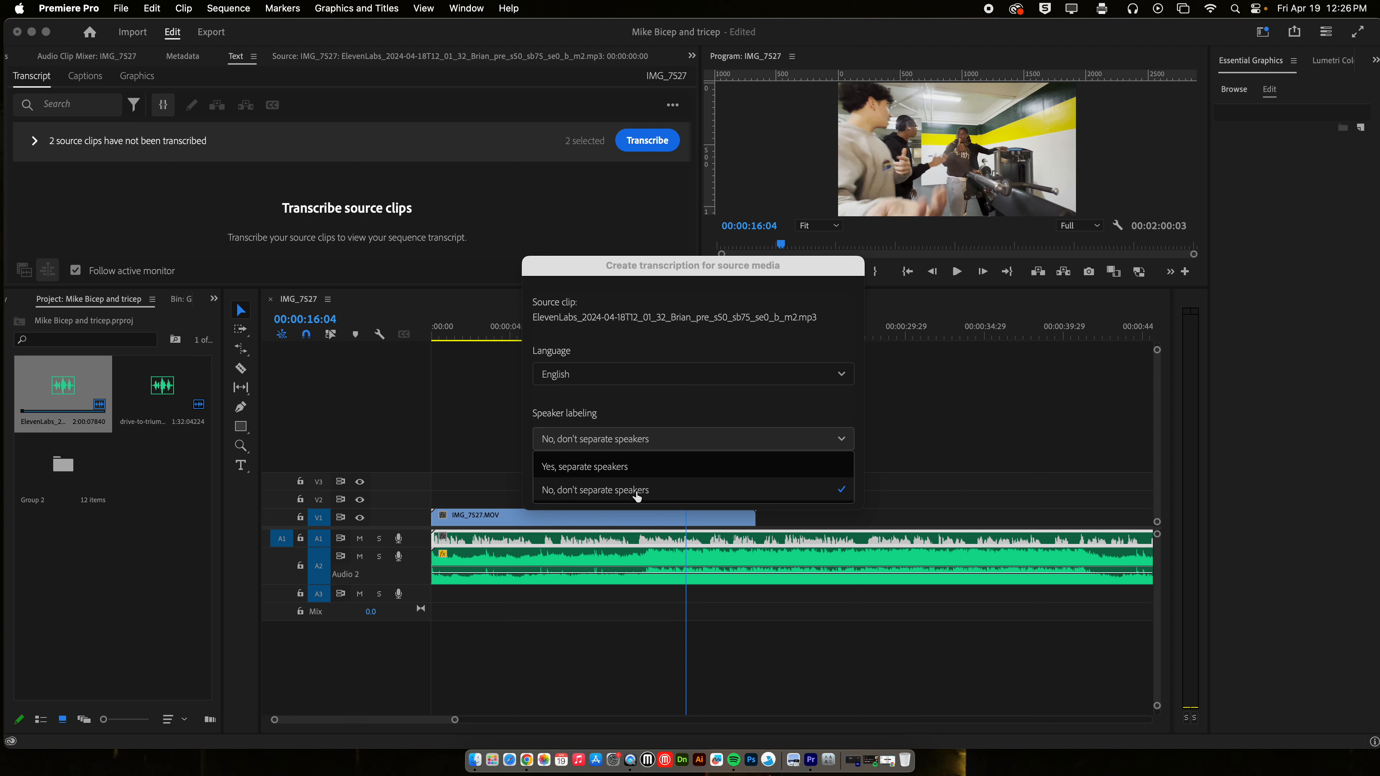
left_click(650, 492)
left_click(820, 488)
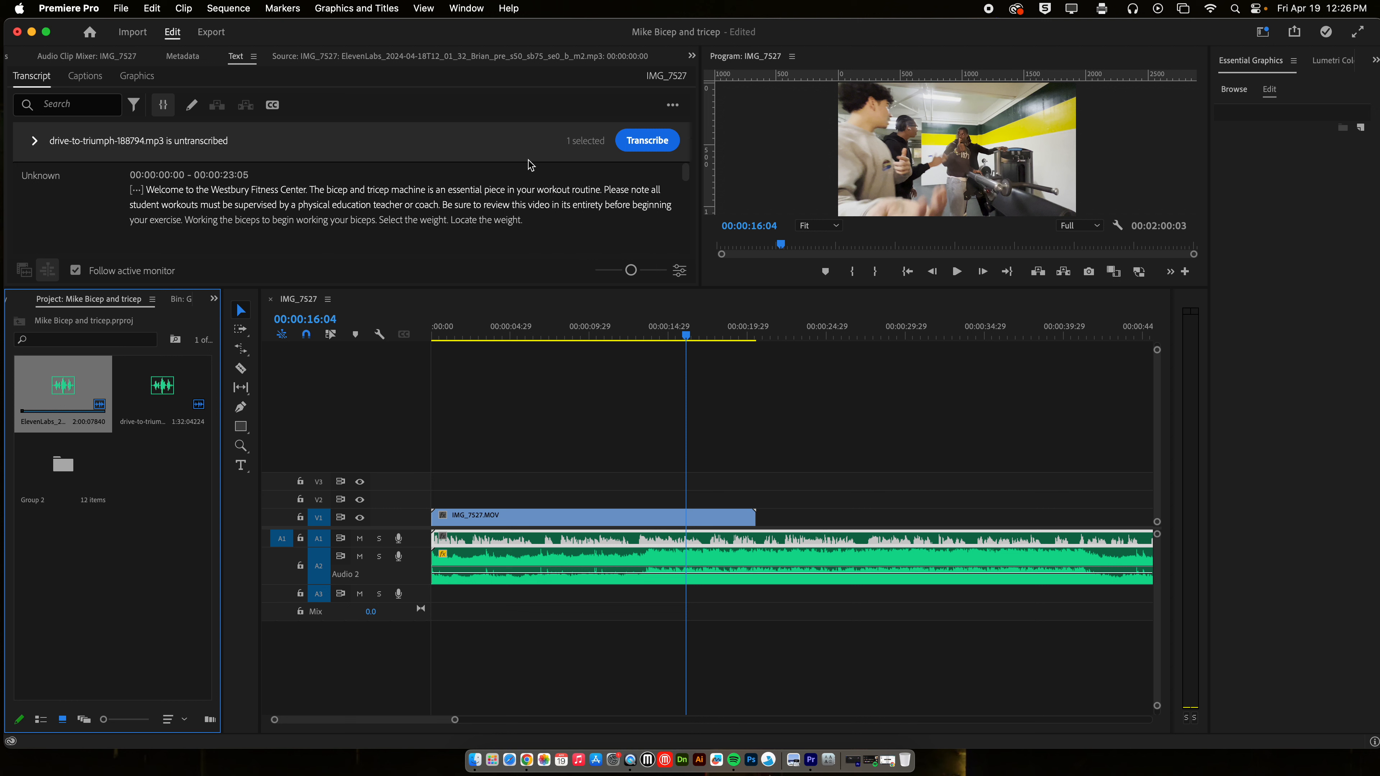
Step: Transcribe the remaining drive-to-triumph-188794.mp3 clip and read through the sequence transcript to its end
left_click(644, 148)
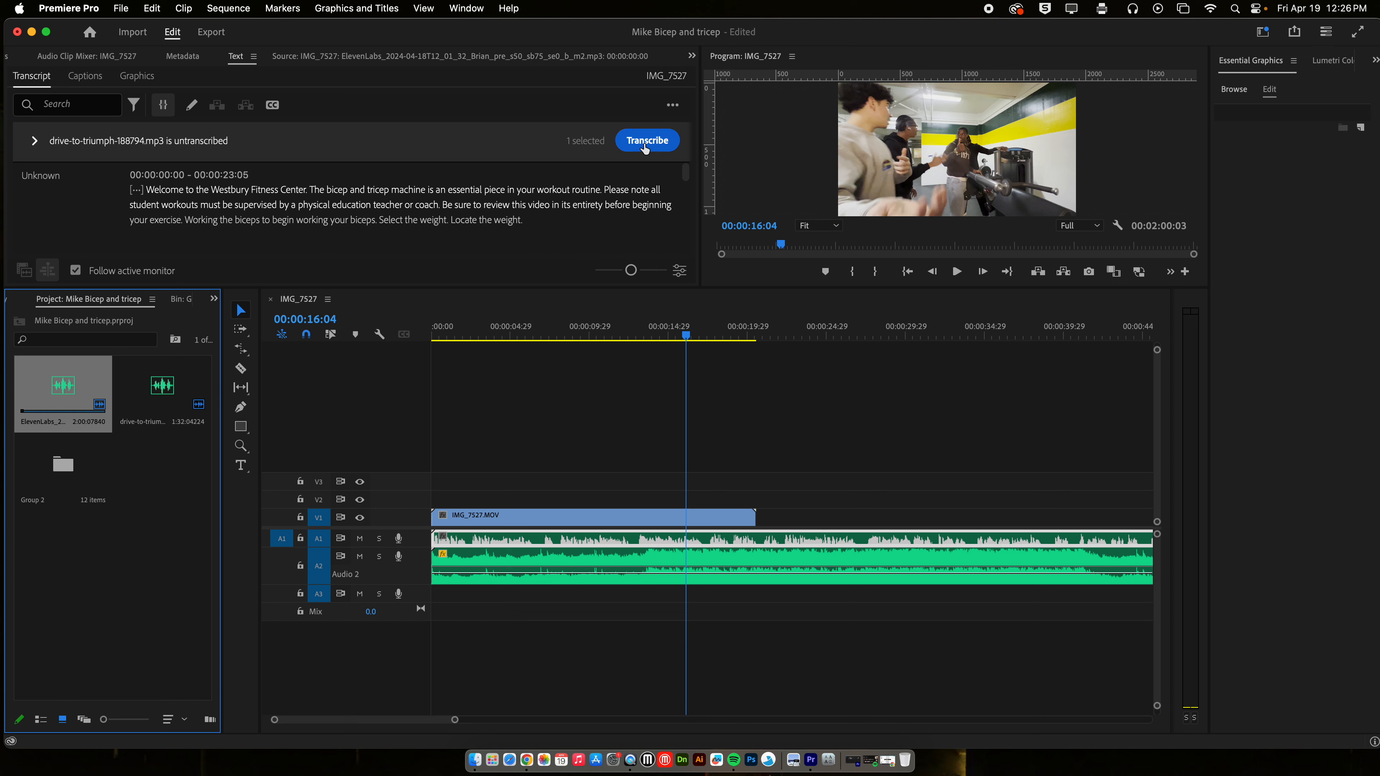
left_click(648, 142)
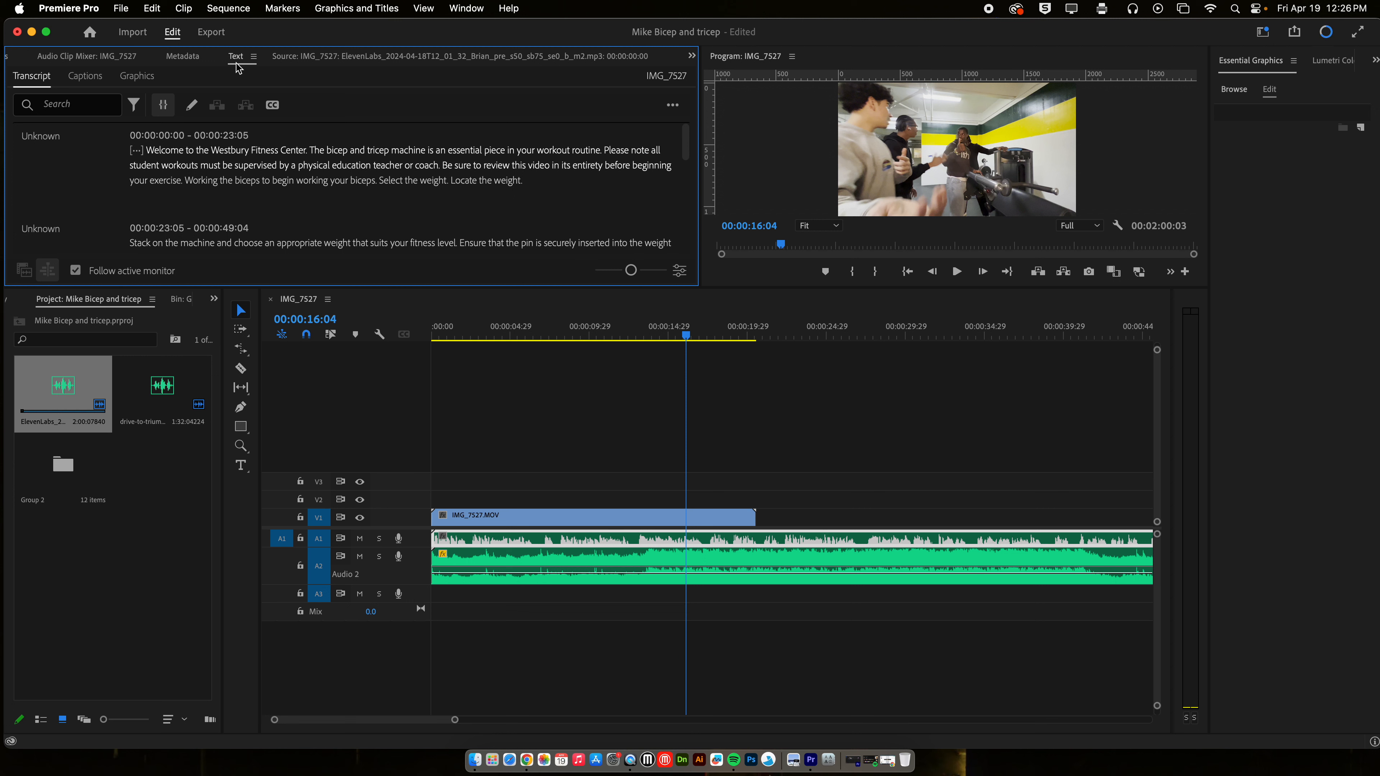
left_click(577, 544)
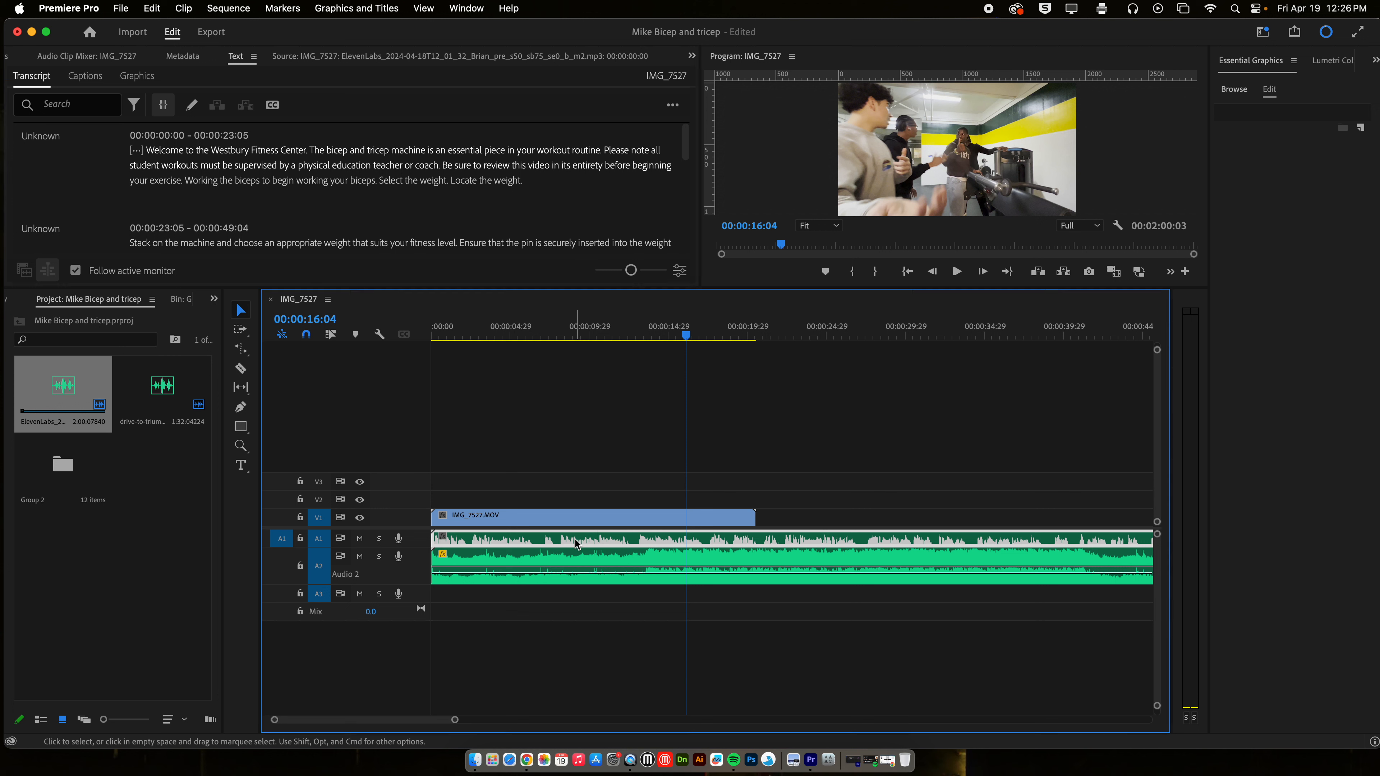
left_click(236, 74)
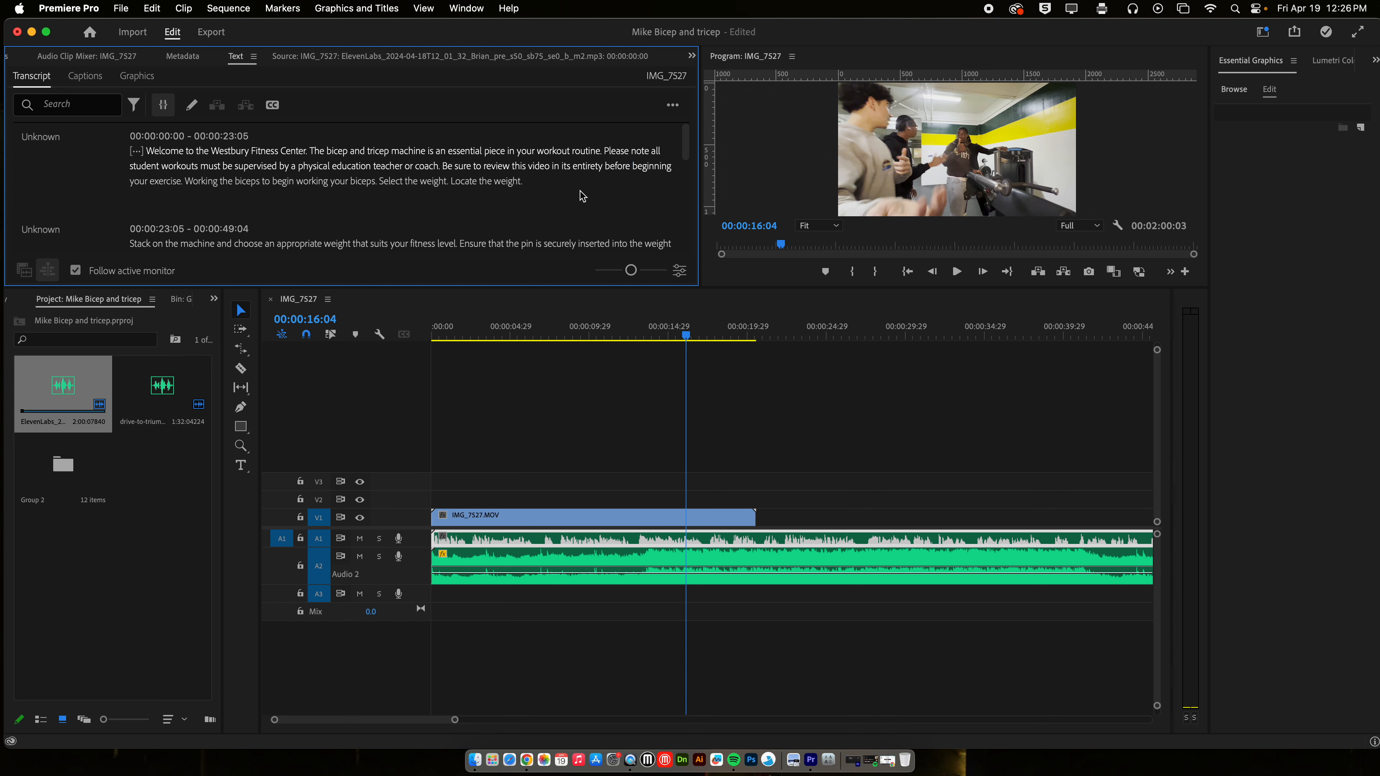
scroll(581, 196, "down", 10)
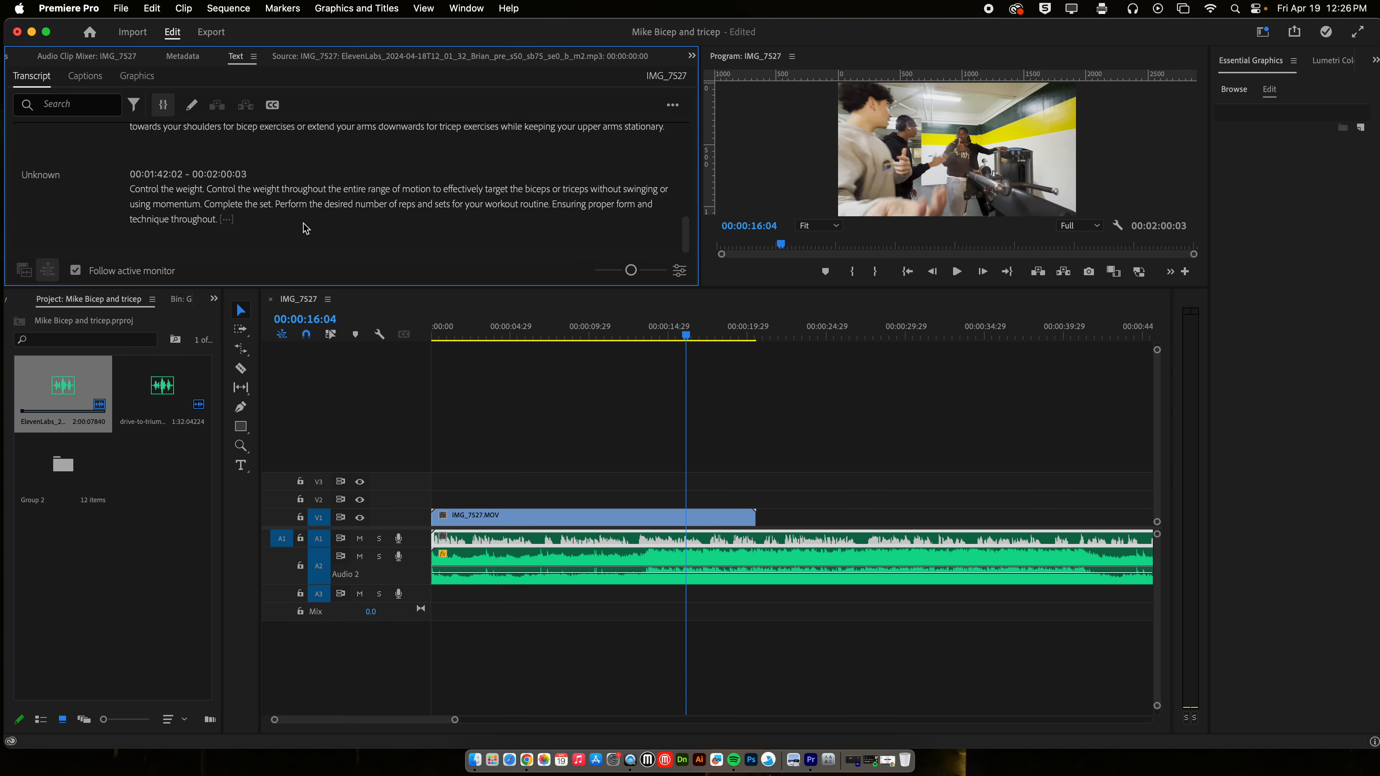
Step: Create a caption track from the sequence transcript with the Subtitle default preset
scroll(245, 179, "up", 10)
left_click(87, 76)
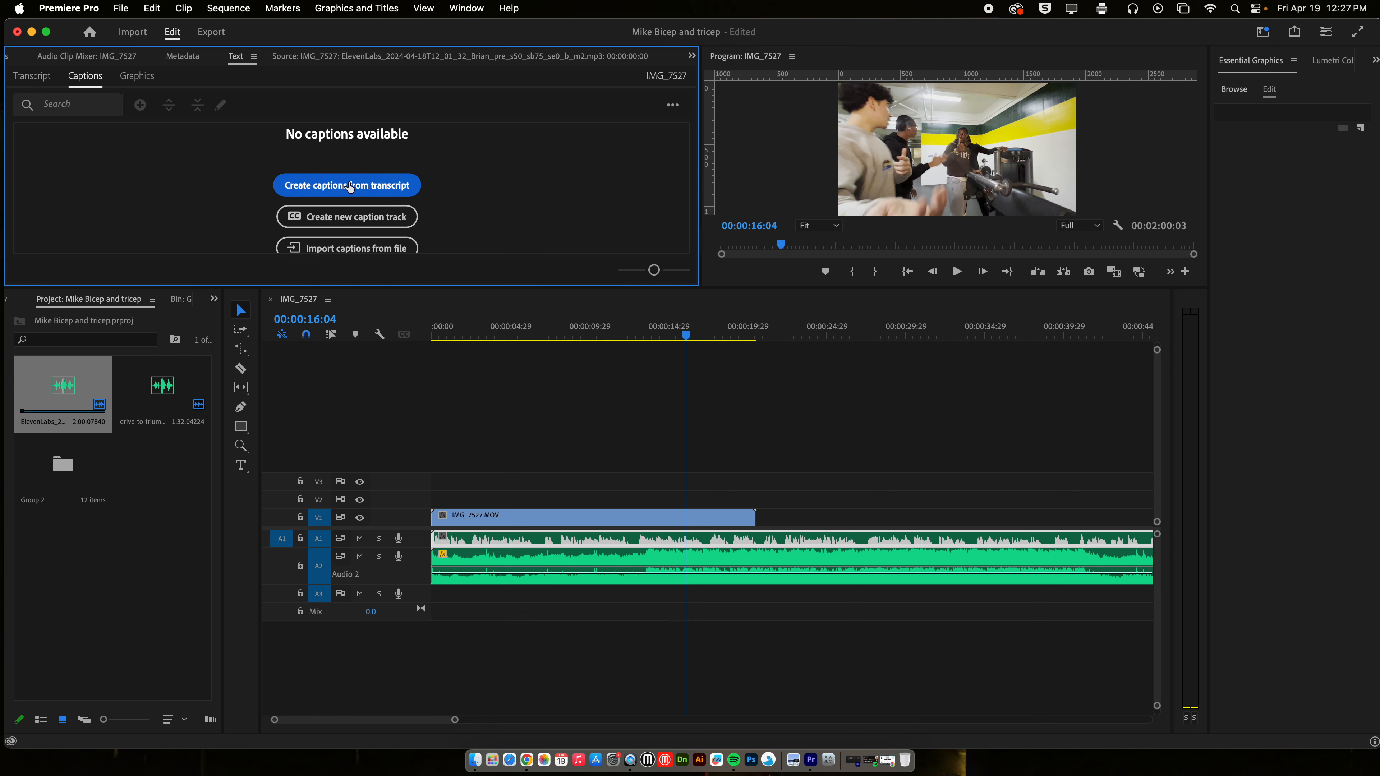
left_click(333, 186)
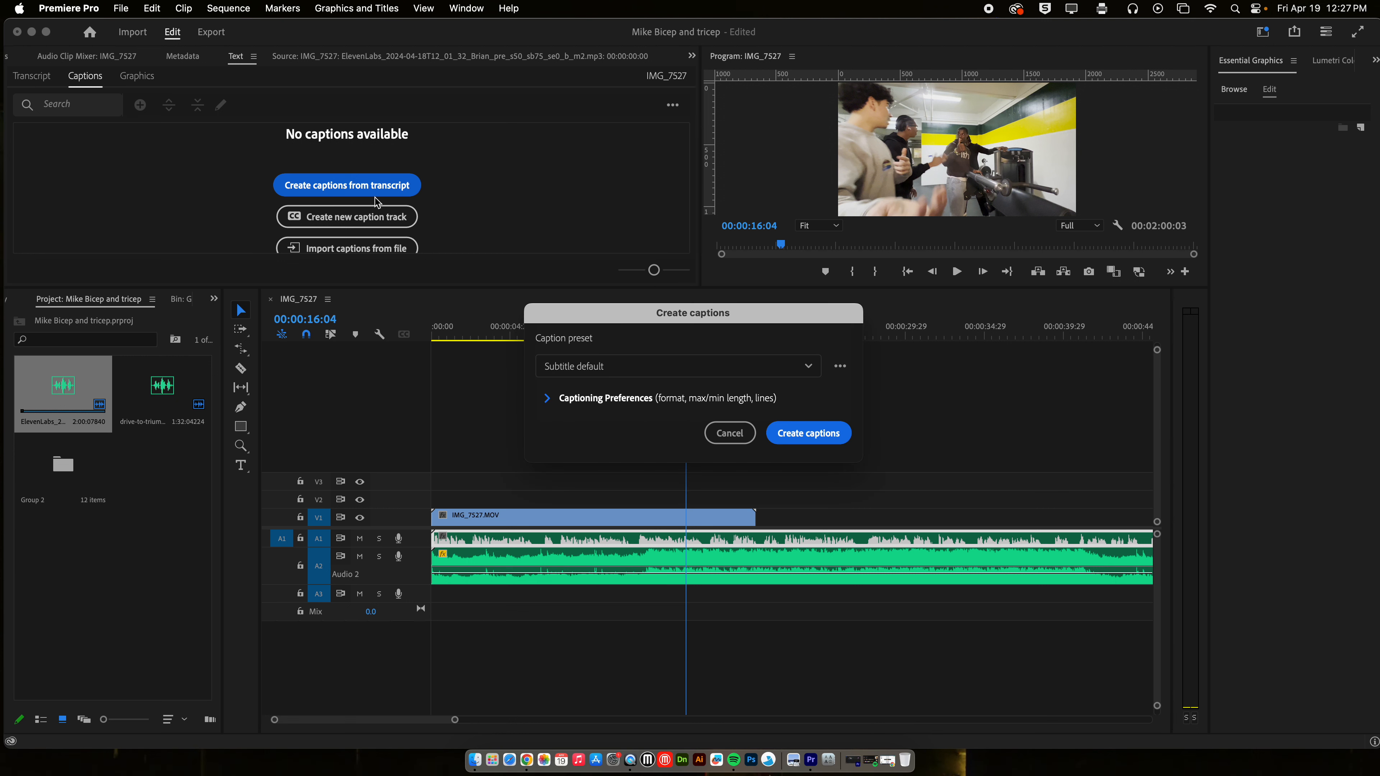
left_click(811, 439)
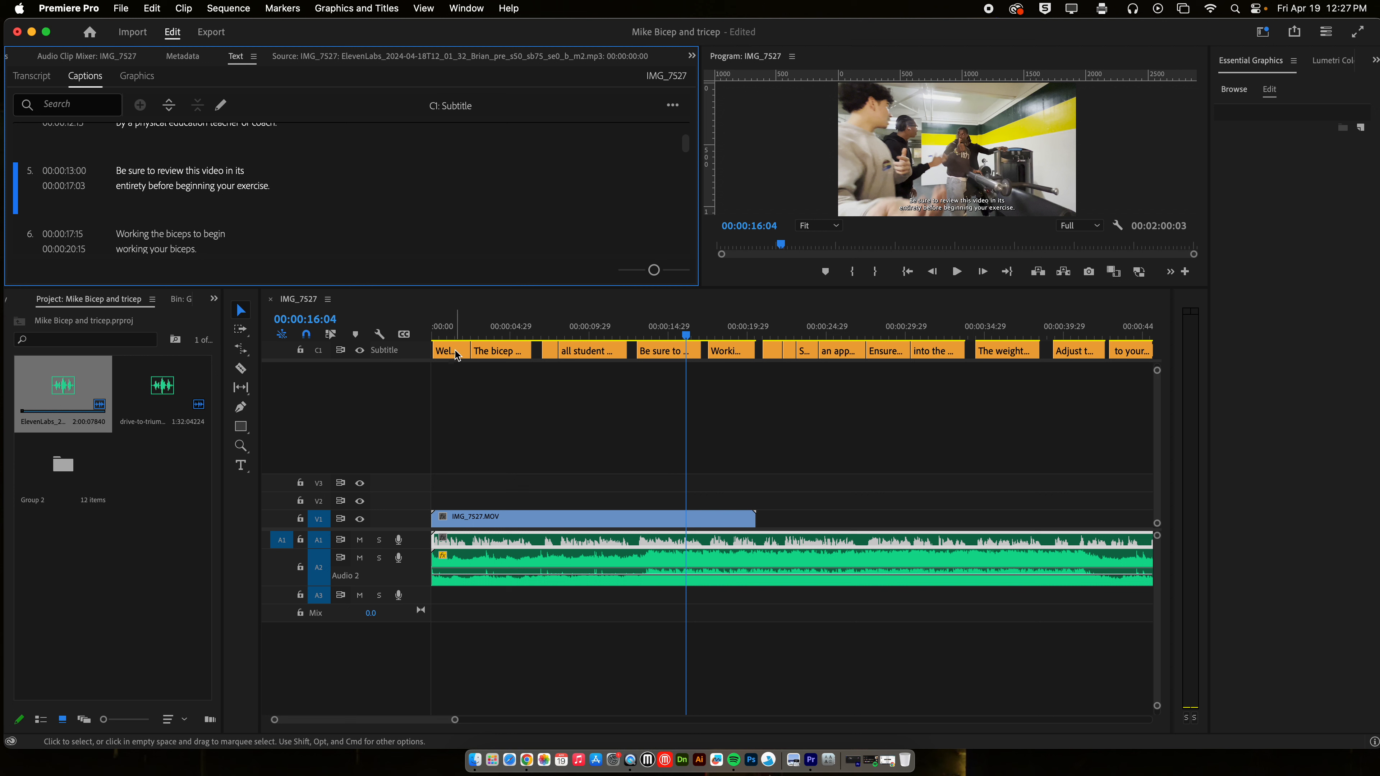
Step: Play the sequence from the start and scrub to 00:00:18:20 to check the captions against the voice-over
left_click_drag(455, 334, 393, 316)
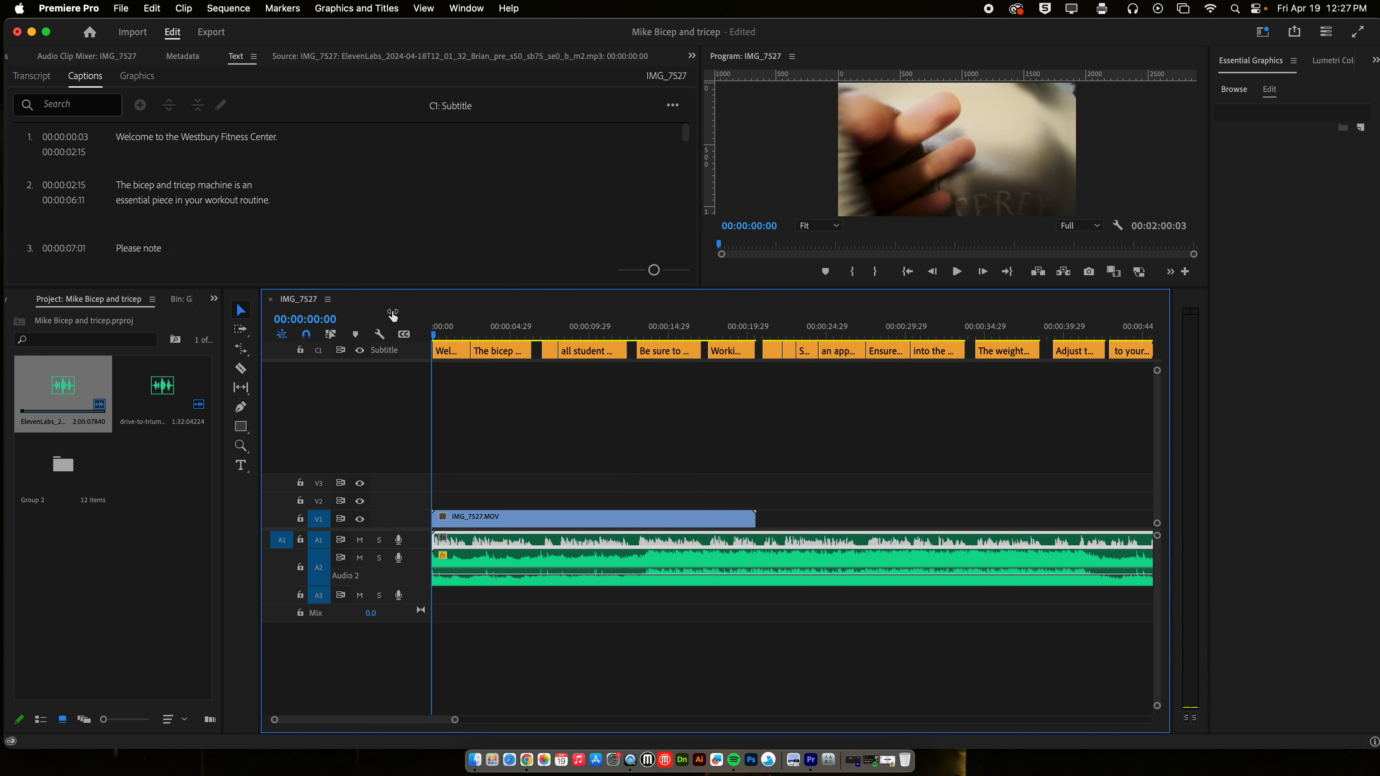
key("space")
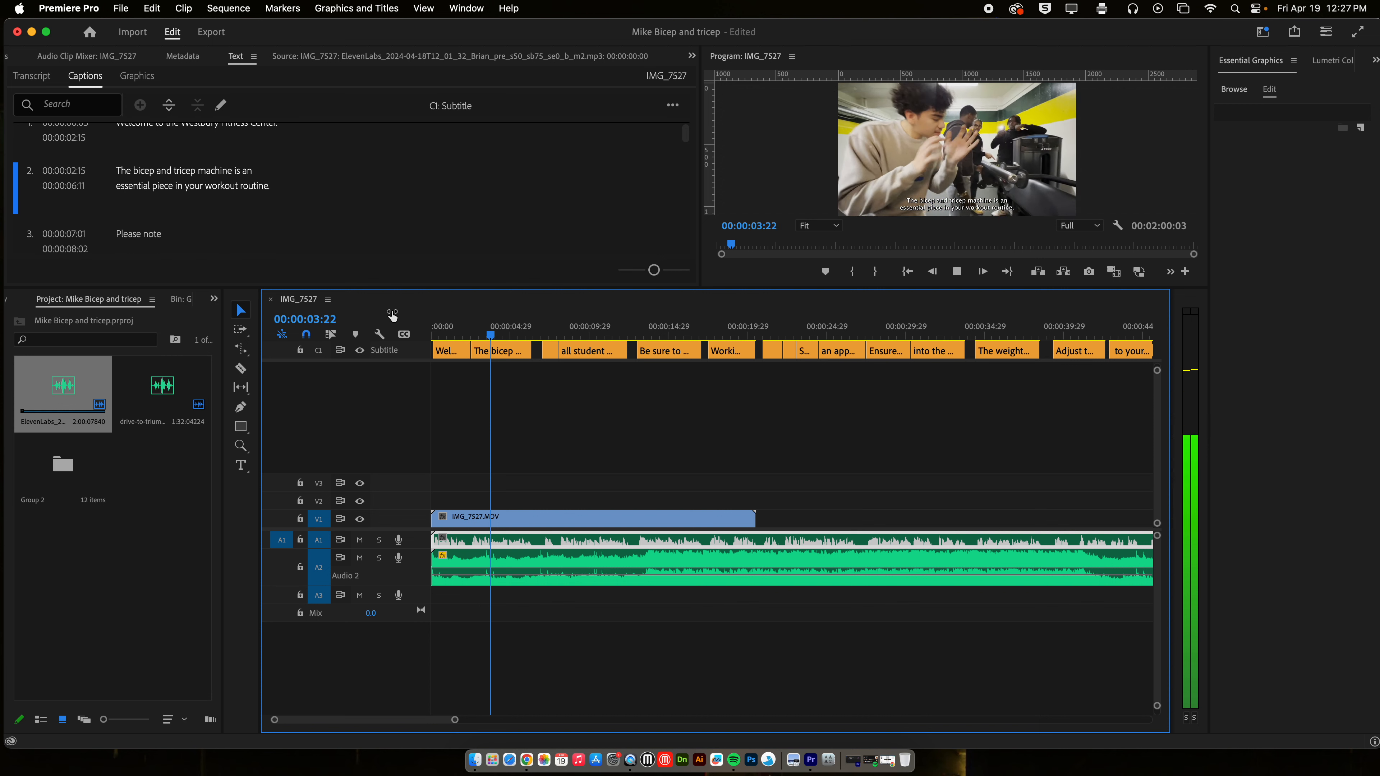
key("space")
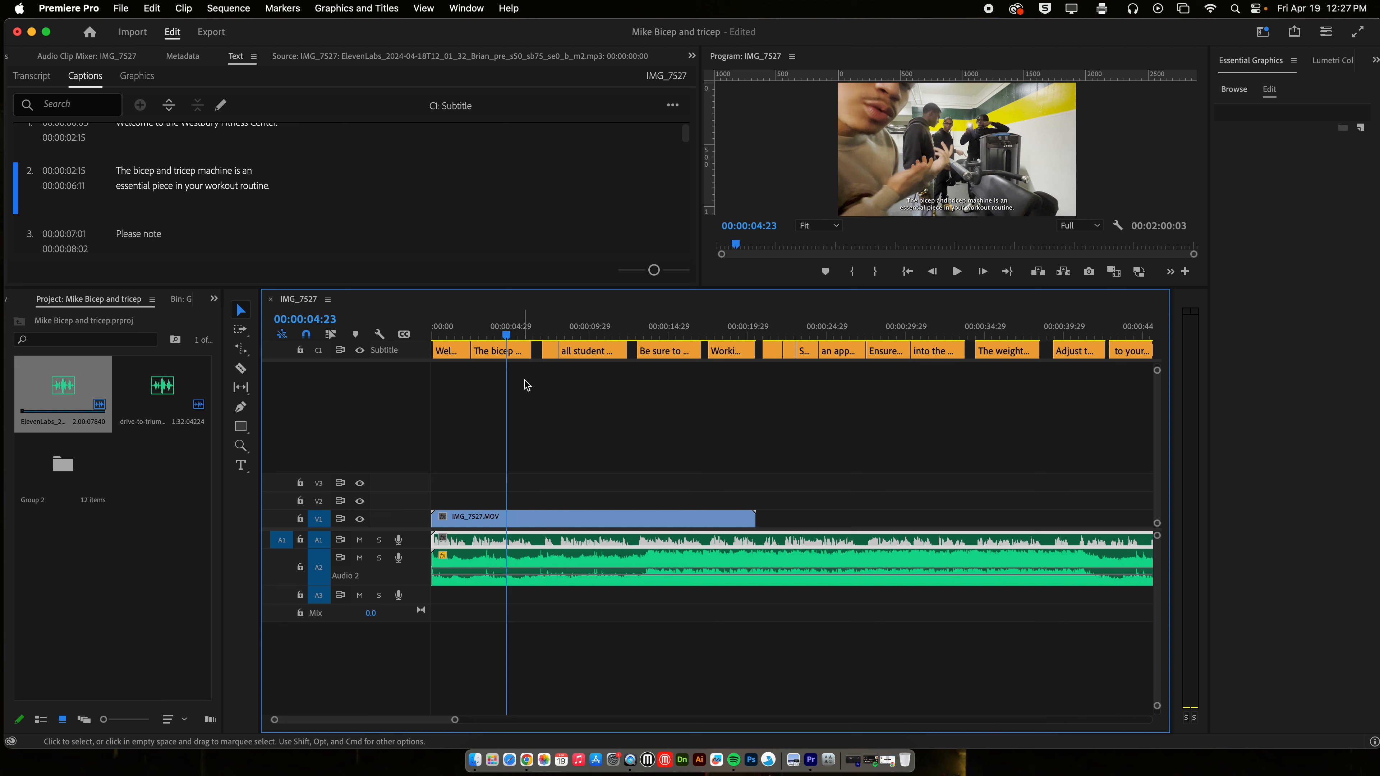
left_click_drag(506, 335, 726, 334)
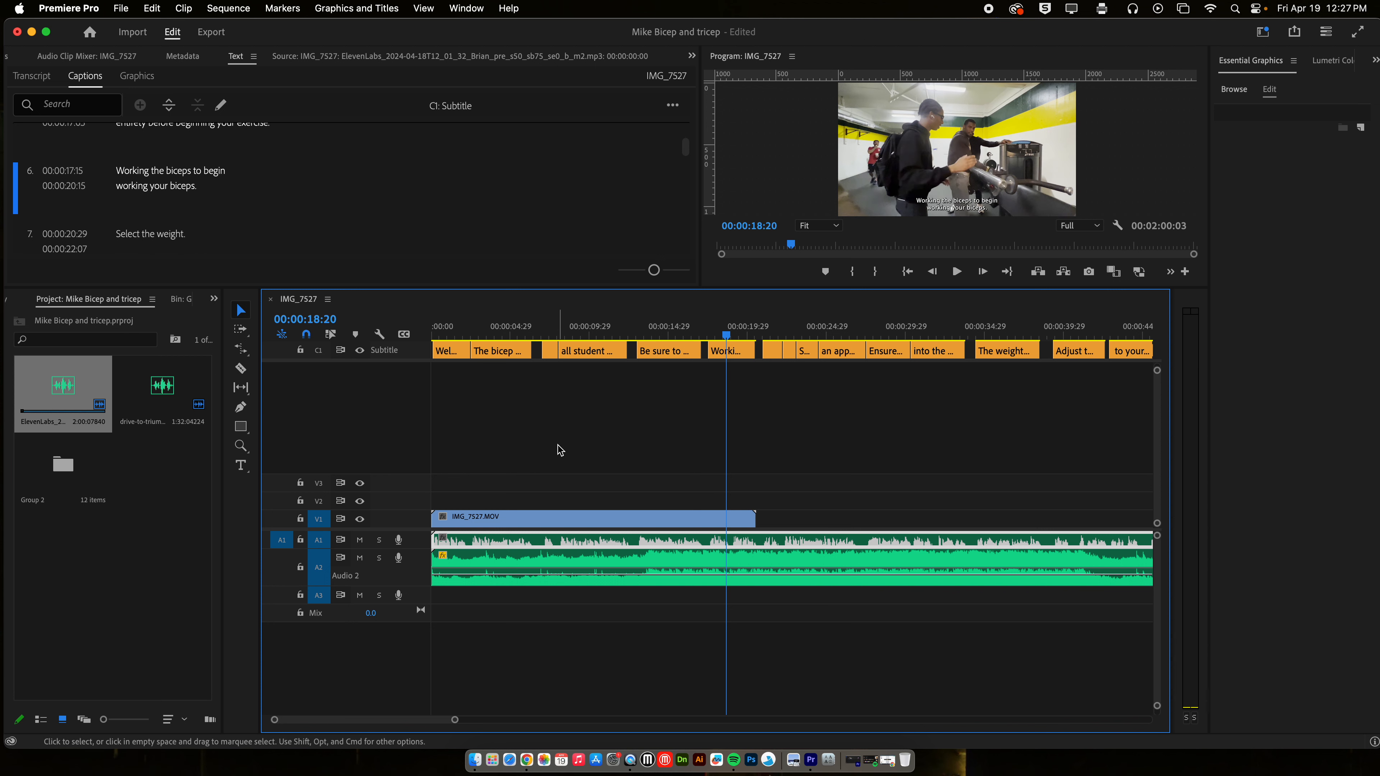
Step: Import the Bicep&Tricep_Intro.mp4 video from the Desktop folder into the project
left_click(474, 764)
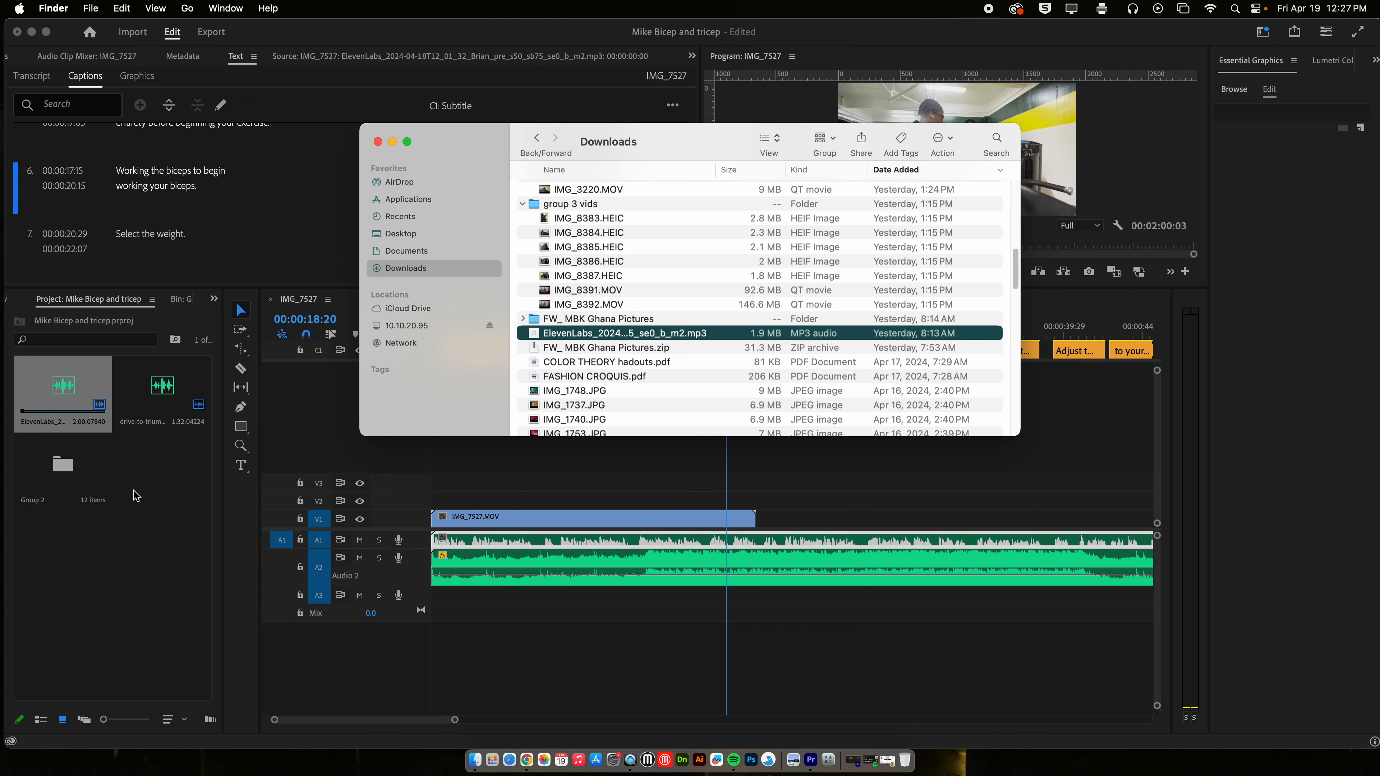
left_click(133, 564)
left_click(139, 576)
double_click(138, 576)
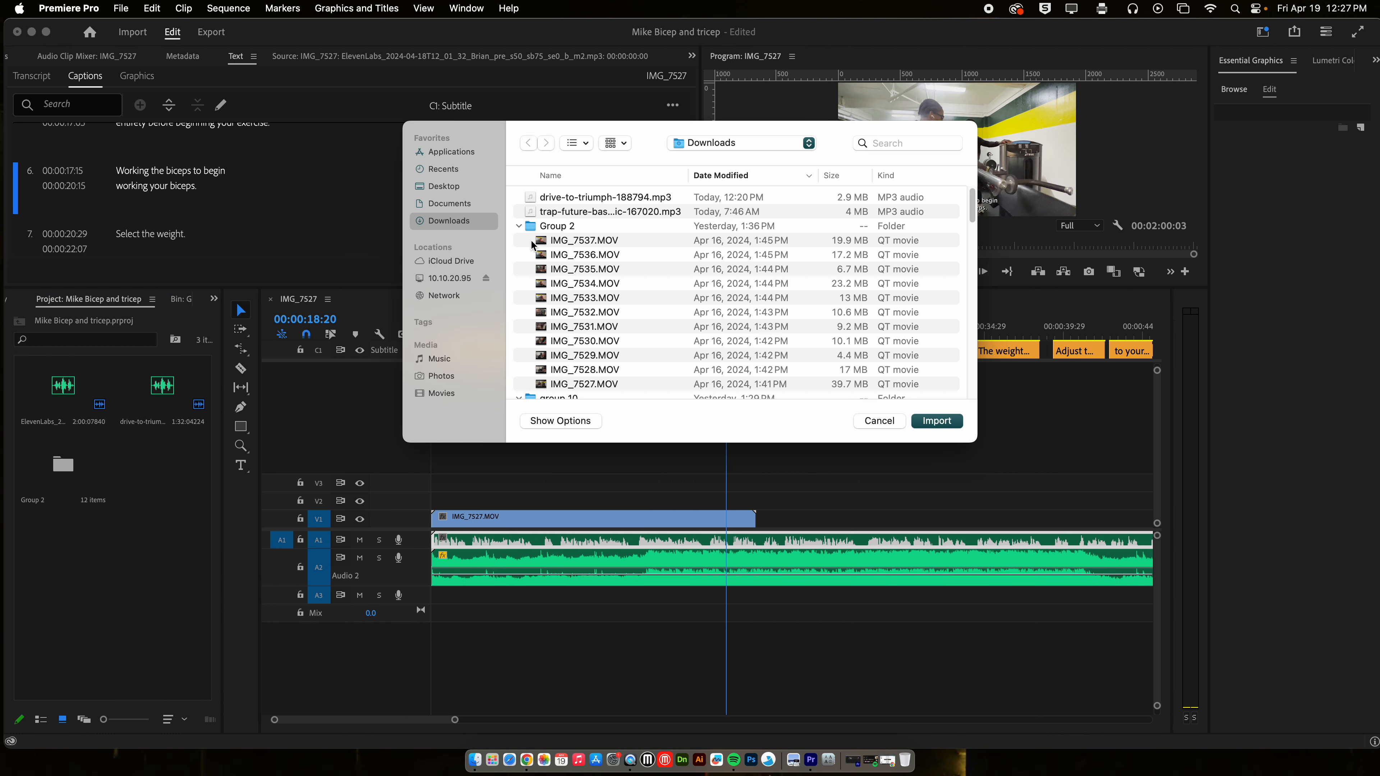
left_click(443, 187)
left_click(591, 198)
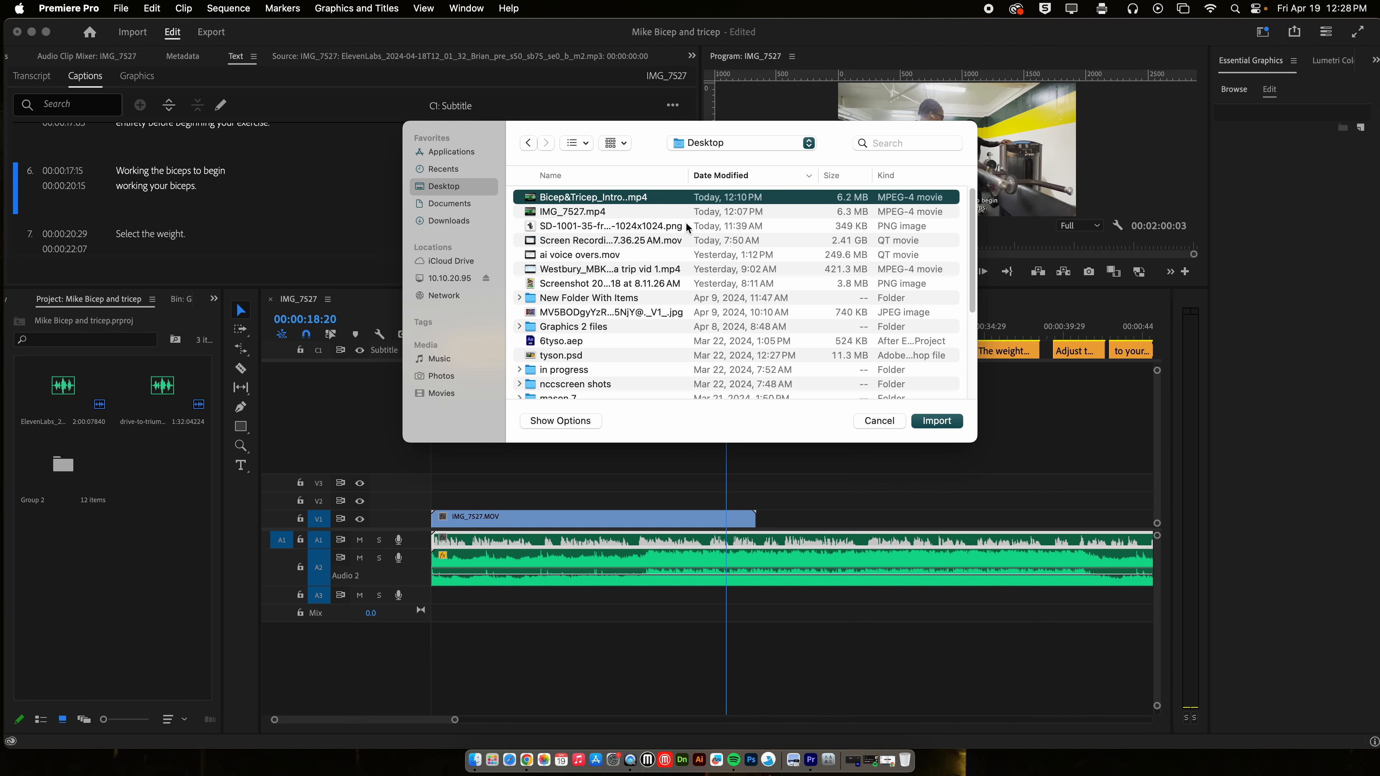
left_click(937, 422)
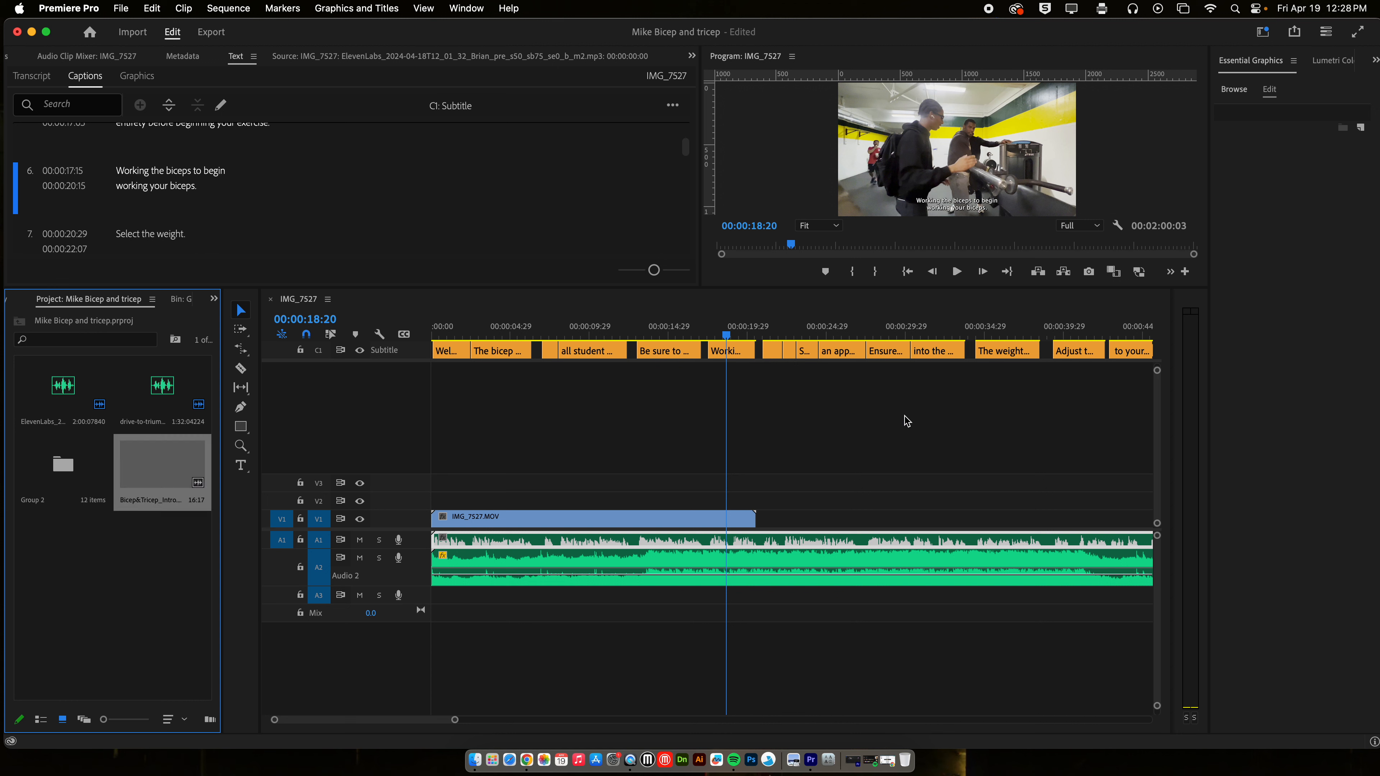
Step: Place the Bicep&Tricep_Intro.mp4 clip at the start of track V3 and delete its linked audio from A3
left_click_drag(192, 463, 440, 483)
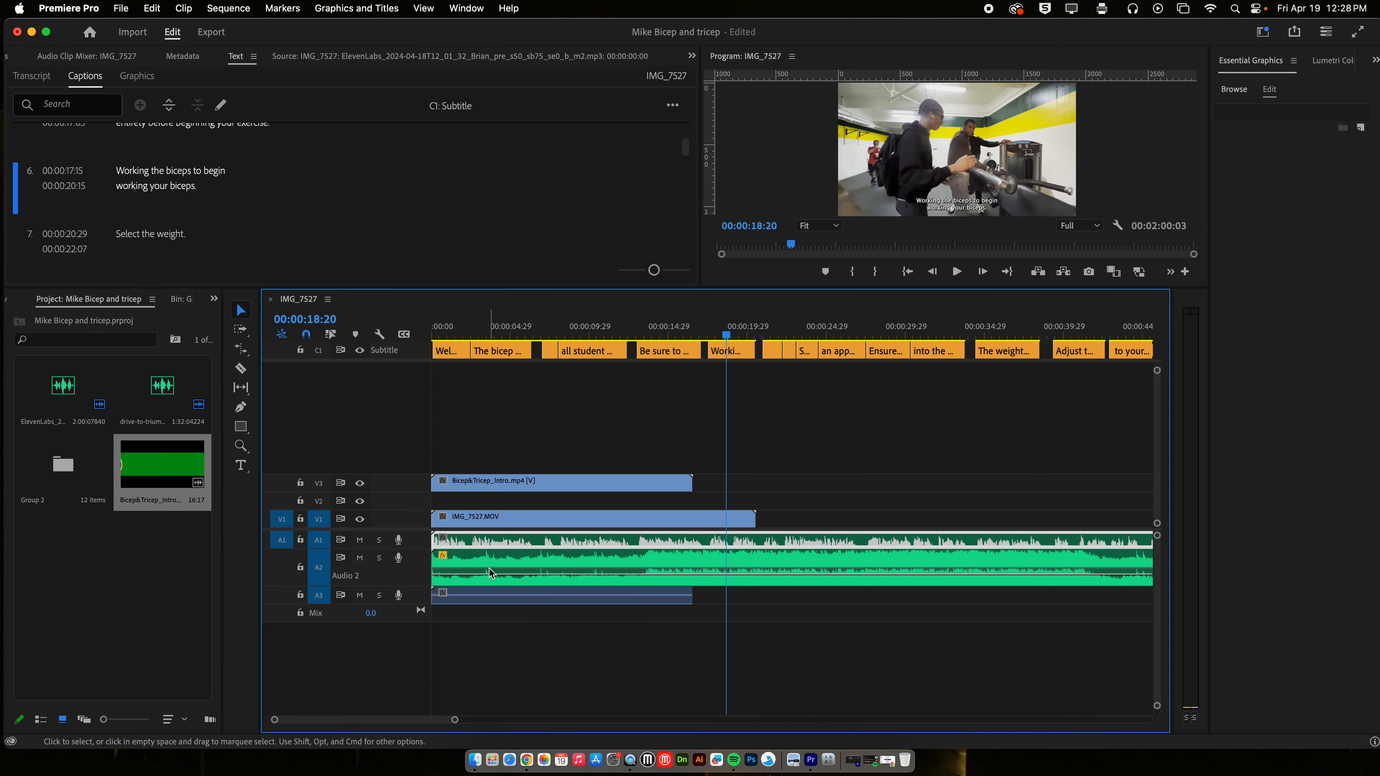
left_click(489, 600)
key("Delete")
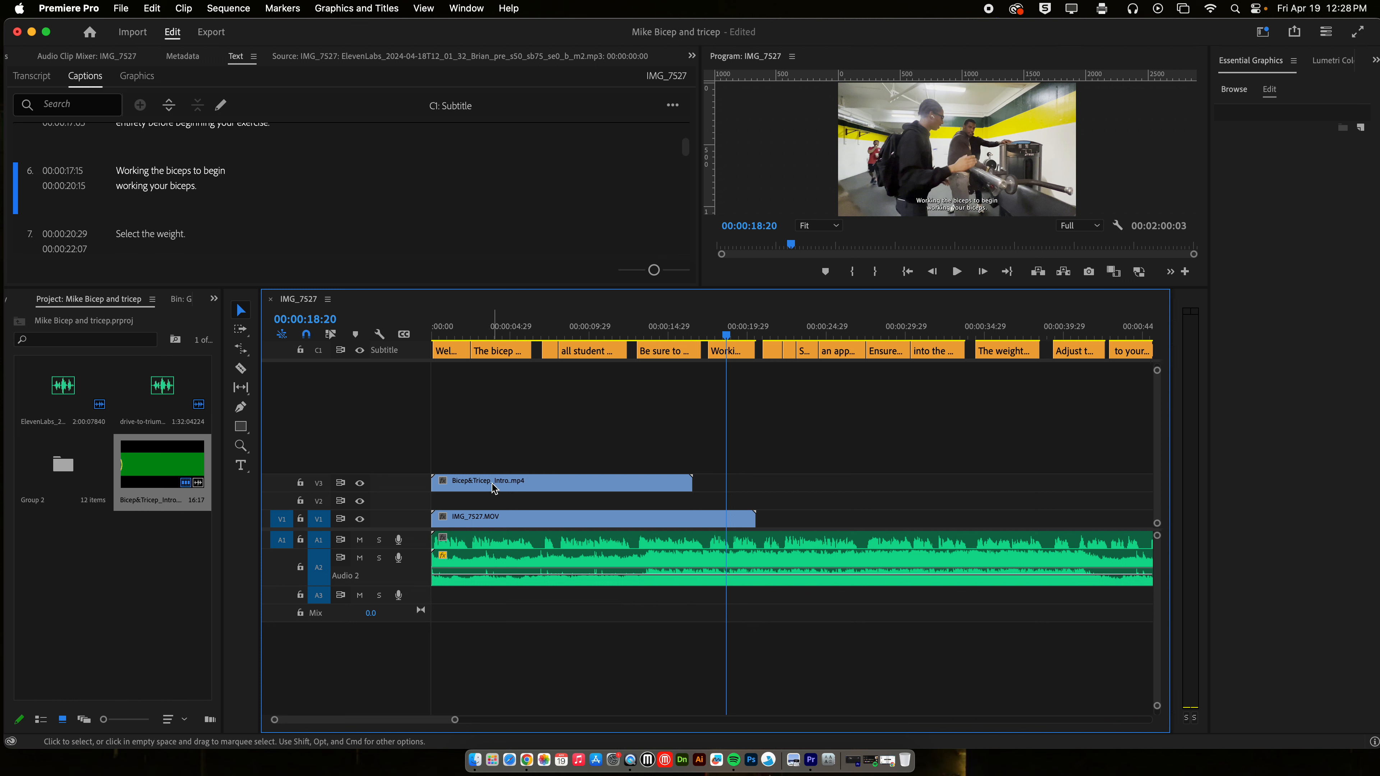
Step: Delete IMG_7527.MOV from track V1 and move the intro clip down to the start of V1 in its place
left_click_drag(508, 483, 535, 529)
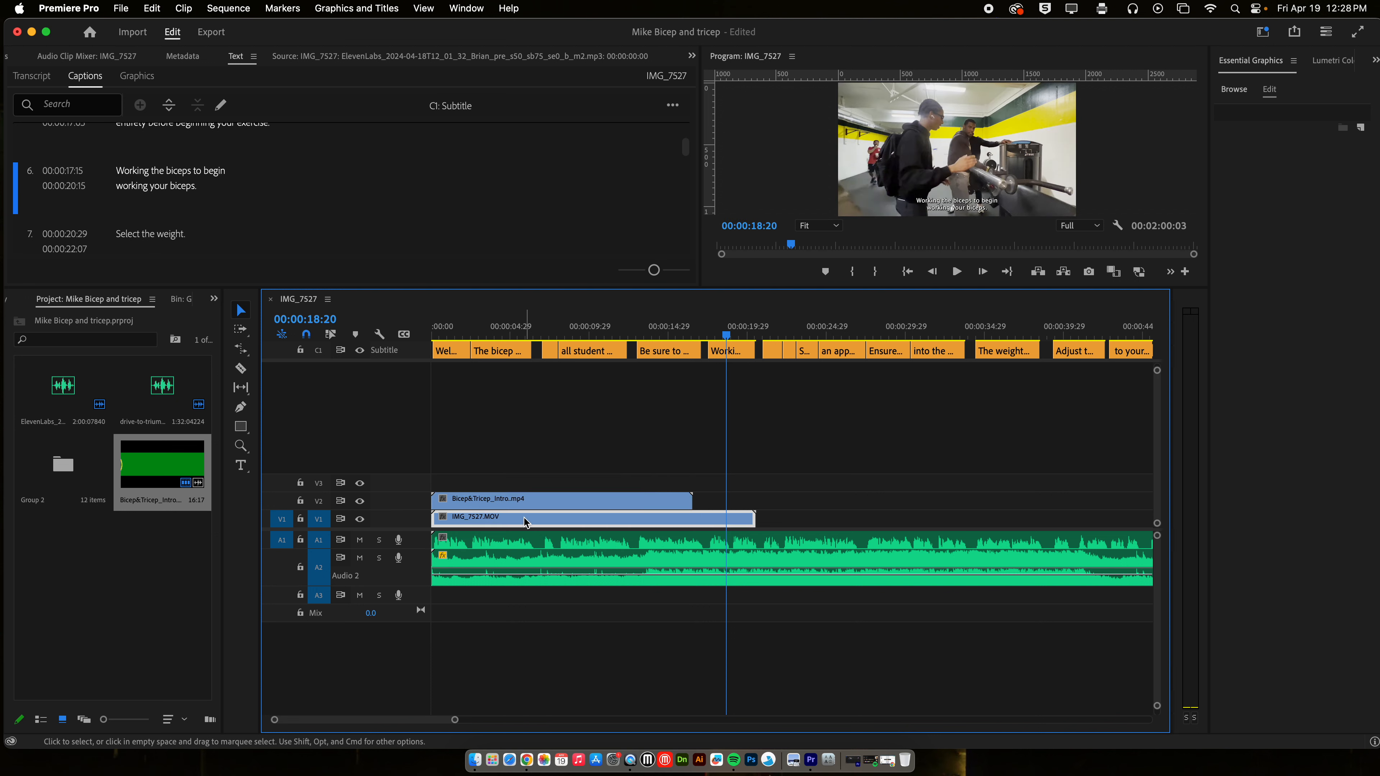
left_click(531, 520)
key("Delete")
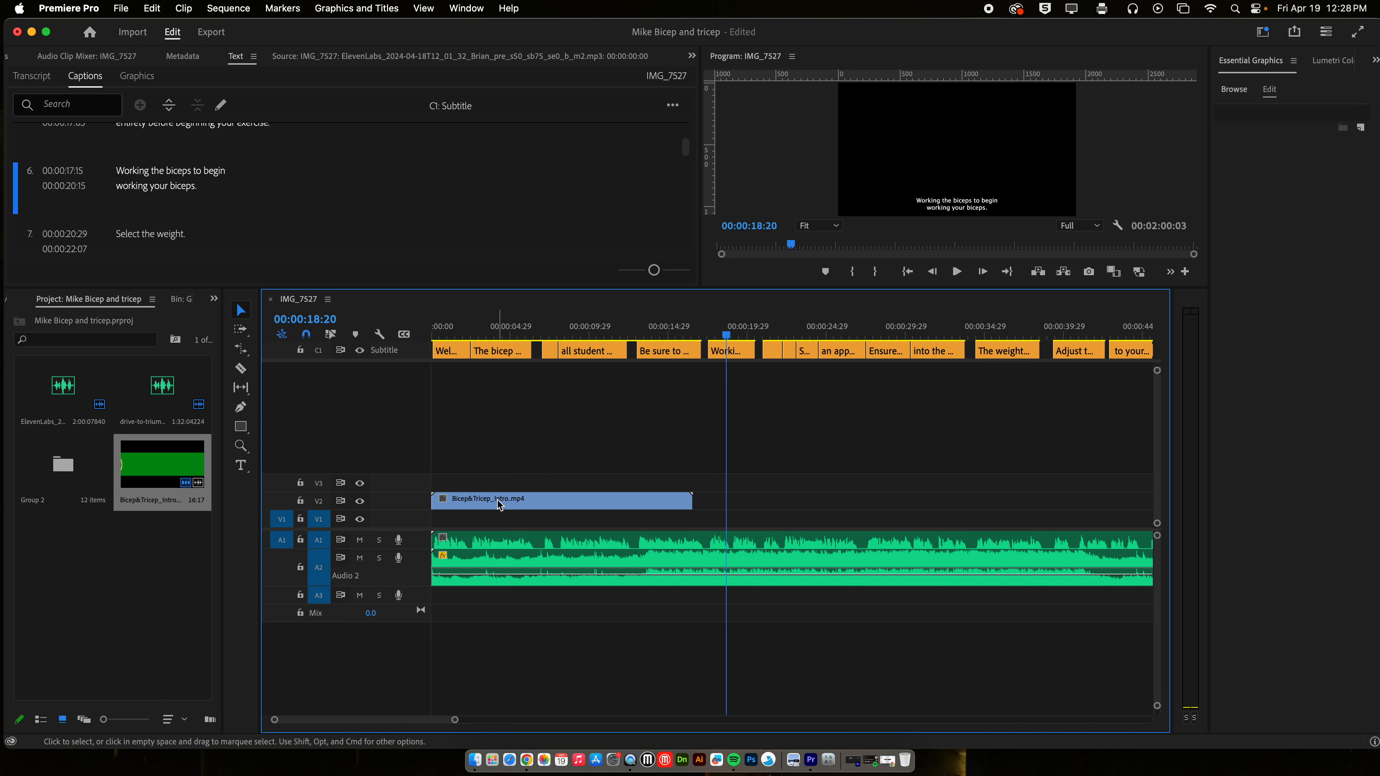
left_click_drag(498, 505, 498, 523)
Step: Play the intro from the start and delete the first five captions, up to 00:00:17:03
key("Home")
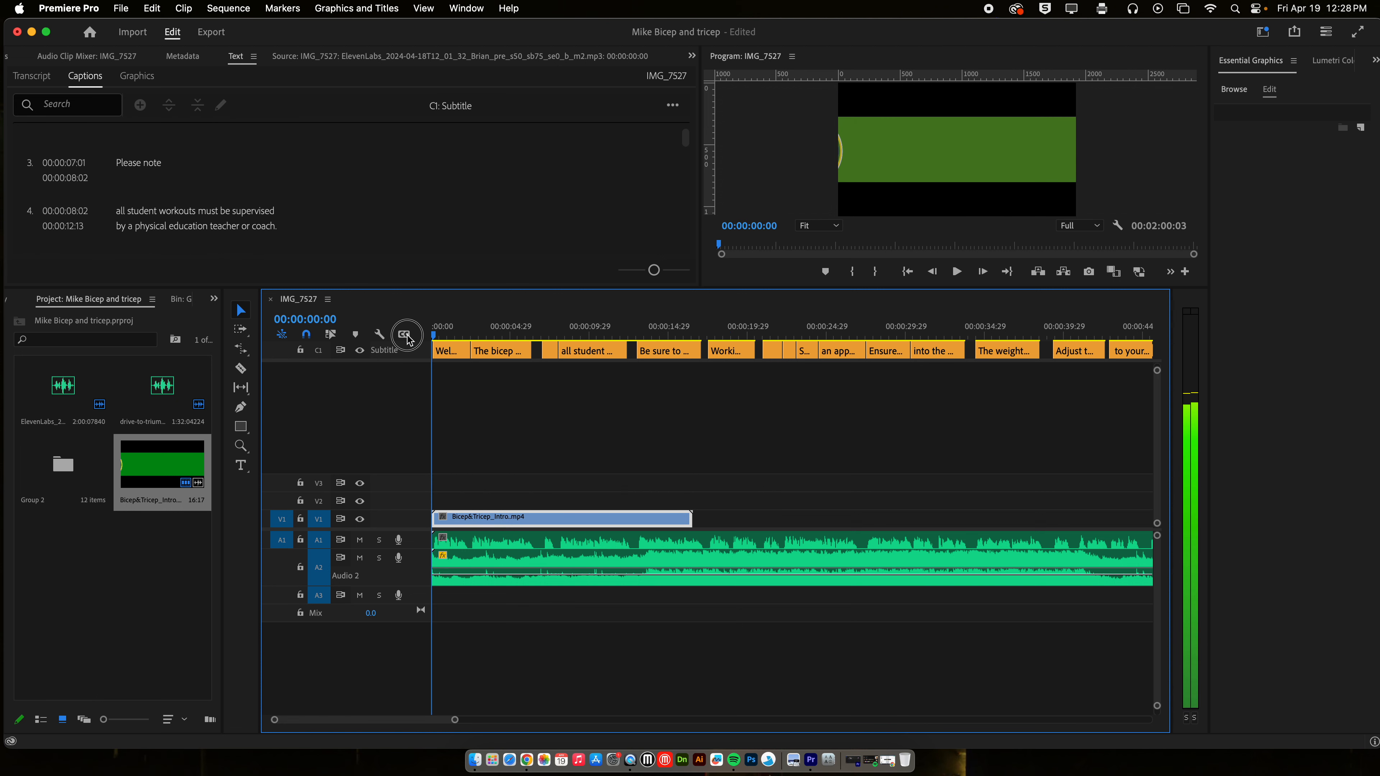
key("space")
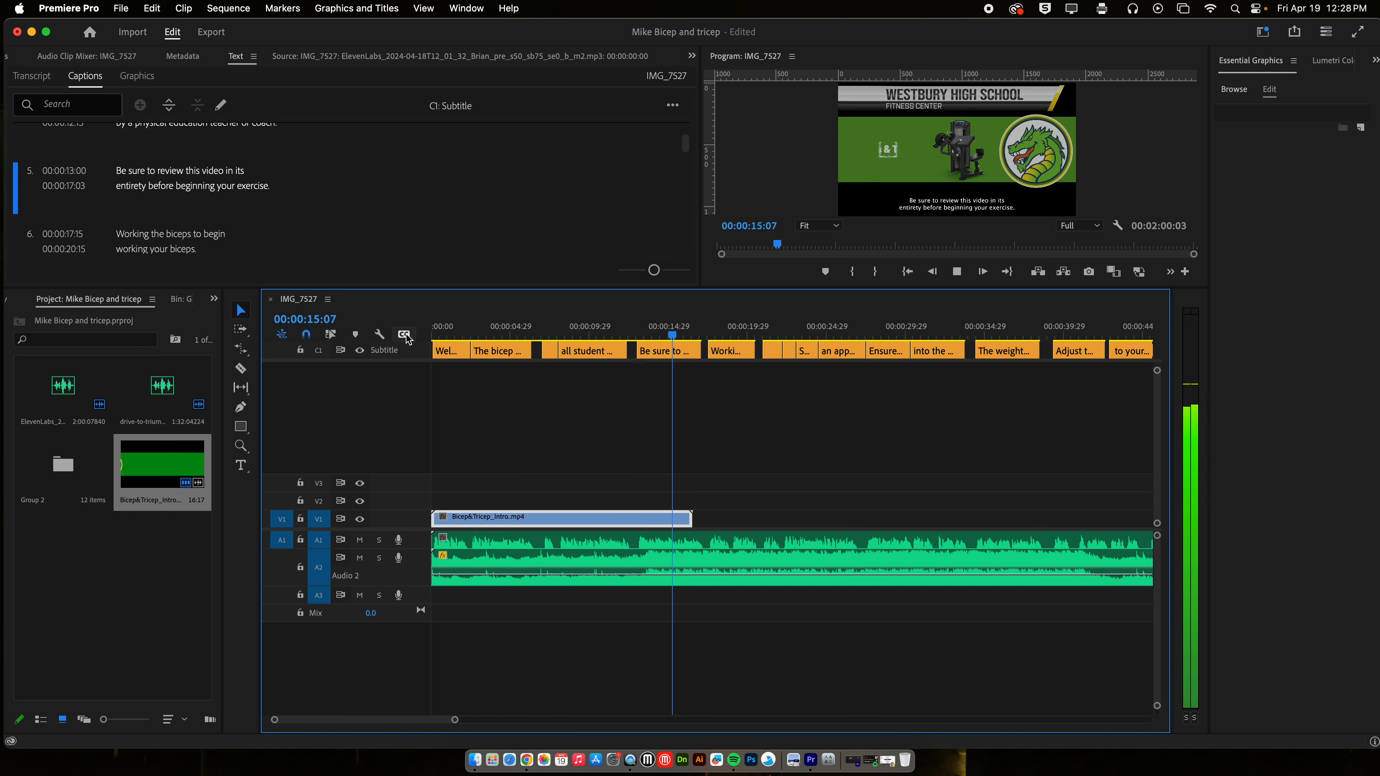
key("space")
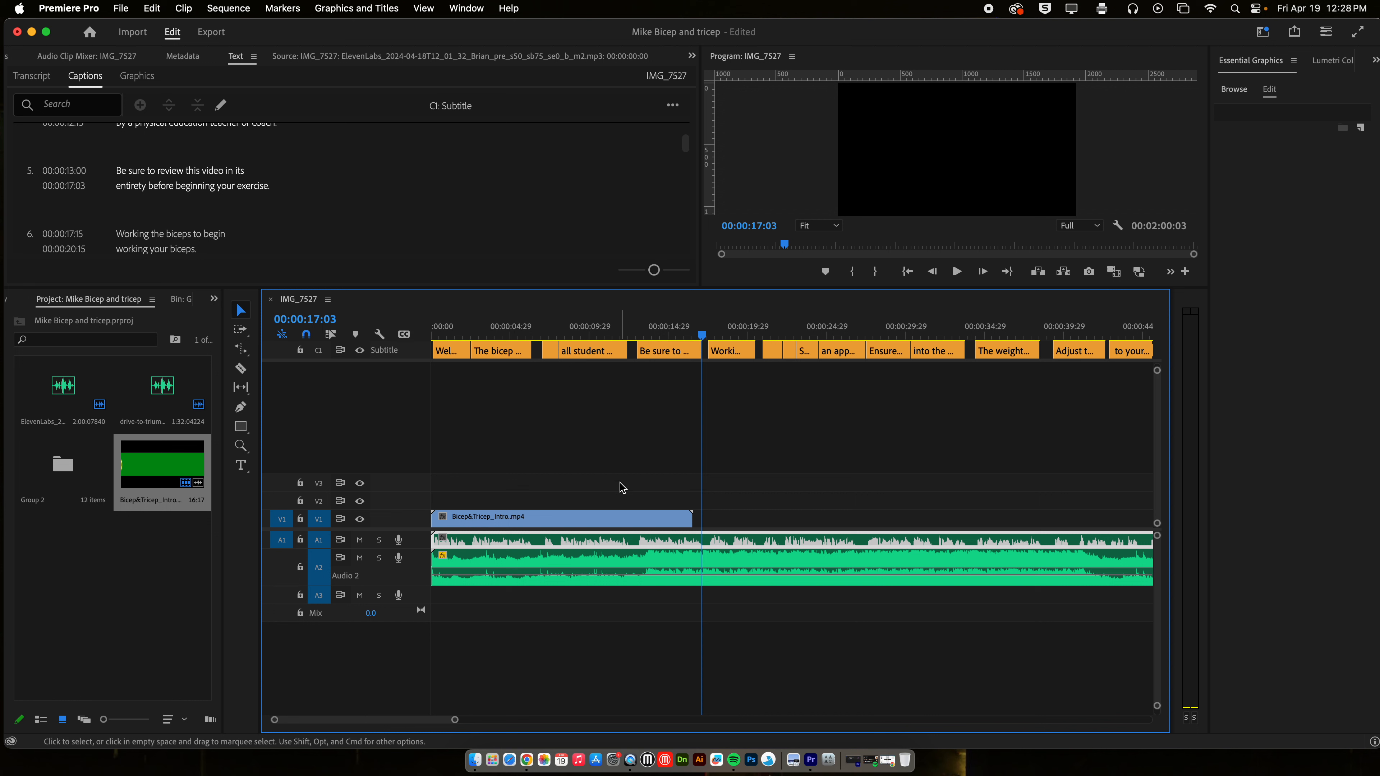
left_click_drag(672, 374, 431, 342)
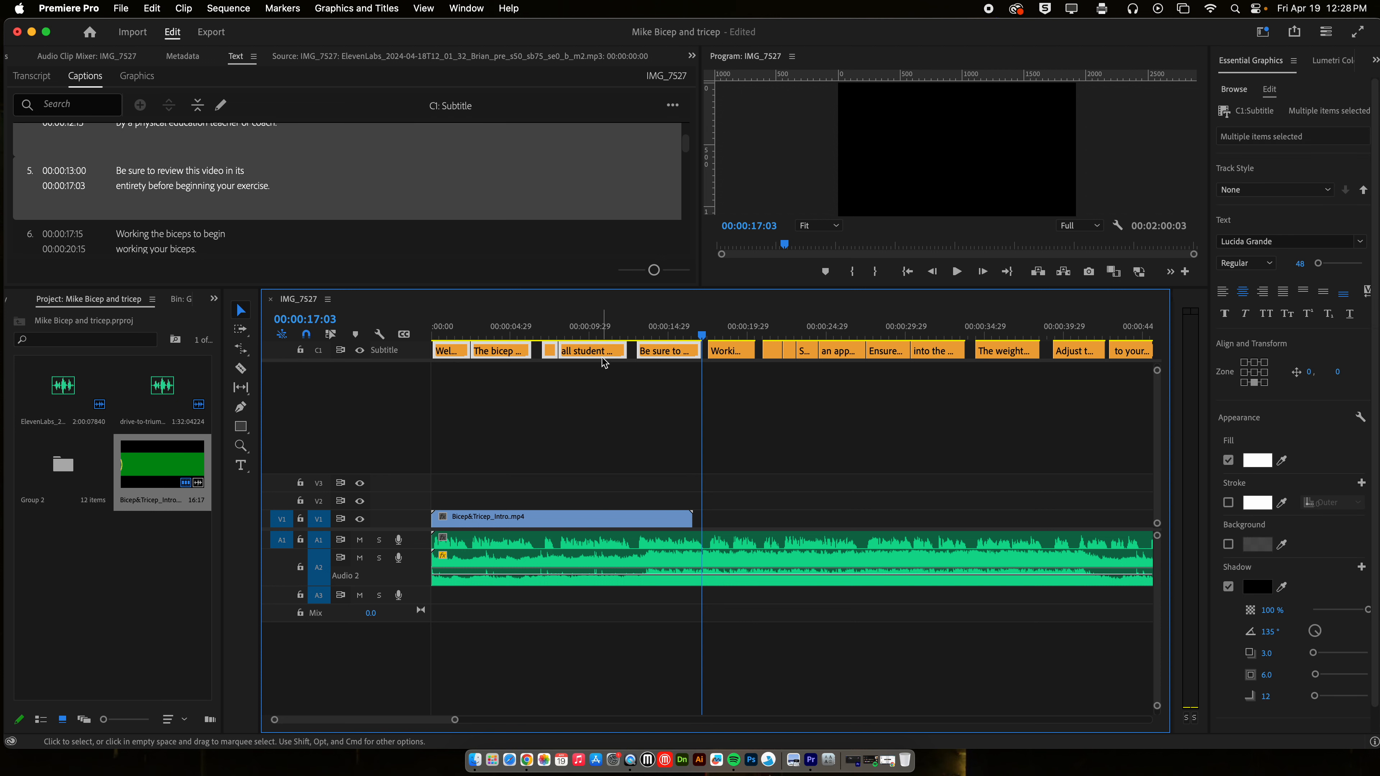
key("Delete")
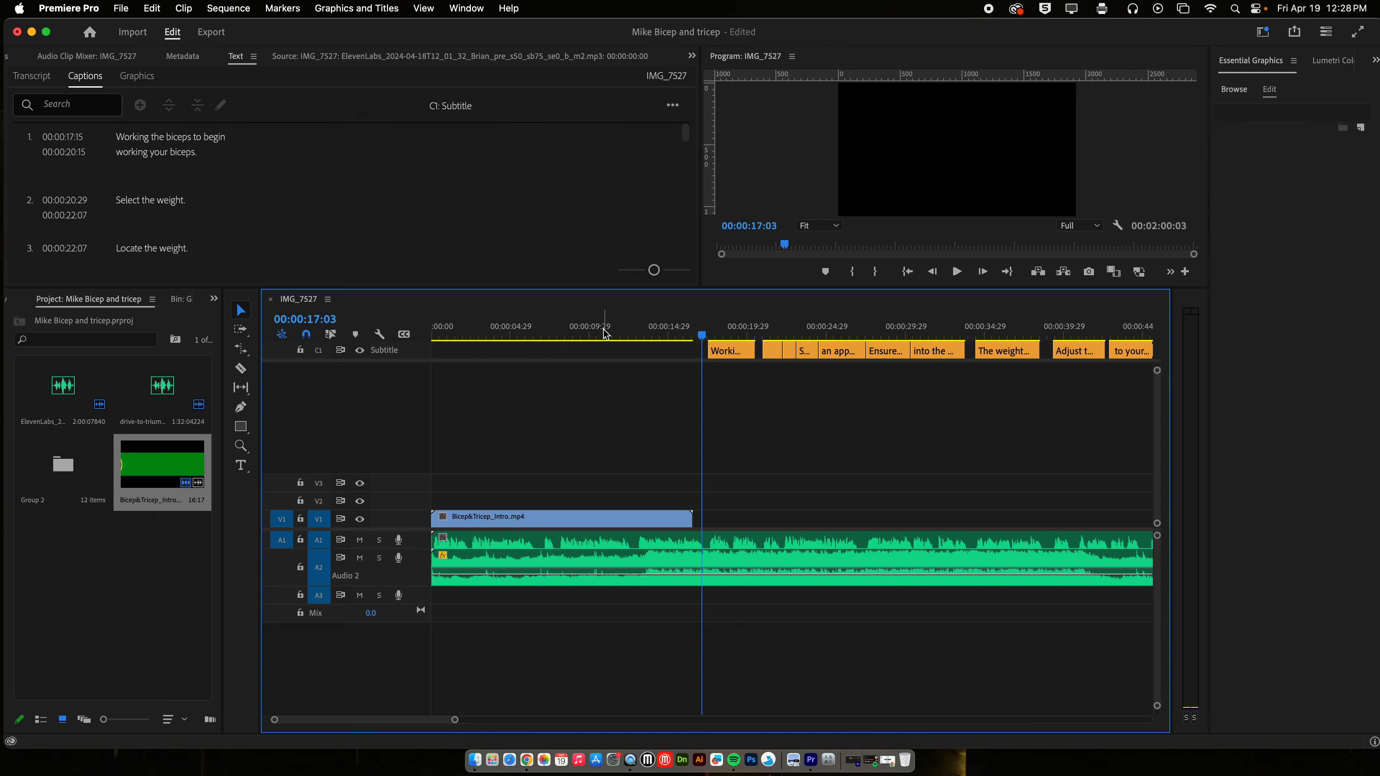
Step: Open the Group 2 bin and use playback to set the playhead at 00:00:22:00 within the "Select the weight." caption
left_click_drag(607, 326, 796, 334)
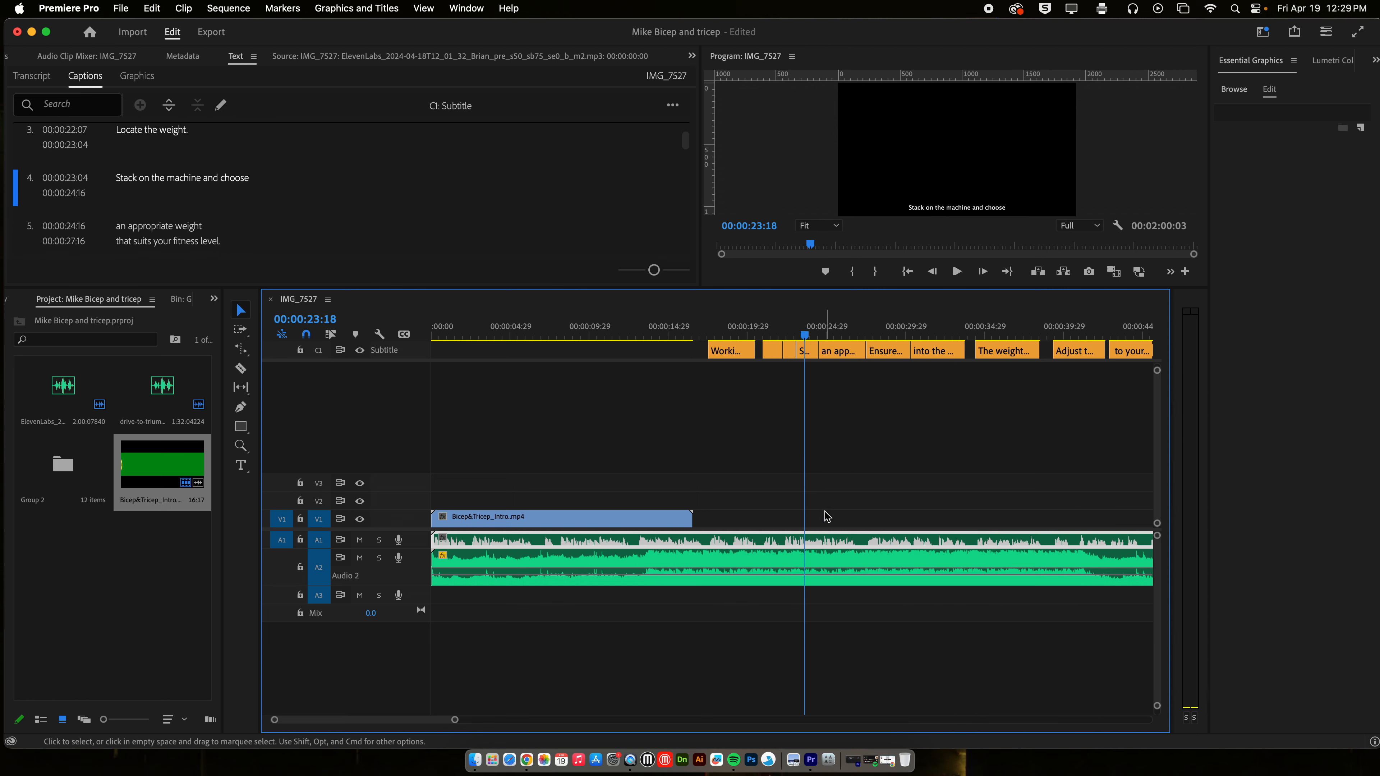
double_click(62, 469)
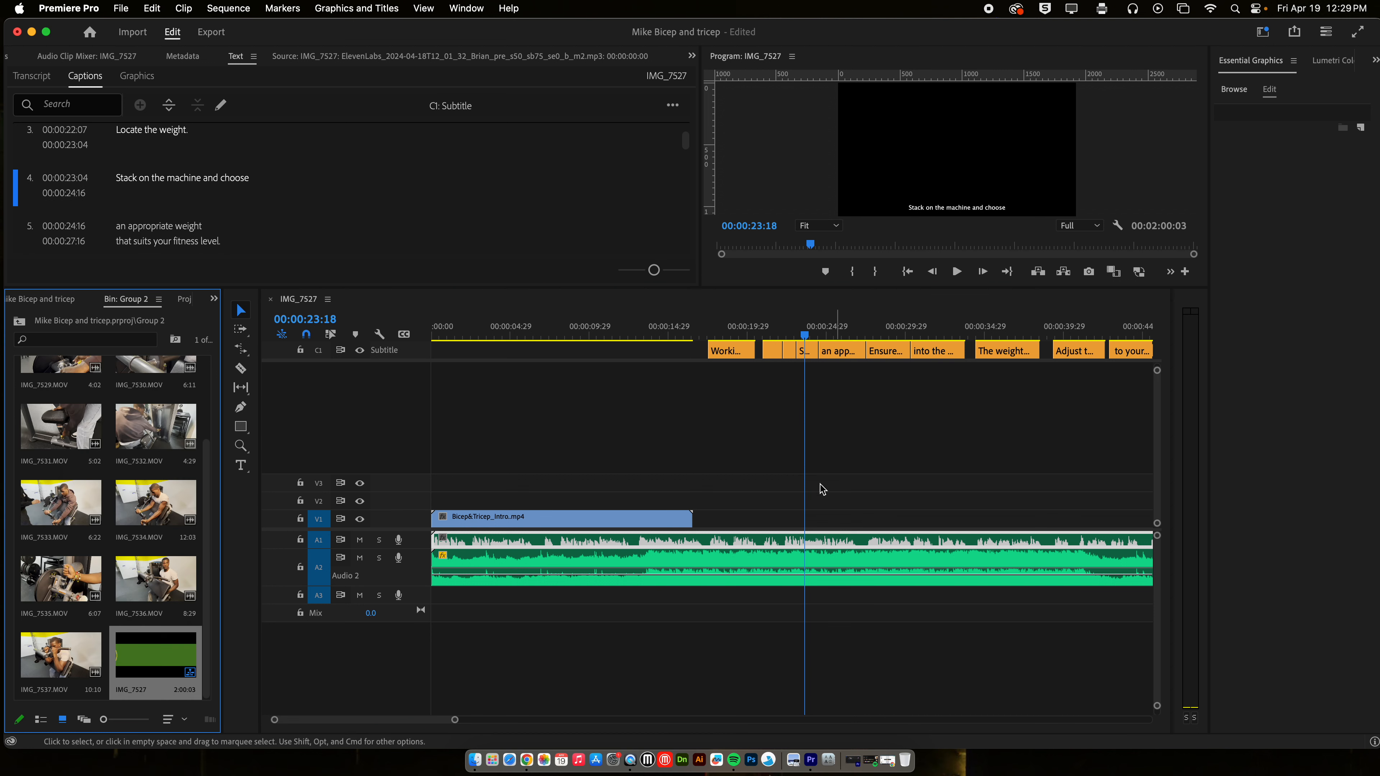
left_click_drag(805, 336, 722, 337)
key("space")
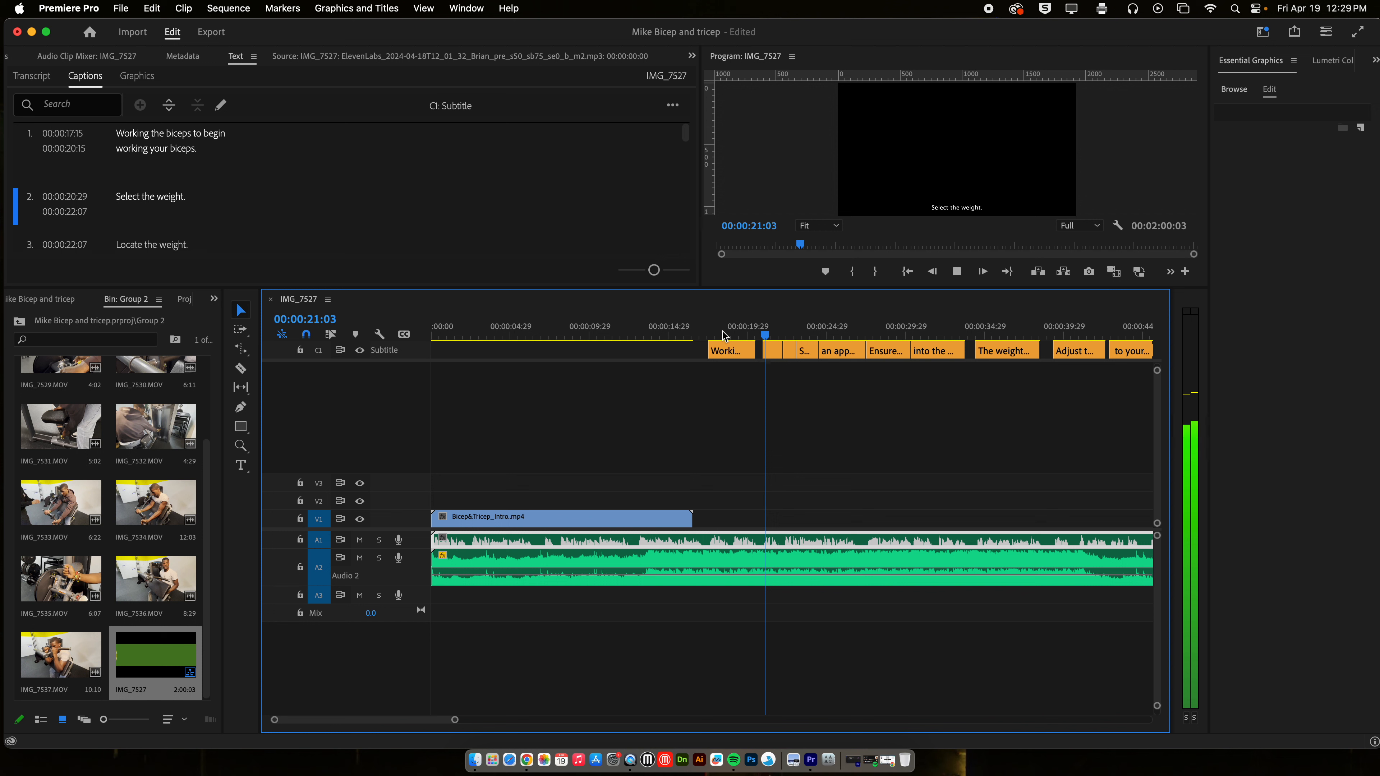
key("space")
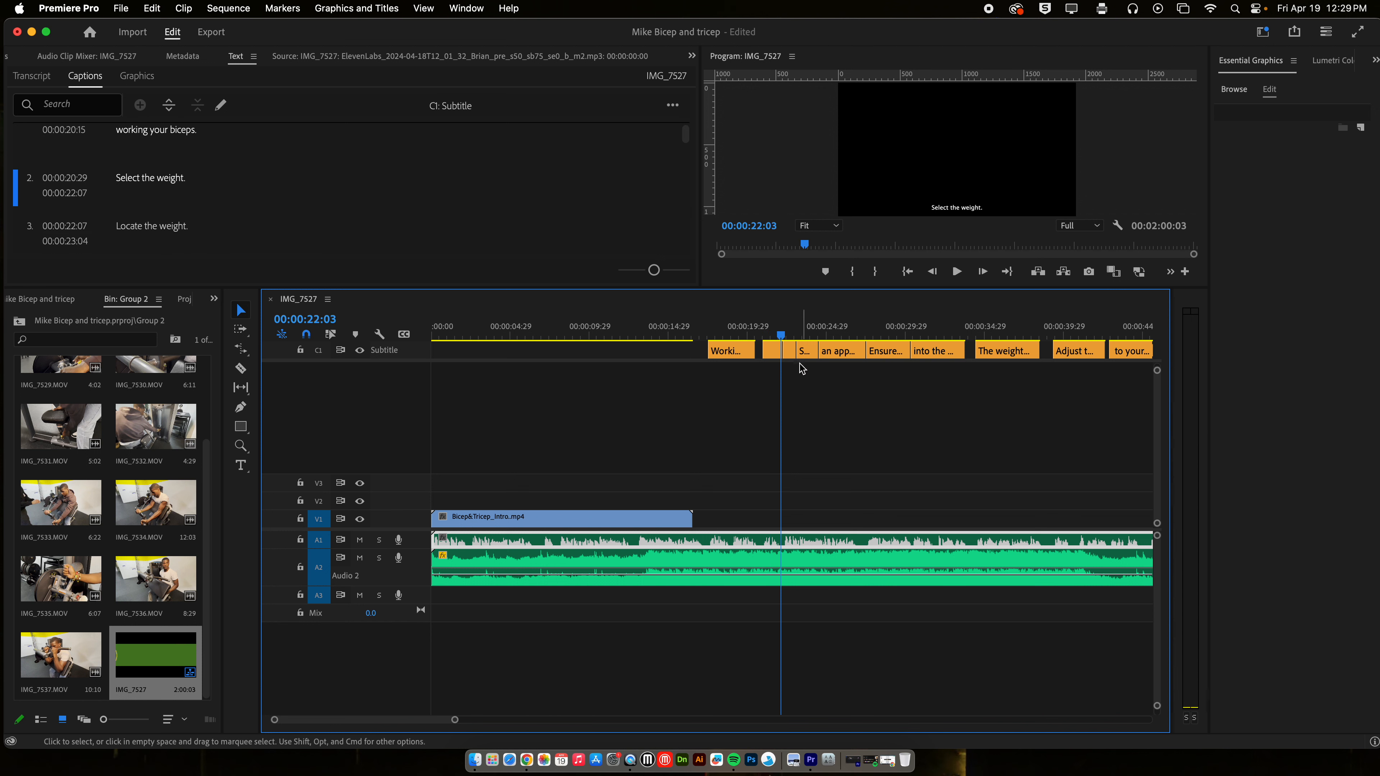
left_click_drag(781, 338, 779, 337)
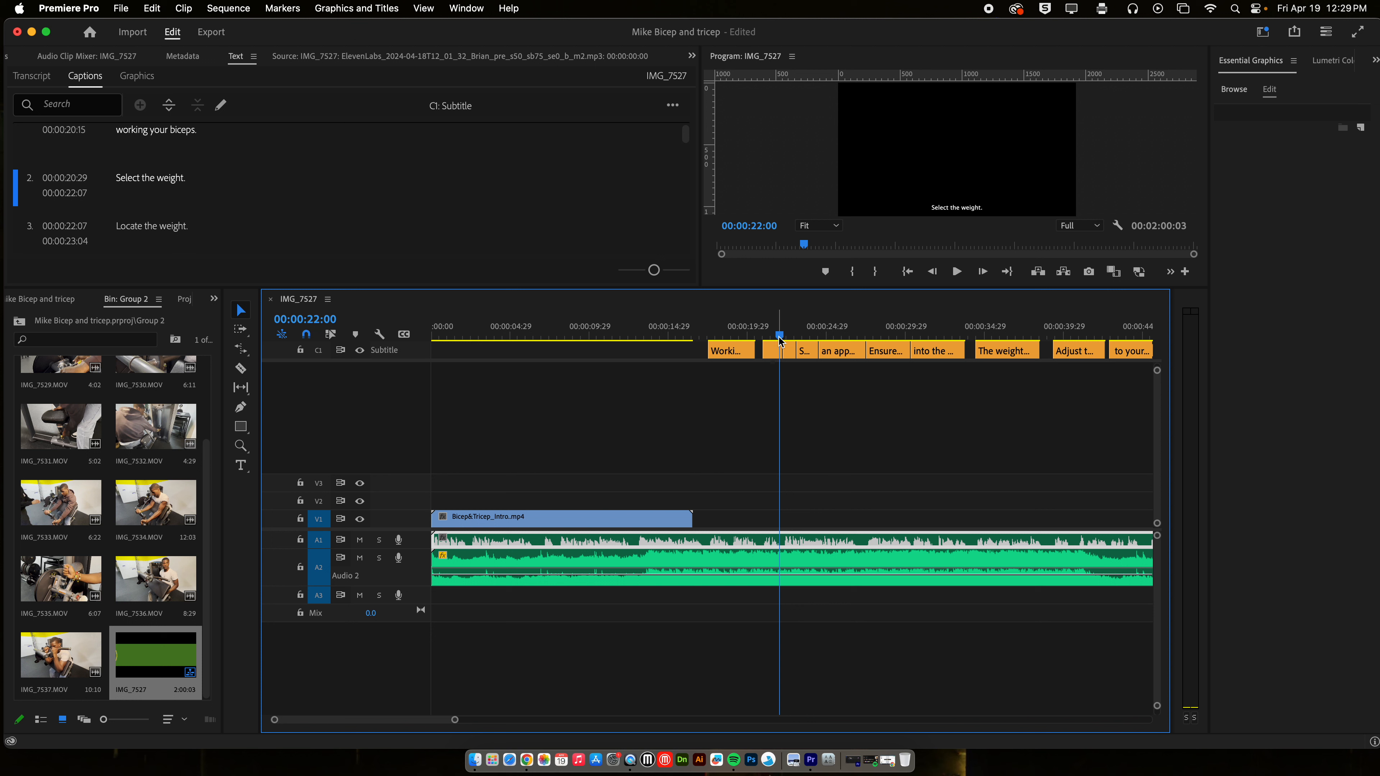
Step: Place IMG_7532.MOV from the Group 2 bin on track V1 at 00:00:22:00 and remove its linked audio
left_click(57, 432)
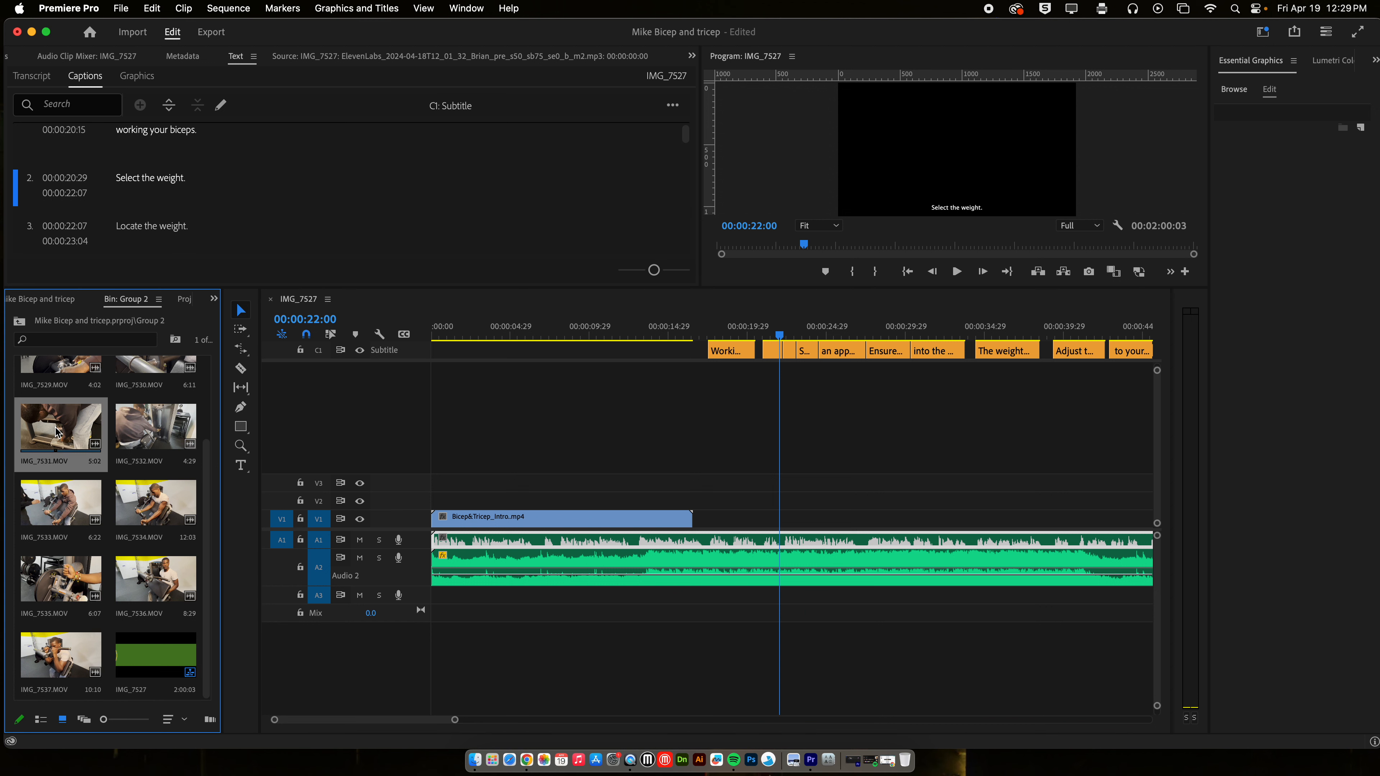
left_click(169, 427)
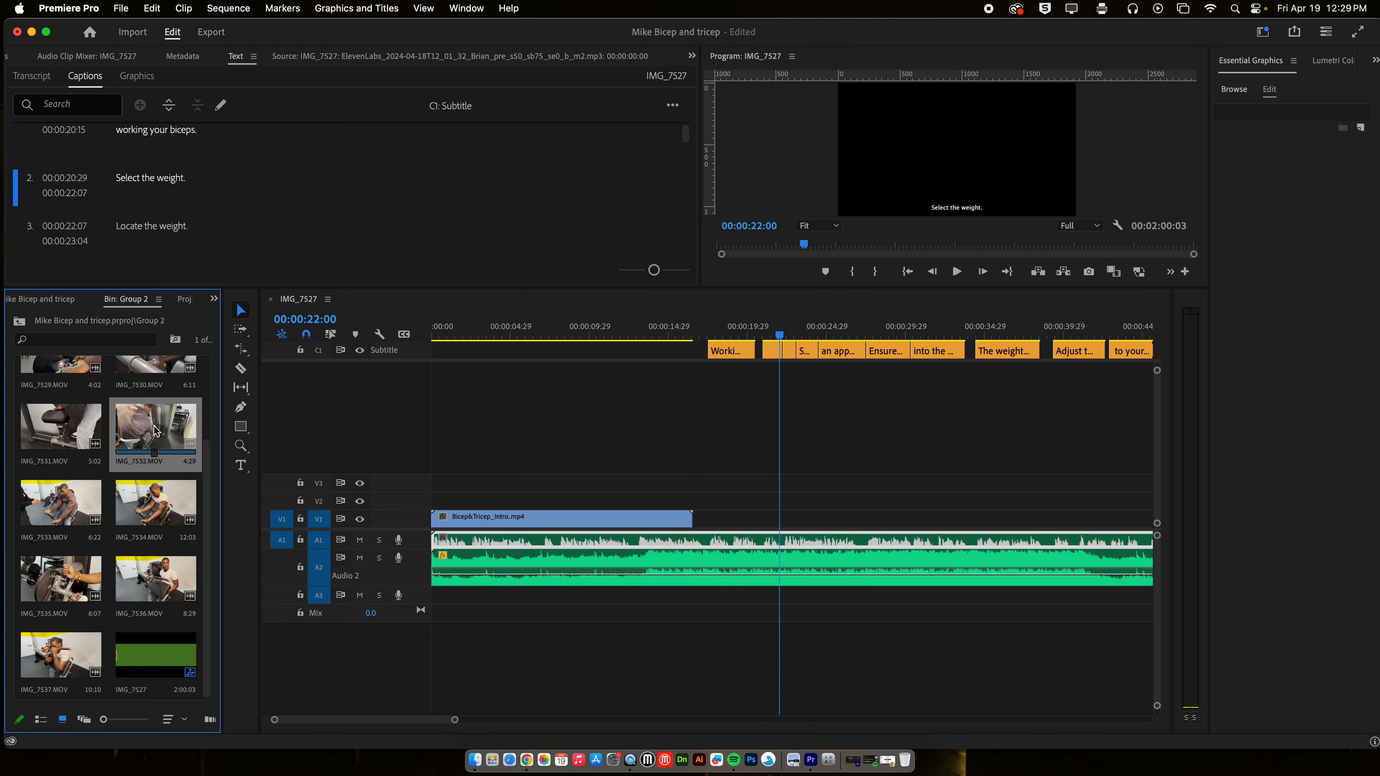
left_click_drag(150, 430, 782, 492)
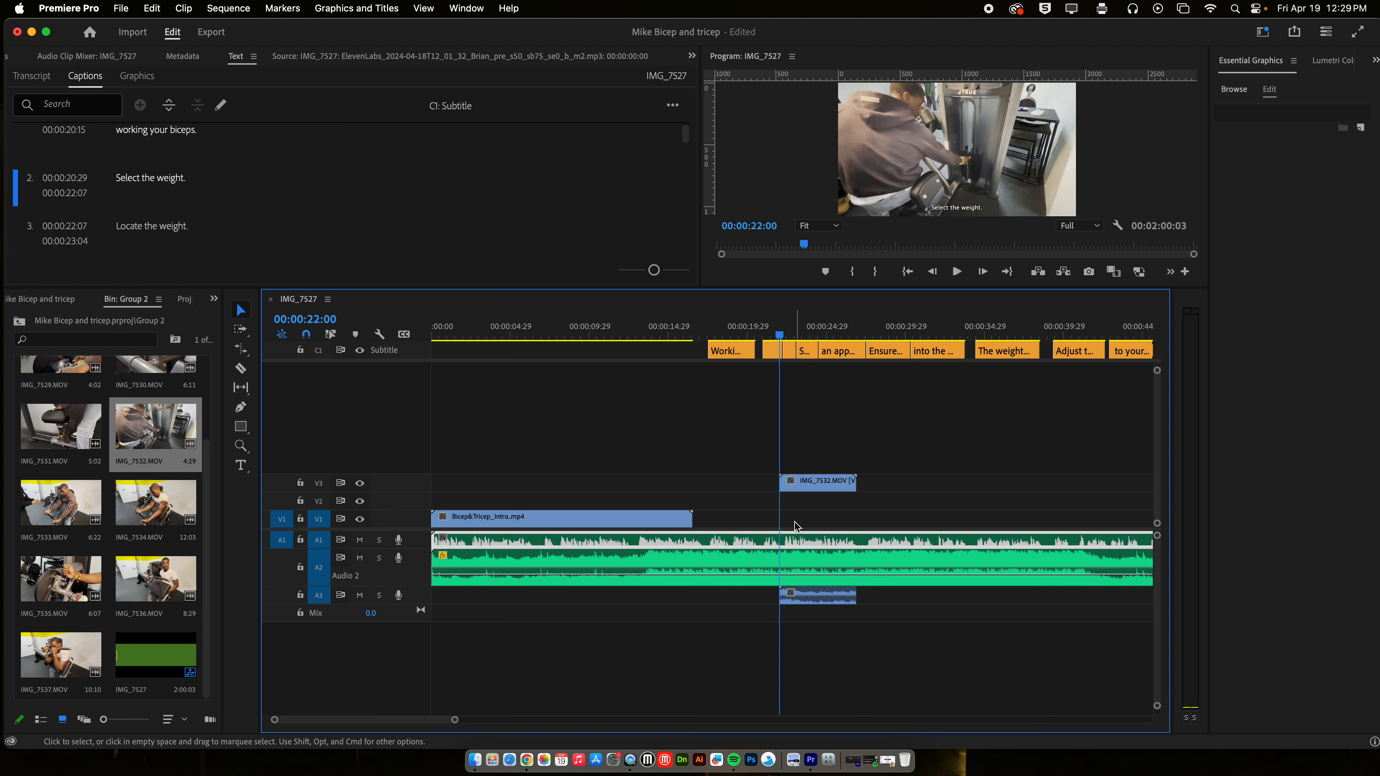
left_click(822, 604)
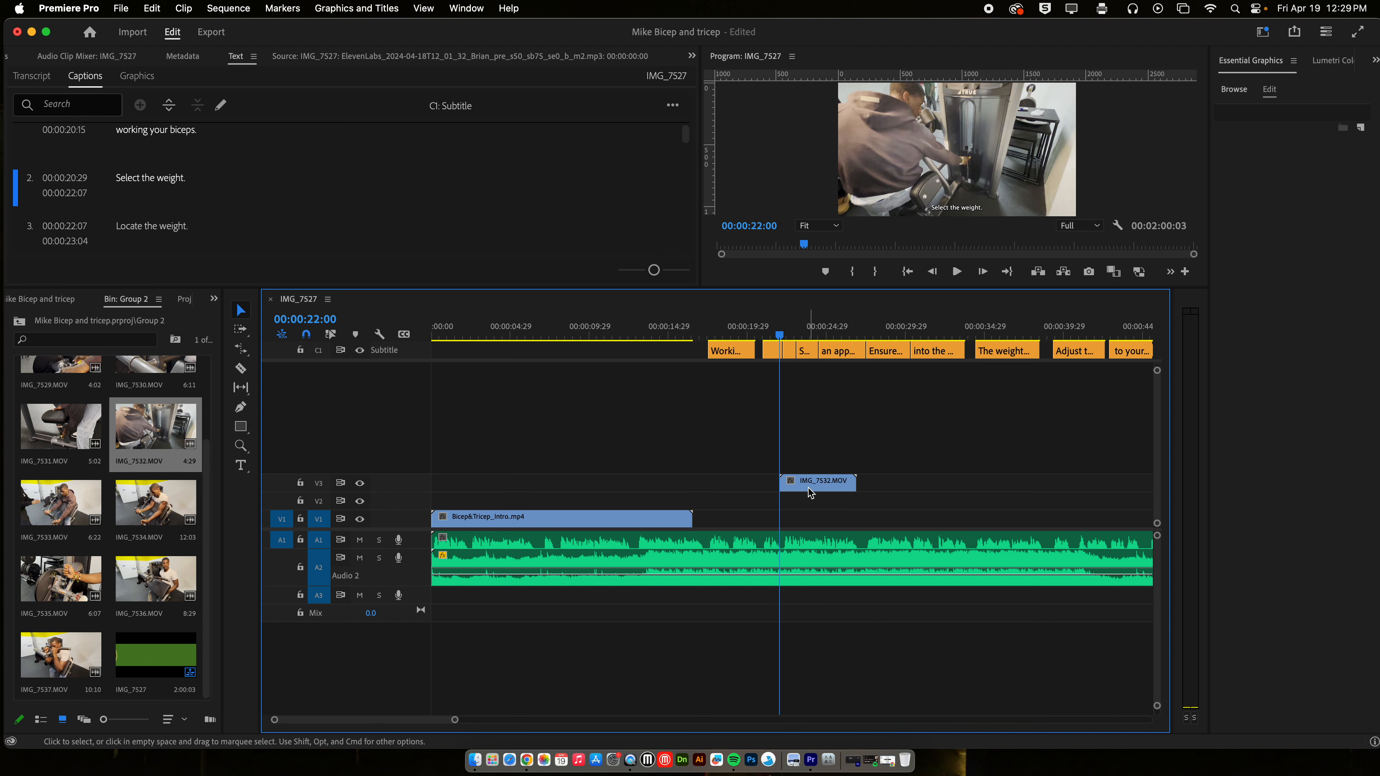
left_click_drag(810, 492, 825, 523)
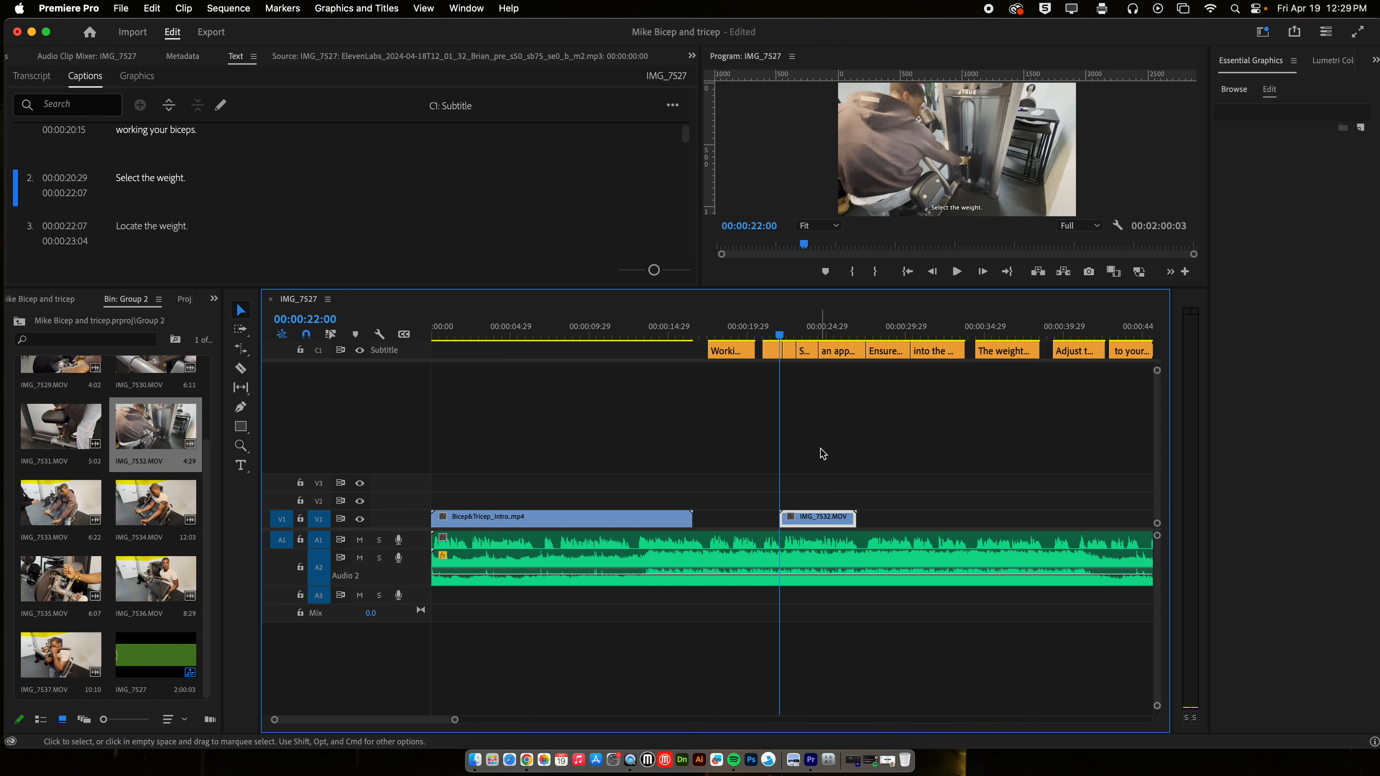
Step: Play through the weight-selection captions and move IMG_7532.MOV on V1 to start at 00:00:20:29 with the "Select the weight." caption
key("space")
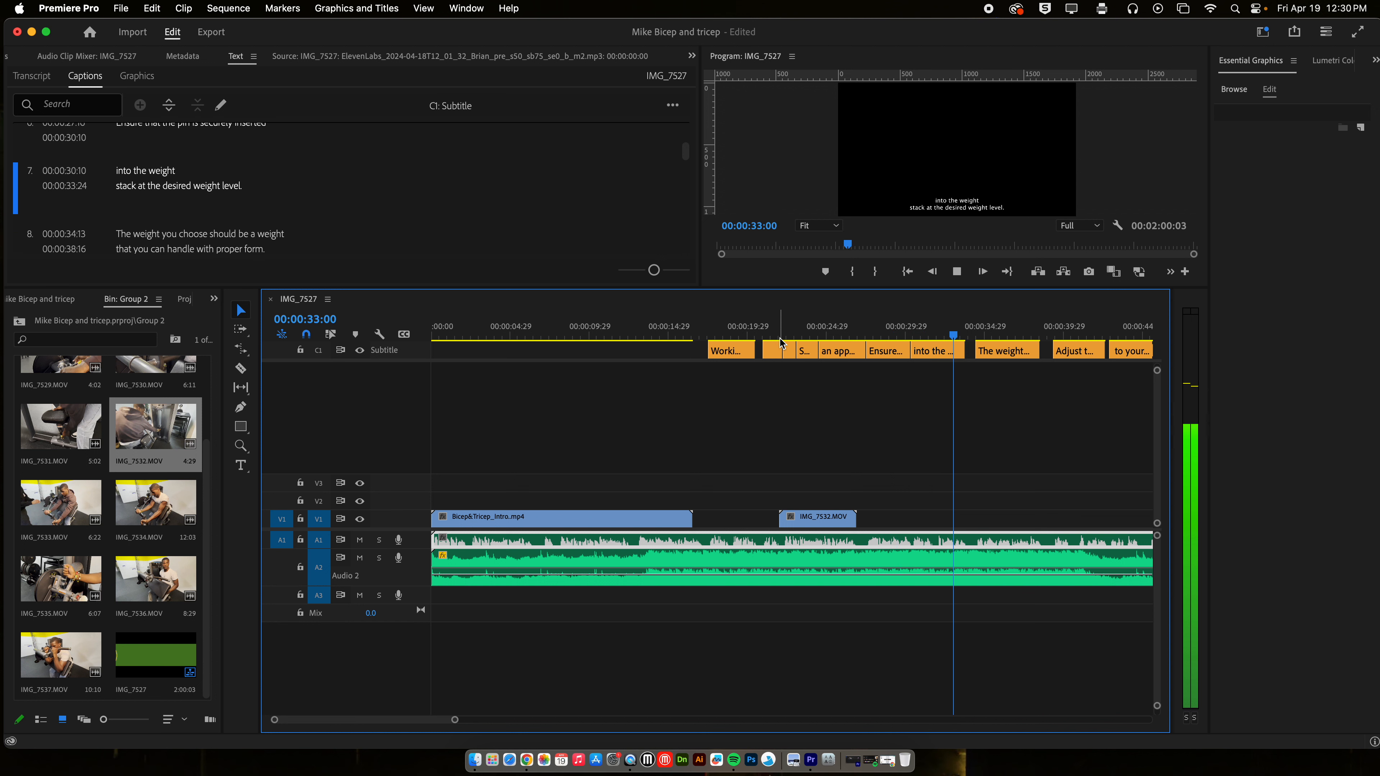
key("space")
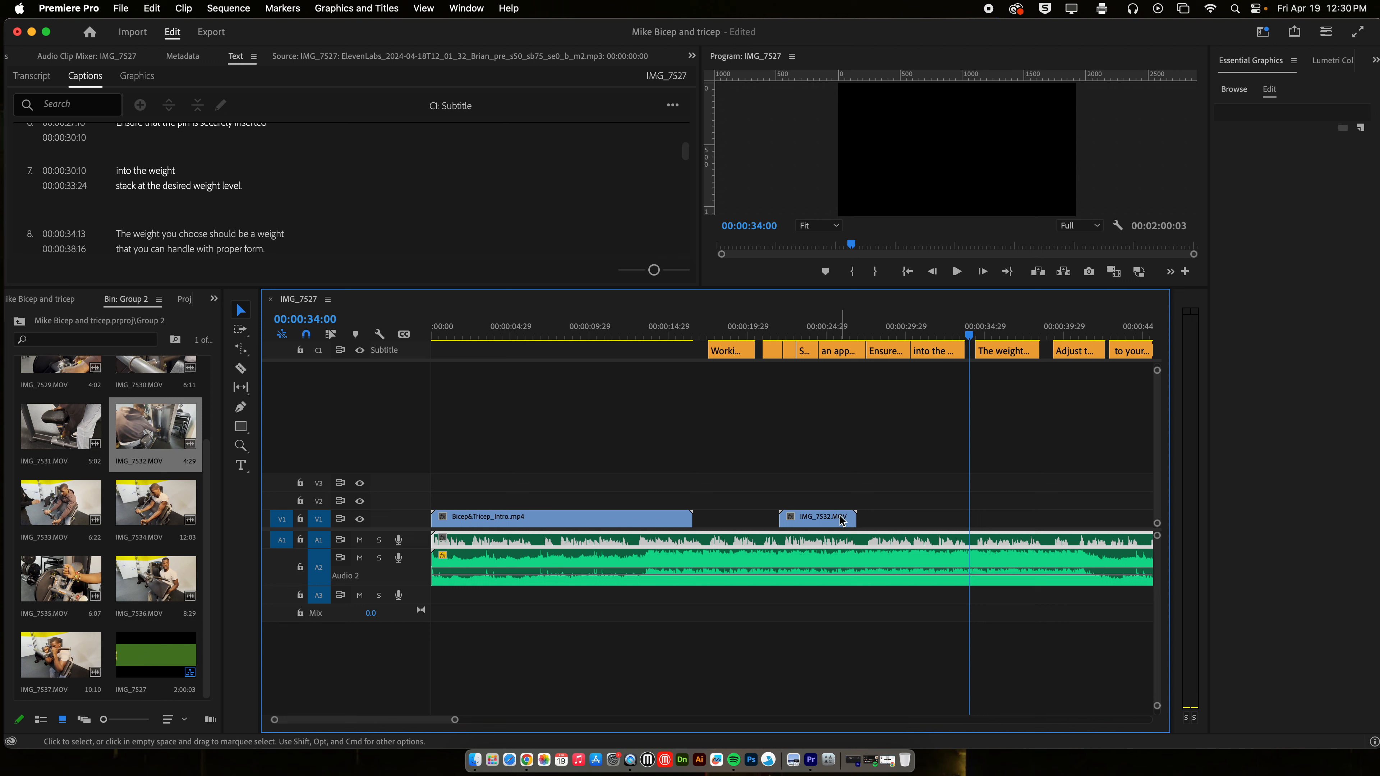
left_click(760, 333)
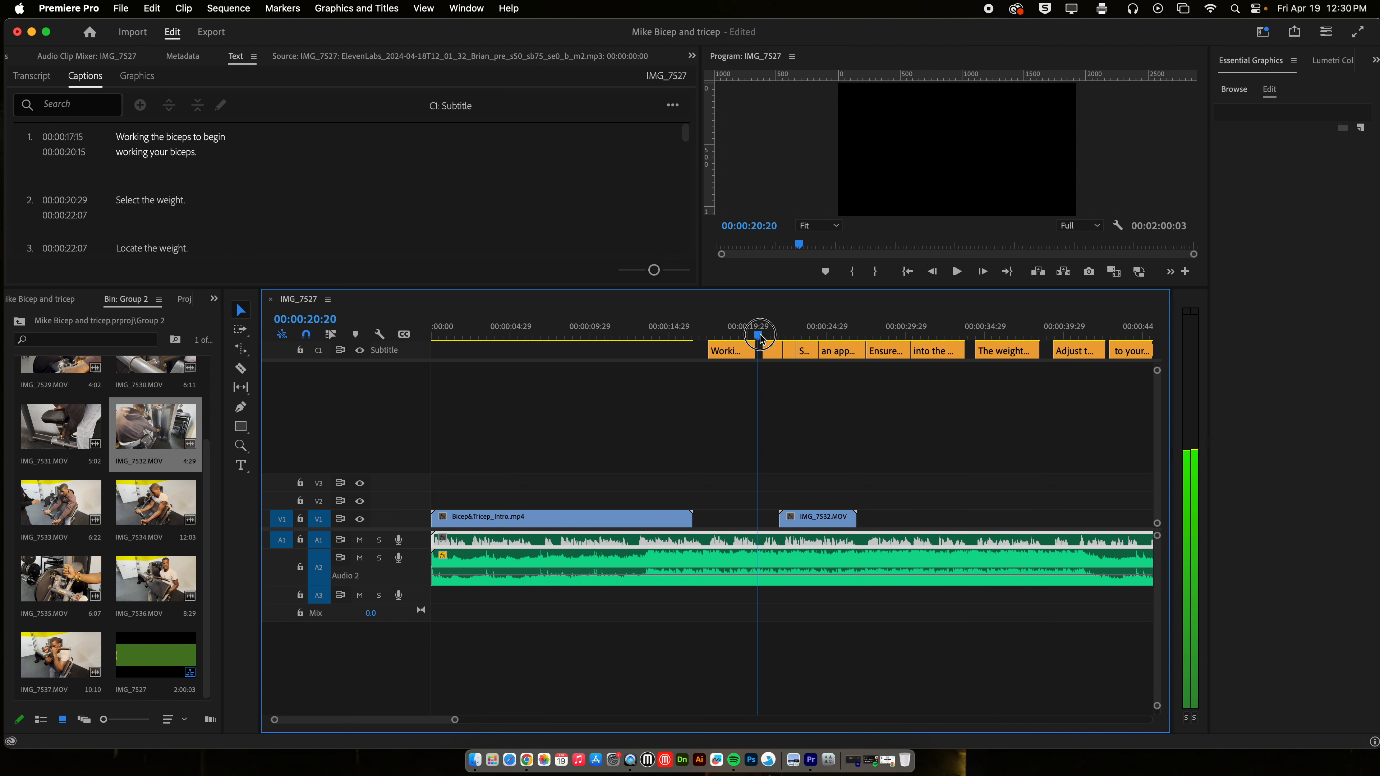
key("space")
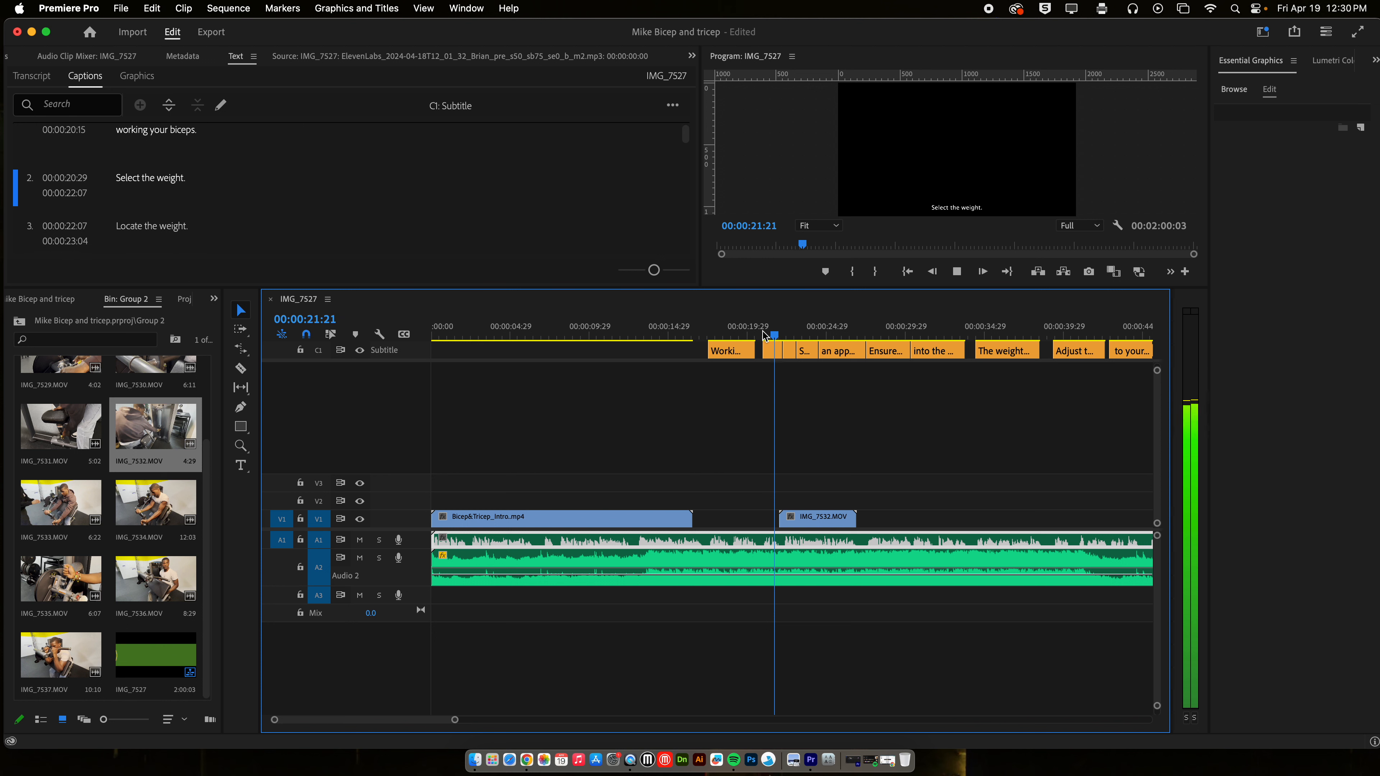
key("space")
left_click_drag(778, 341, 764, 335)
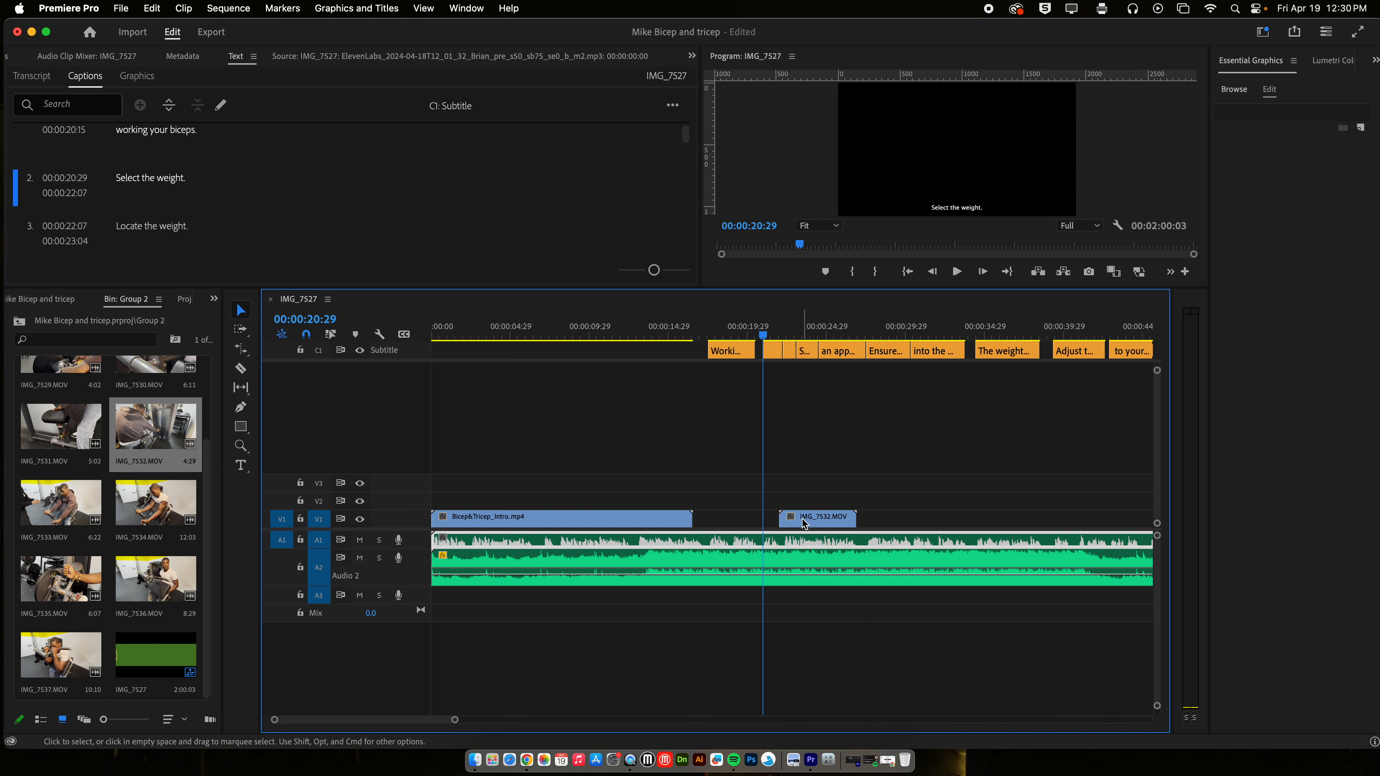
left_click_drag(807, 519, 791, 520)
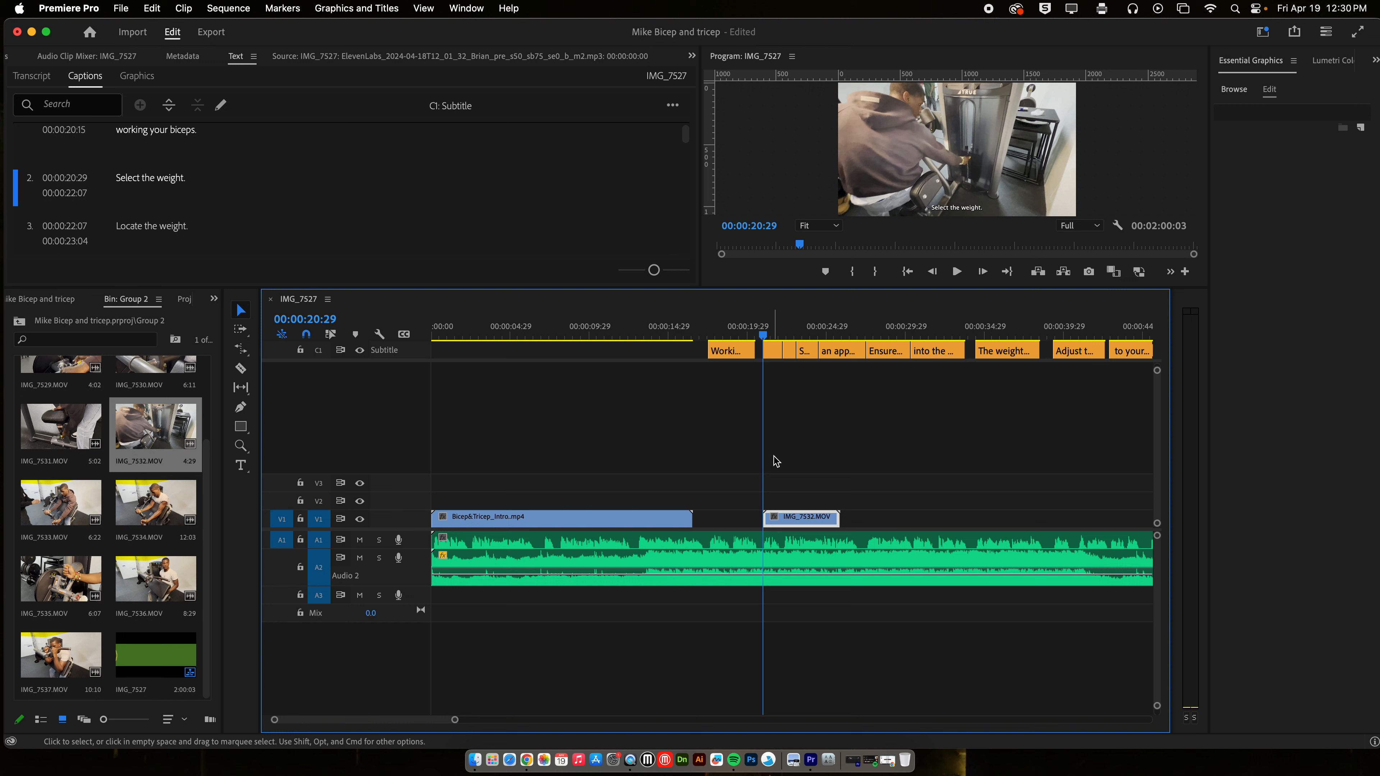
Step: Try slowing IMG_7532.MOV with the Rate Stretch Tool so that it ends at 00:00:33:22
left_click_drag(826, 333, 968, 330)
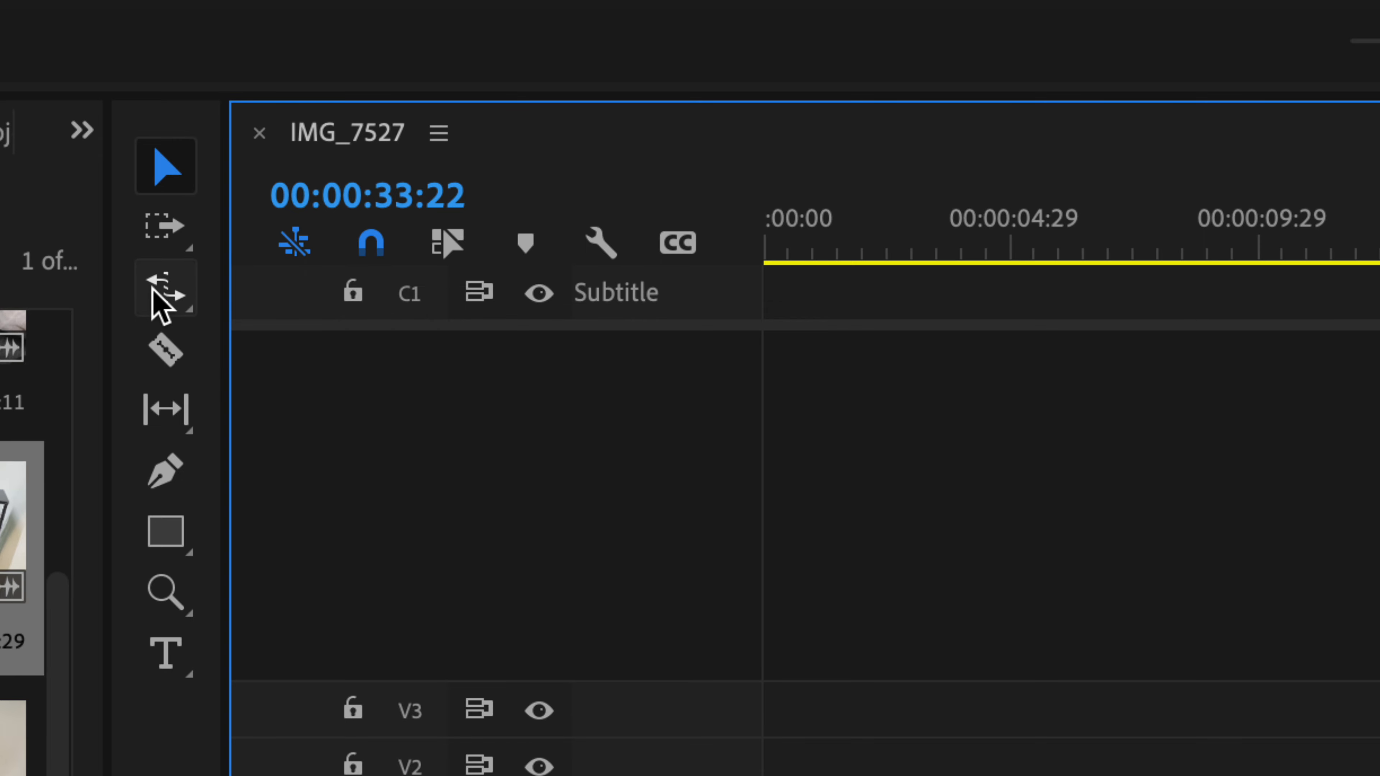
left_click(152, 294)
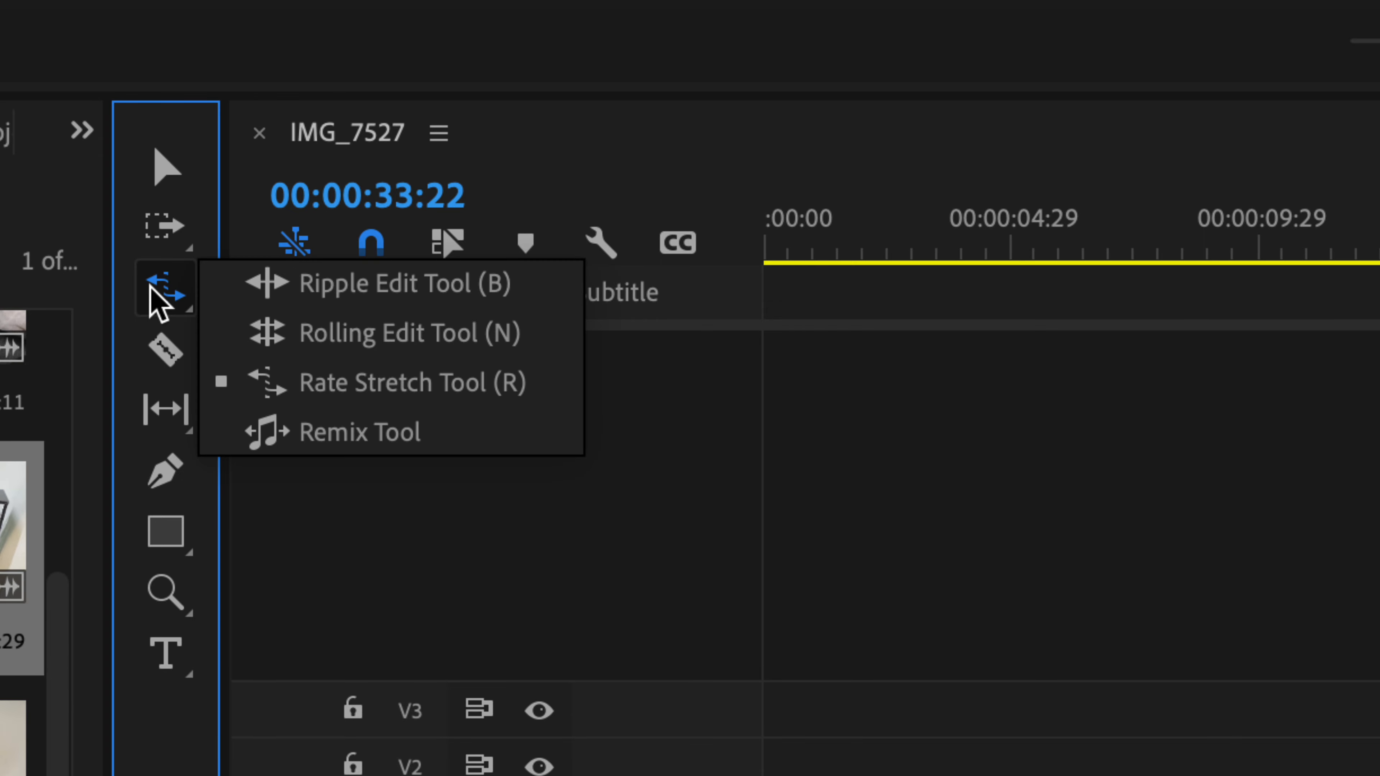
left_click(348, 386)
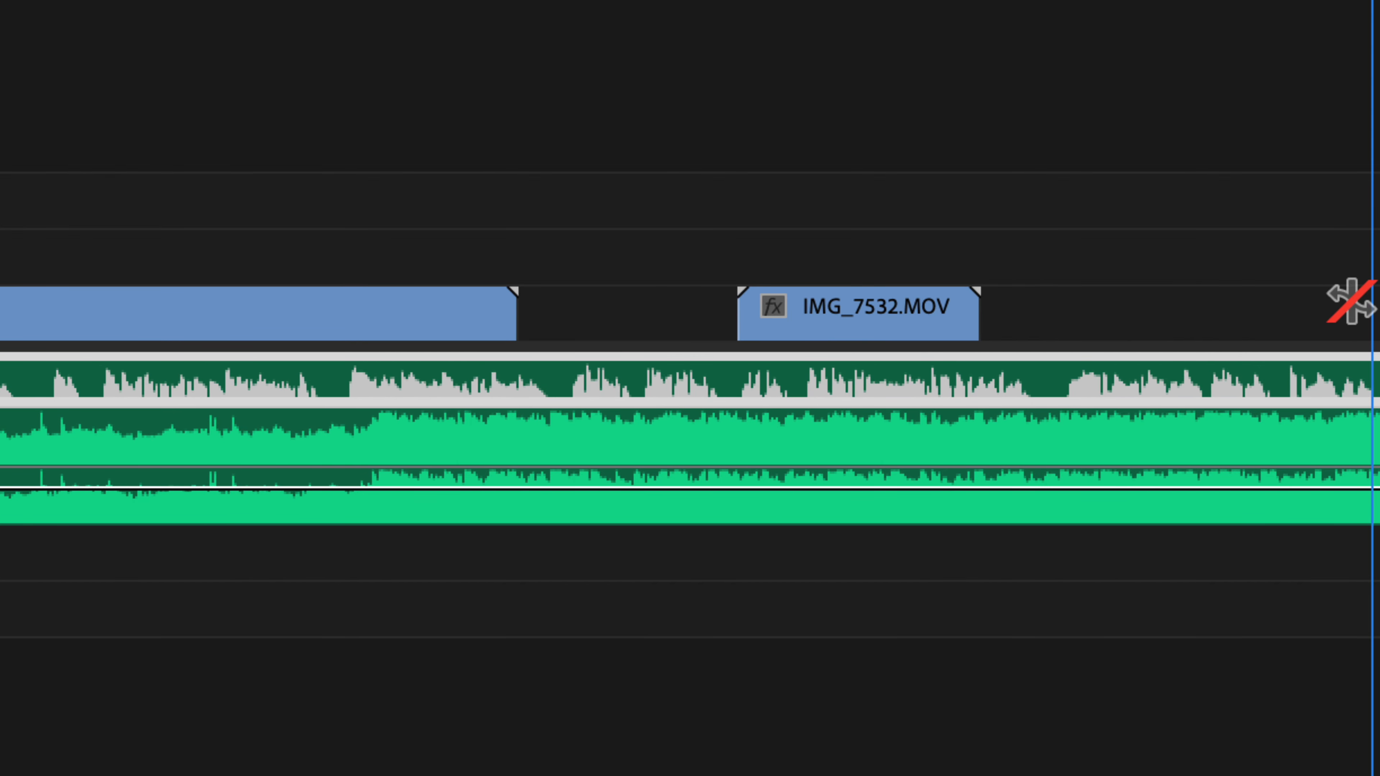
scroll(1374, 302, "right", 1)
left_click_drag(844, 310, 1228, 313)
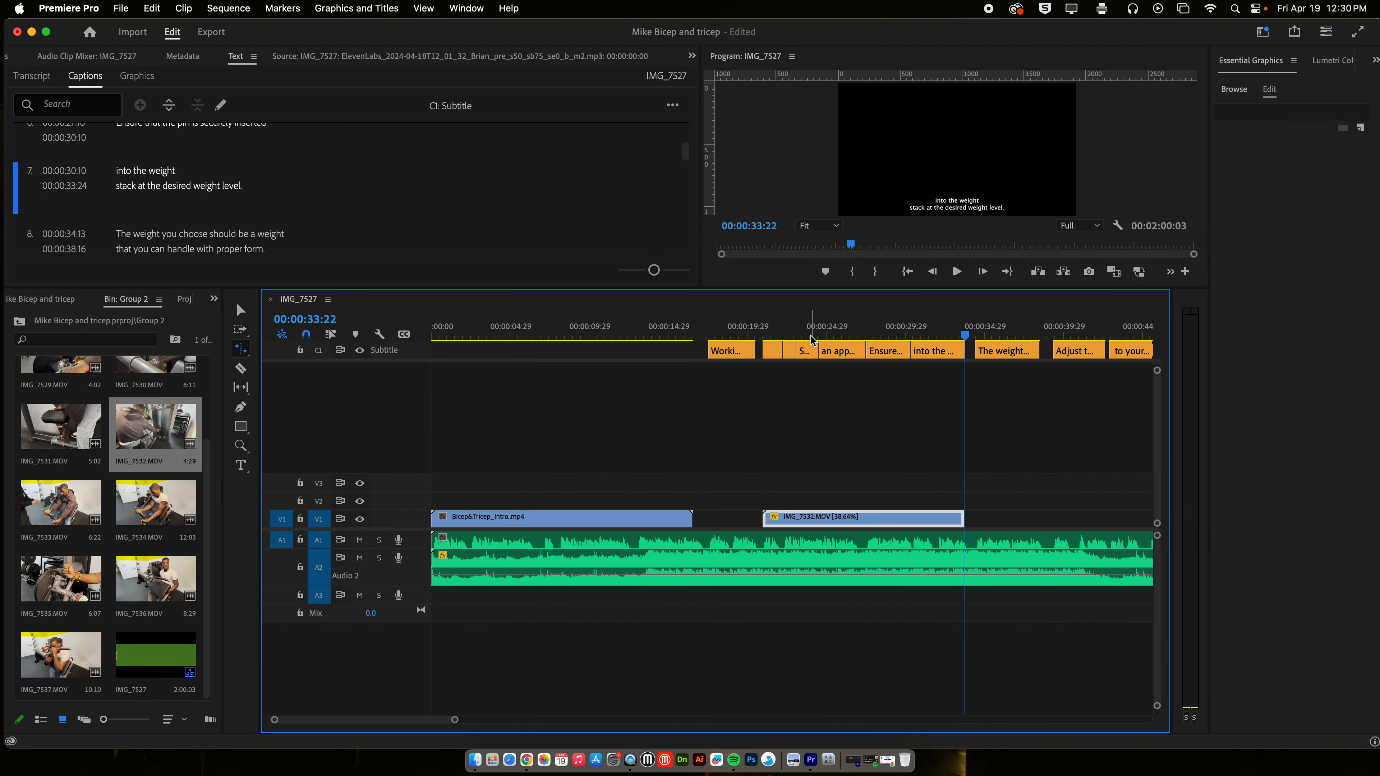
Step: Play the stretched IMG_7532.MOV from just before its start, undo the rate stretch and return to the Selection tool
left_click(786, 334)
left_click_drag(785, 333, 754, 333)
key("space")
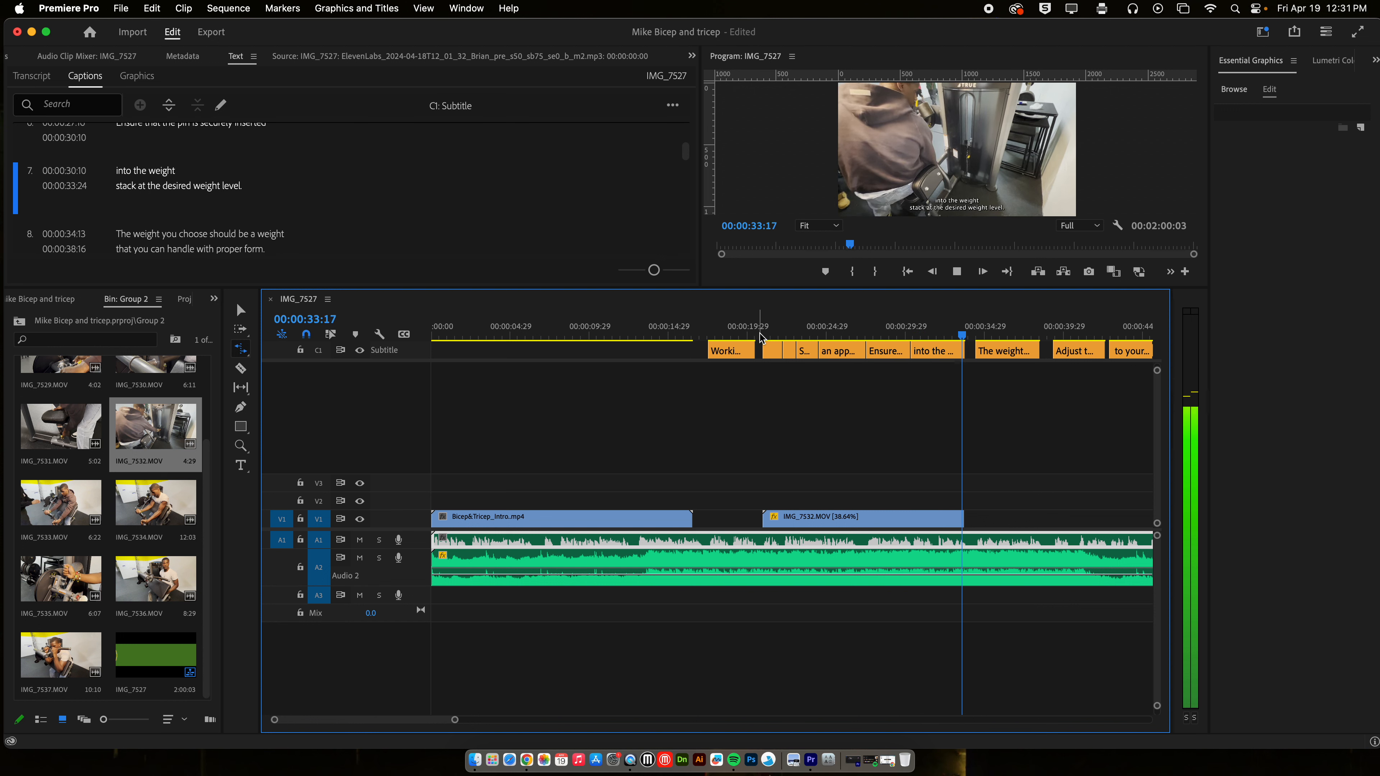
key("space")
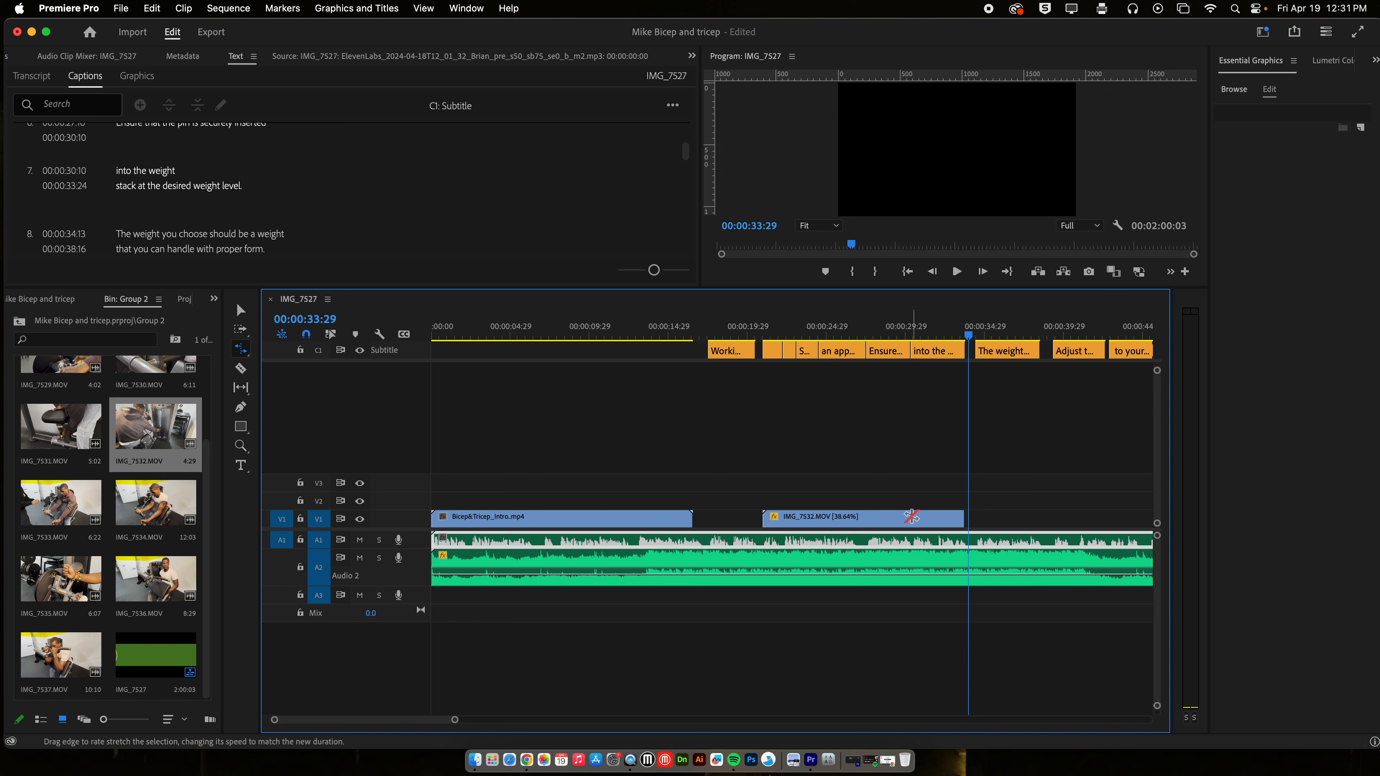
key("super+z")
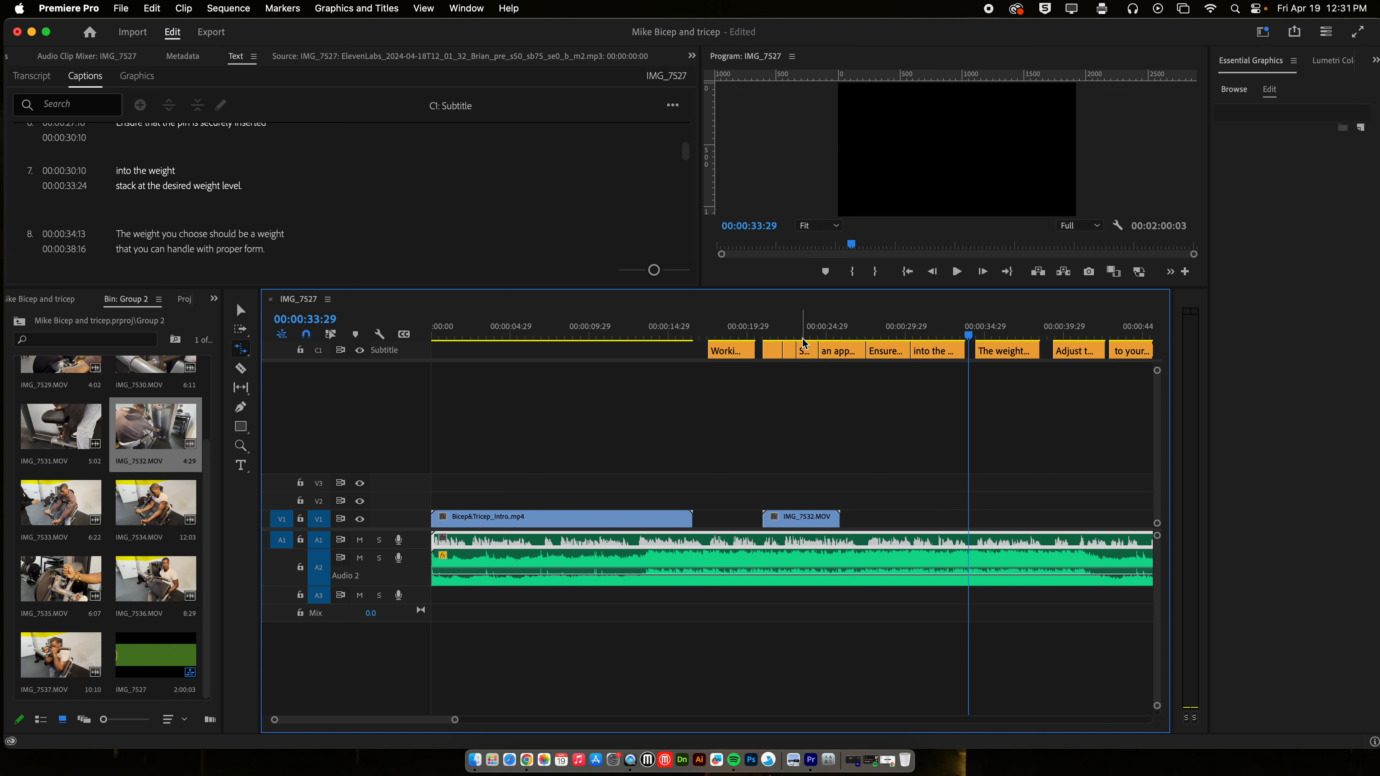
left_click(243, 310)
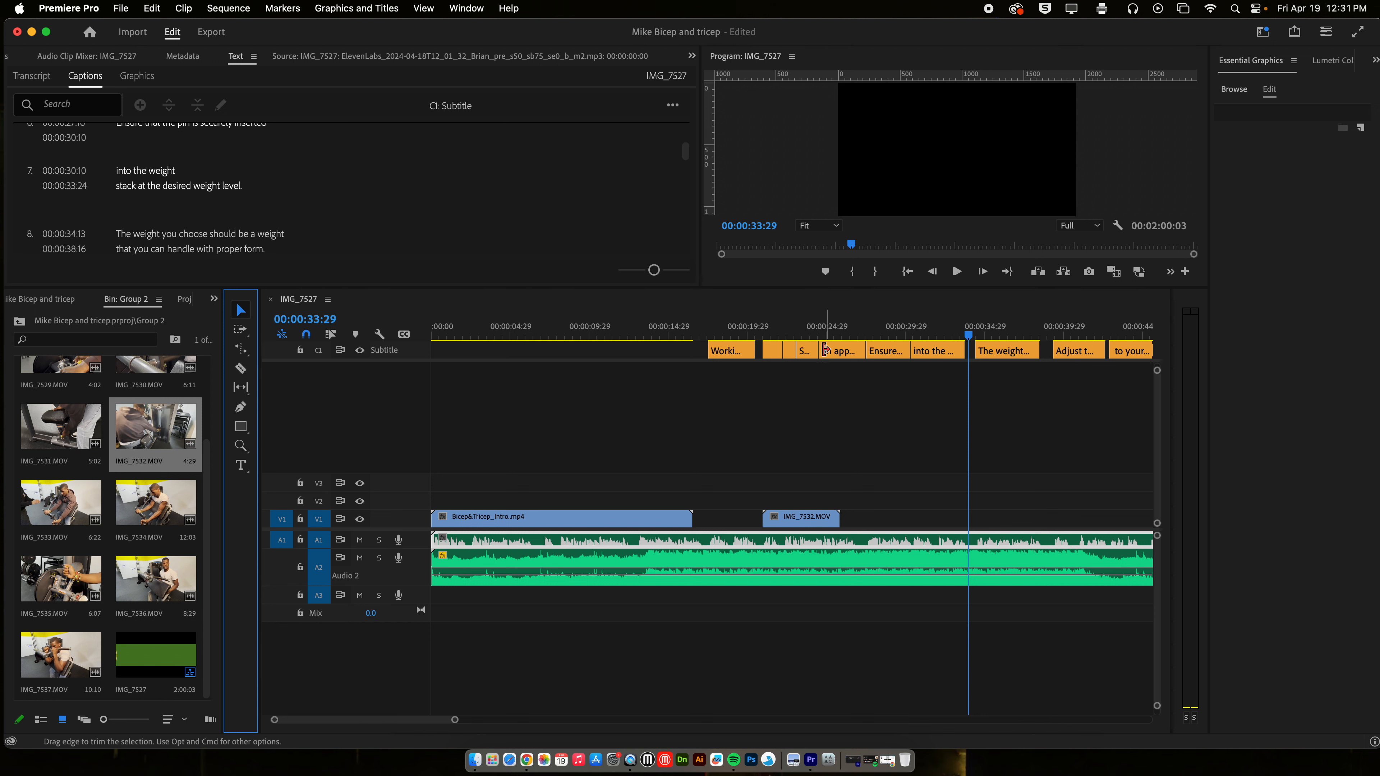
Step: Zoom IMG_7532.MOV in on the weight stack by setting its Scale to 251 and Position to 978, 403
left_click(797, 335)
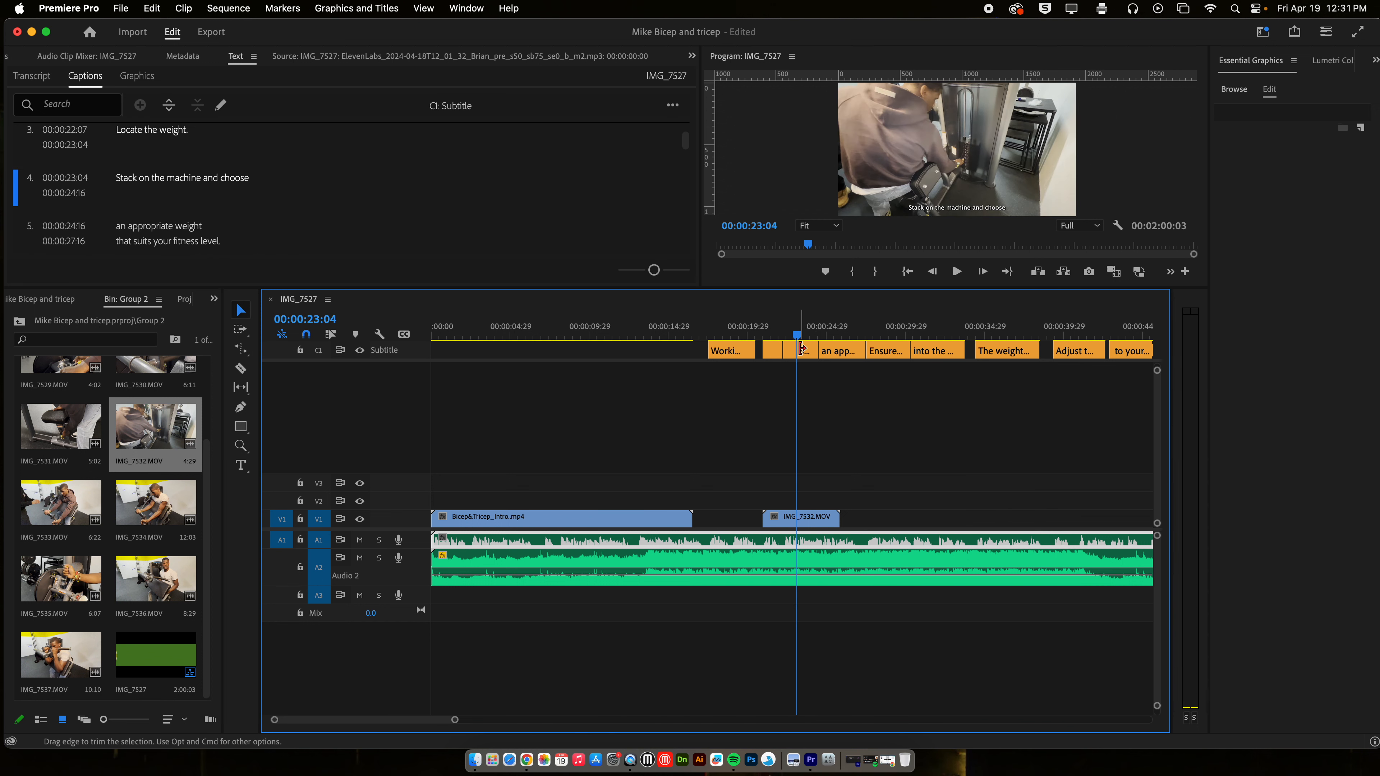
left_click(810, 521)
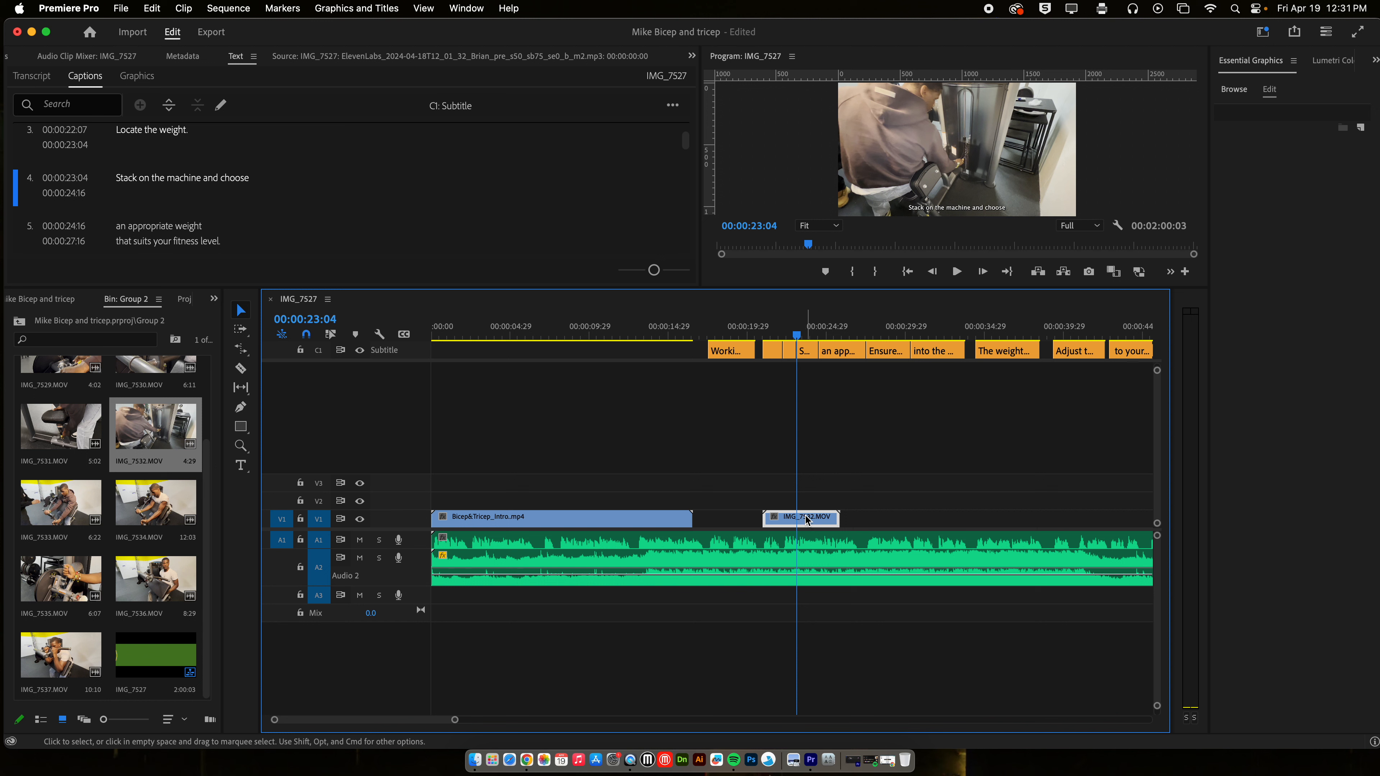
left_click(692, 55)
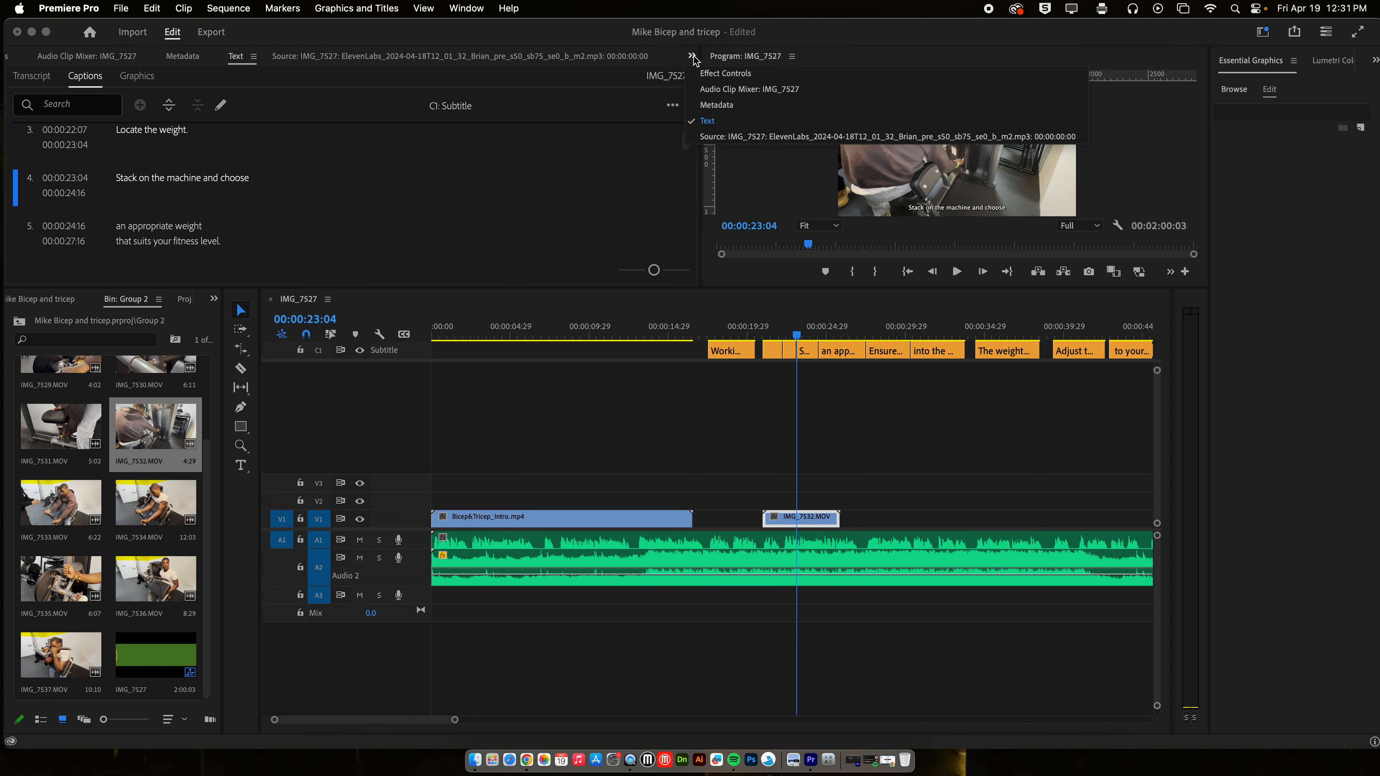
left_click(718, 74)
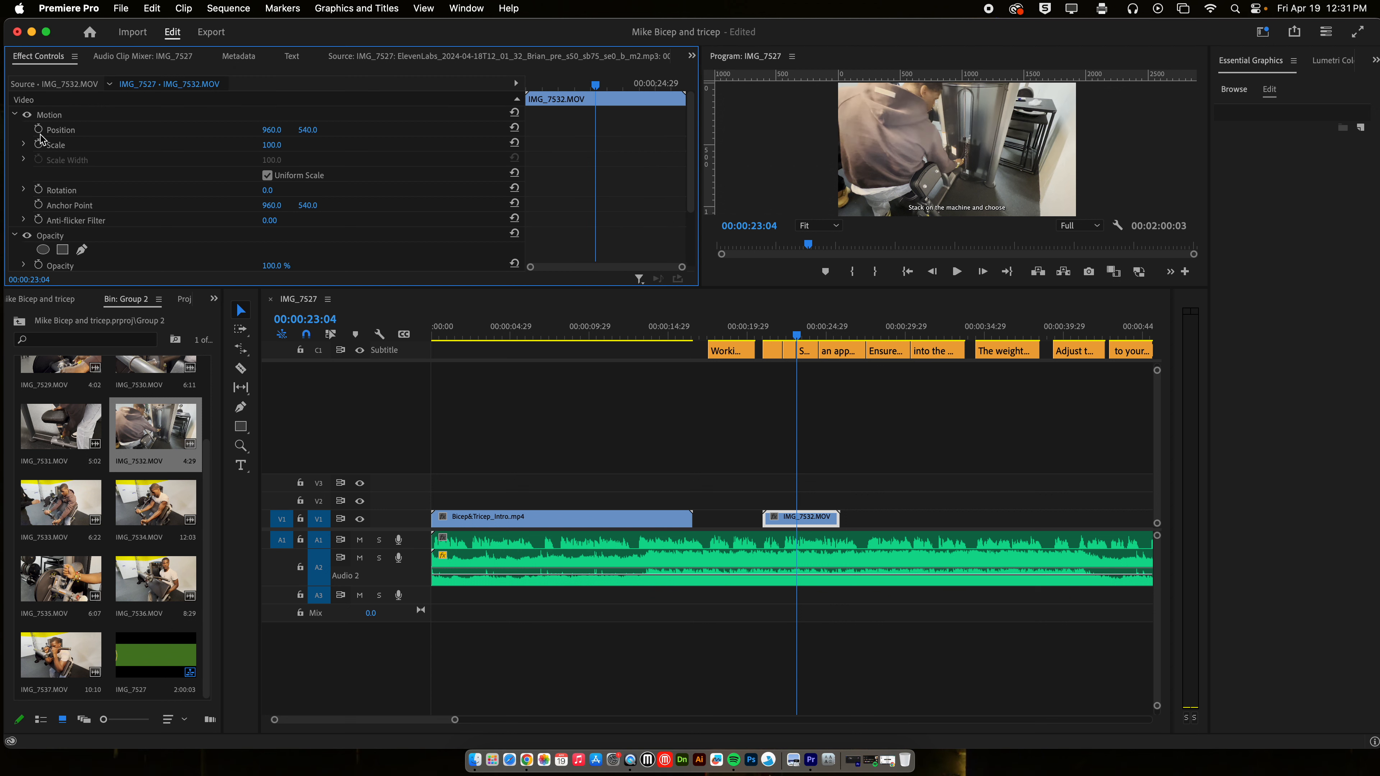
left_click_drag(273, 146, 352, 145)
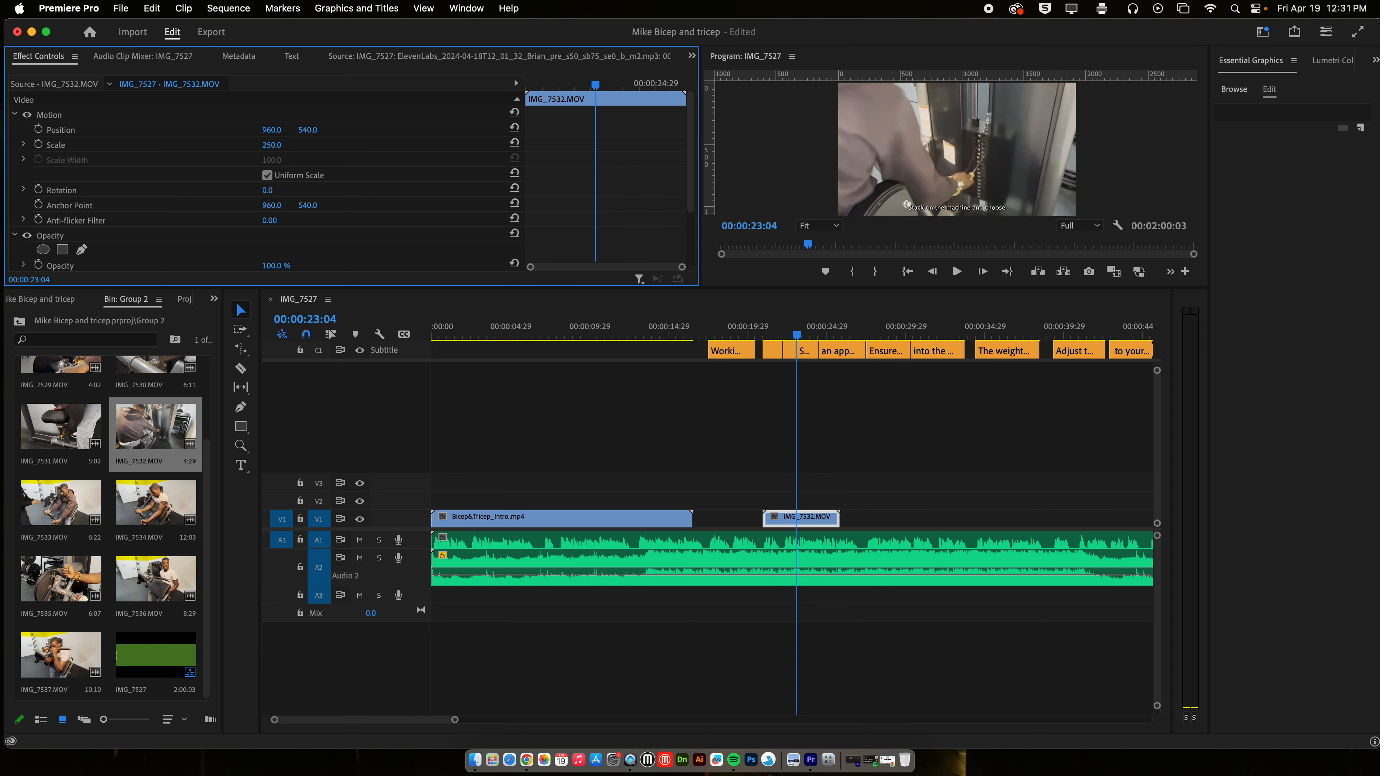
left_click_drag(272, 131, 232, 131)
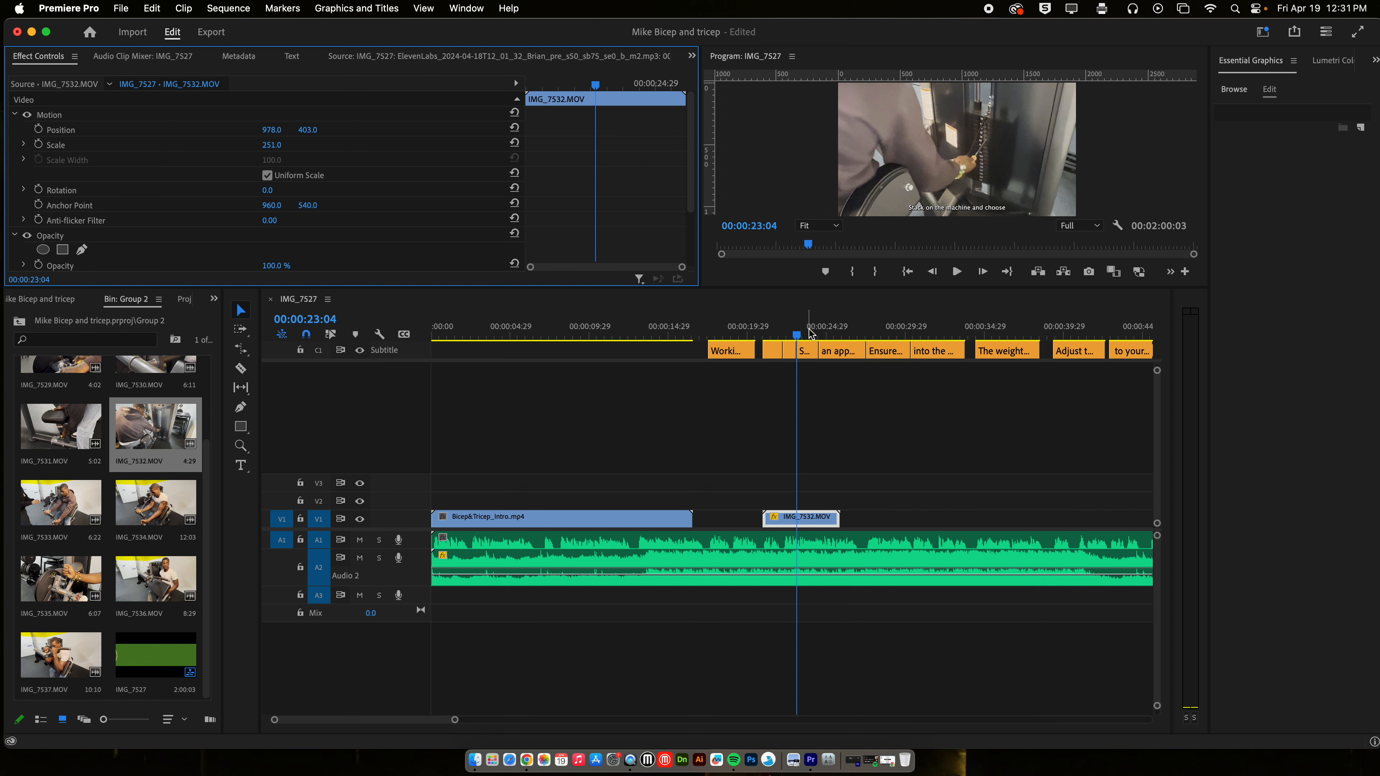
Step: Play back the zoomed shot and place a copy of IMG_7532.MOV directly after it on V1
left_click_drag(797, 338, 760, 337)
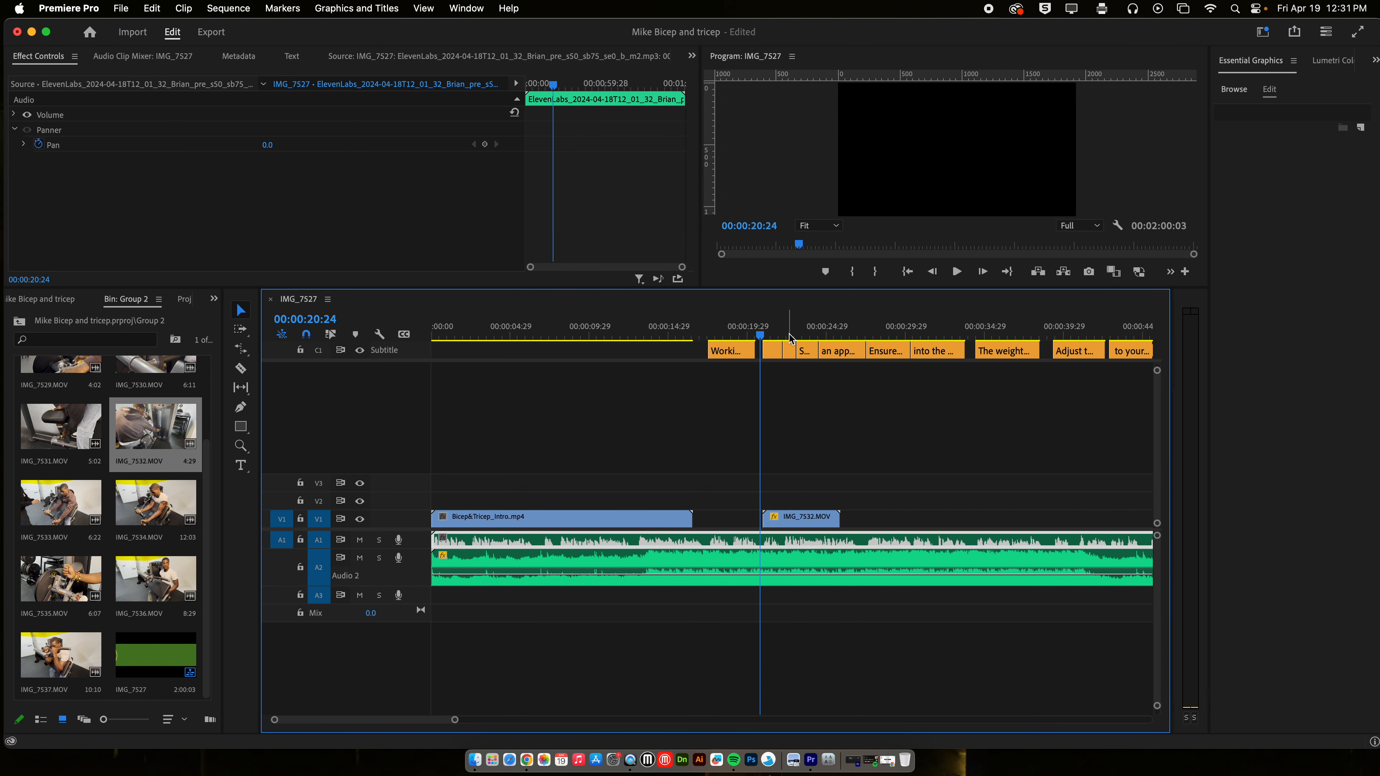
key("space")
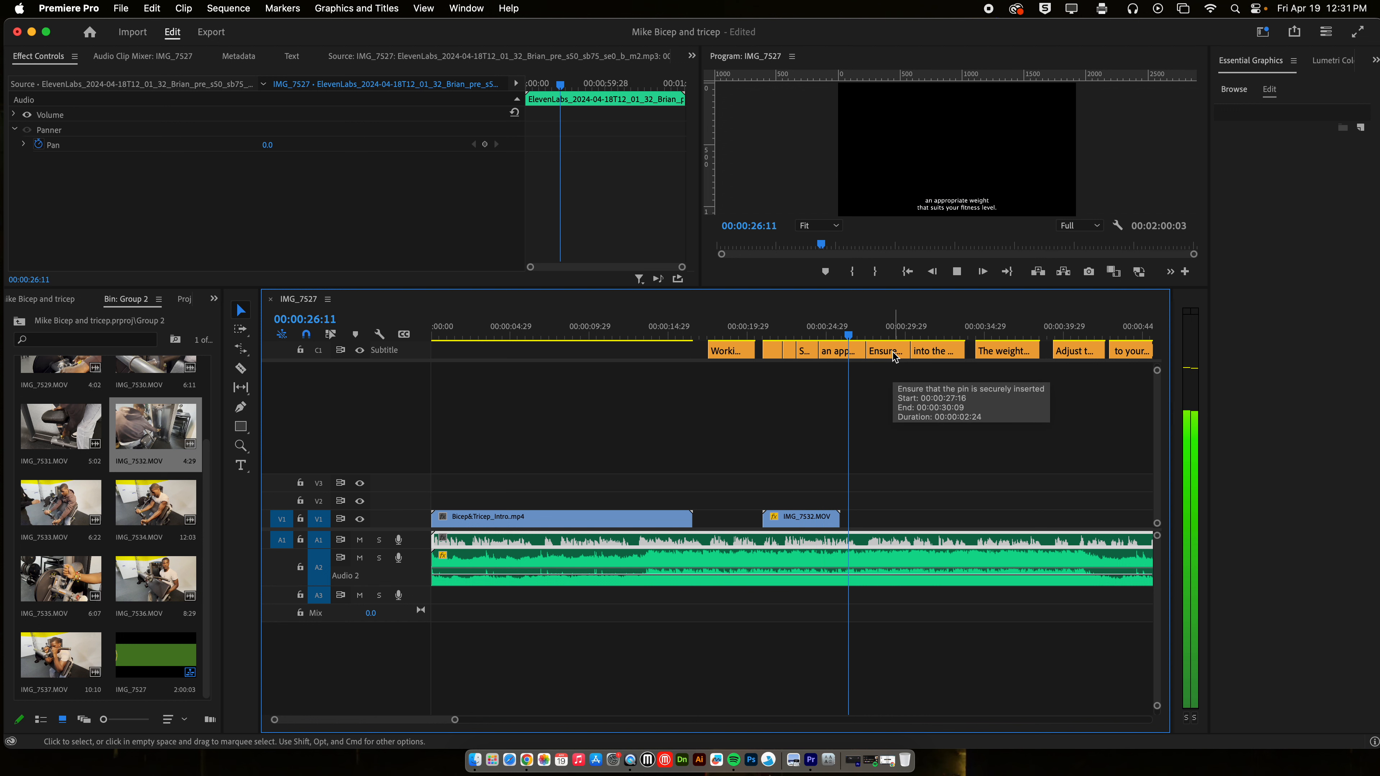
key("space")
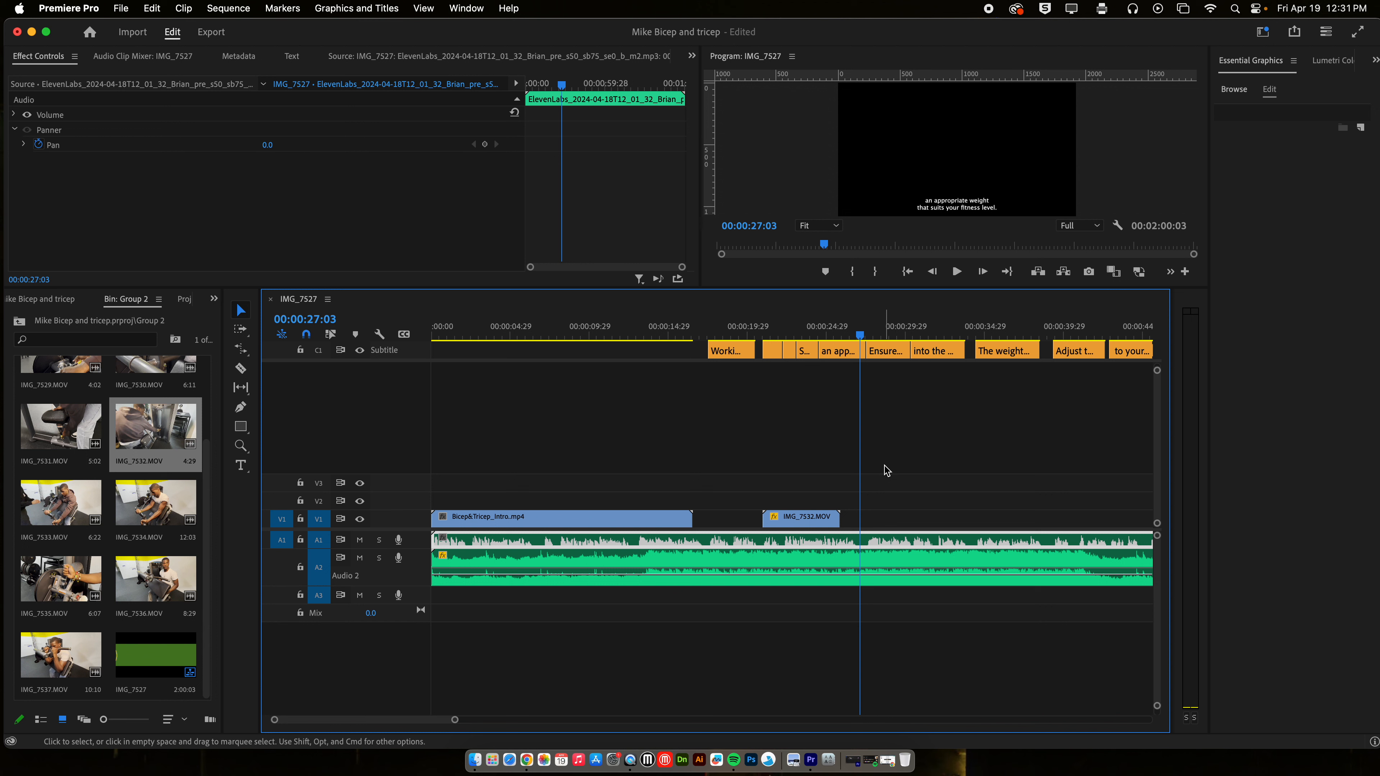
left_click(810, 521)
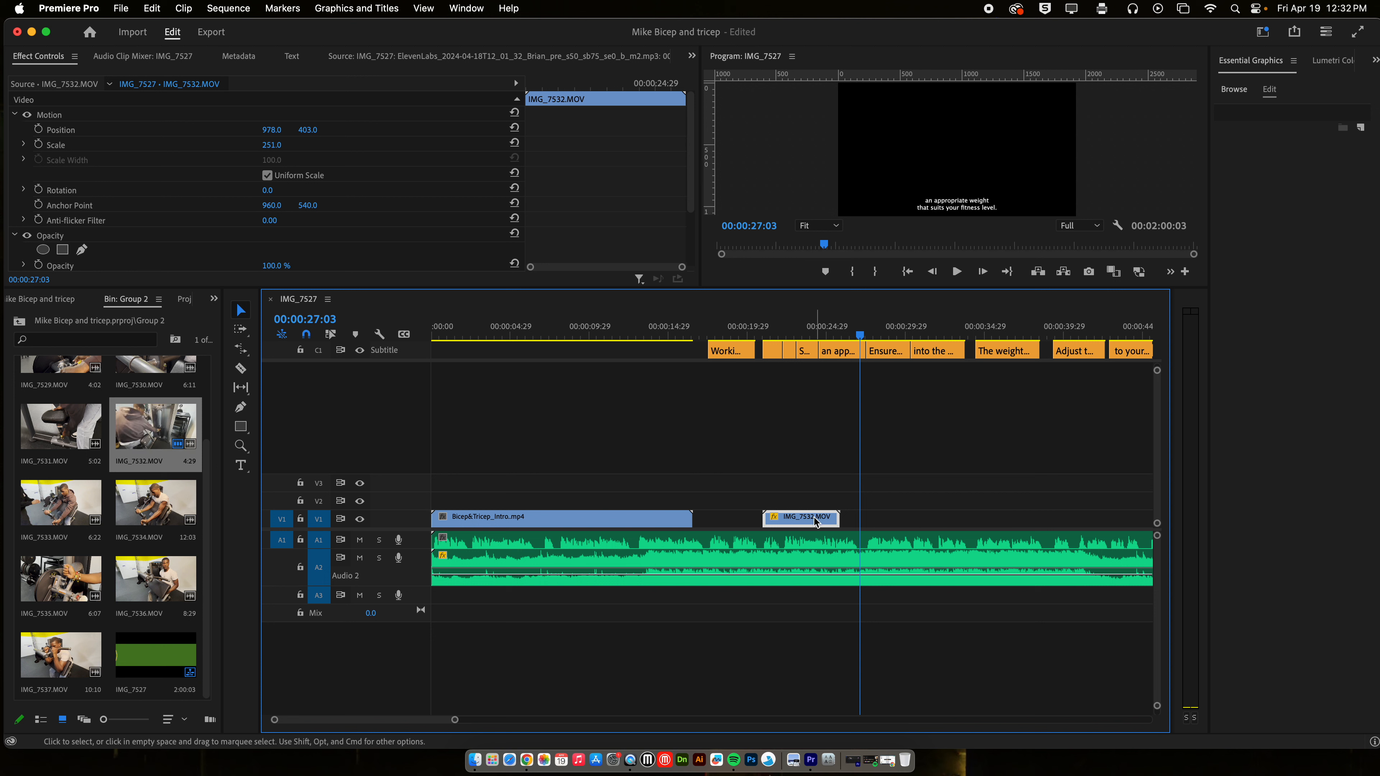
left_click_drag(809, 521, 897, 517)
left_click_drag(859, 336, 809, 336)
left_click_drag(864, 518, 856, 518)
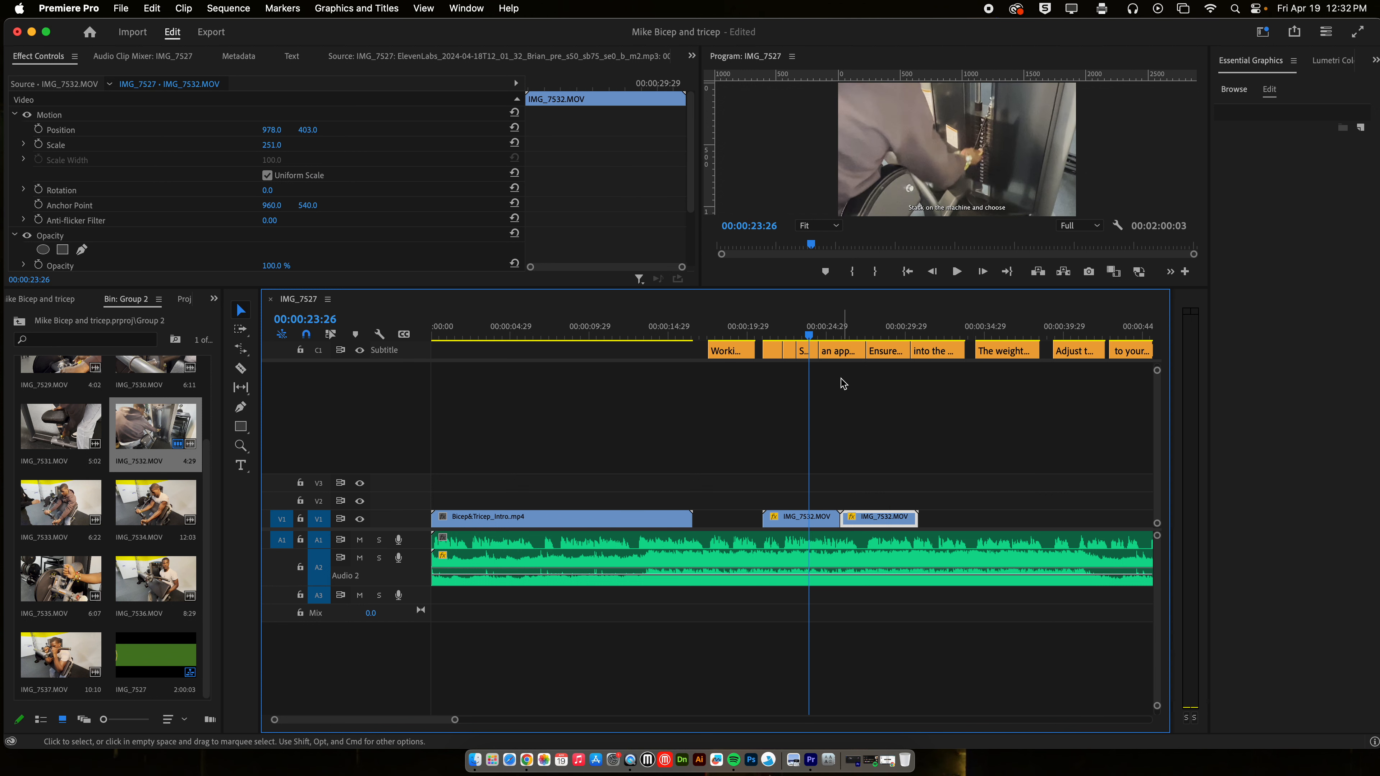
Step: Play to 00:00:33:29 and stretch the second IMG_7532.MOV clip's duration to that point with the Rate Stretch Tool
key("space")
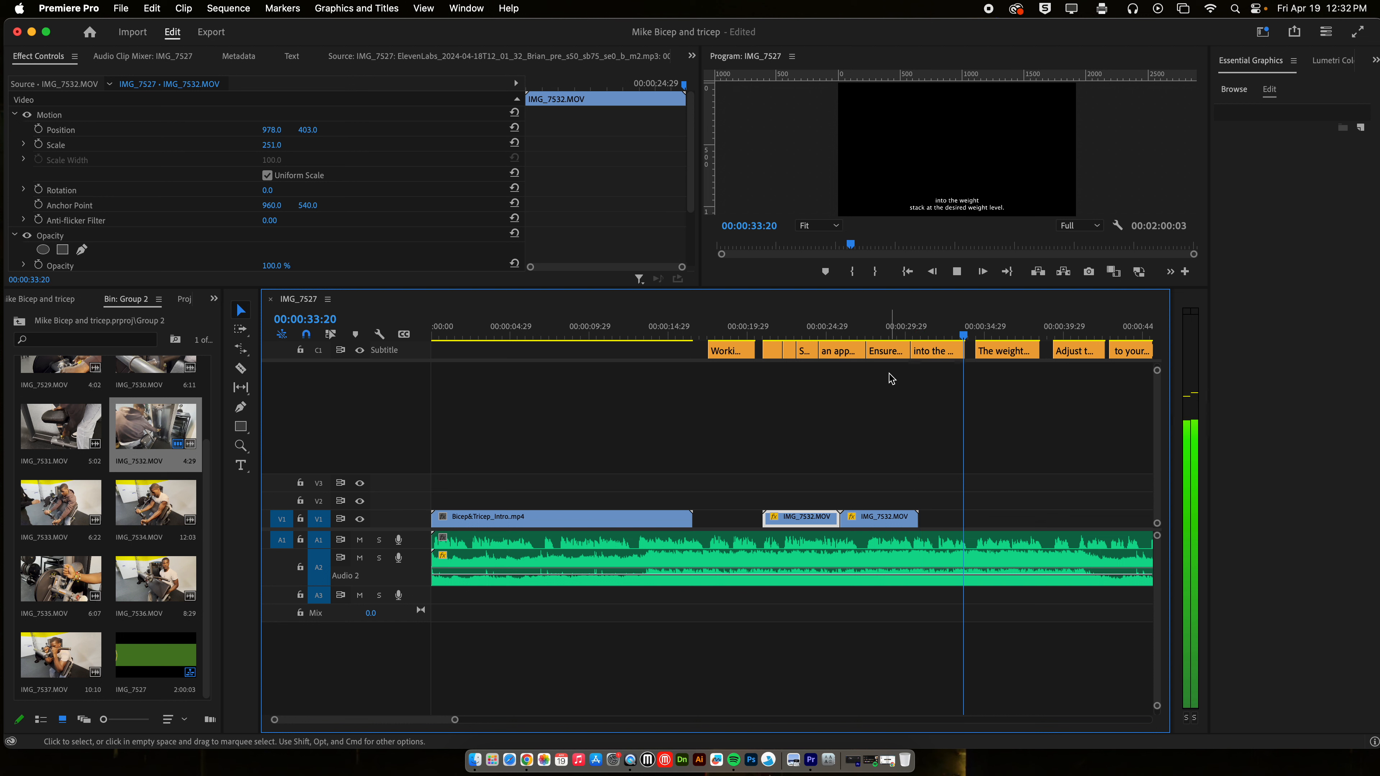
key("space")
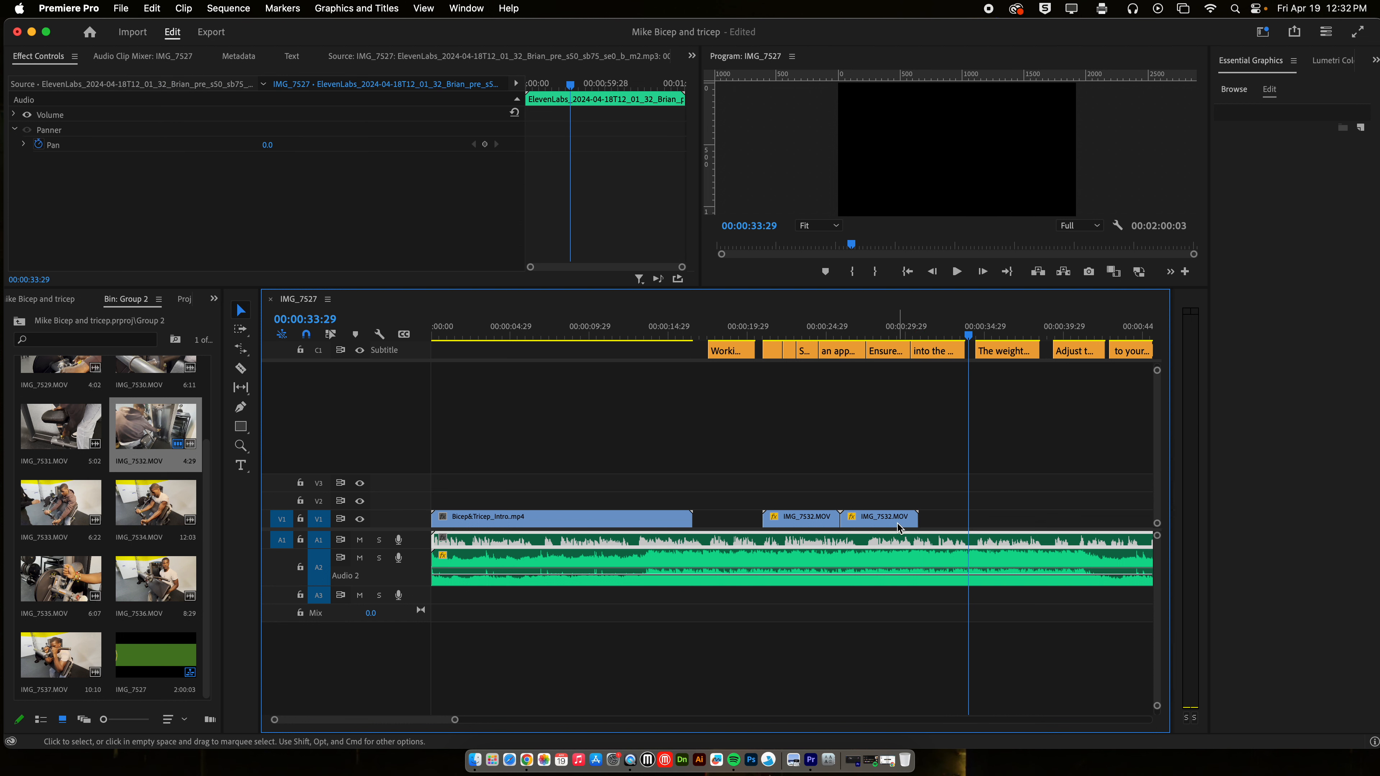
left_click(242, 351)
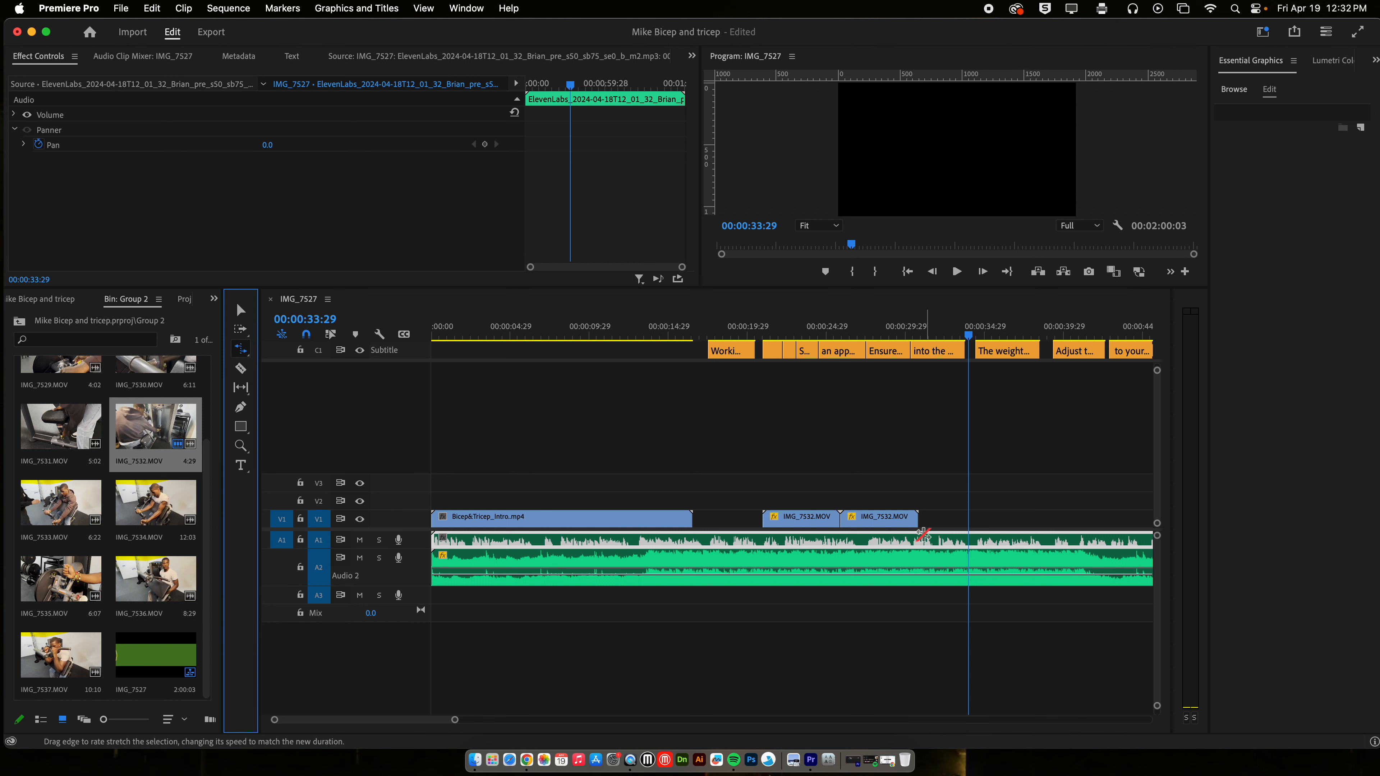
left_click_drag(918, 519, 967, 517)
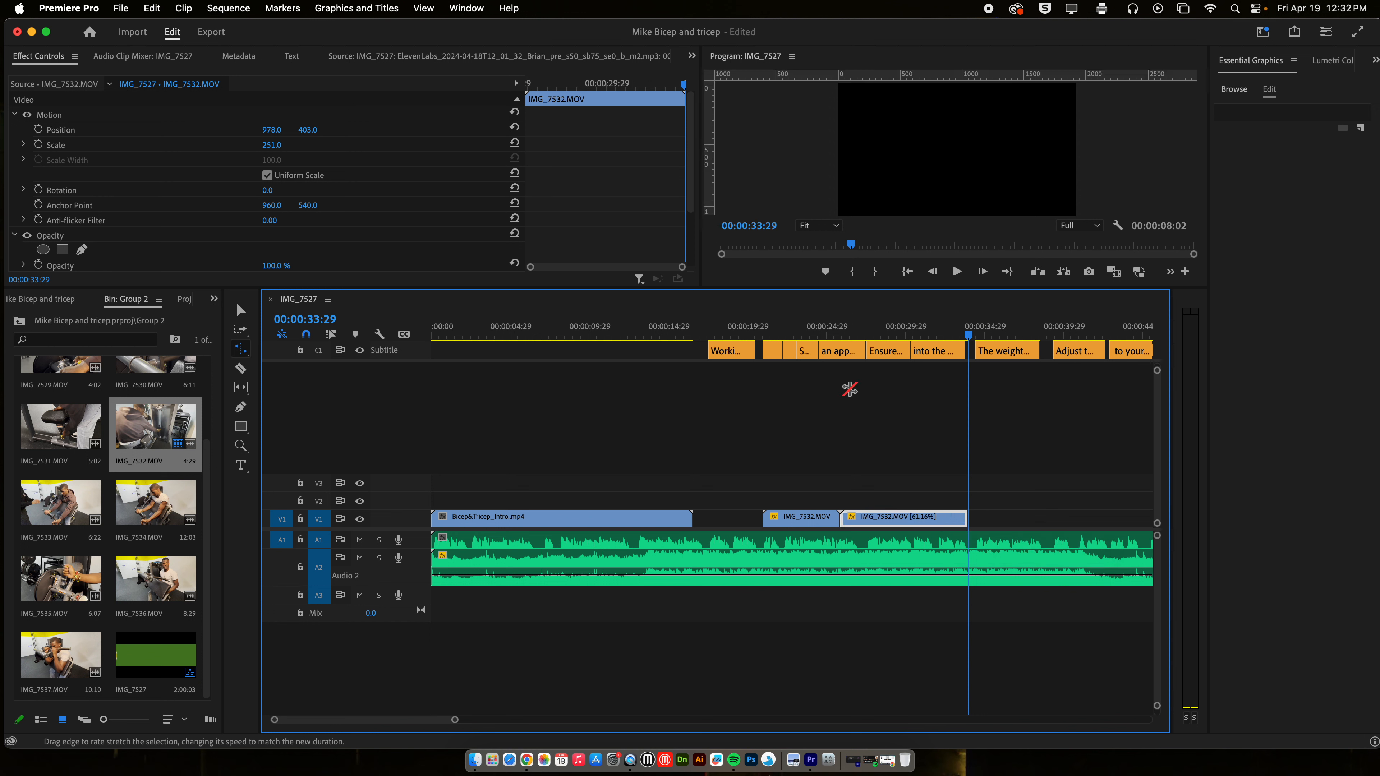
left_click(241, 309)
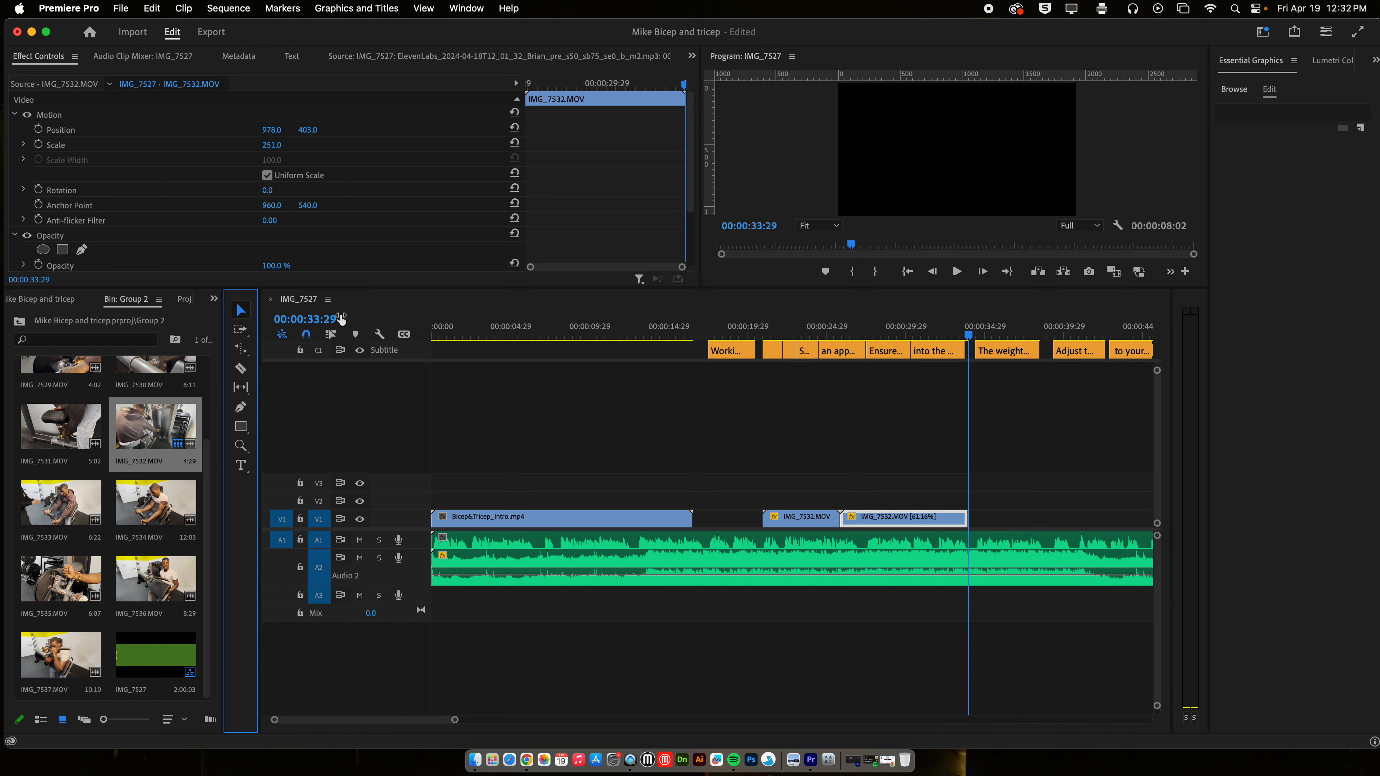
Step: Zoom the second IMG_7532.MOV clip in closer on the pin with Scale 402 and horizontal Position 807
left_click(907, 336)
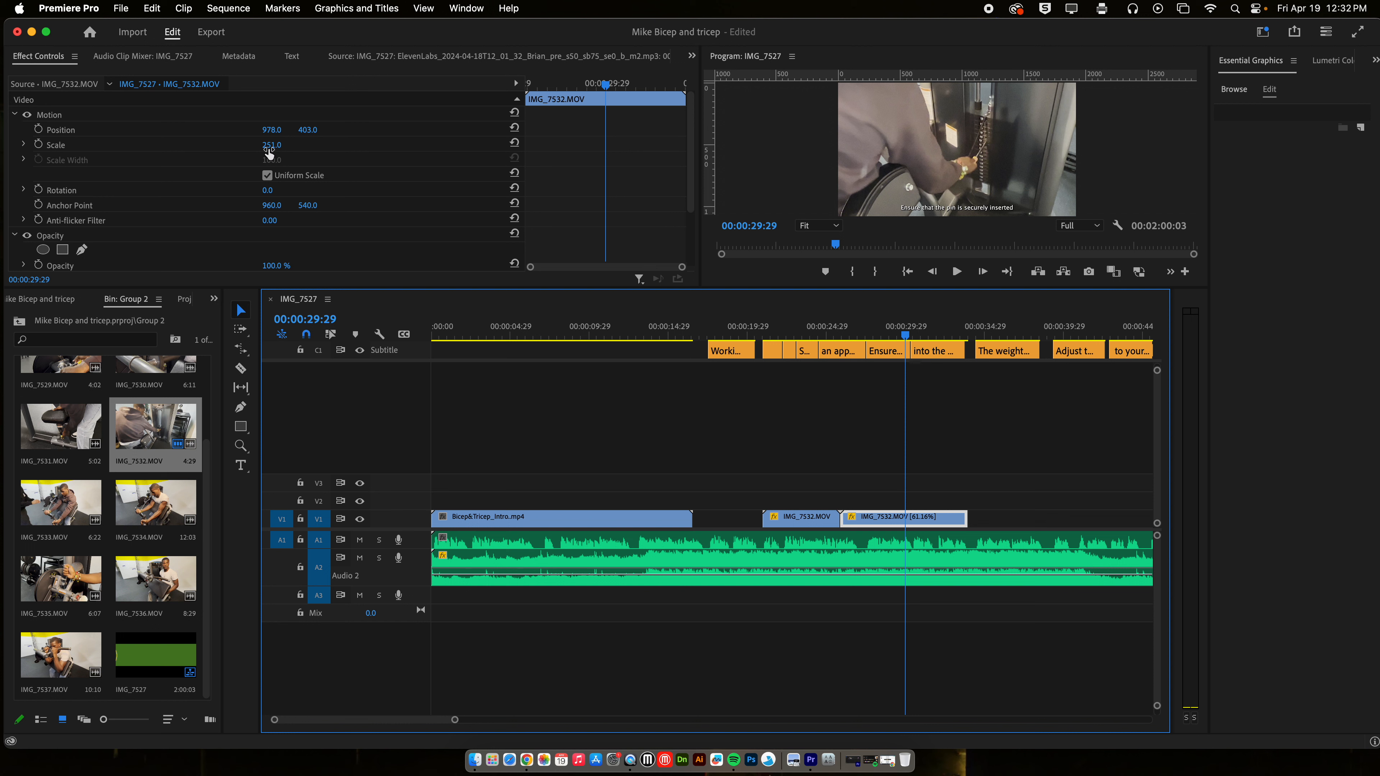
left_click_drag(272, 144, 353, 144)
left_click_drag(274, 131, 185, 130)
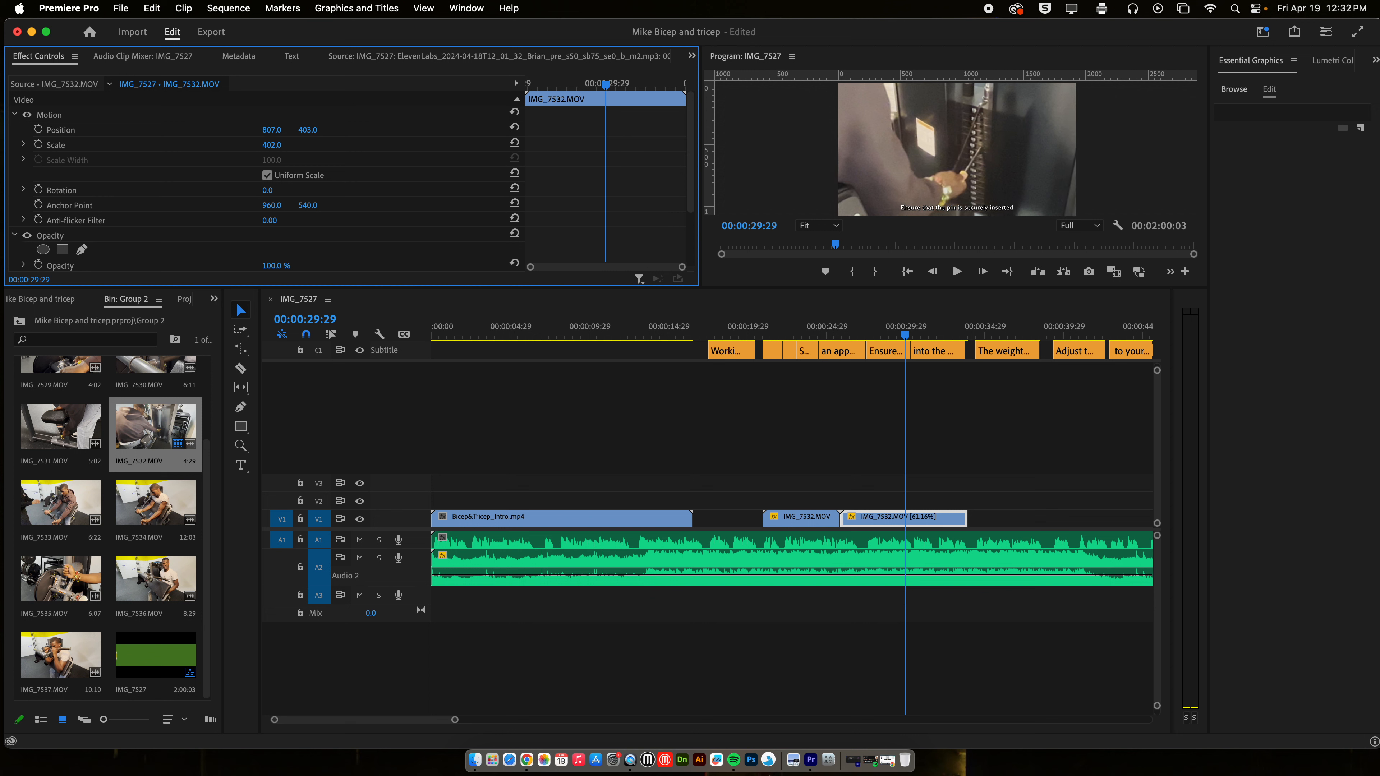
Step: Play back both IMG_7532.MOV clips and set the playhead at 00:00:39:11, where the "Adjust the seat height and handle position" caption starts
left_click_drag(904, 333, 770, 330)
key("space")
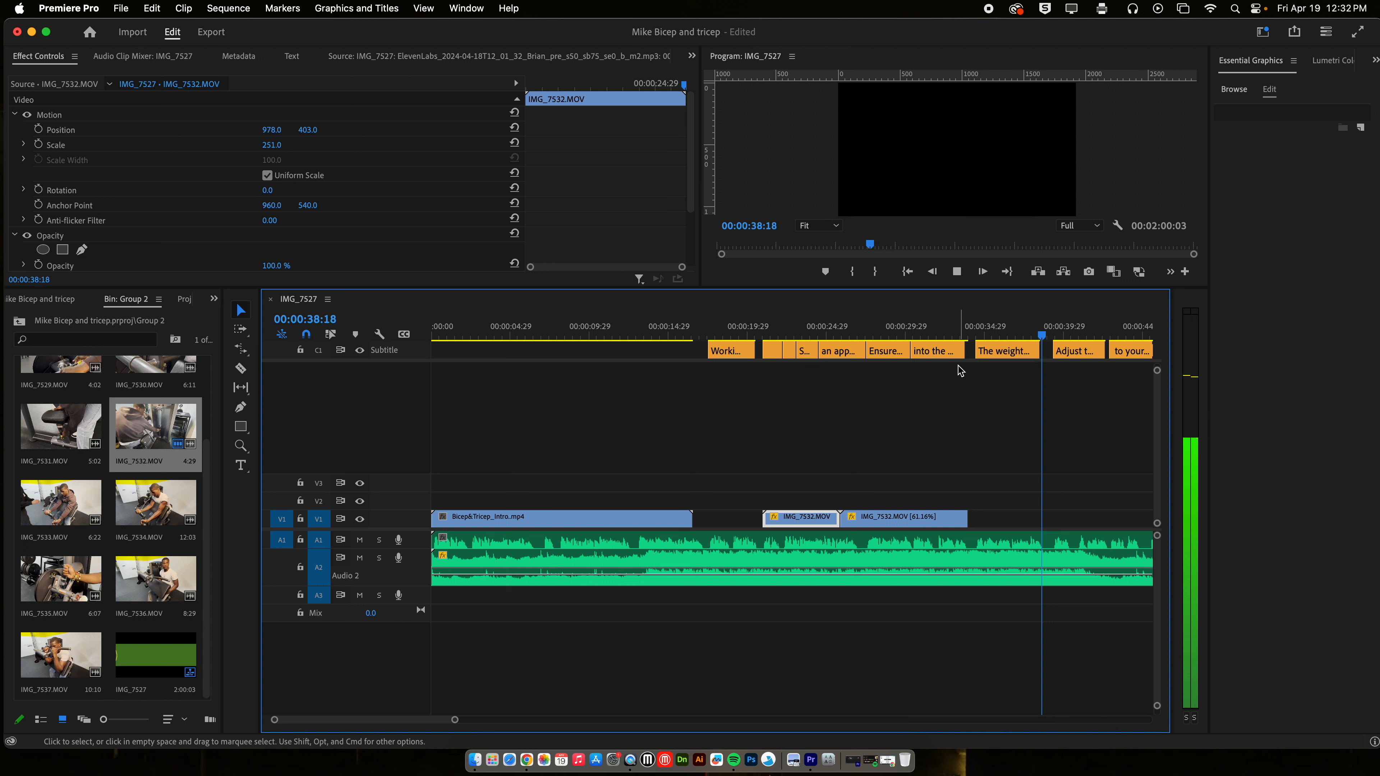
key("space")
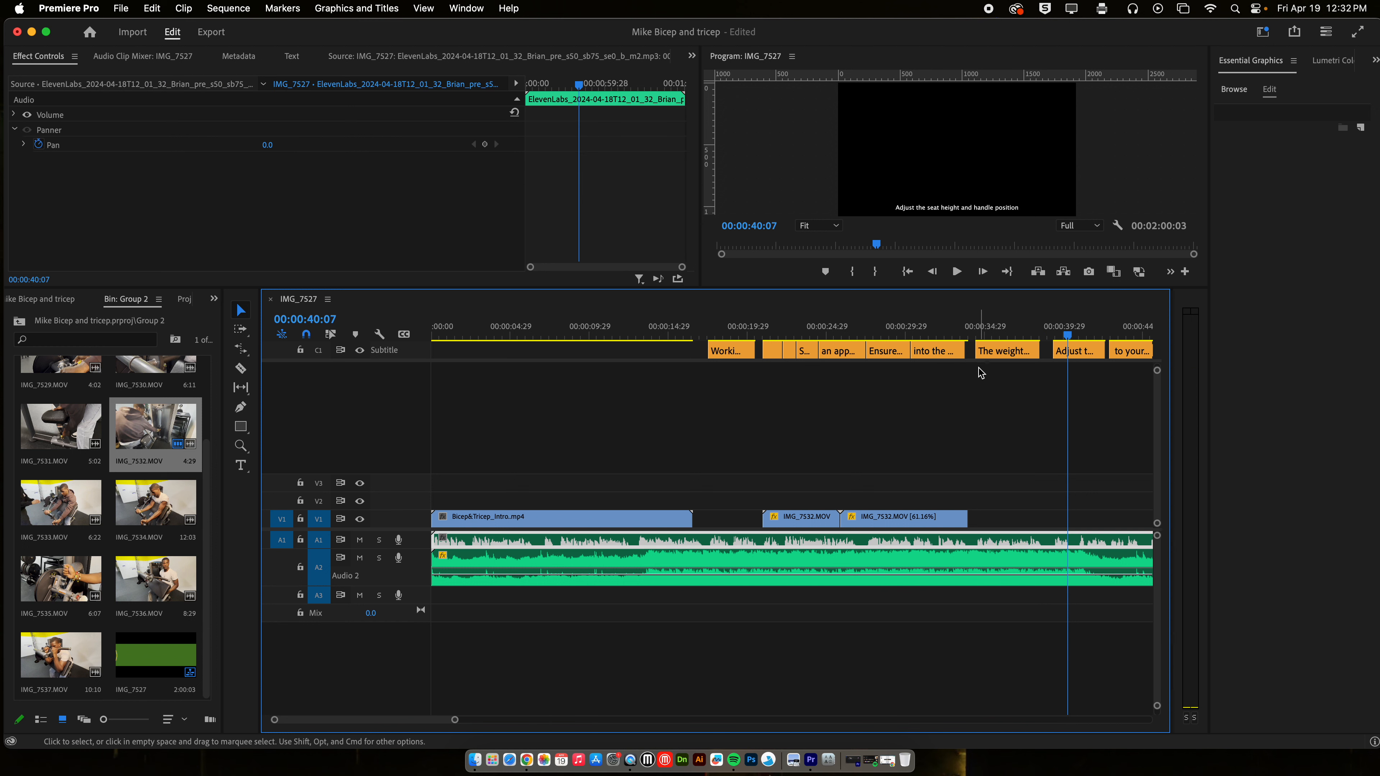
left_click_drag(1068, 336, 1054, 335)
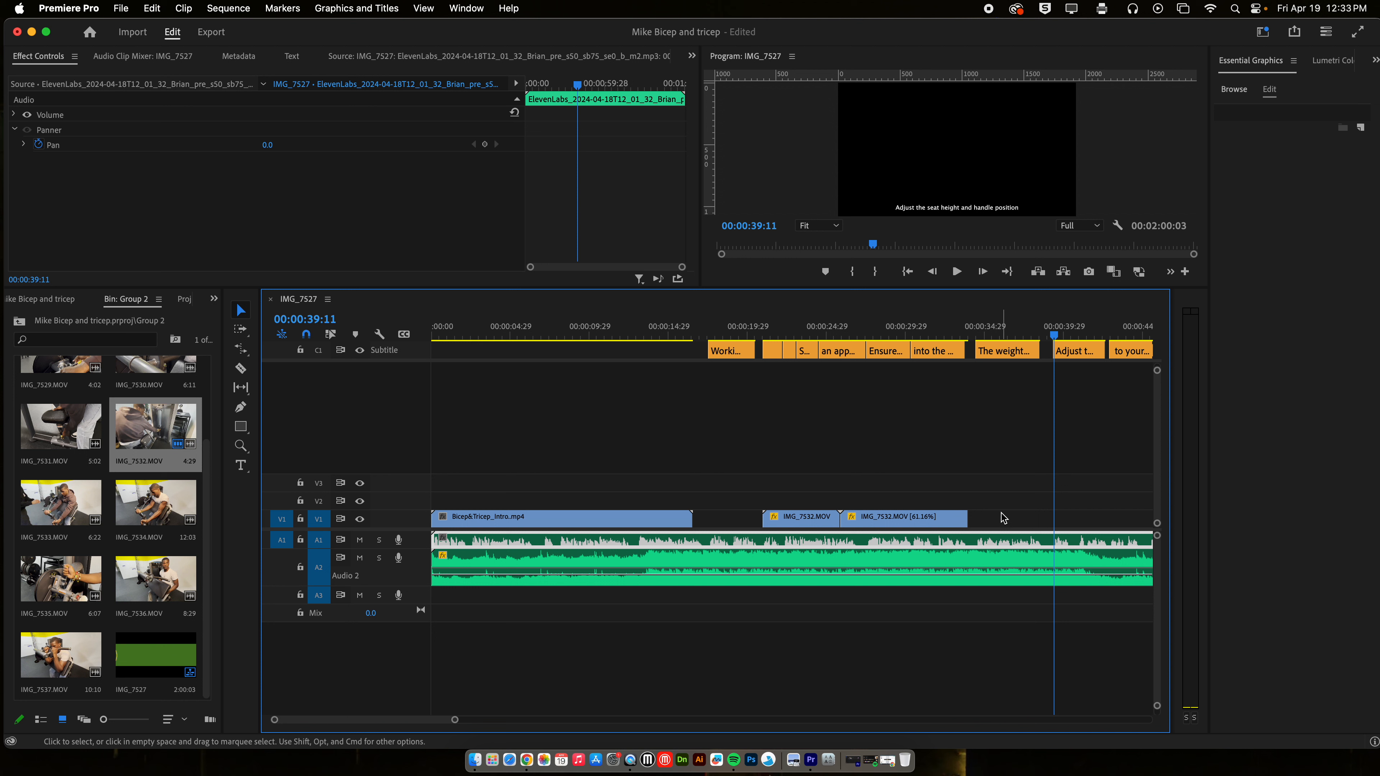
Step: Place IMG_7531.MOV on V1 at 00:00:39:09, under the "Adjust the seat height and handle position" caption
left_click_drag(1055, 338, 1052, 337)
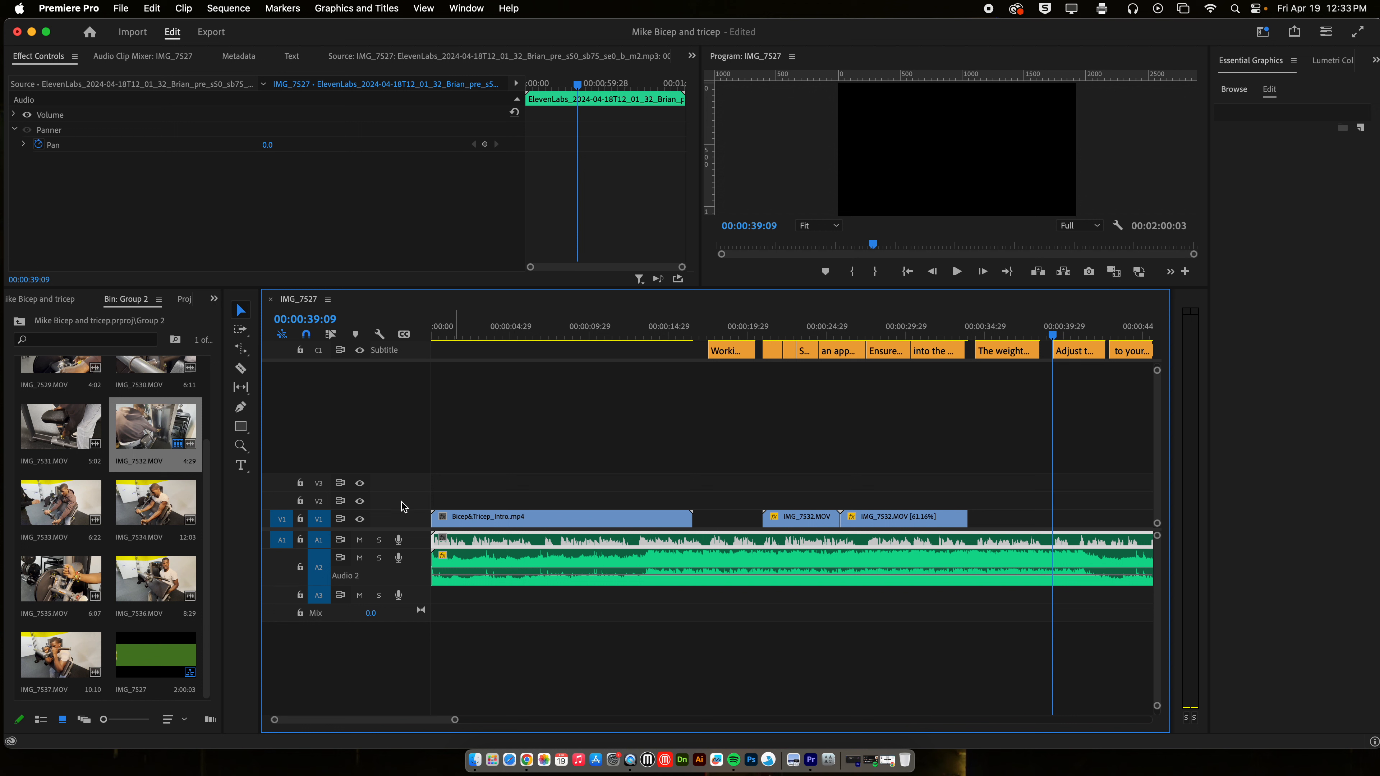
left_click_drag(85, 458, 1080, 520)
left_click(1103, 603)
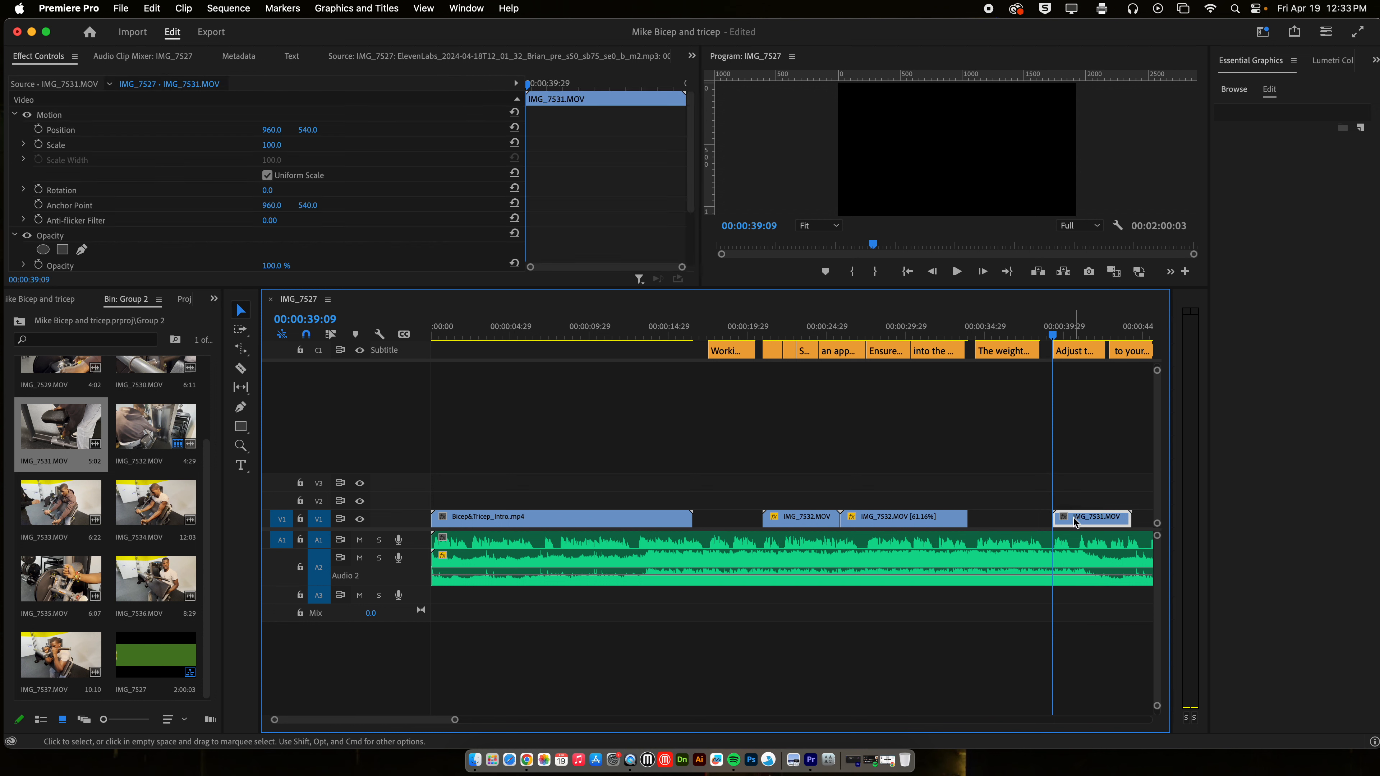
Step: Play through the IMG_7531.MOV clip and stop at 00:00:48:27, at the end of the "Your shoulders" caption
left_click_drag(1054, 338, 1034, 338)
key("space")
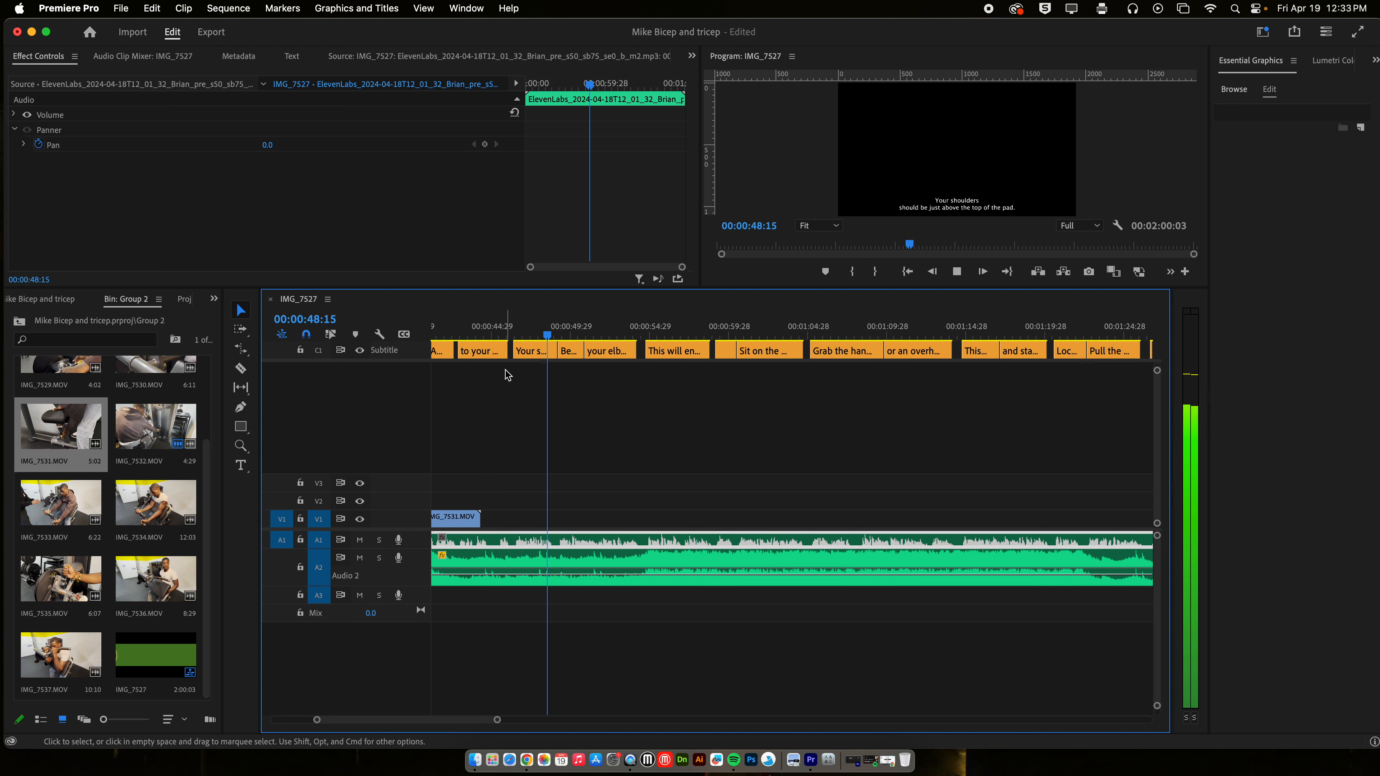
key("space")
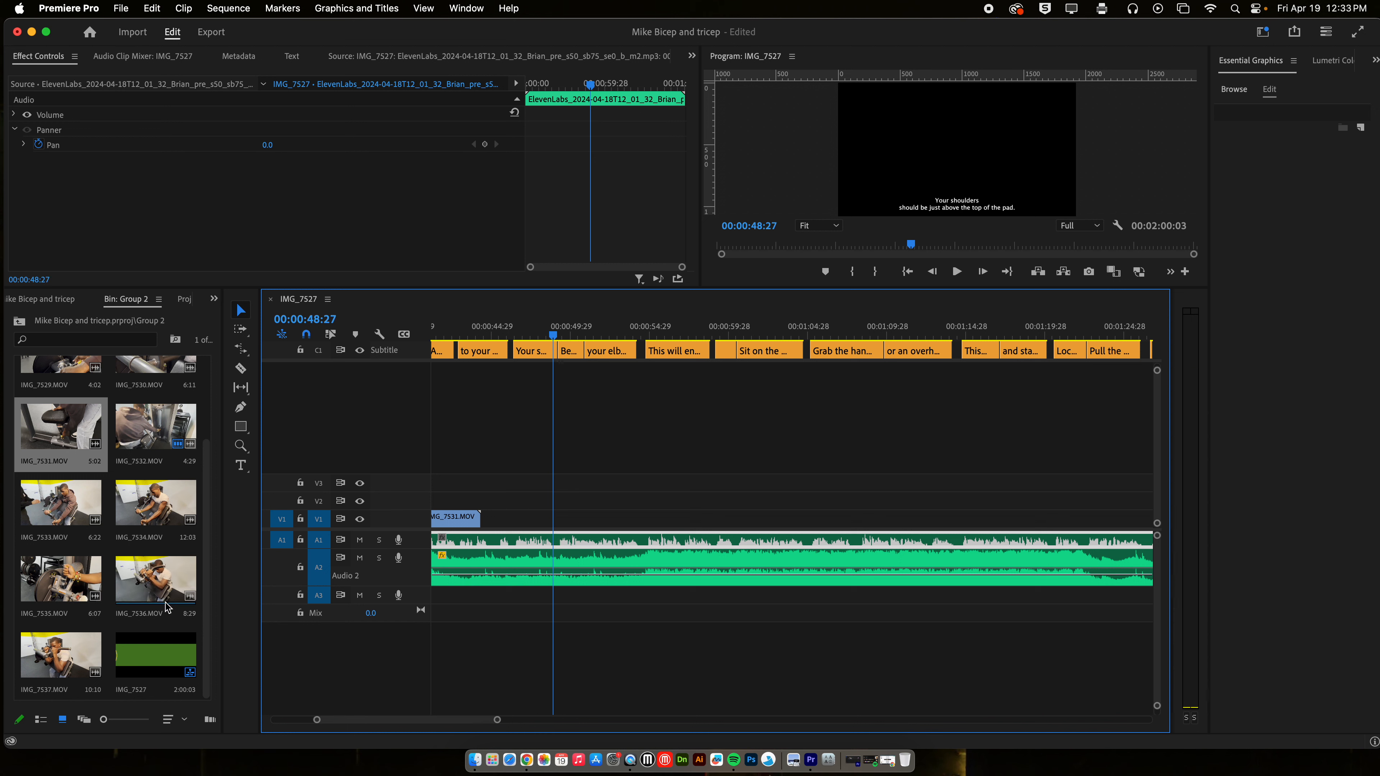
Step: Preview IMG_7536.MOV and IMG_7534.MOV, and mark the IMG_7534.MOV source range from its start to 00:00:02:26
double_click(157, 583)
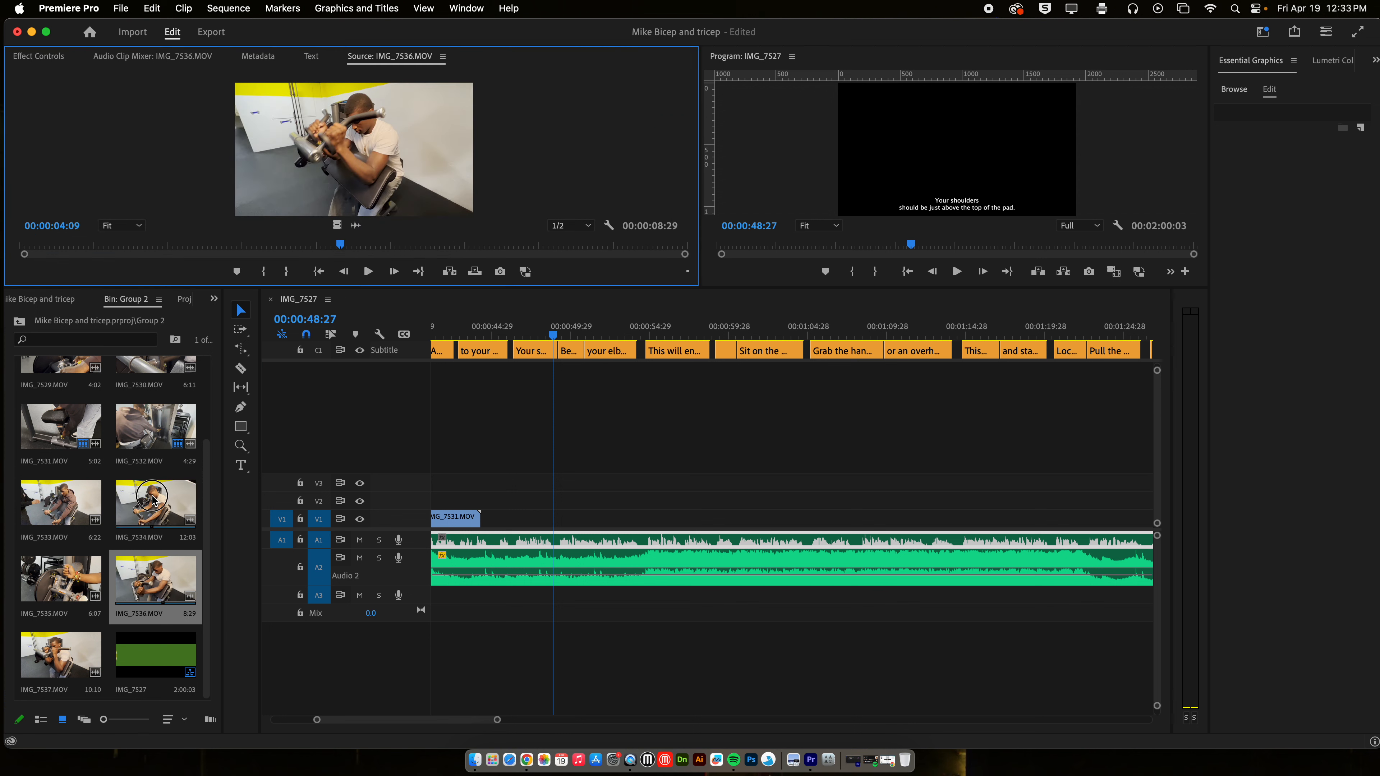
double_click(152, 511)
key("space")
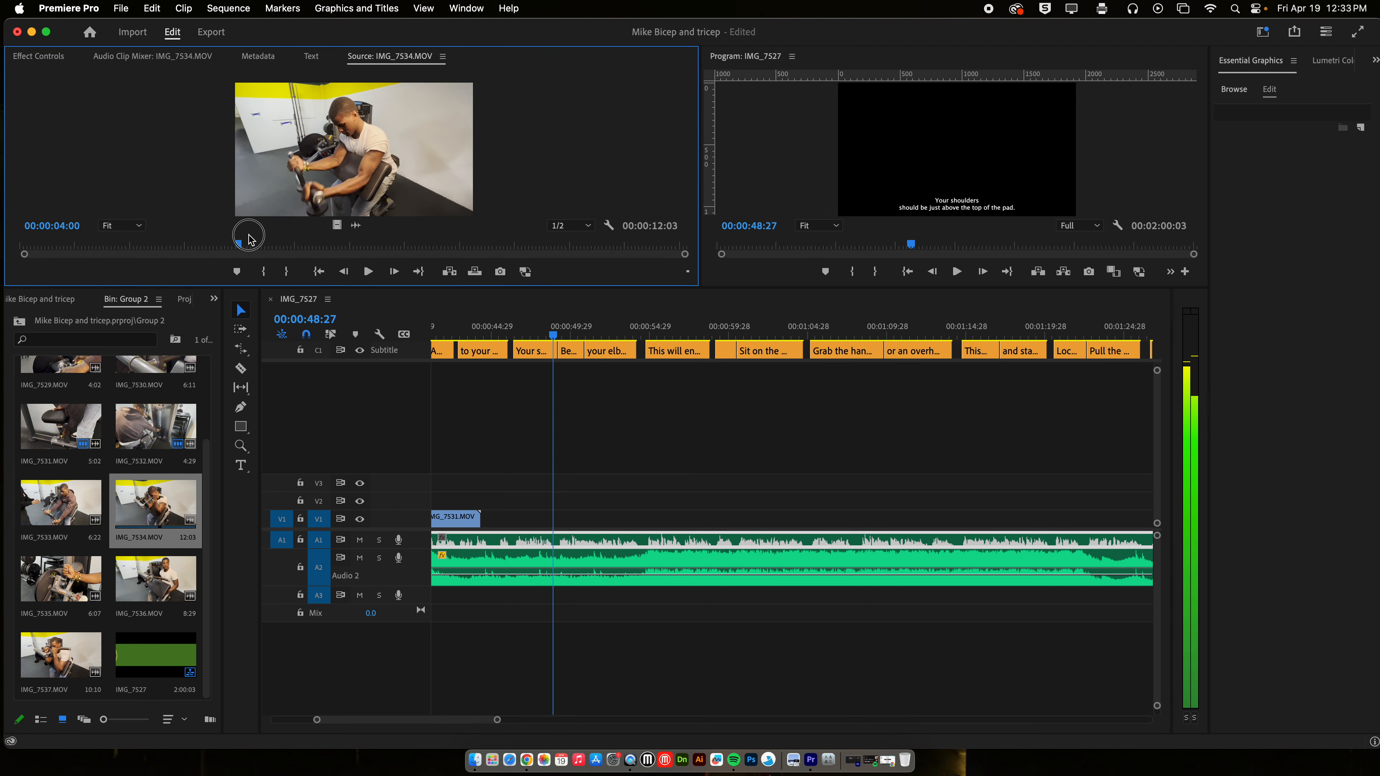
left_click_drag(341, 251, 2, 264)
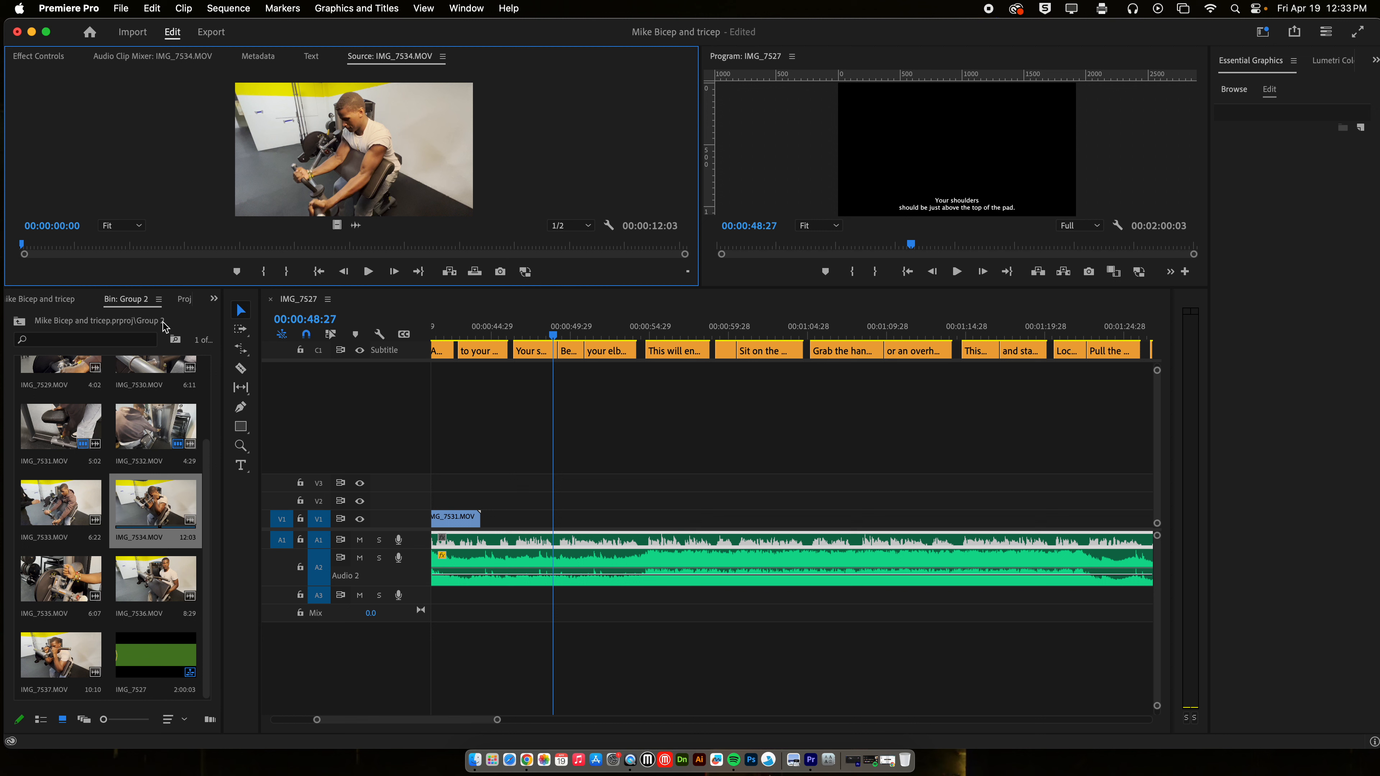
left_click_drag(108, 244, 11, 241)
left_click_drag(49, 249, 179, 234)
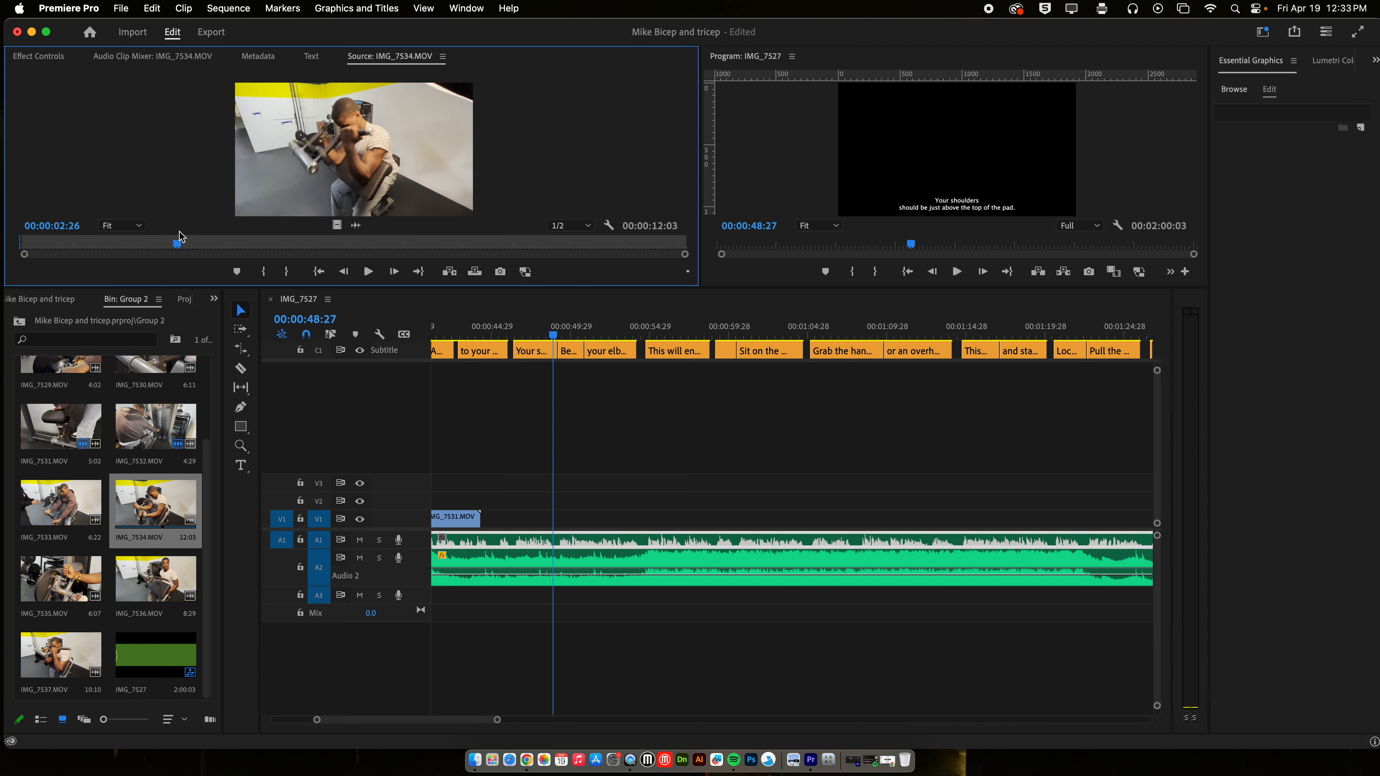
key("o")
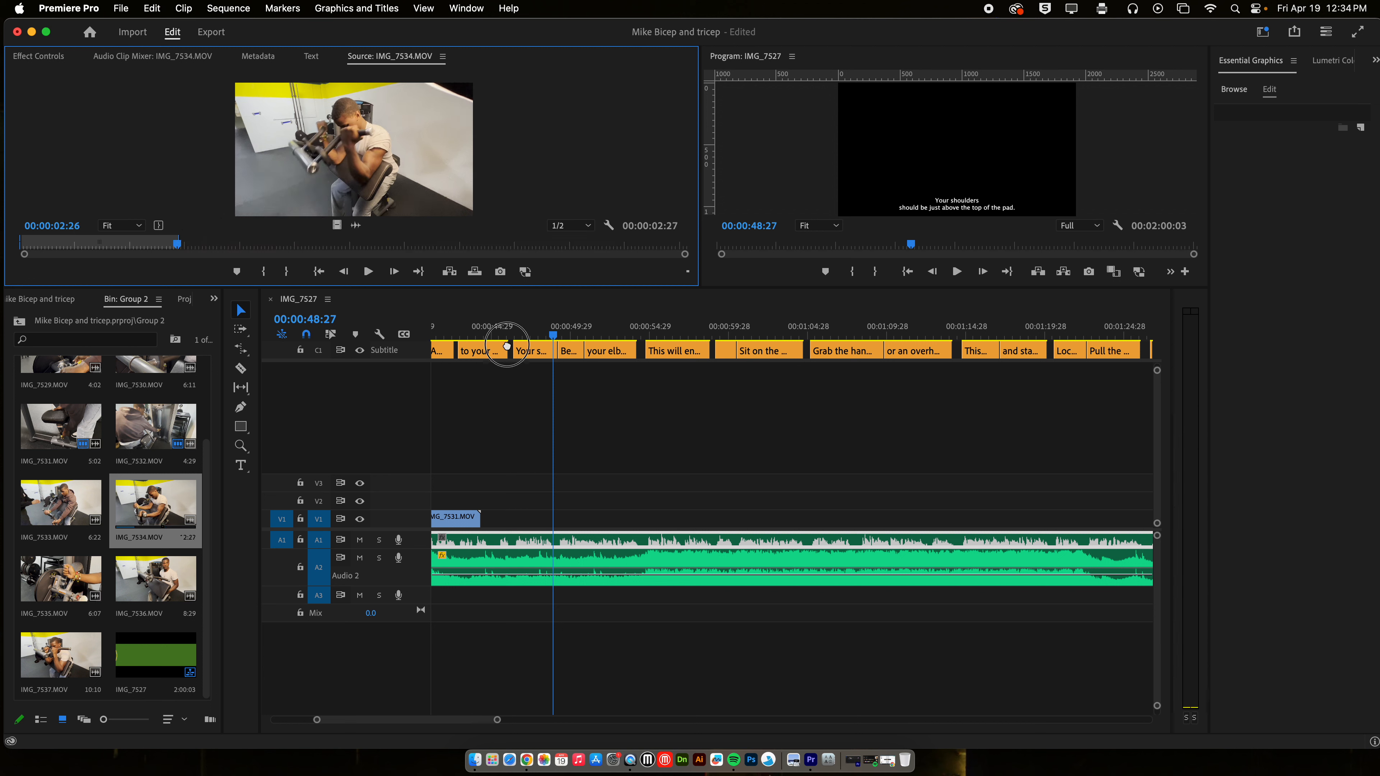
Step: Place the marked IMG_7534.MOV section on V1, play it back and shift it earlier to start under the "Your shoulders" caption
left_click_drag(507, 346, 555, 524)
left_click_drag(552, 333, 527, 334)
key("space")
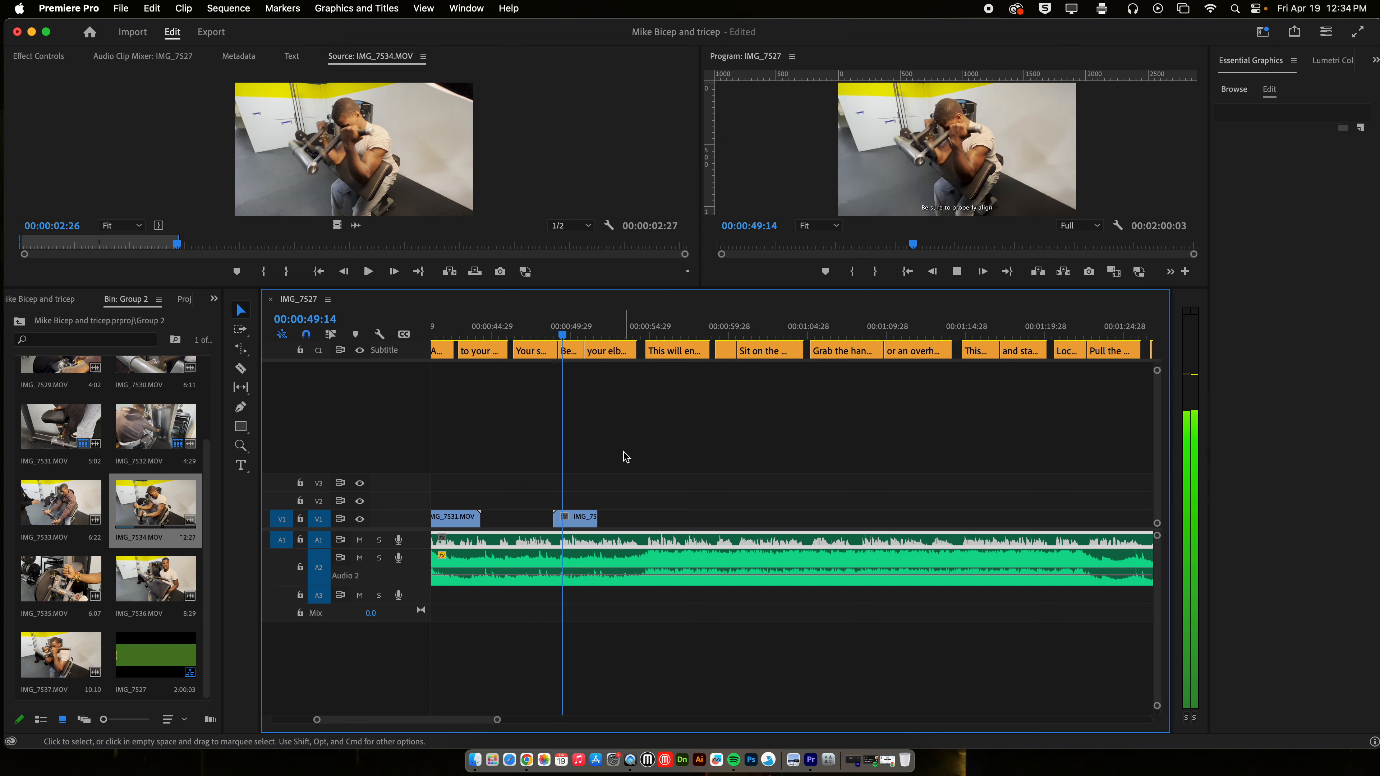
key("space")
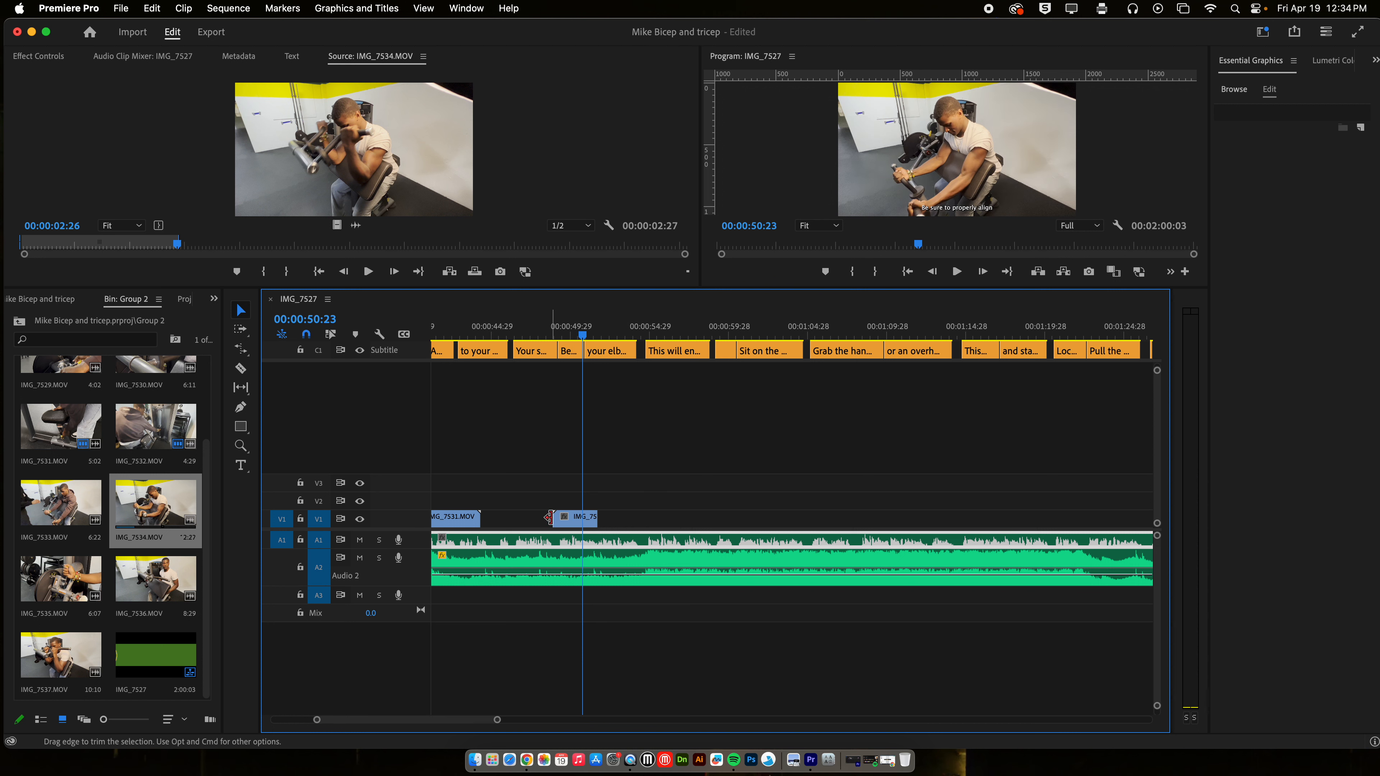
left_click_drag(549, 517, 547, 523)
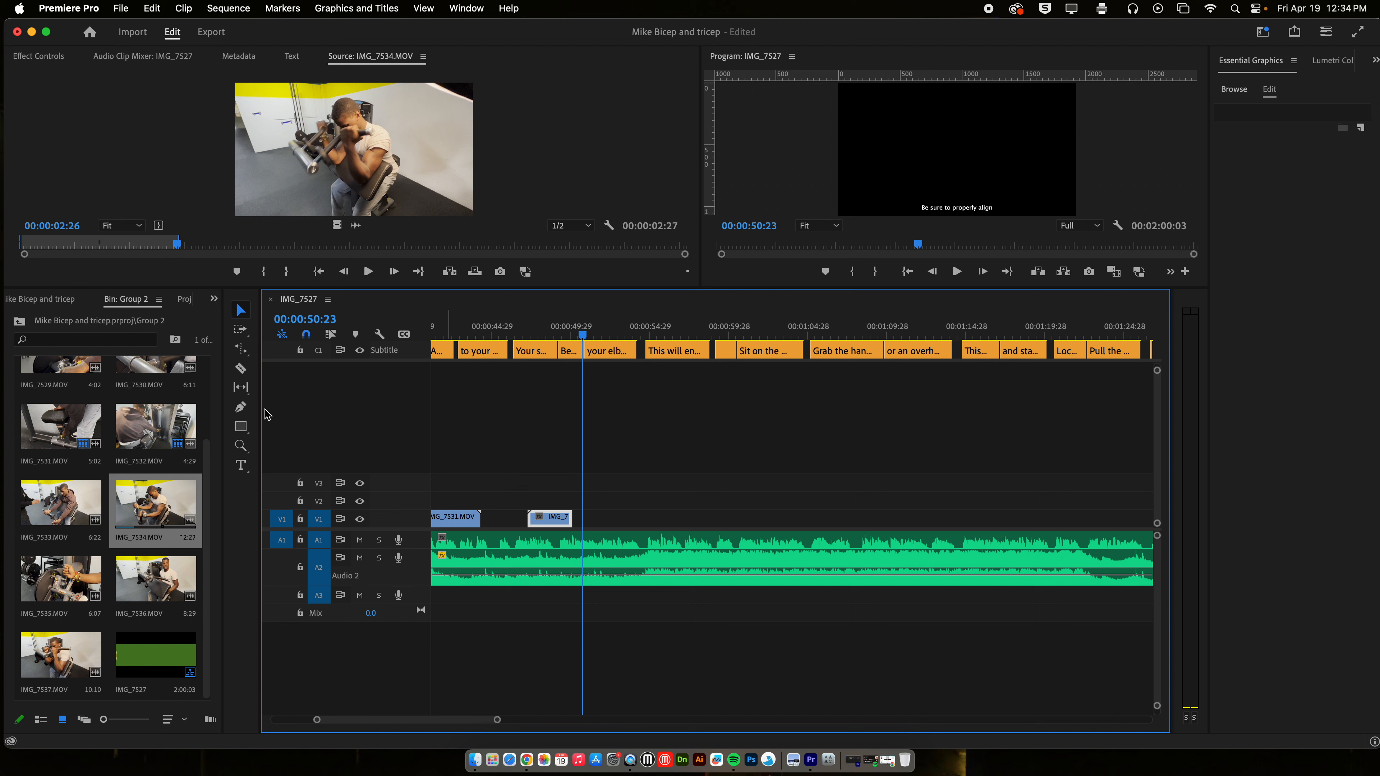
Step: Import the "group 10" footage folder from Downloads into the project's root level and open its bin
left_click(207, 482)
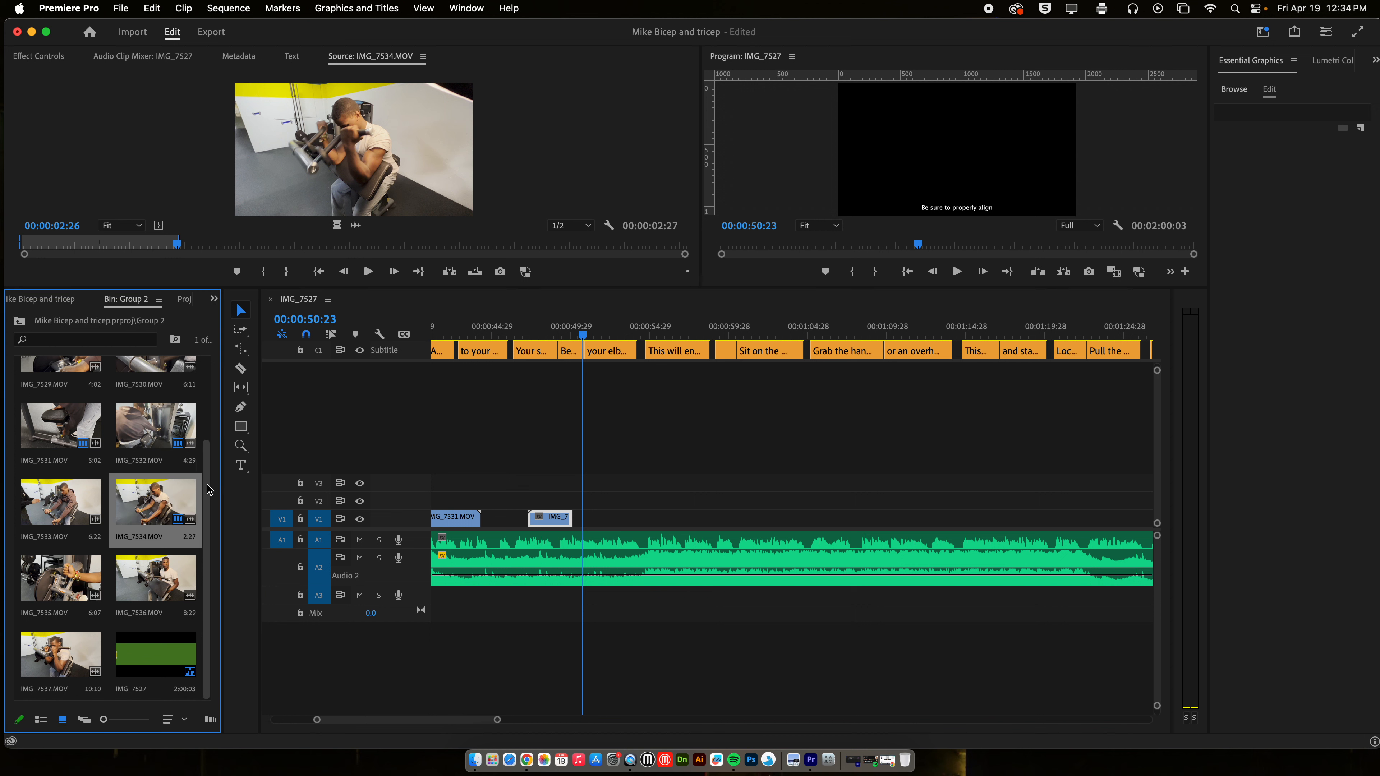
left_click_drag(207, 490, 204, 567)
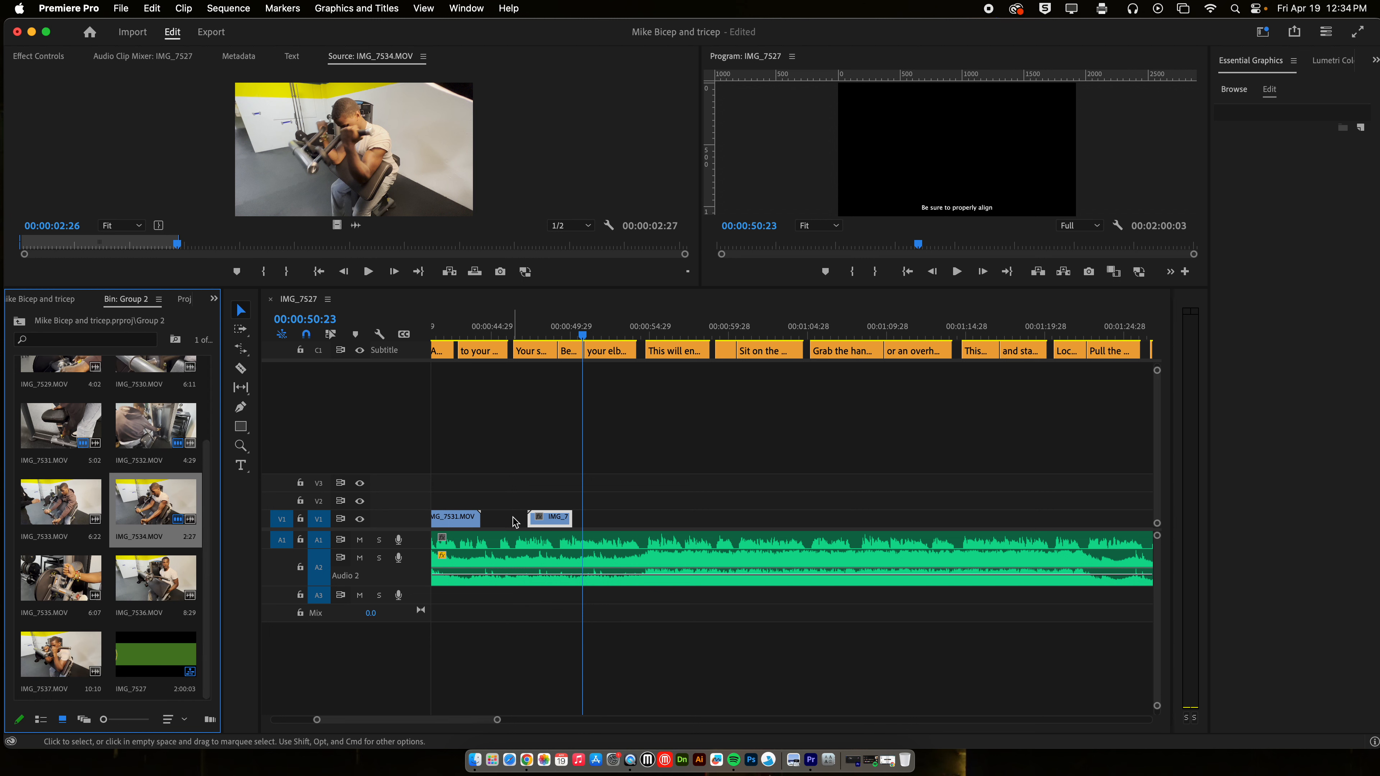
left_click(55, 303)
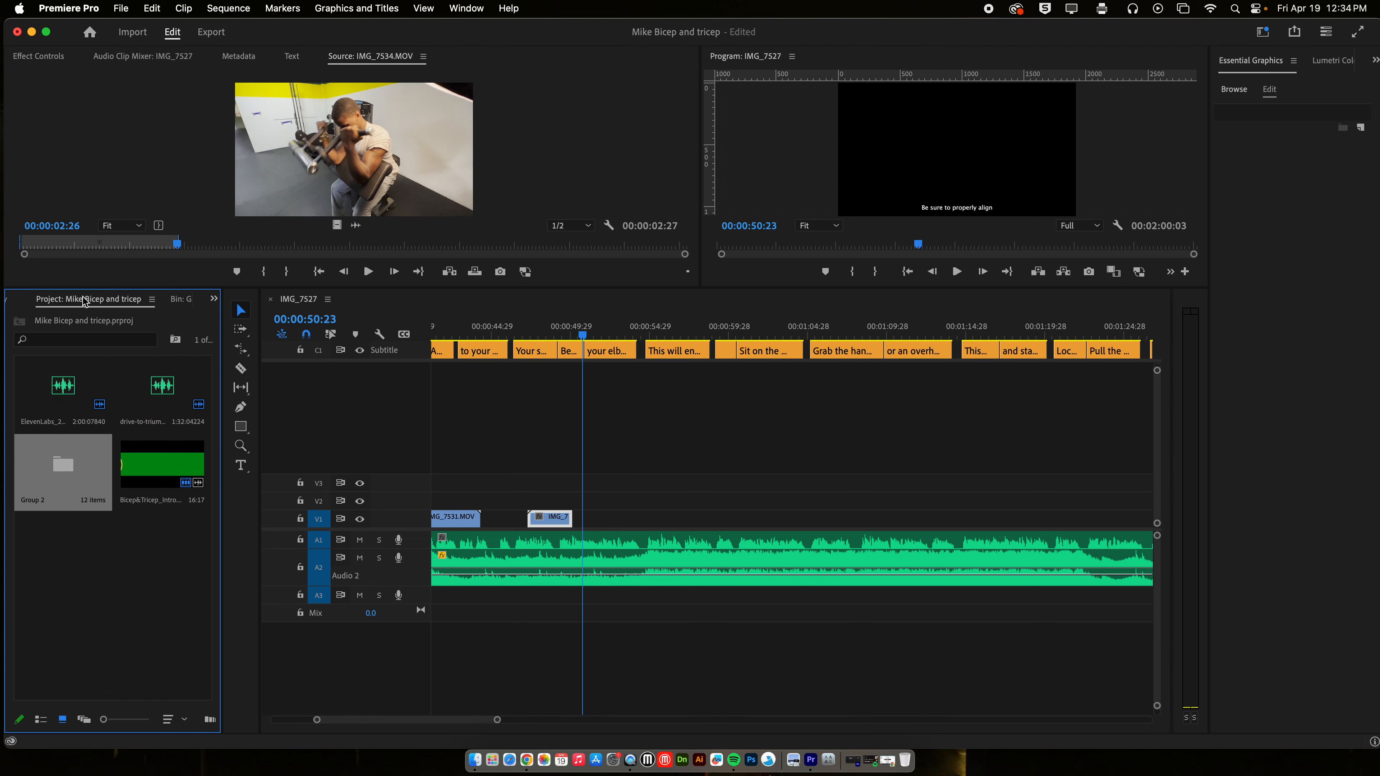
left_click(129, 571)
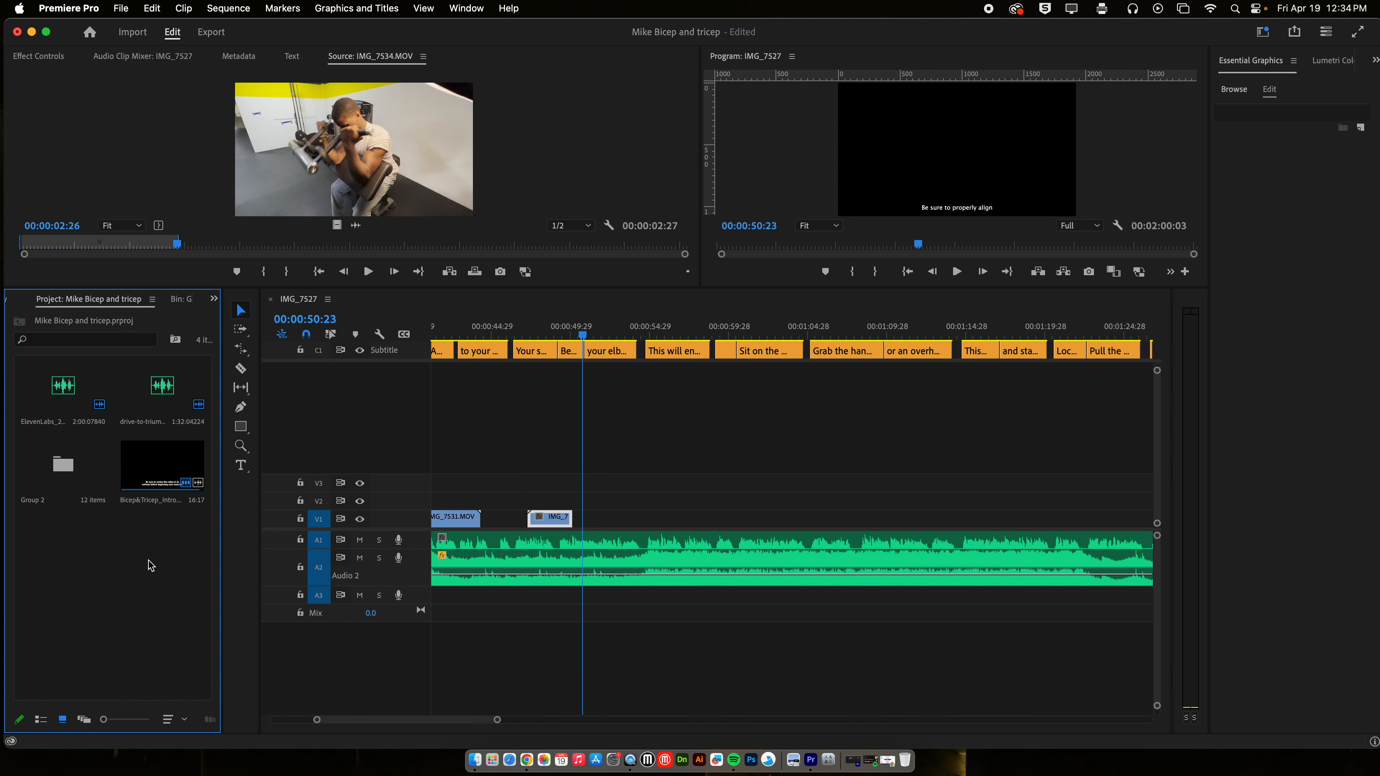
double_click(145, 568)
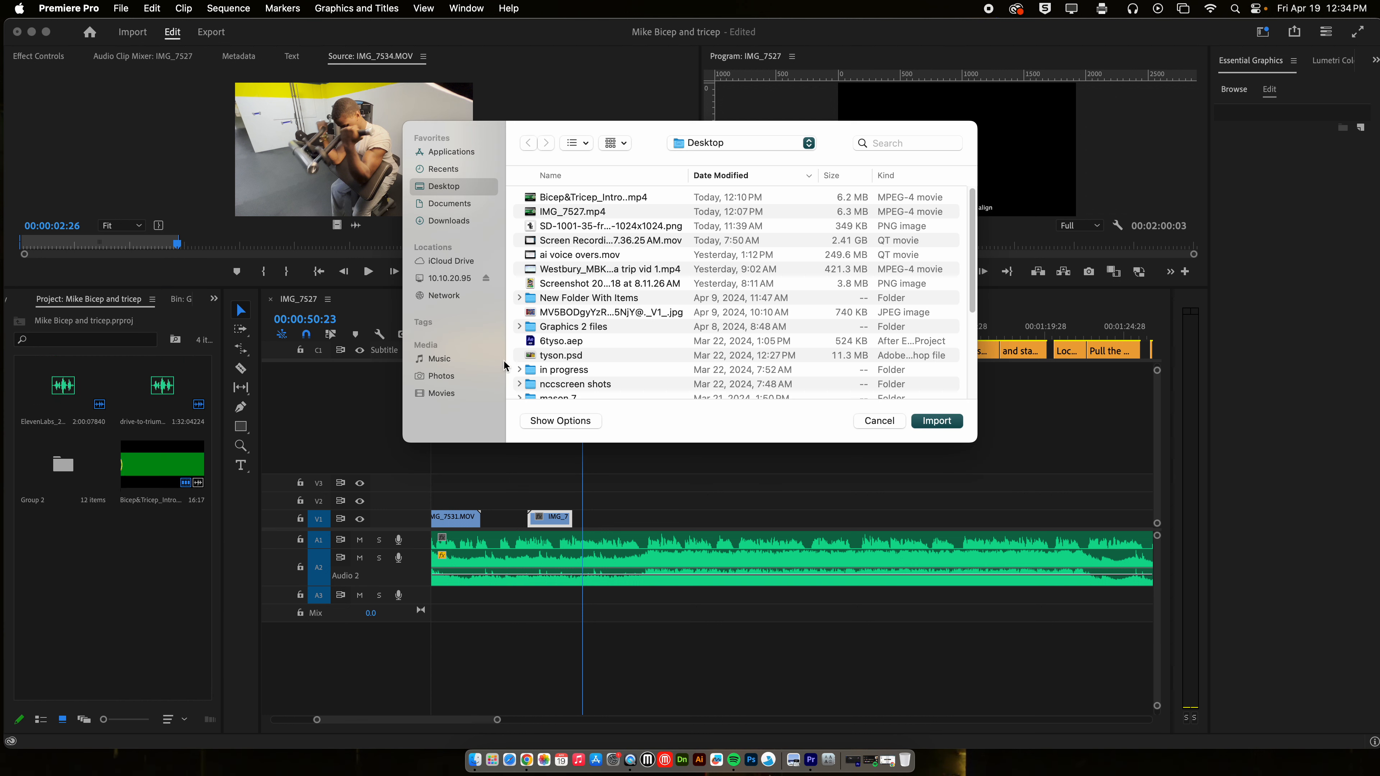
left_click(450, 222)
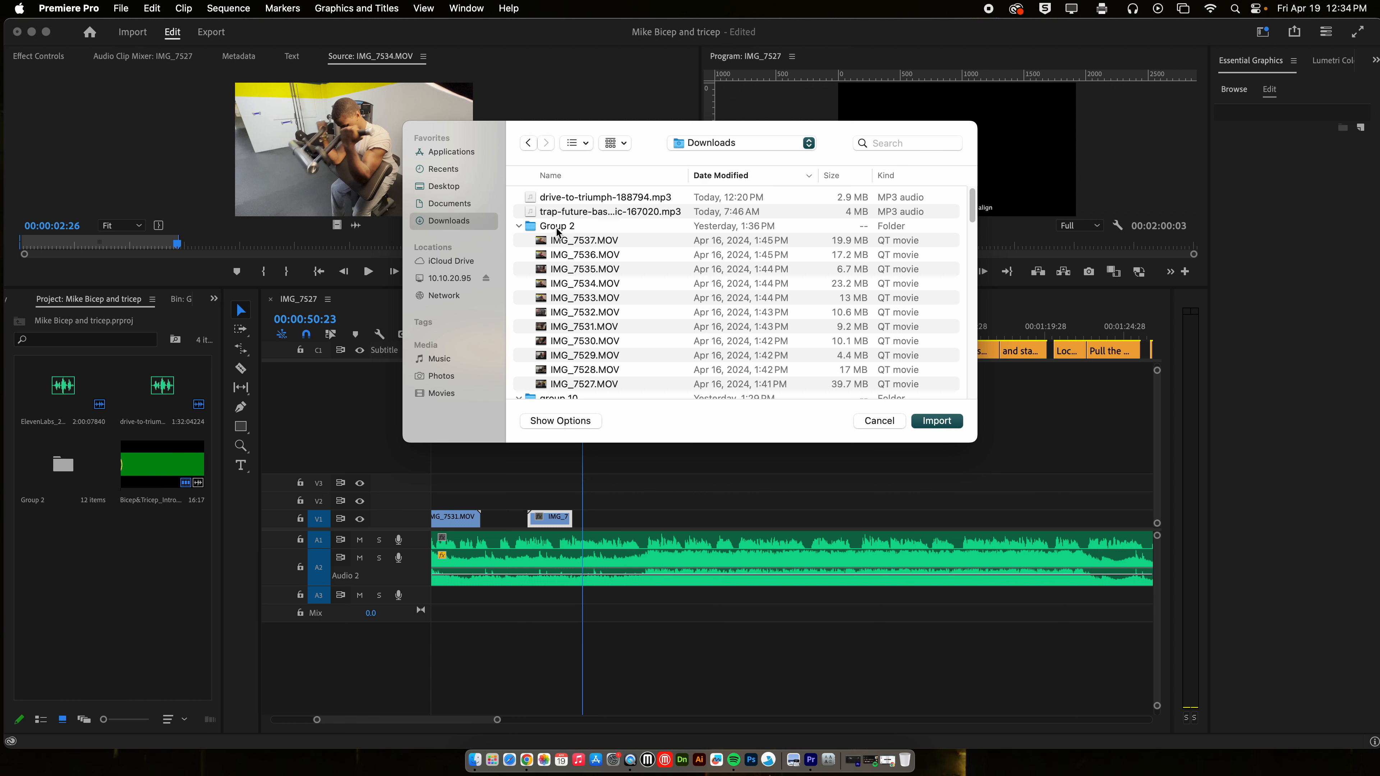
scroll(612, 283, "down", 3)
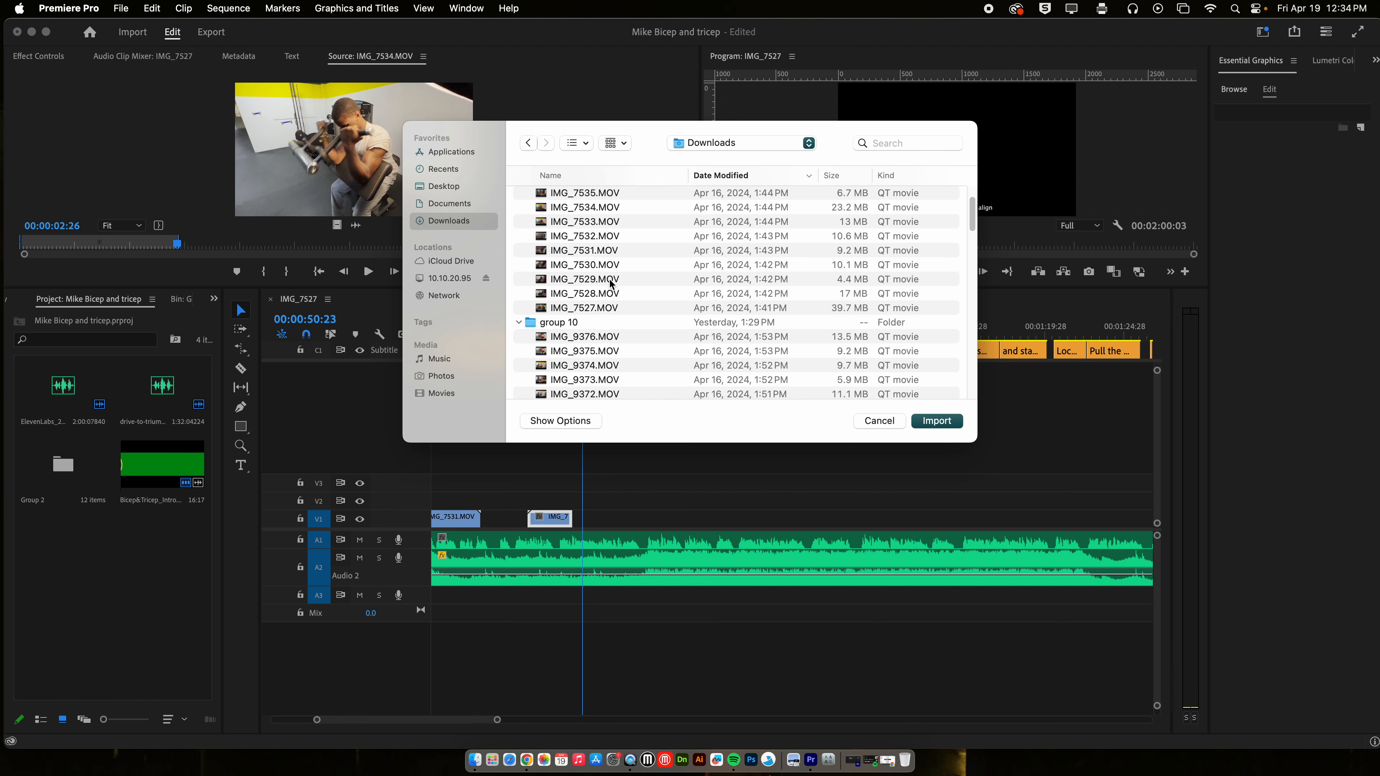
left_click(572, 323)
left_click(936, 422)
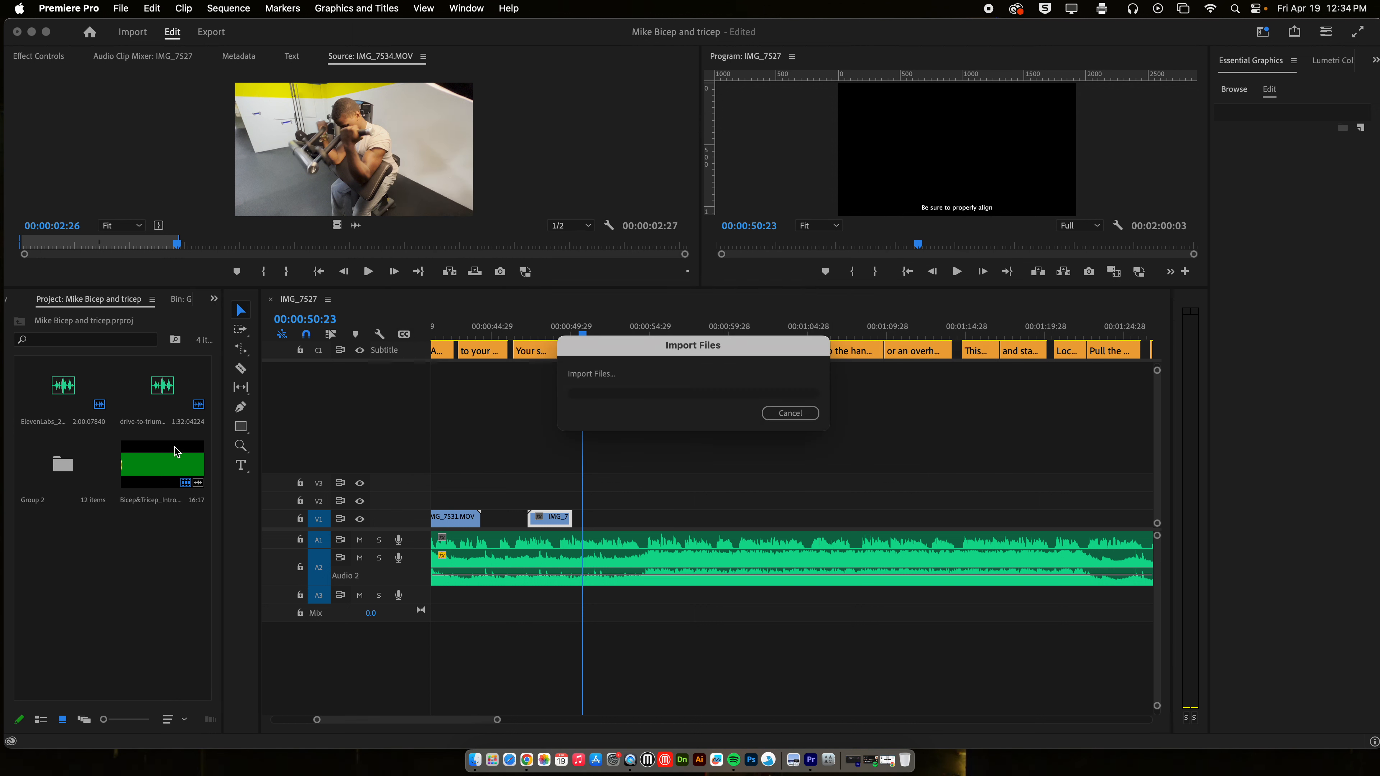
double_click(61, 555)
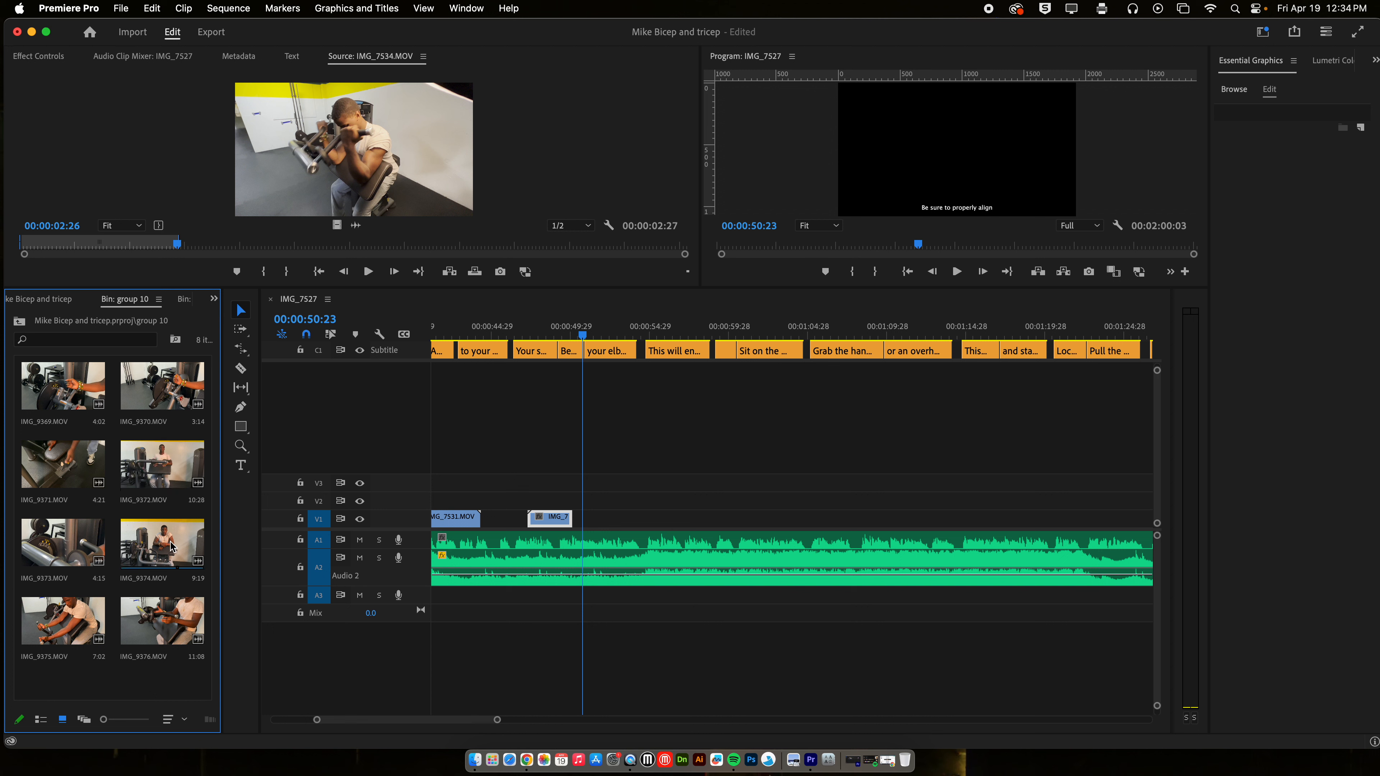
Step: Preview IMG_9372.MOV, and mark the IMG_9375.MOV source range from its start to 00:00:02:16
double_click(161, 470)
left_click_drag(297, 244, 434, 231)
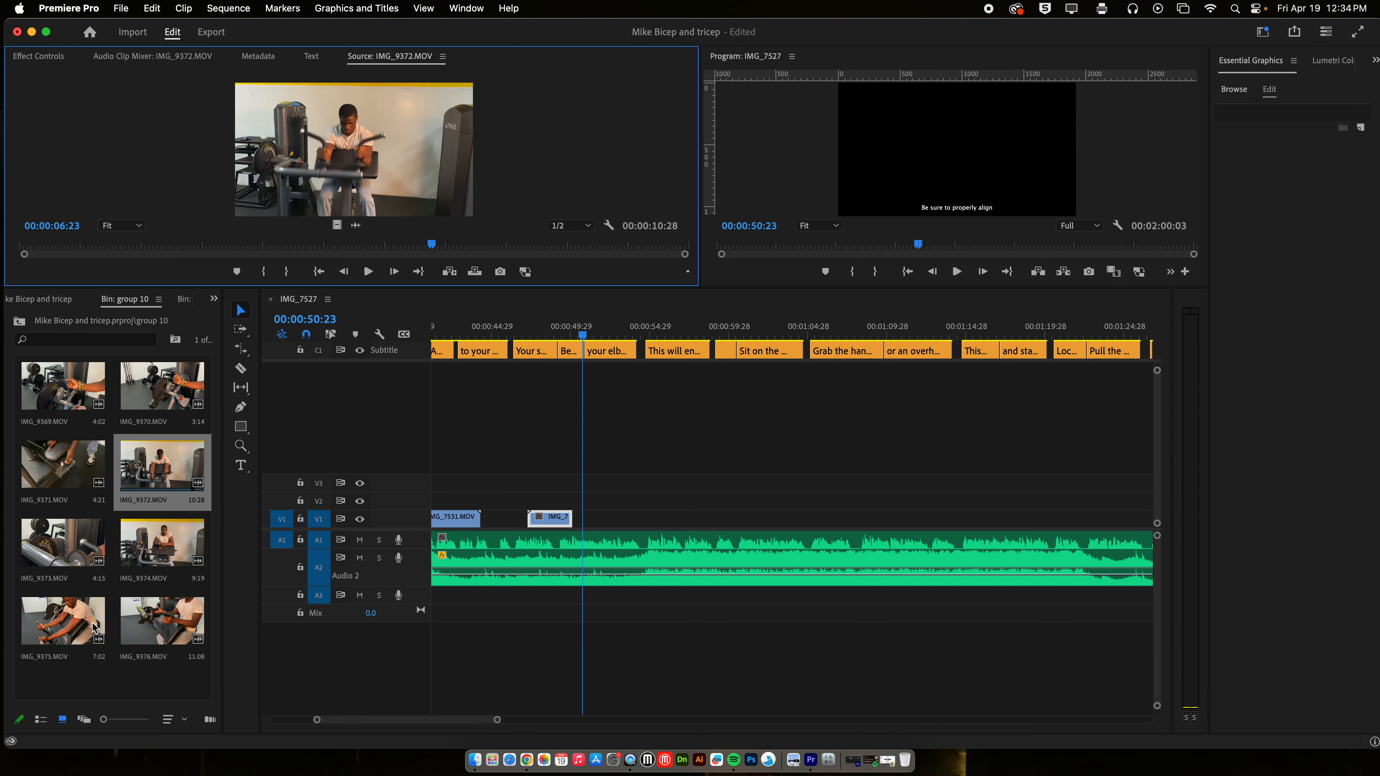
double_click(72, 619)
left_click_drag(333, 257, 259, 245)
key("i")
key("o")
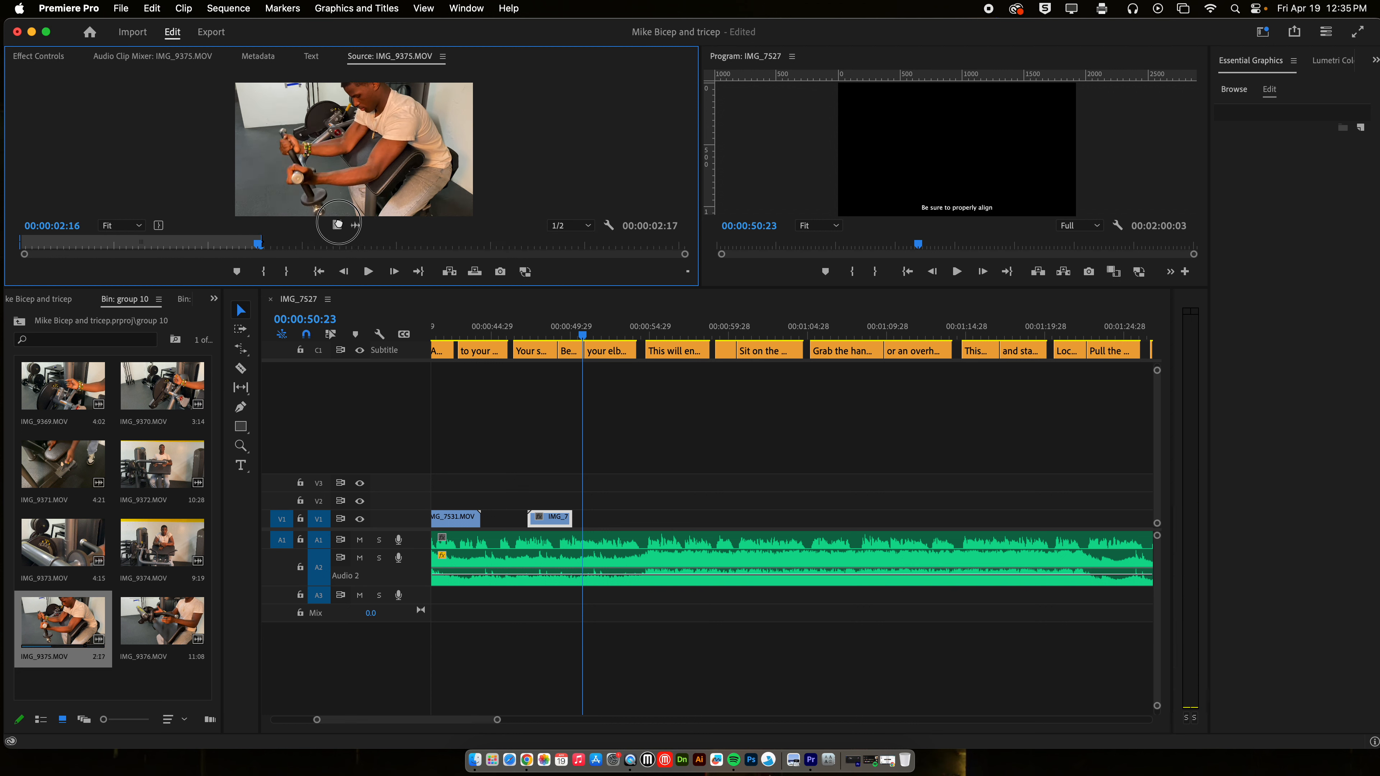
Step: Place the marked IMG_9375.MOV section on V1 directly after IMG_7534.MOV and review both clips against the voice-over
left_click_drag(336, 225, 577, 525)
left_click(565, 327)
key("space")
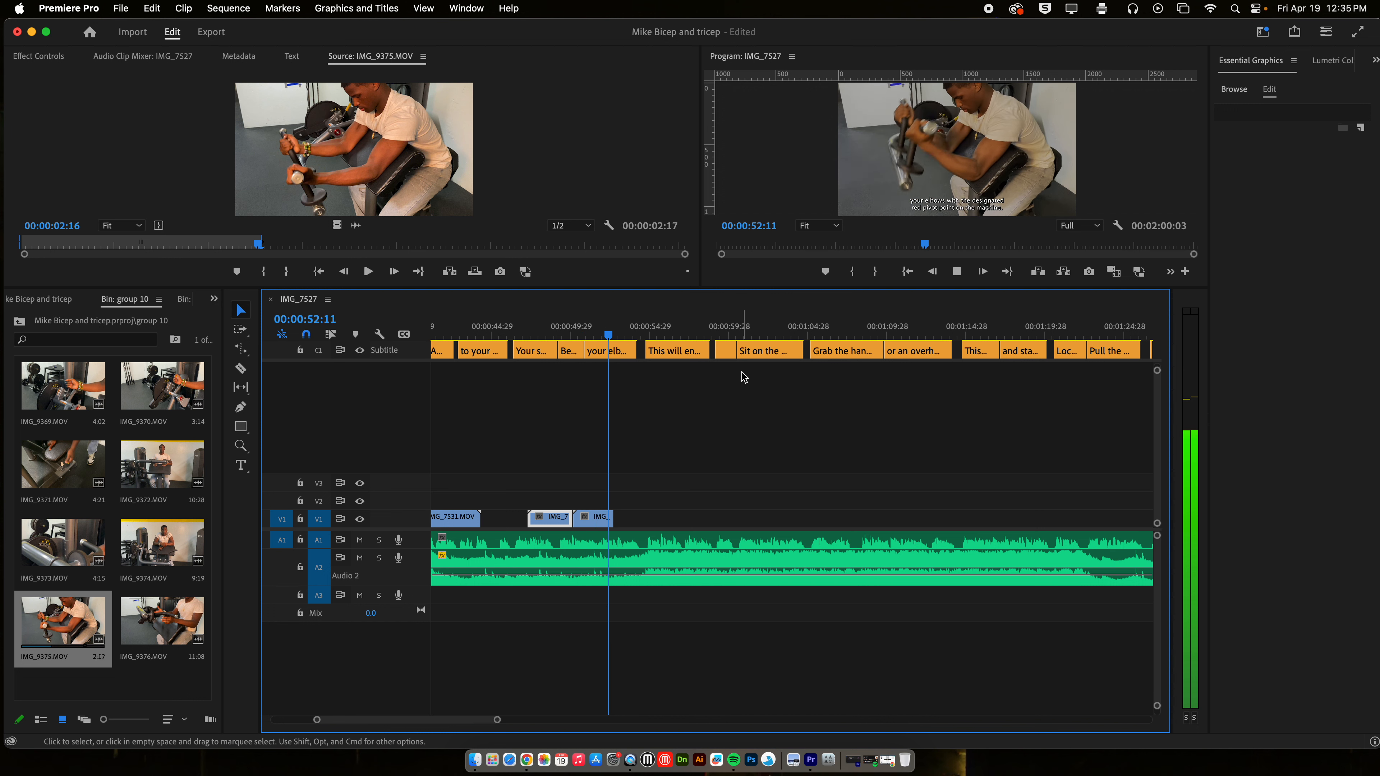
key("space")
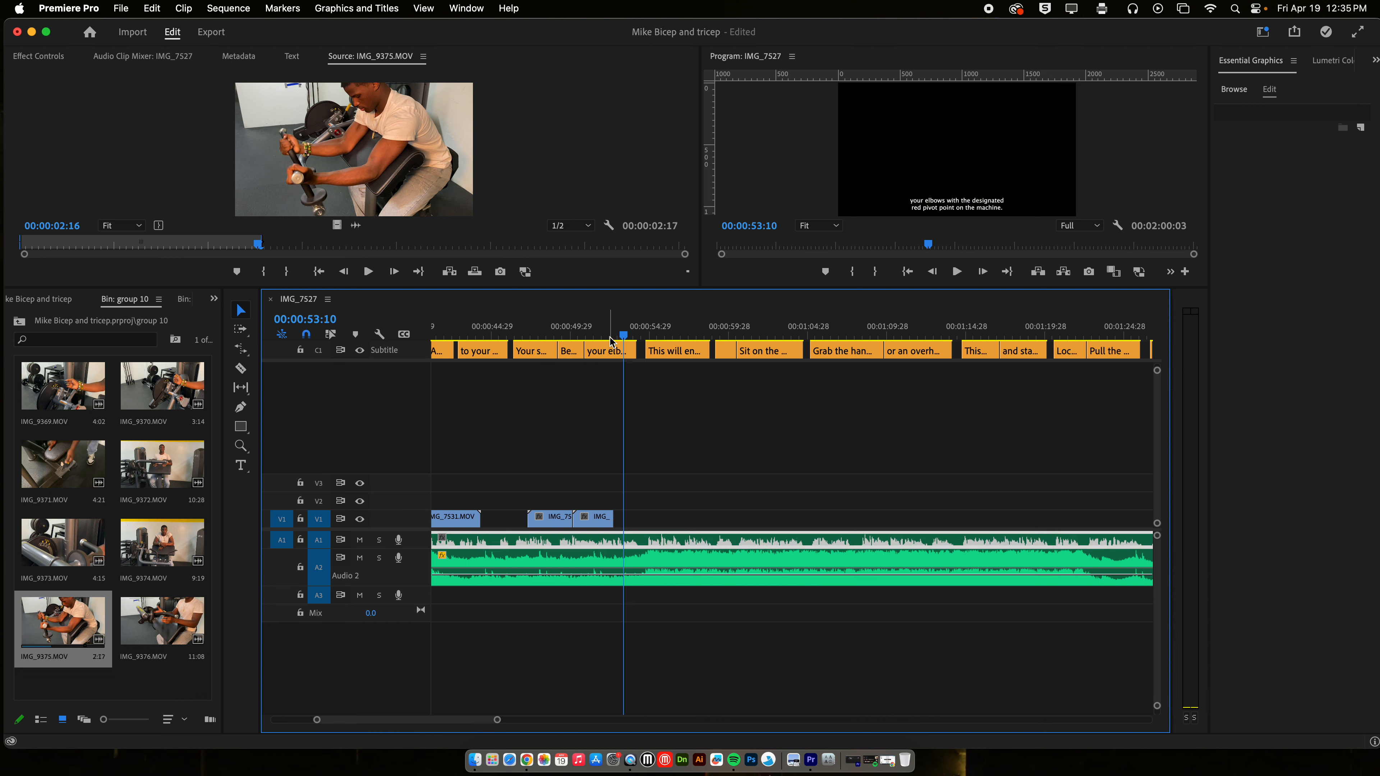
left_click_drag(621, 335, 520, 334)
left_click_drag(584, 331, 612, 326)
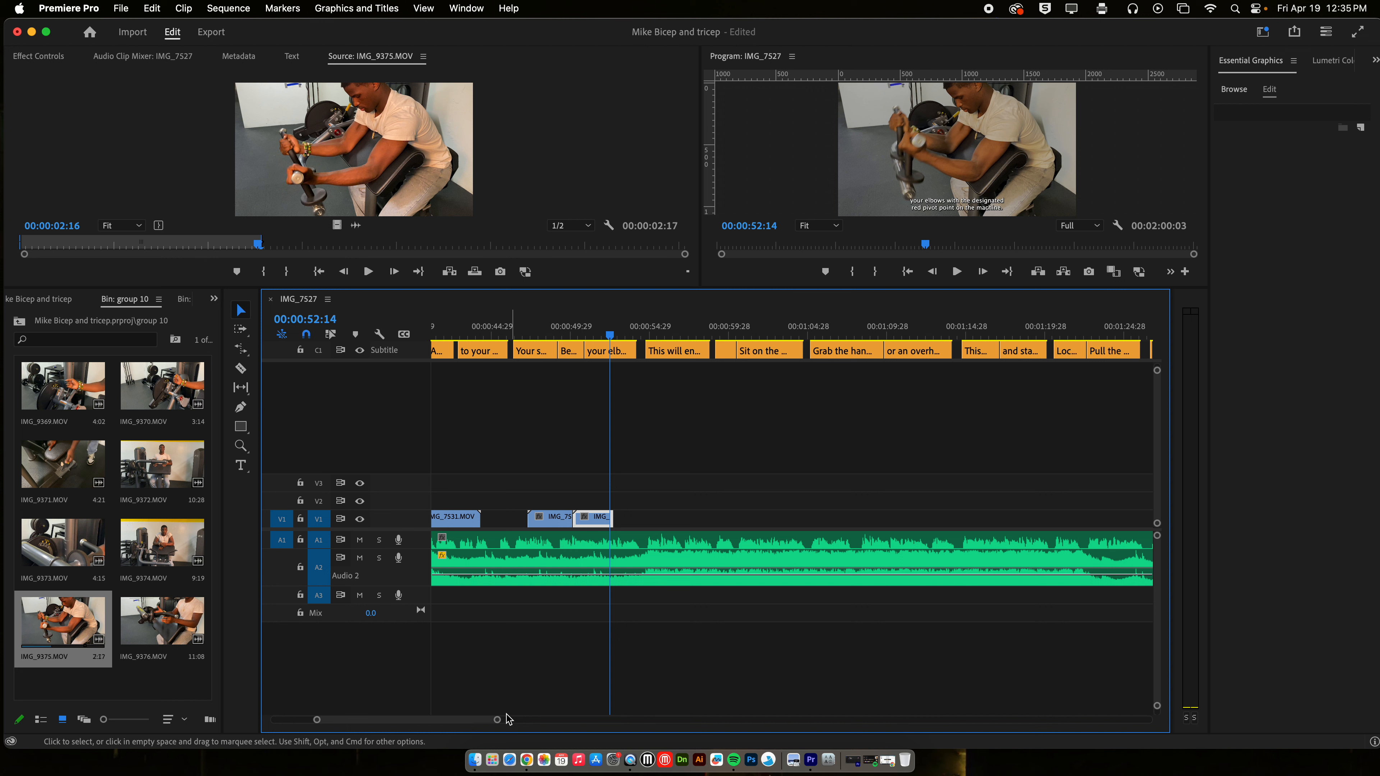
Step: Set the speed of the AI voice-over clip on A1 to 106%
left_click_drag(498, 721, 670, 720)
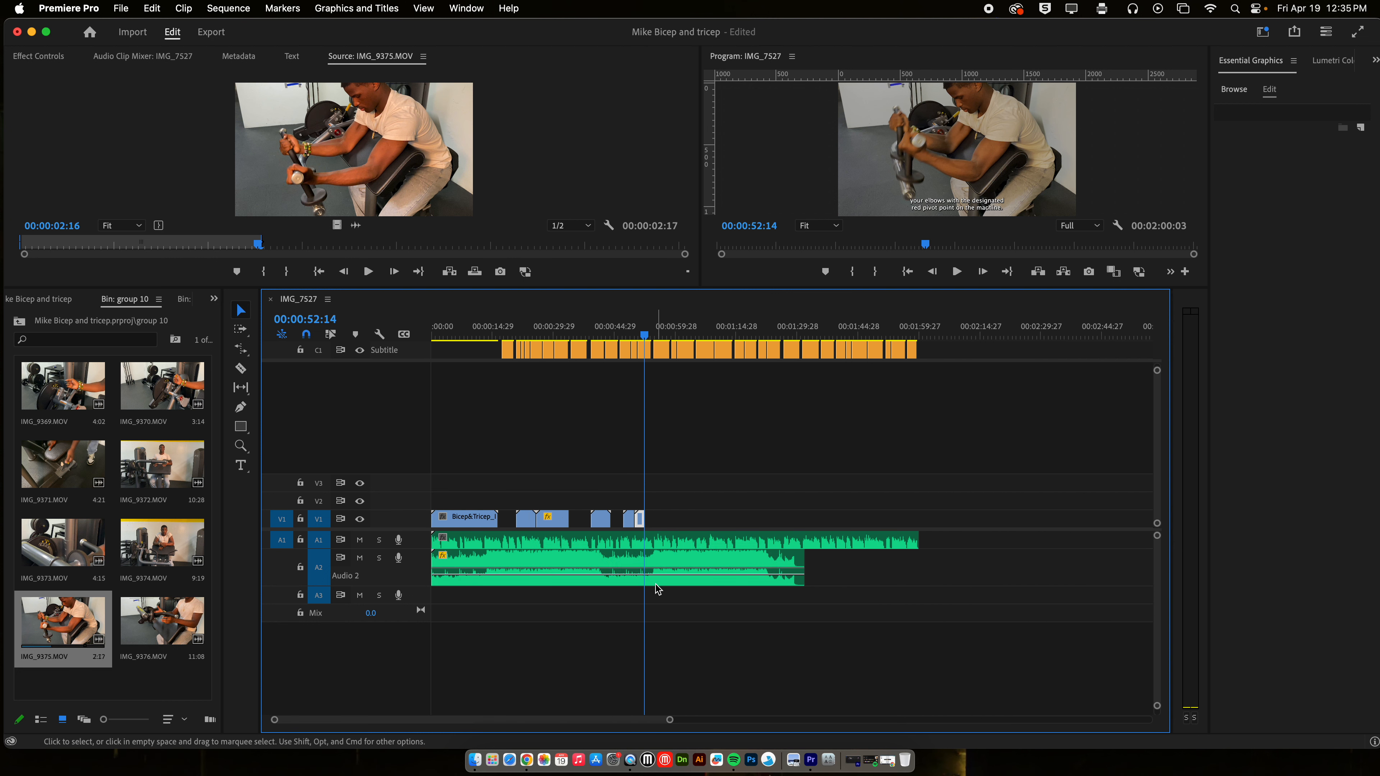
left_click(674, 545)
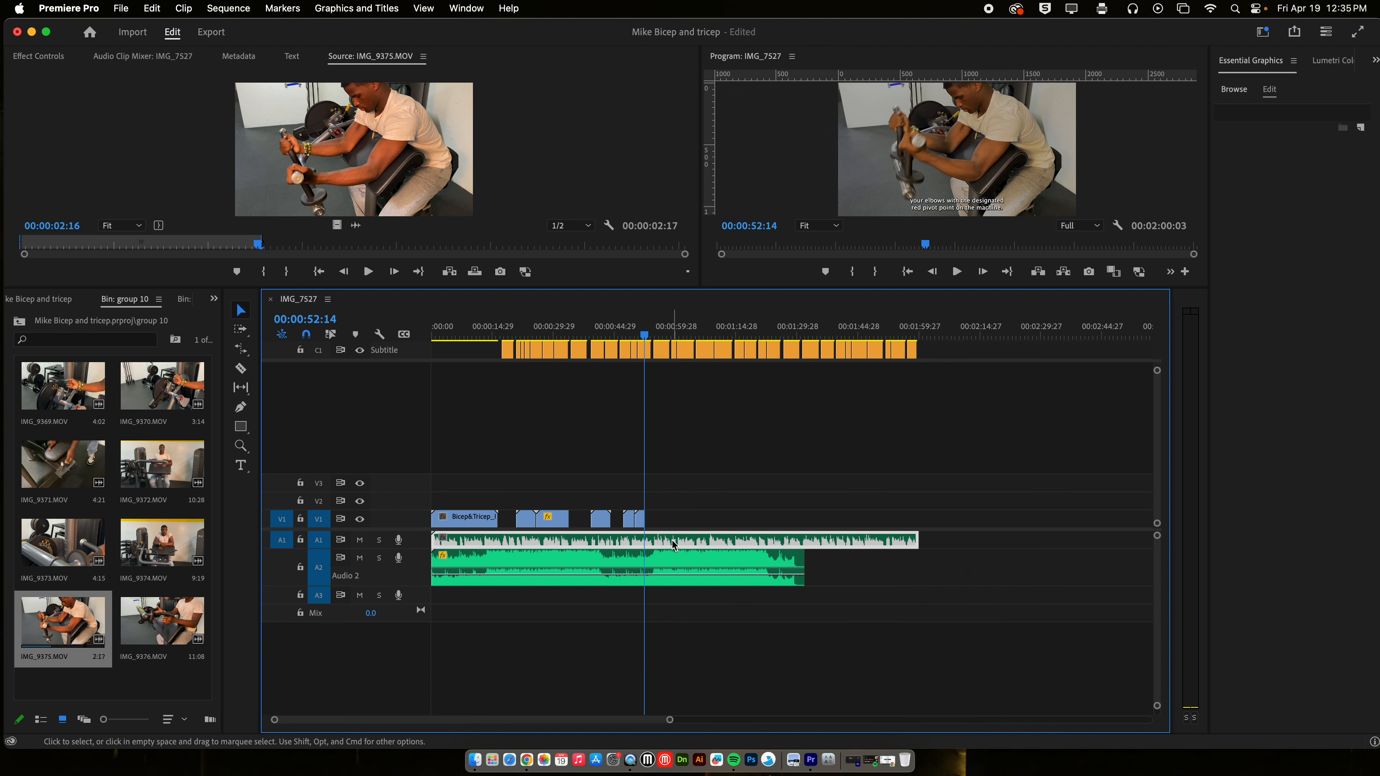
right_click(674, 545)
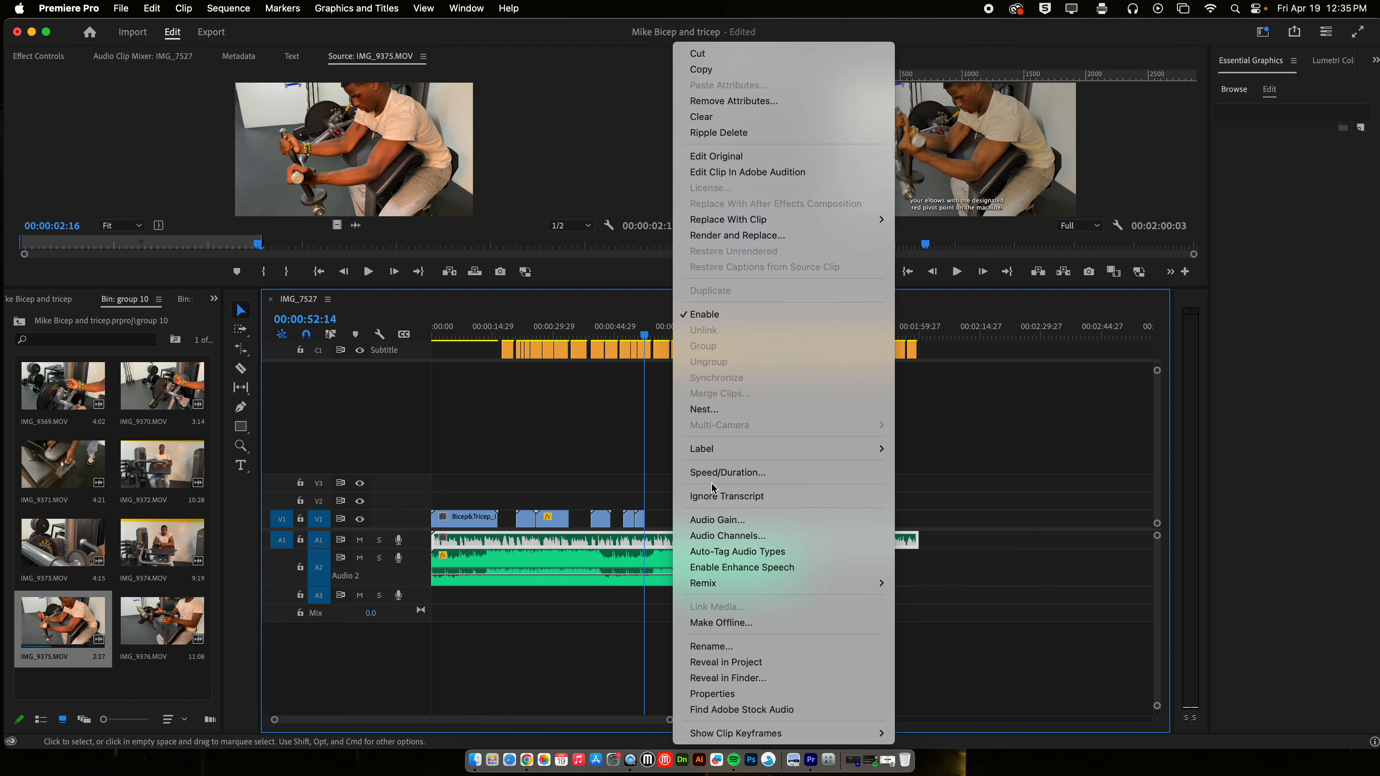
left_click(718, 473)
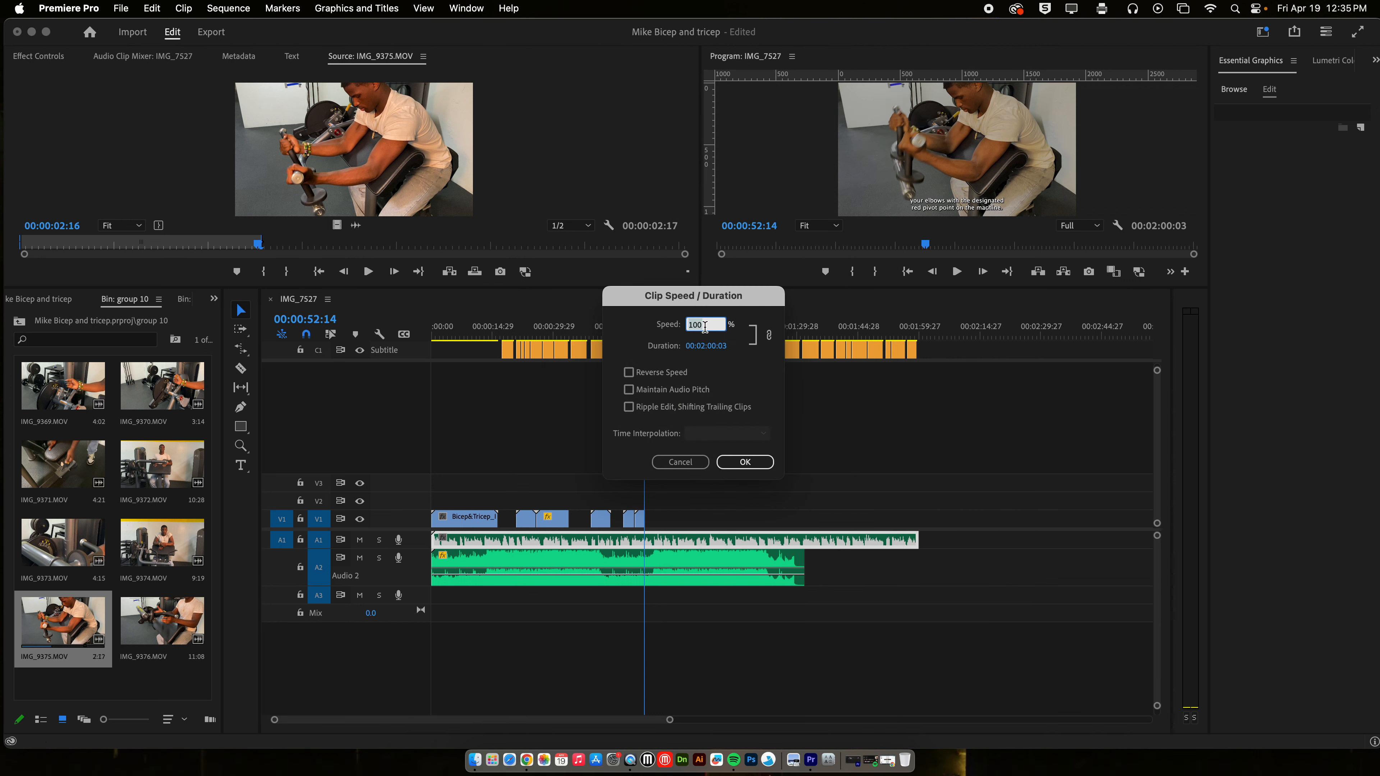
type("1")
left_click(740, 462)
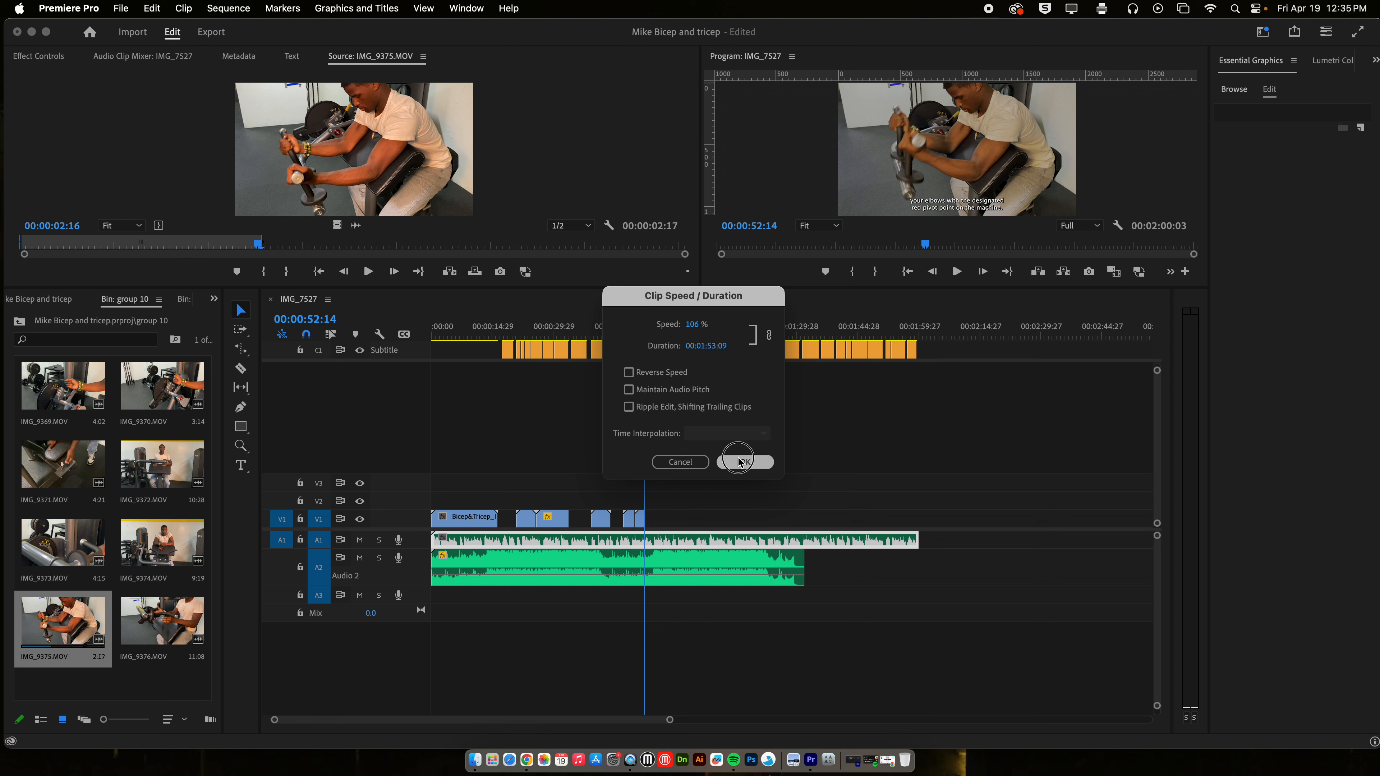
Step: Play back the sped-up voice-over from near the end of the intro to 00:00:22:20
left_click_drag(625, 331, 485, 331)
key("space")
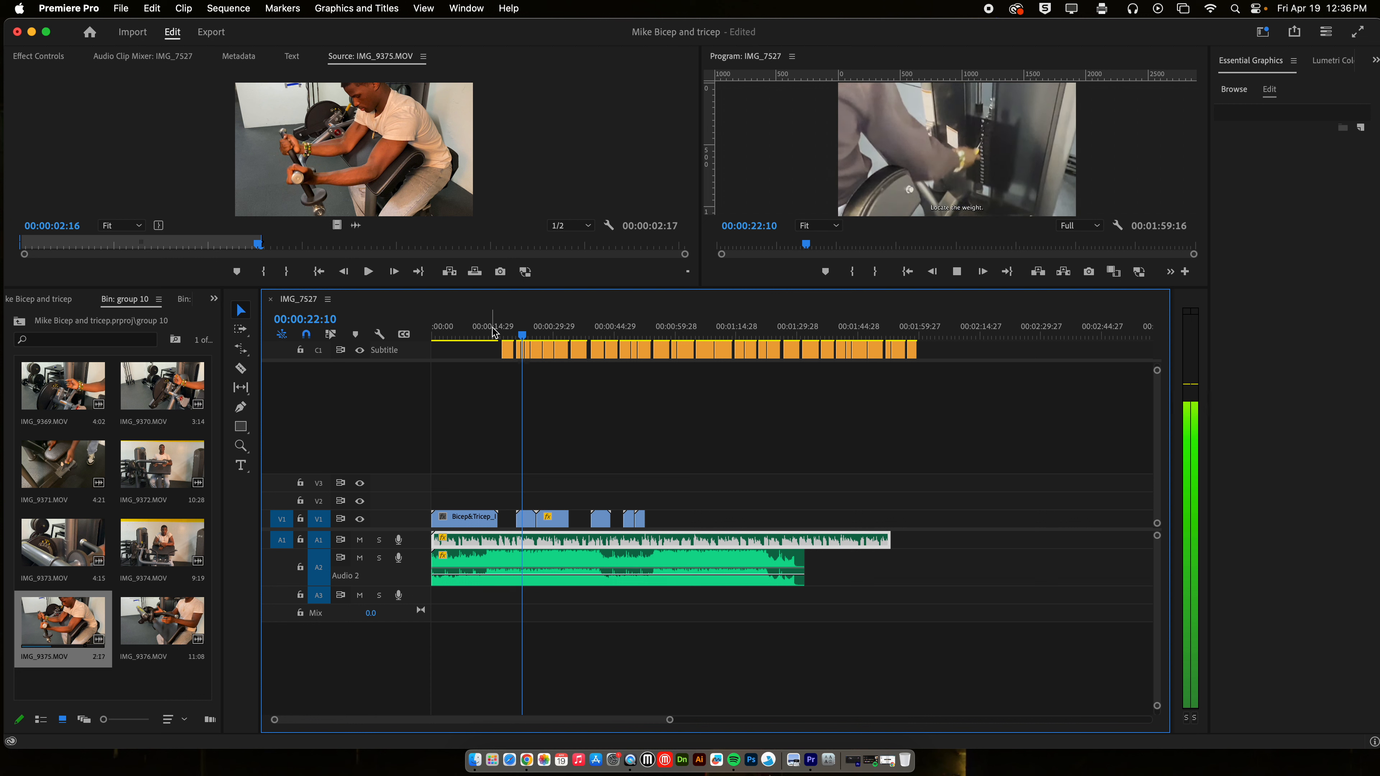
key("space")
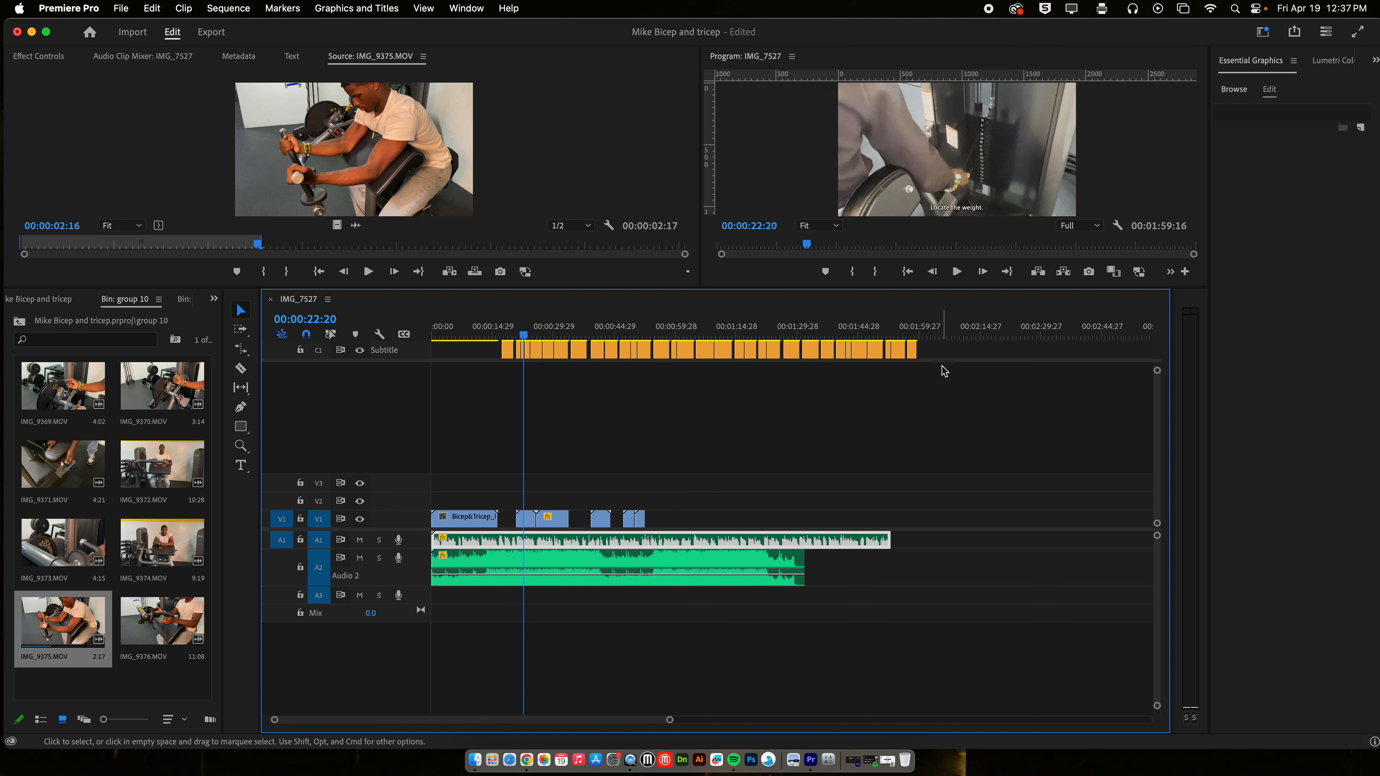
Step: Duplicate the music clip on A2 and place the copy directly after the original
left_click(729, 569)
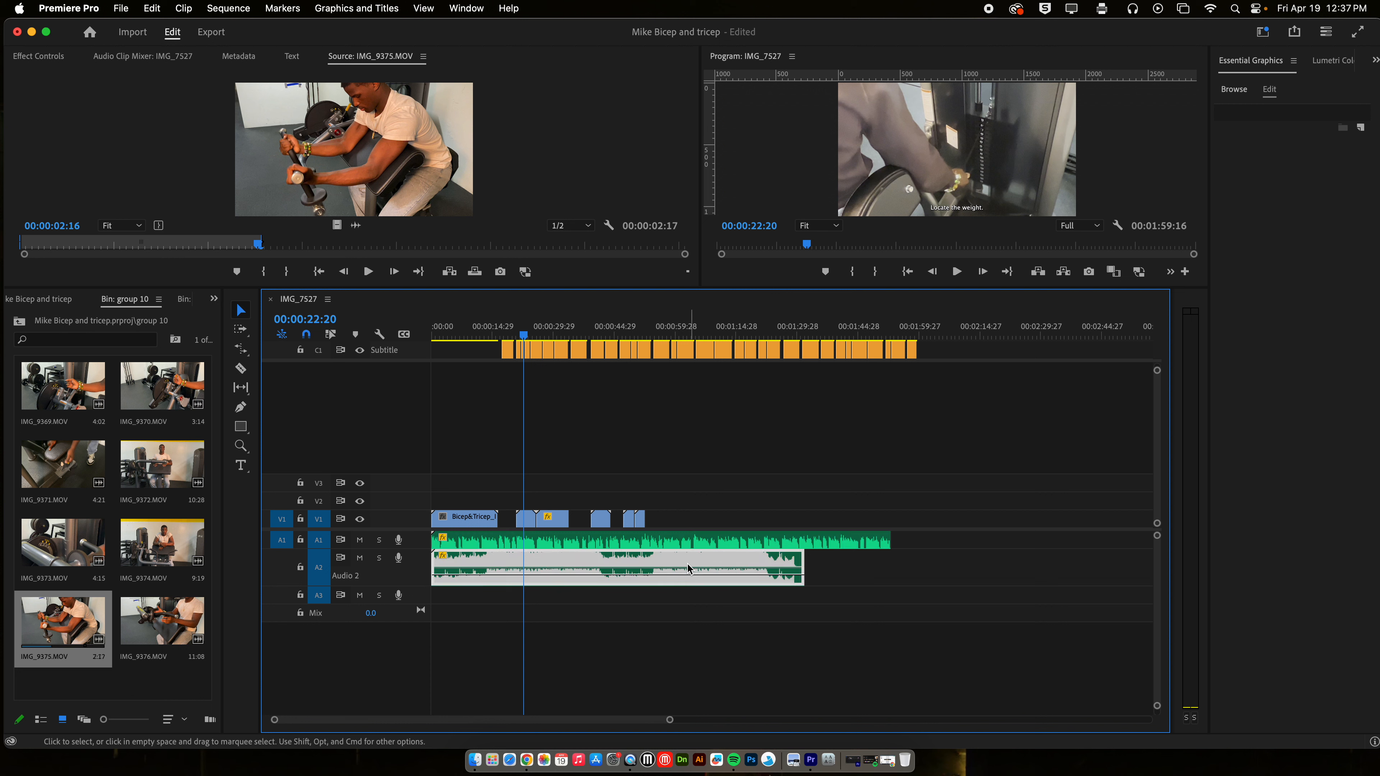
left_click_drag(656, 570, 1015, 565)
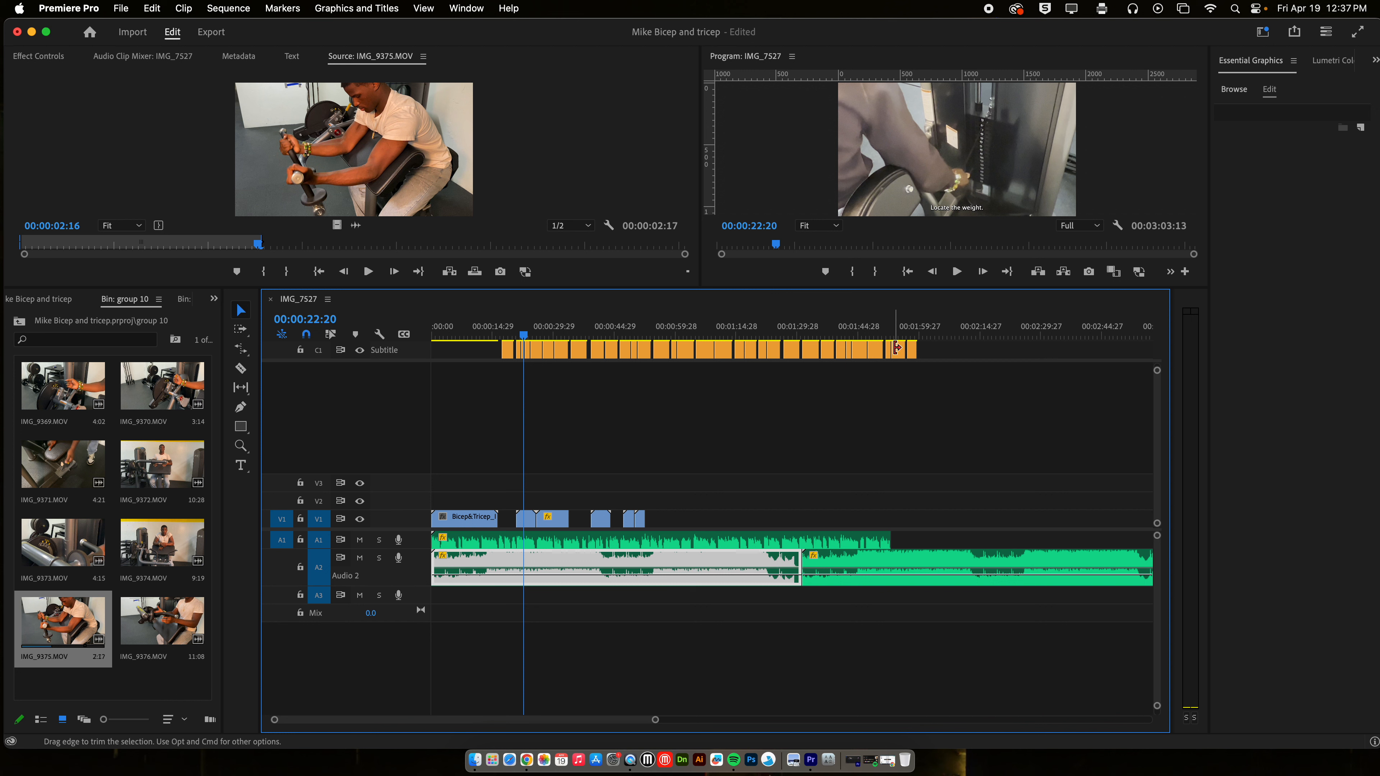
Step: Delete all the existing captions from the Subtitle track of the IMG_7527 sequence
left_click_drag(929, 359, 502, 356)
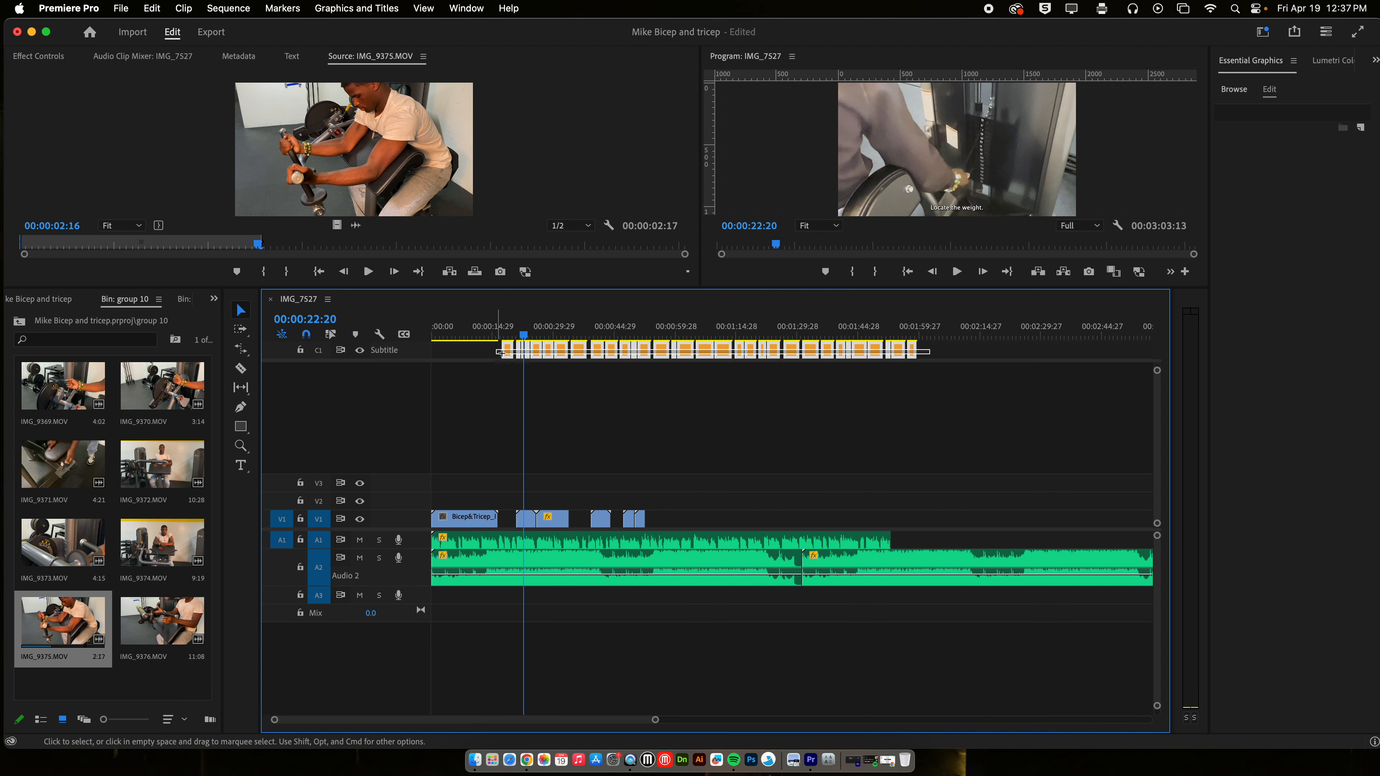
key("Delete")
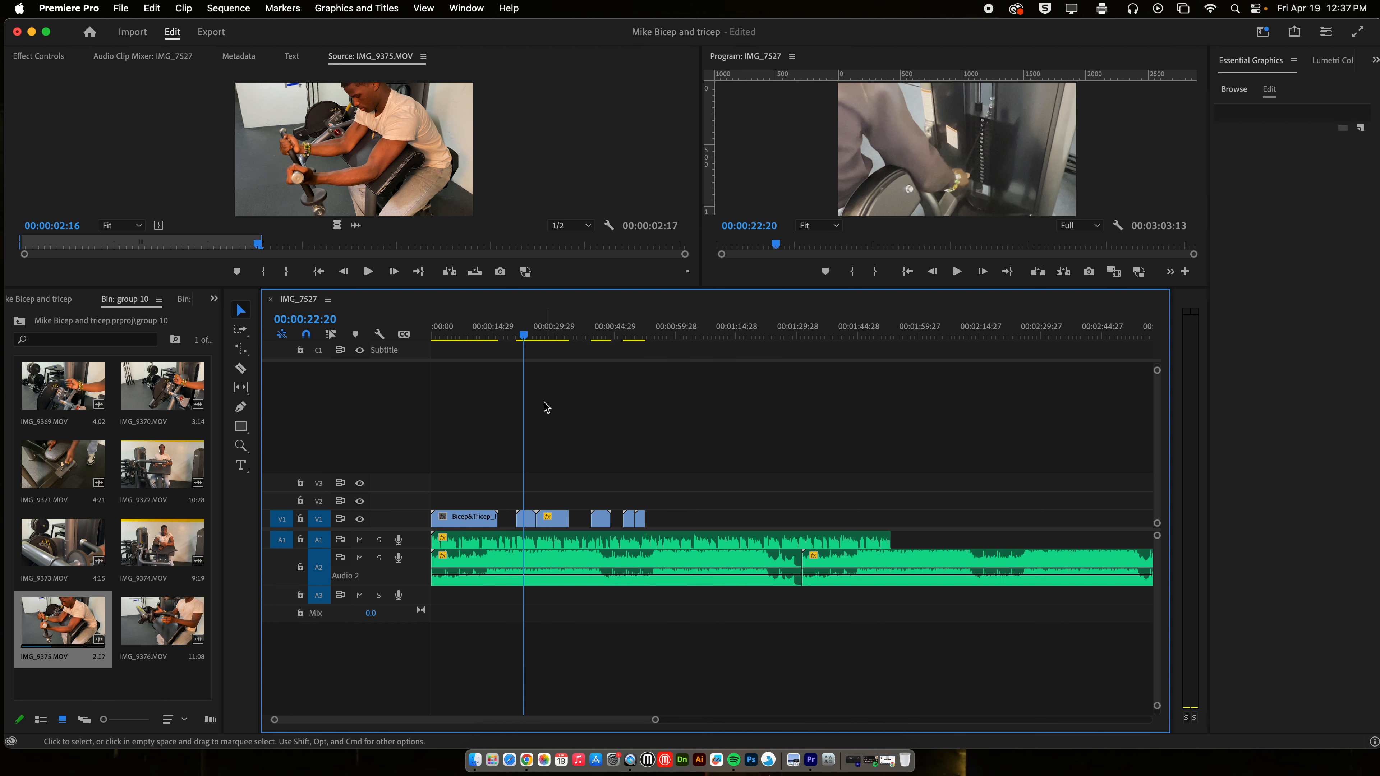
Step: Select the AI voice-over clip on A1, open the sequence's transcript and look through its actions for re-transcribing and creating captions
left_click(580, 545)
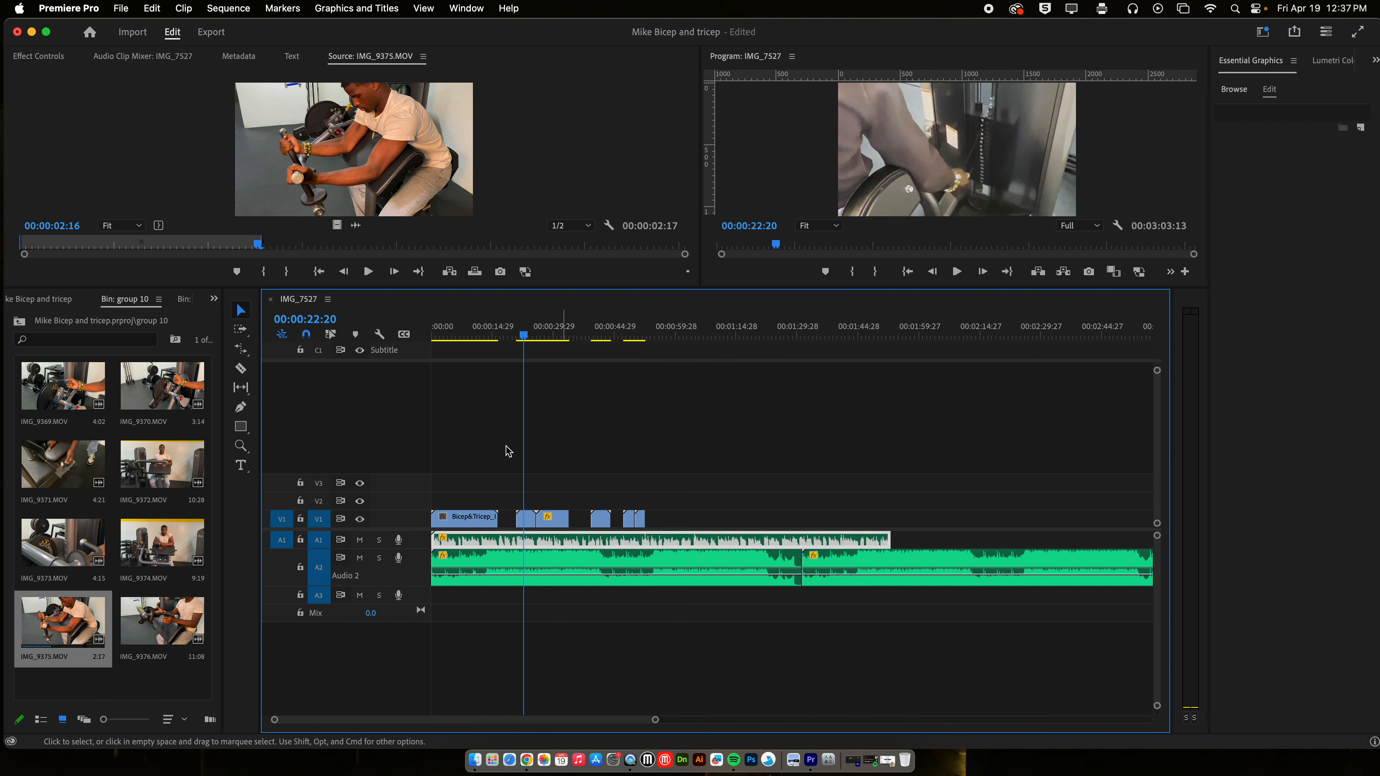
left_click(289, 59)
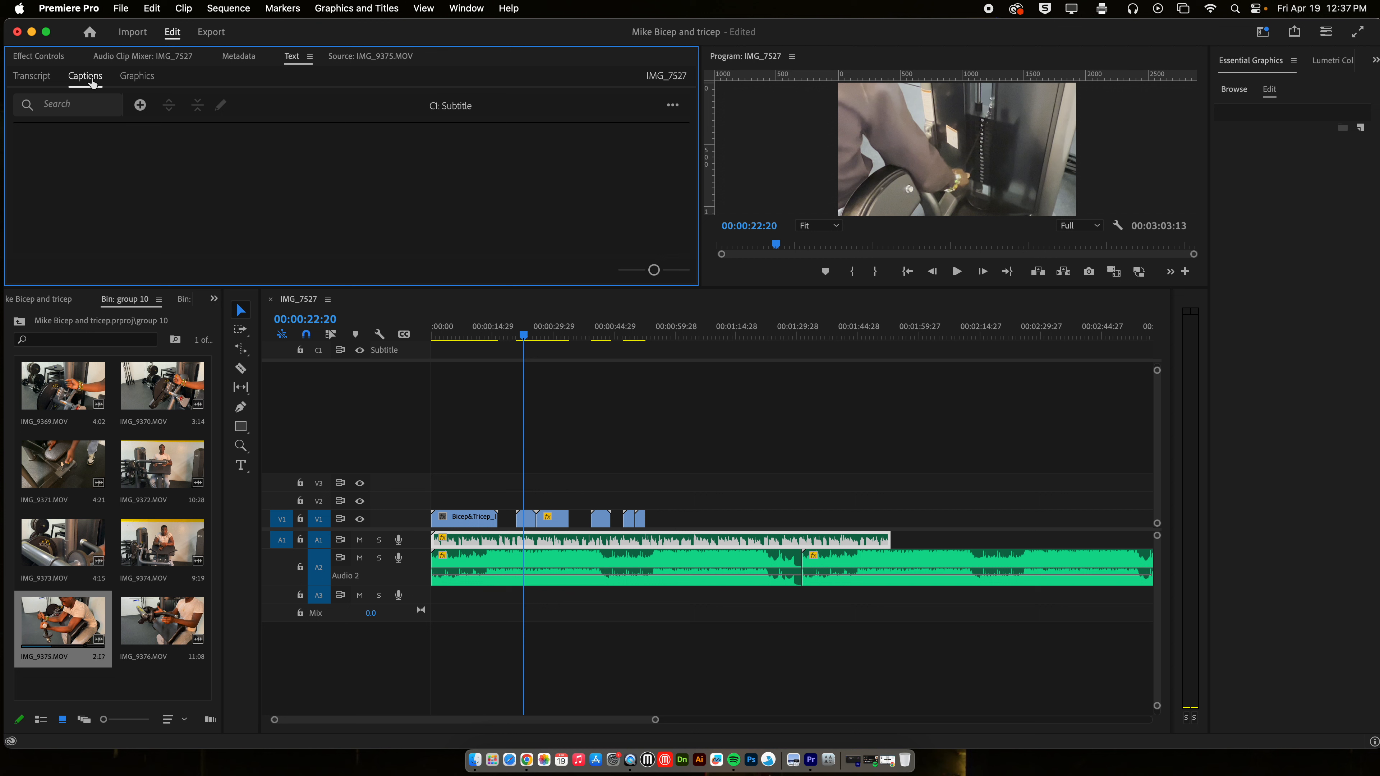
left_click(34, 78)
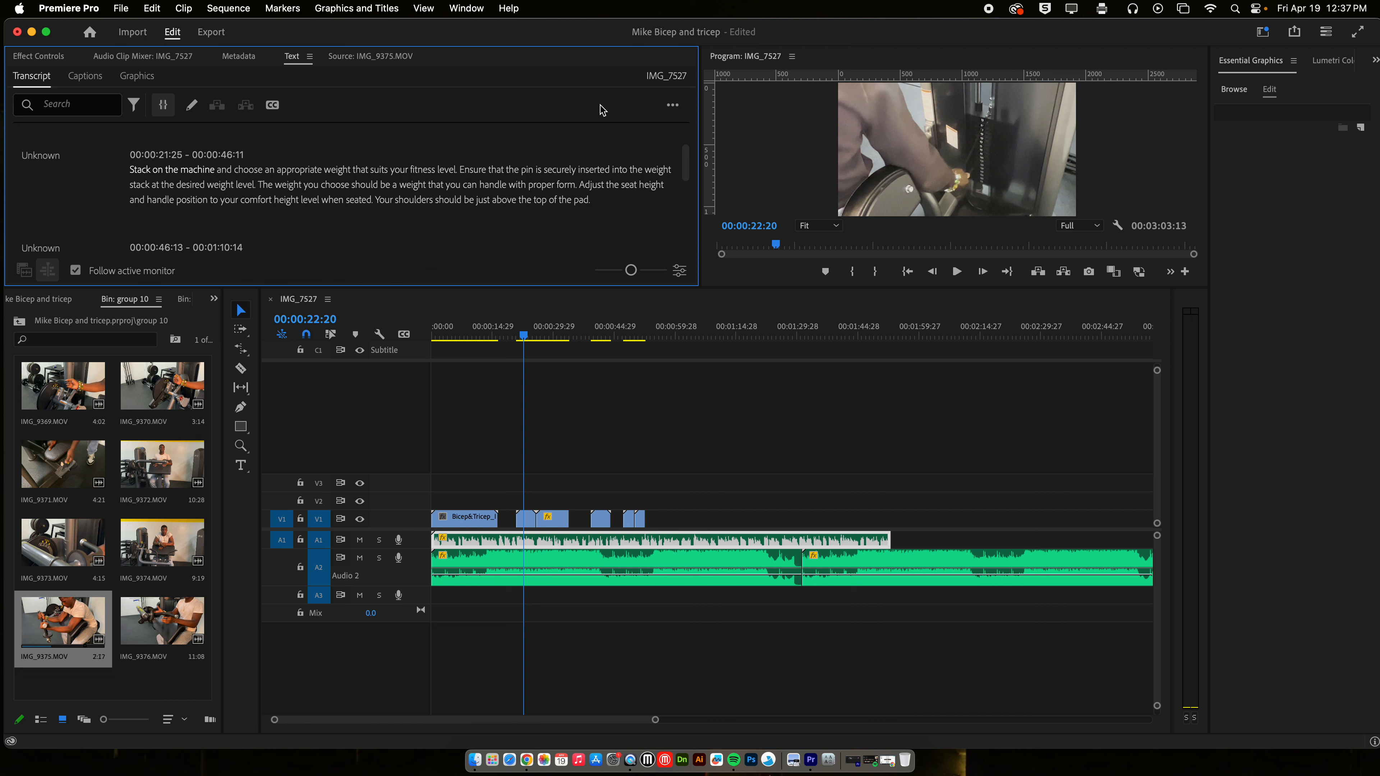
left_click(673, 105)
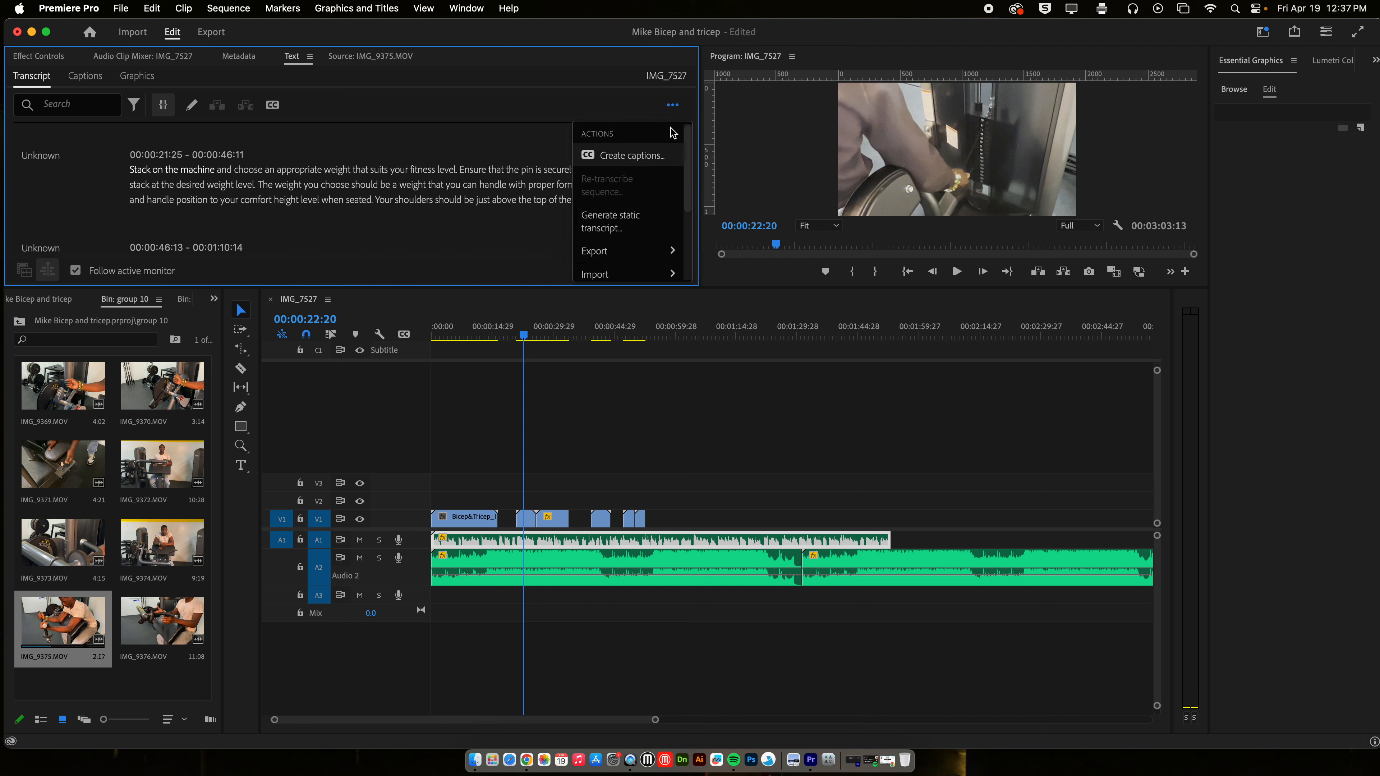
left_click(674, 108)
left_click(674, 109)
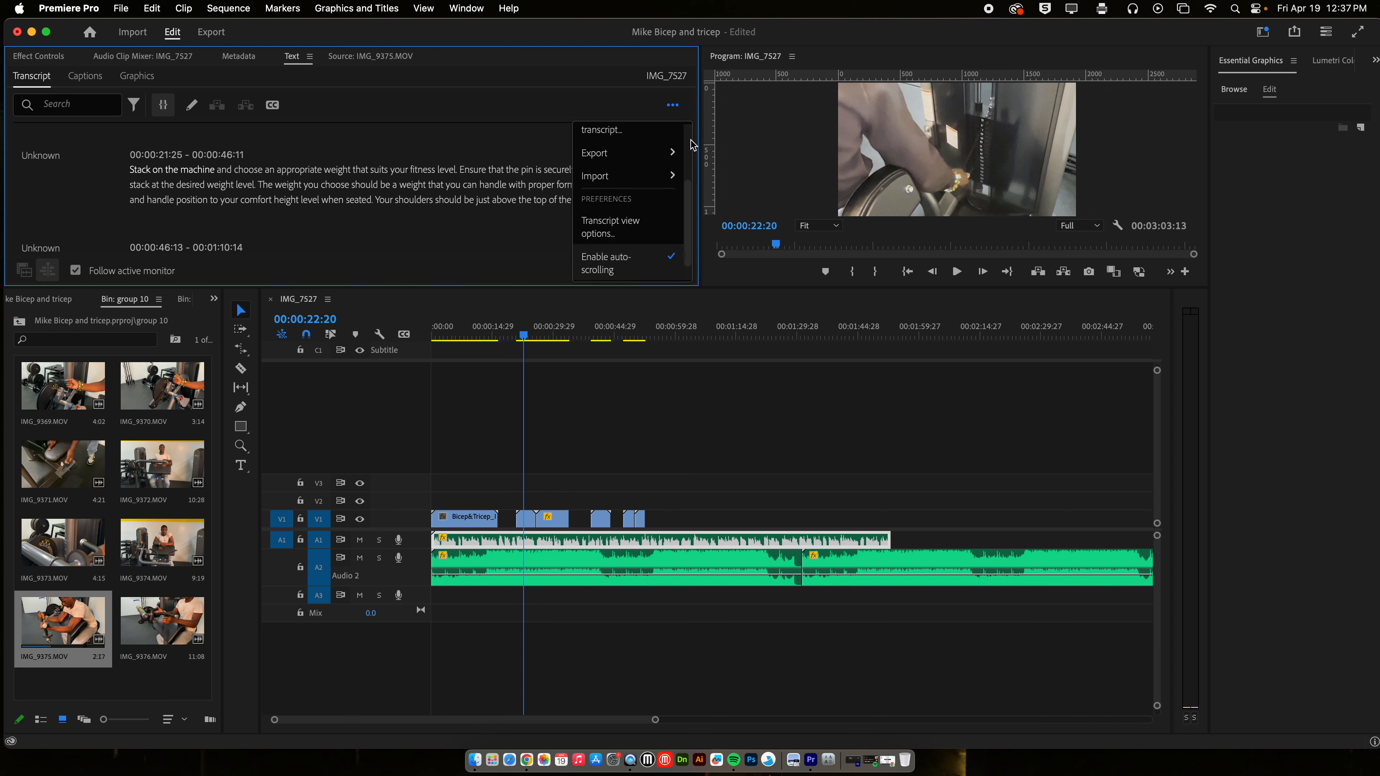
scroll(680, 206, "up", 2)
left_click(625, 476)
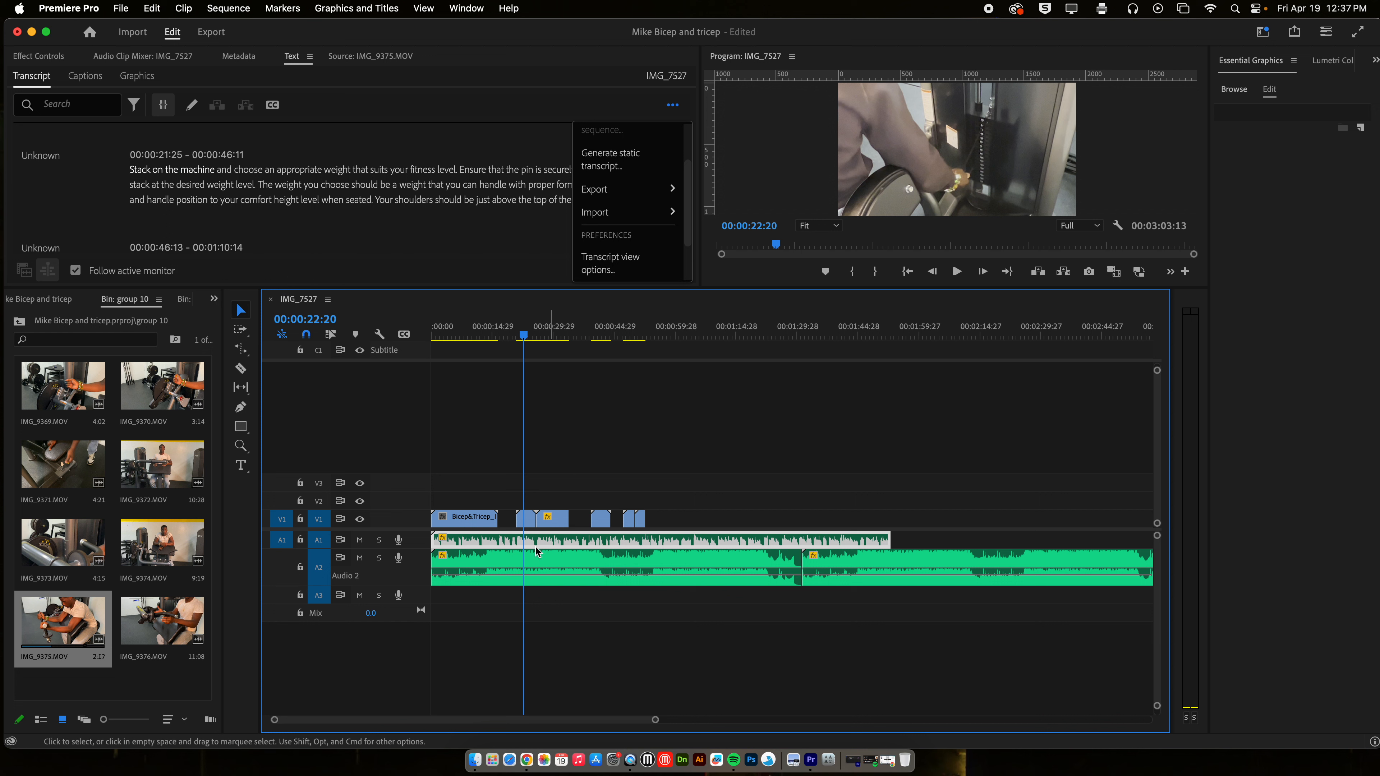
left_click(603, 272)
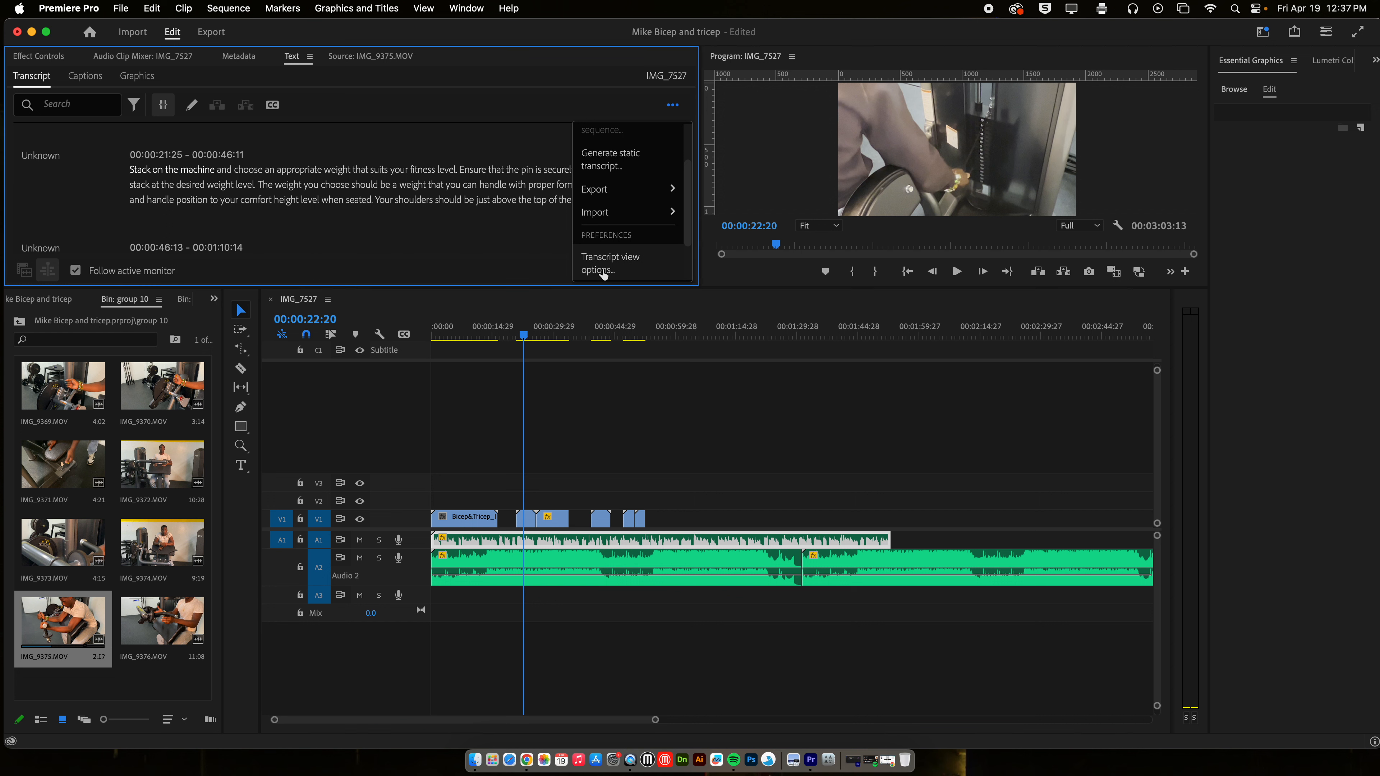